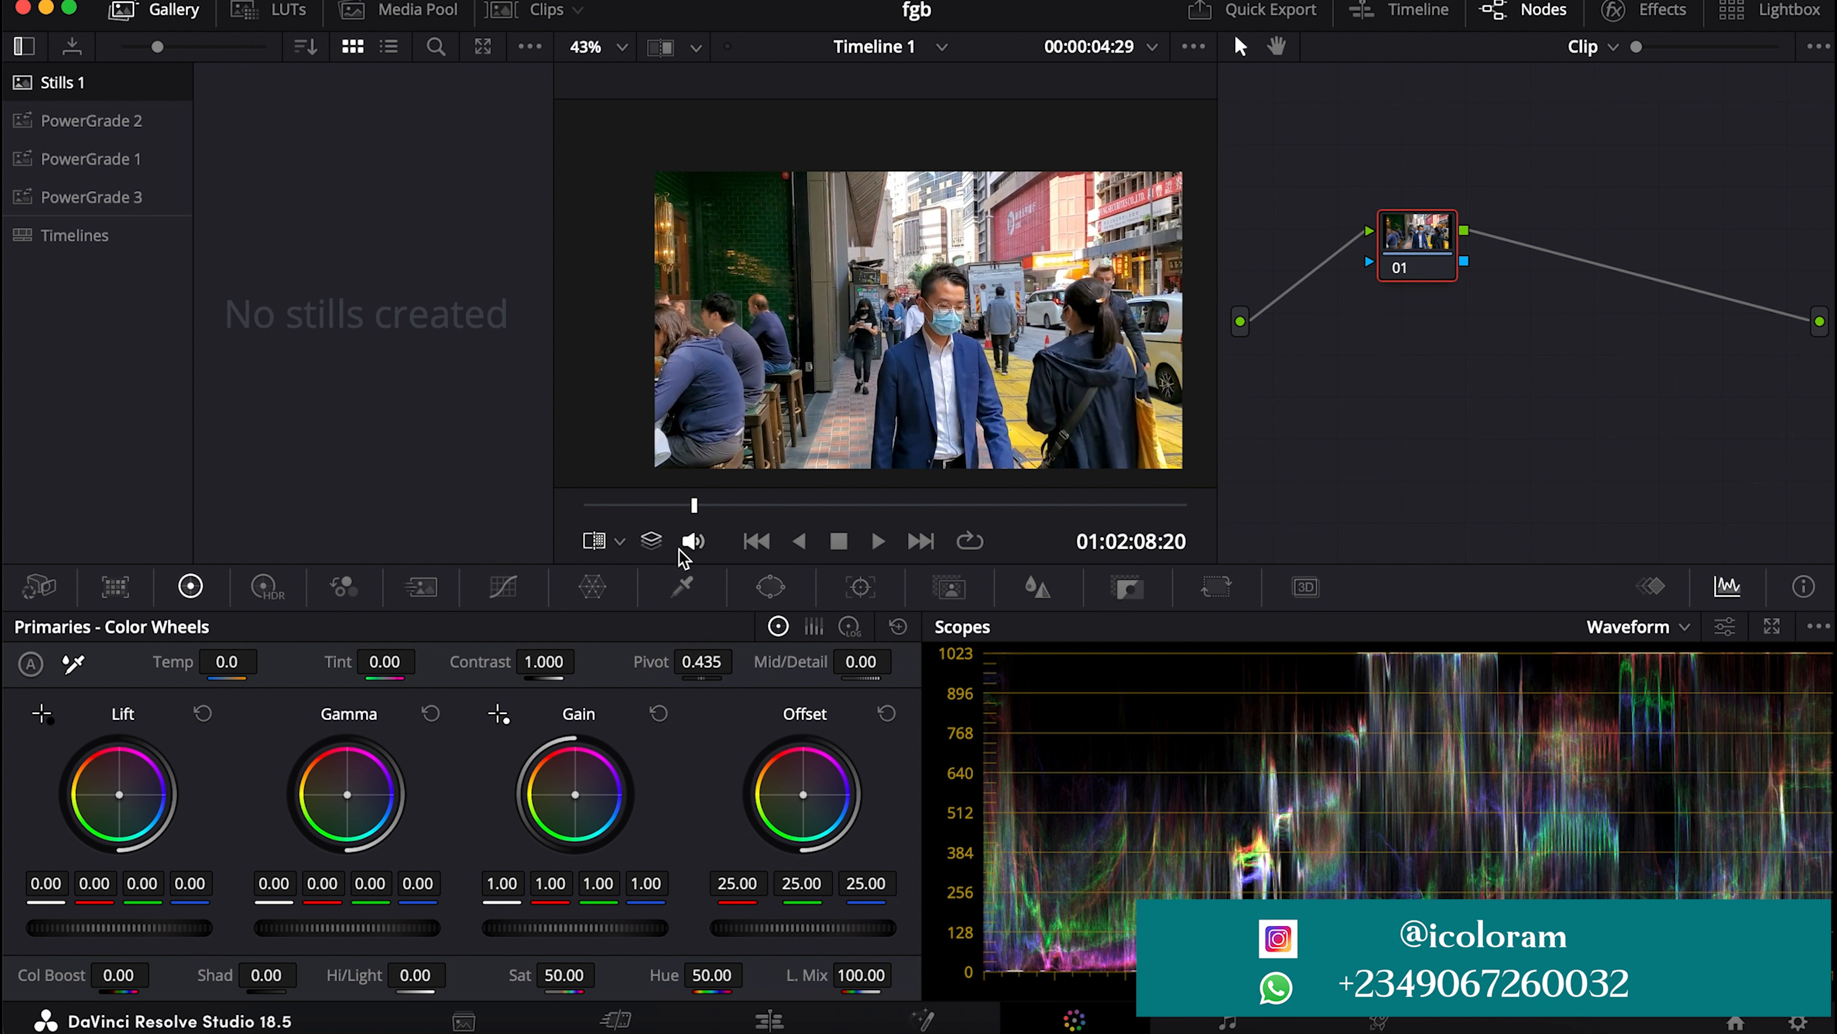
Step: Show the timeline's clip thumbnails and bring up the window tracker for clip 04
{"action": "left_click", "coordinate": [861, 587]}
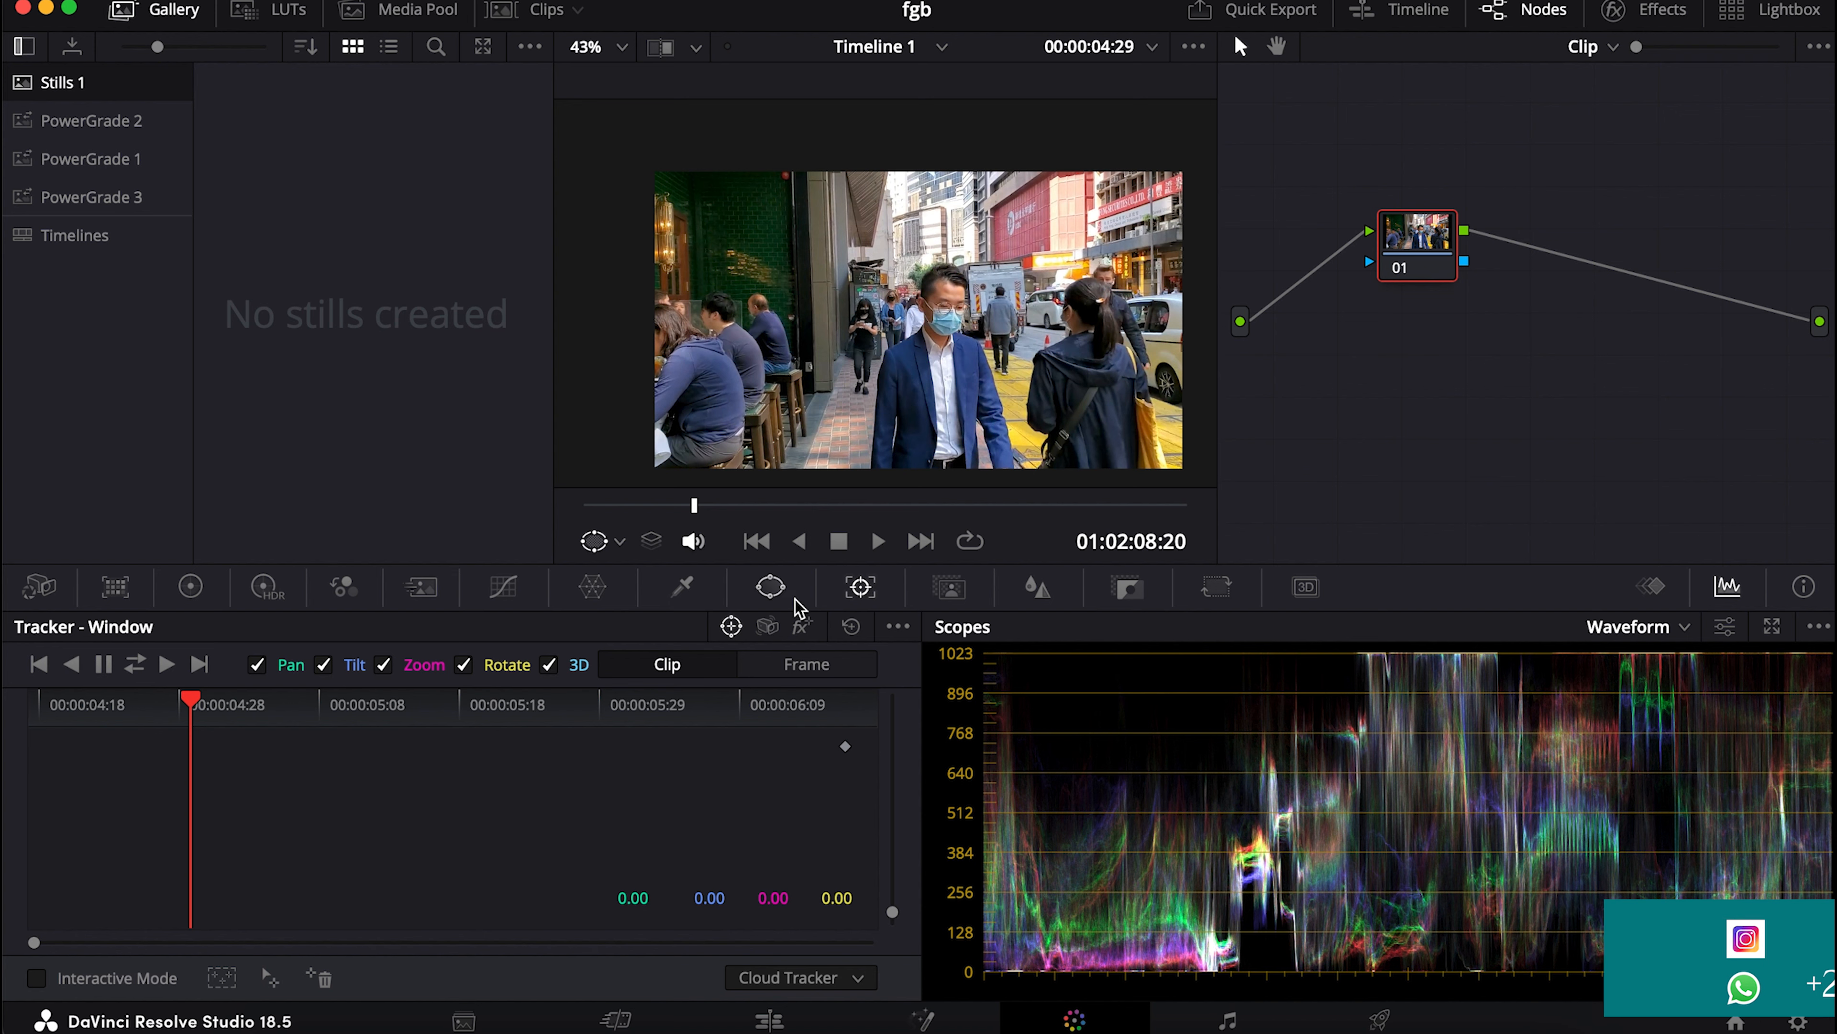
{"action": "left_click", "coordinate": [771, 586]}
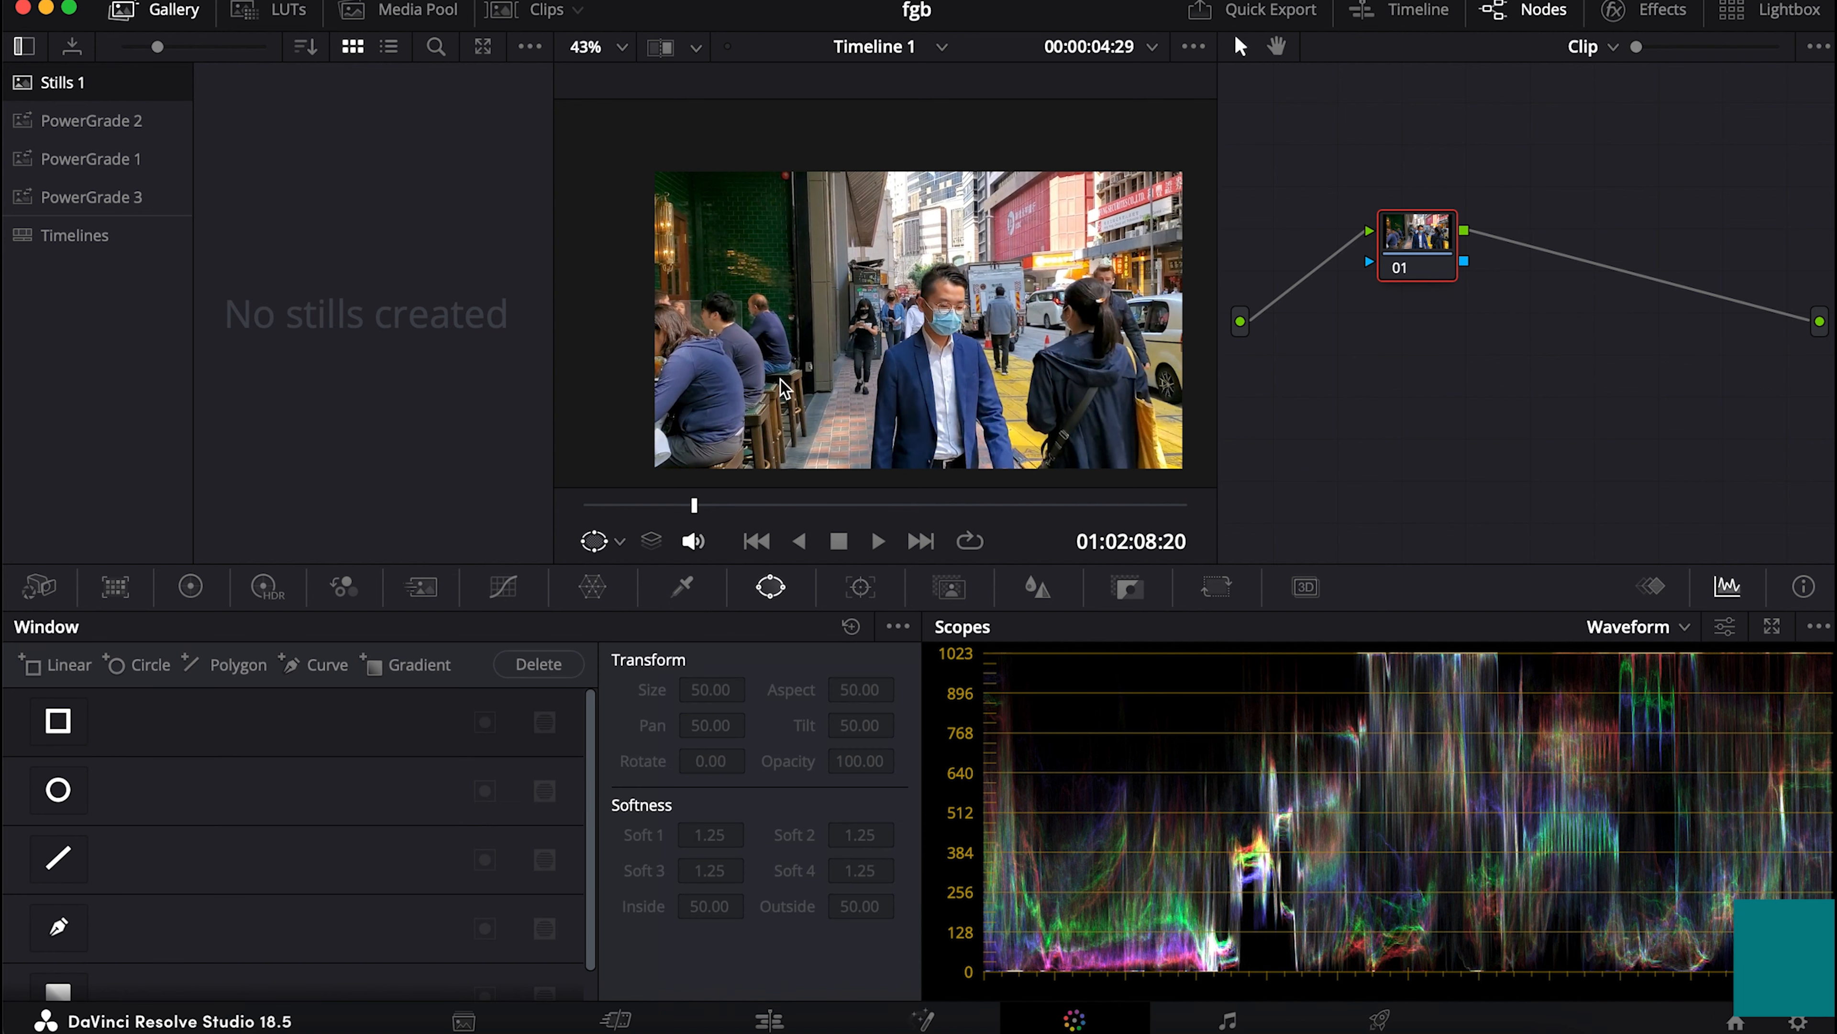
{"action": "left_click", "coordinate": [510, 15]}
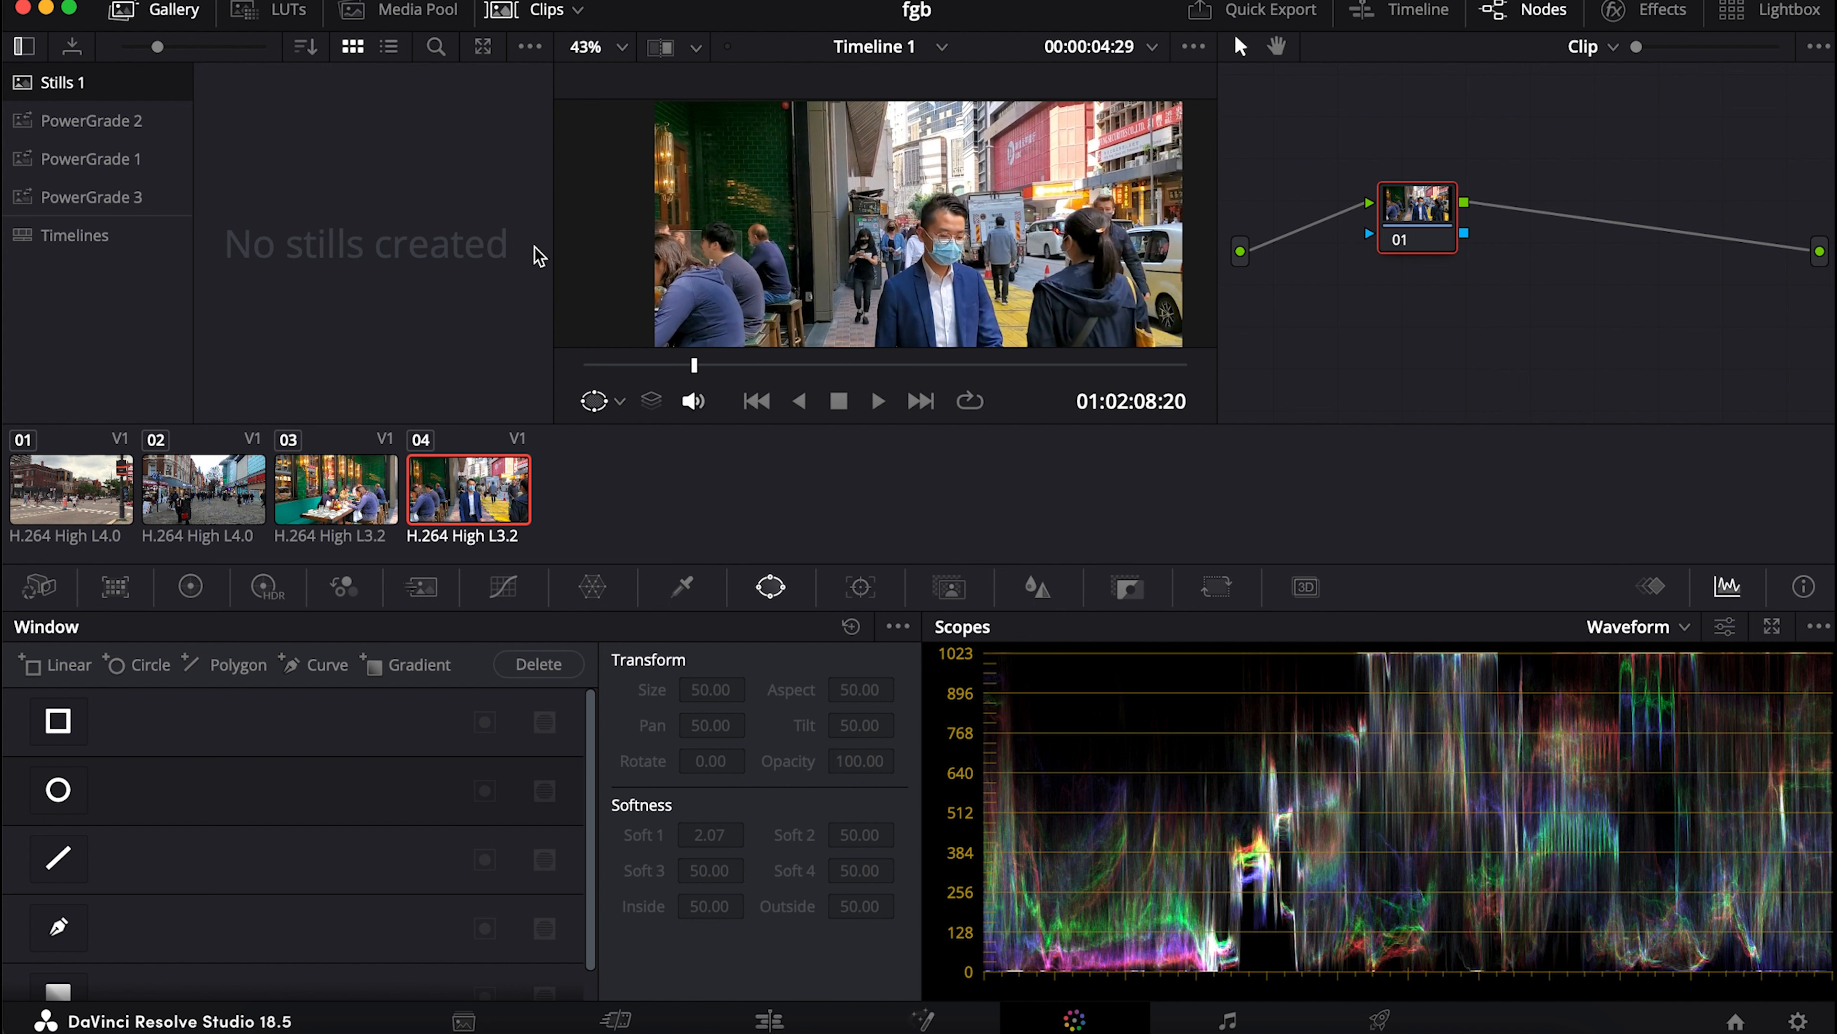
{"action": "left_click", "coordinate": [859, 587]}
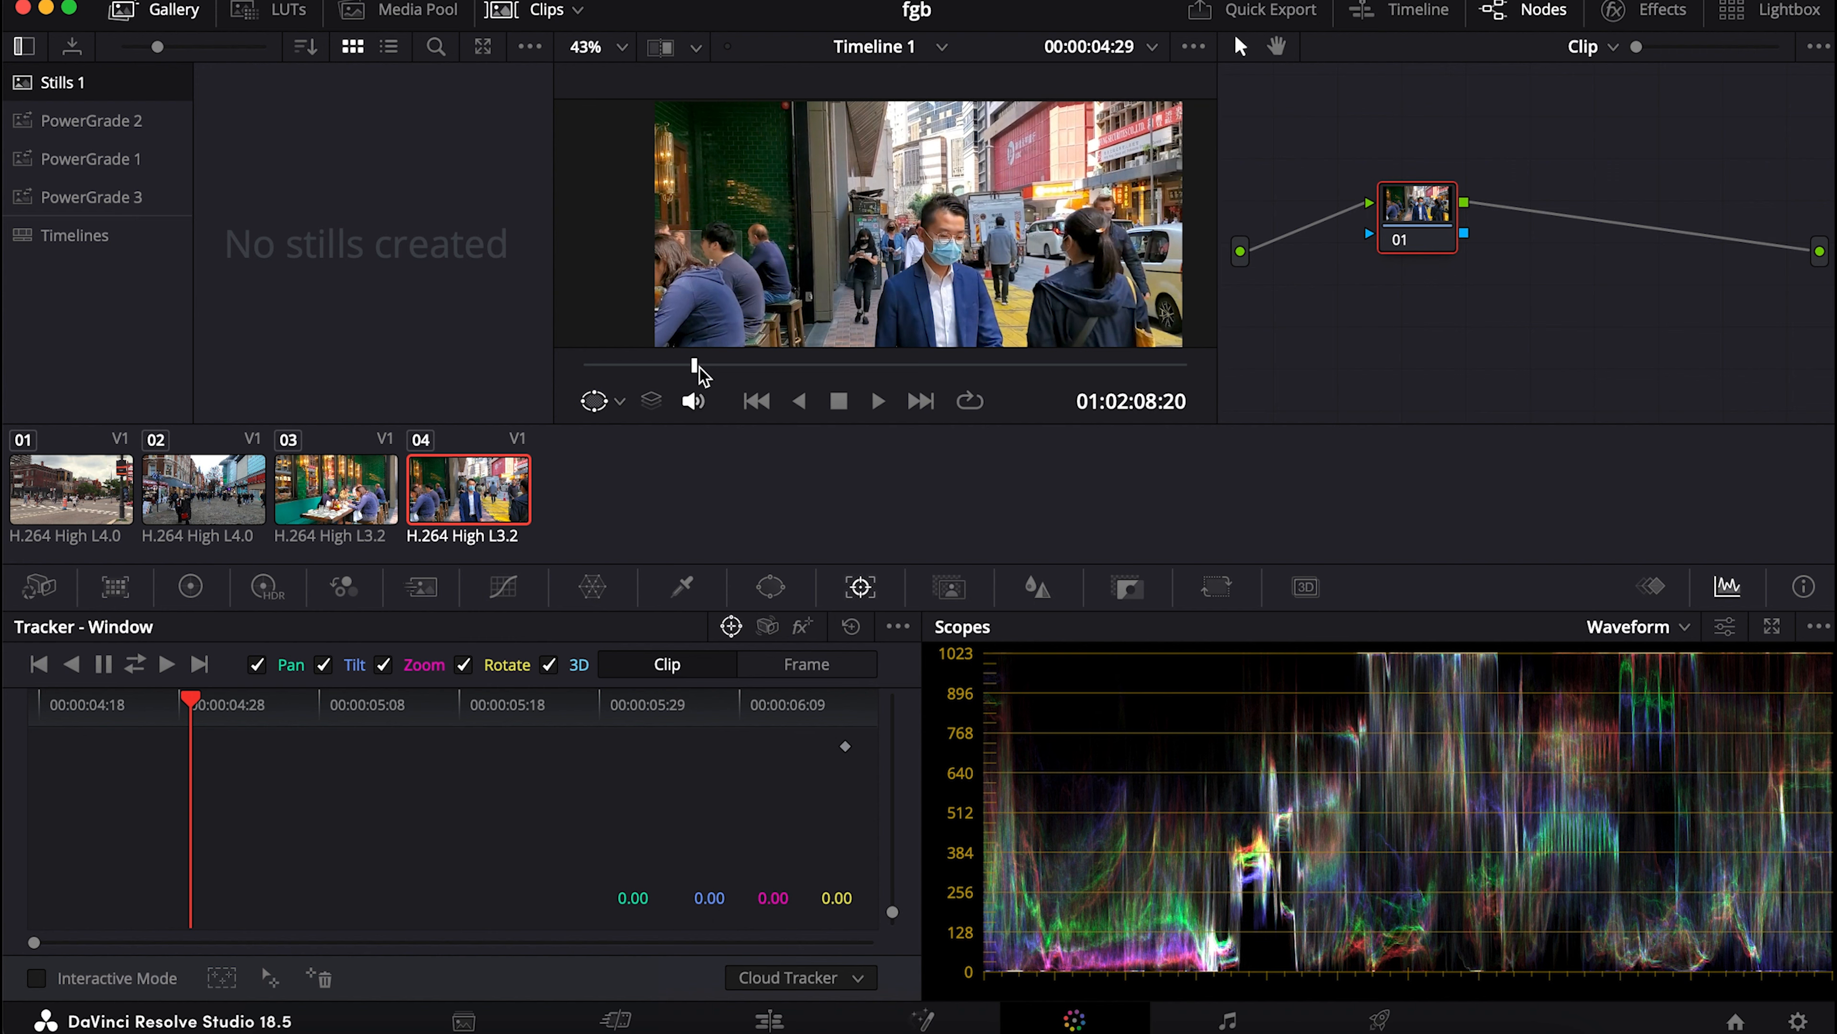
Step: Preview clip 04 and turn on looped playback
{"action": "key", "text": "space"}
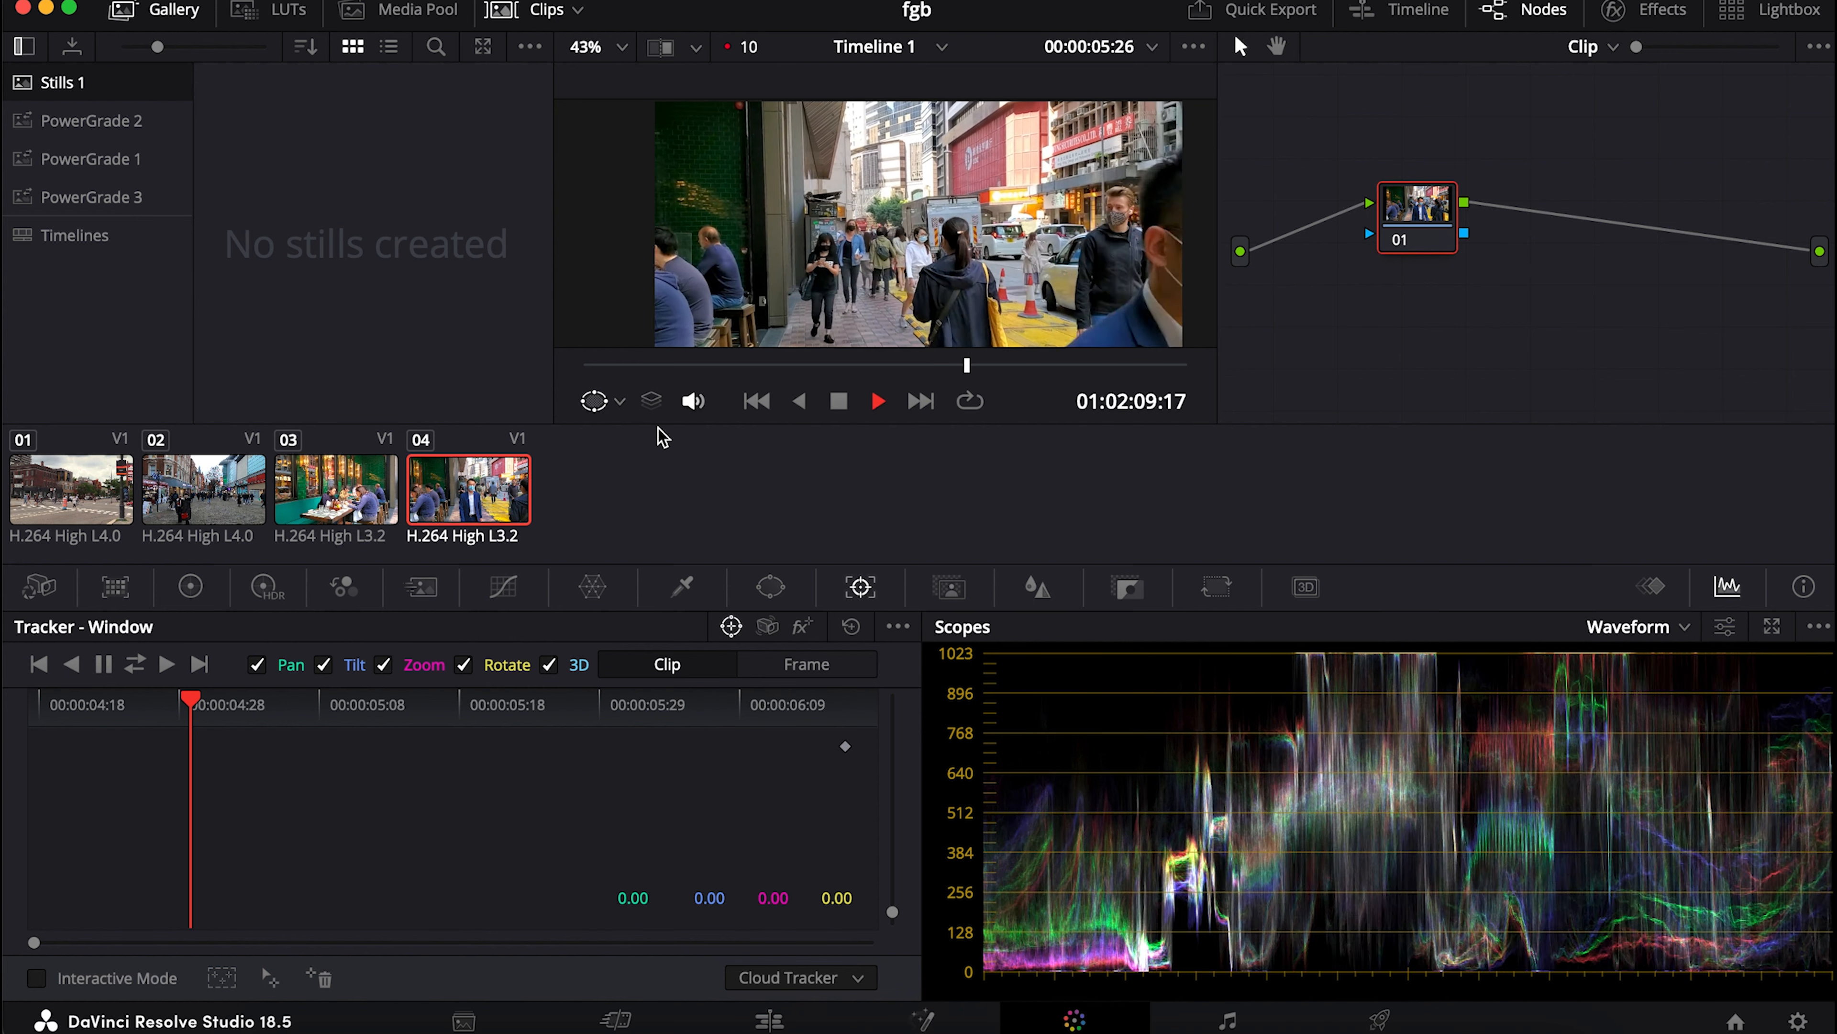
{"action": "key", "text": "space"}
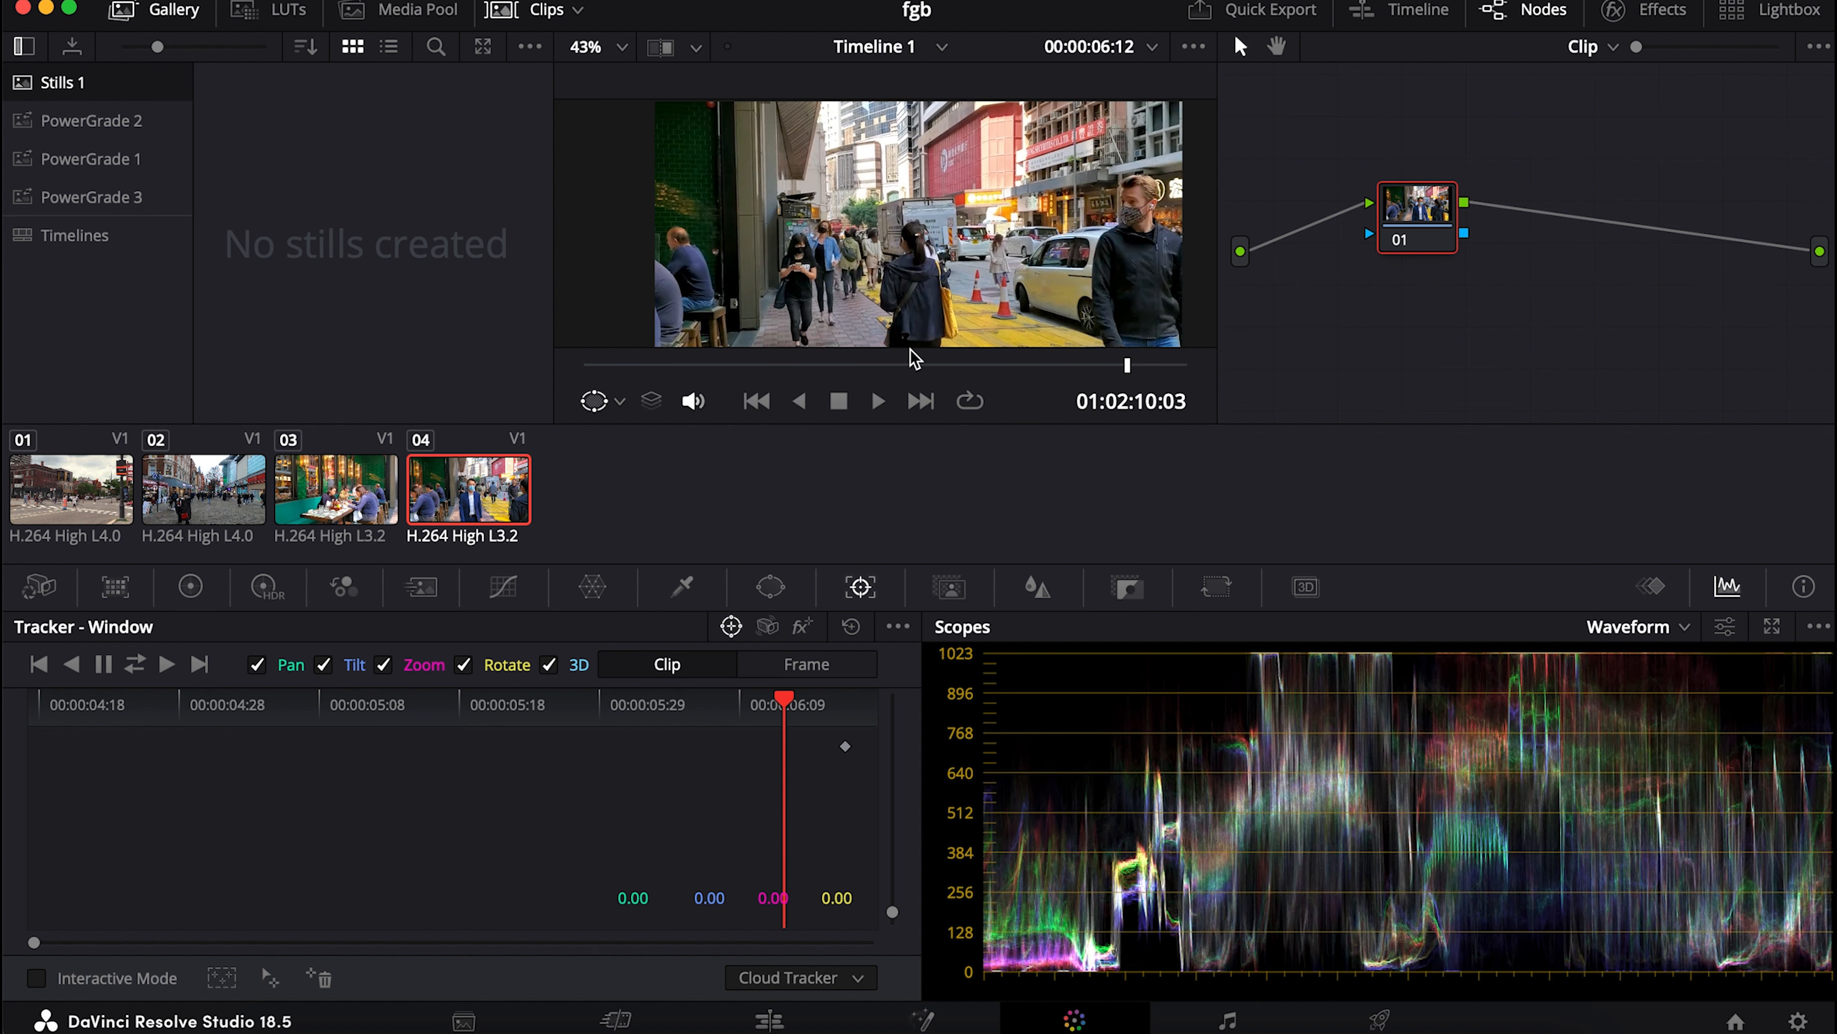
{"action": "left_click", "coordinate": [970, 401]}
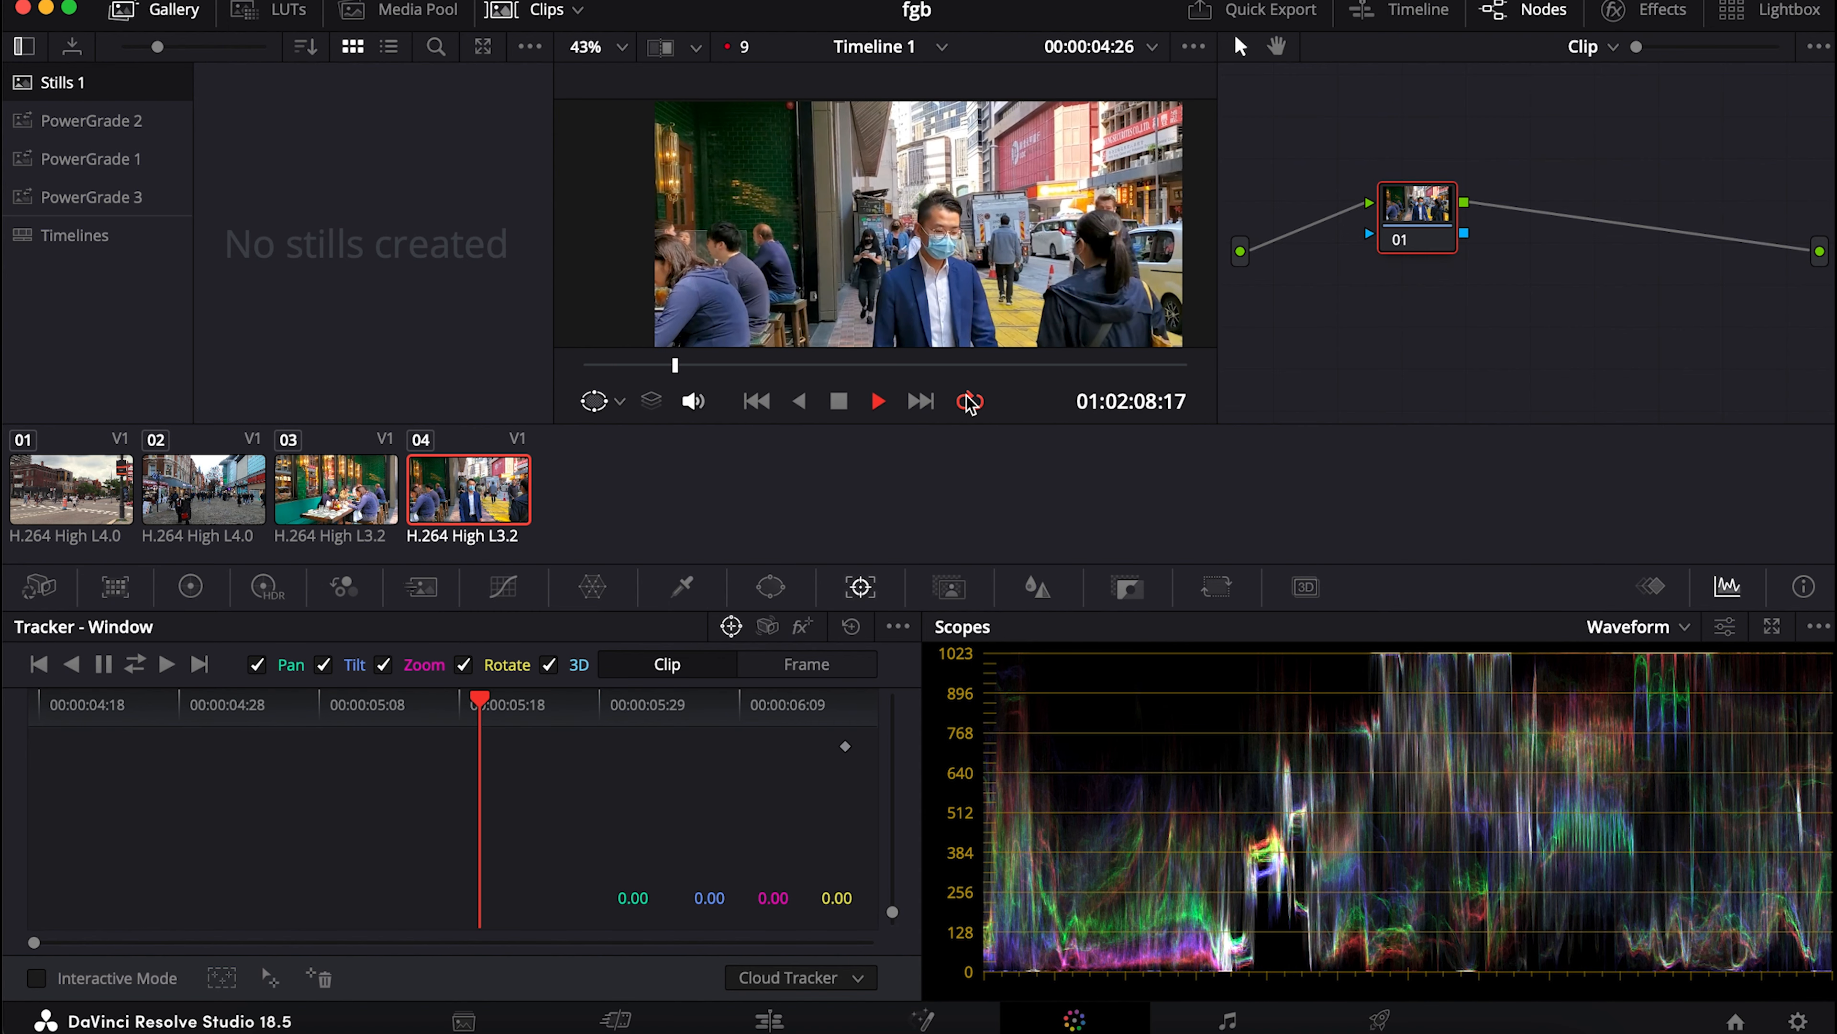
{"action": "key", "text": "space"}
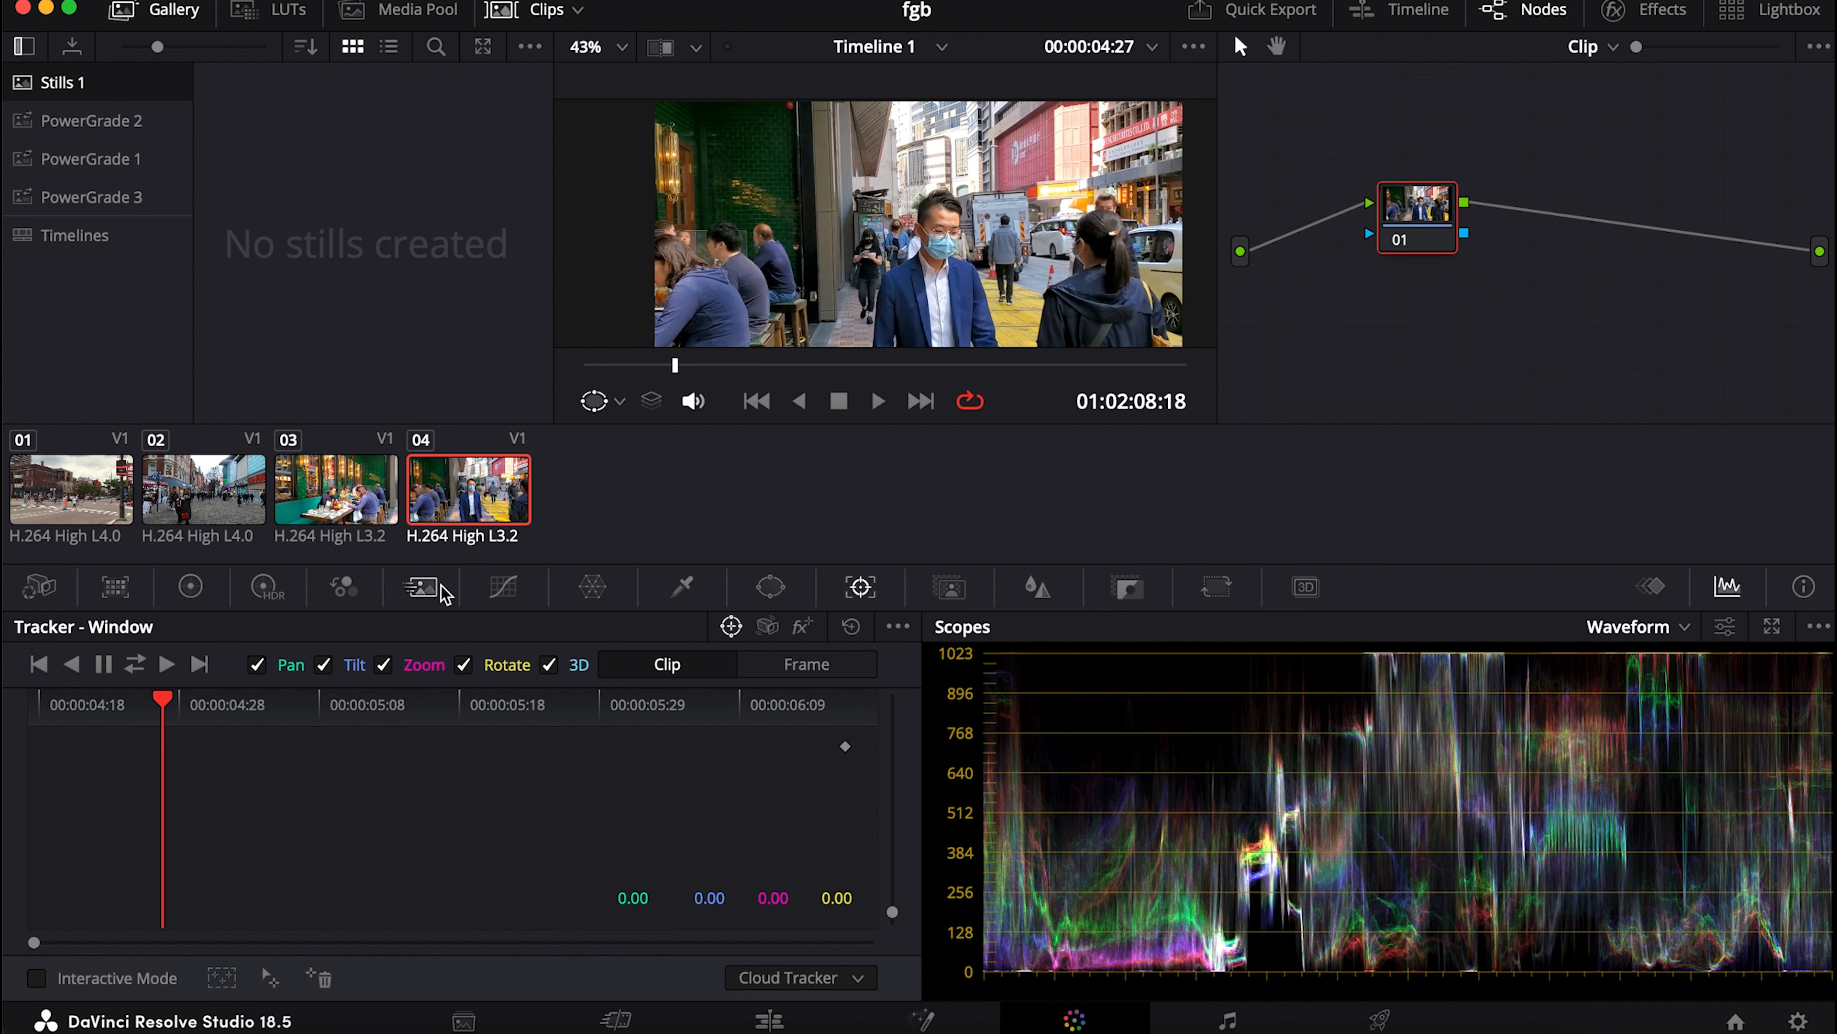
Step: Shift the blue of the man's suit towards teal on the Hue Vs Hue curve, with Input Hue 103.18 and Hue Rotate 36.00
{"action": "left_click", "coordinate": [527, 593]}
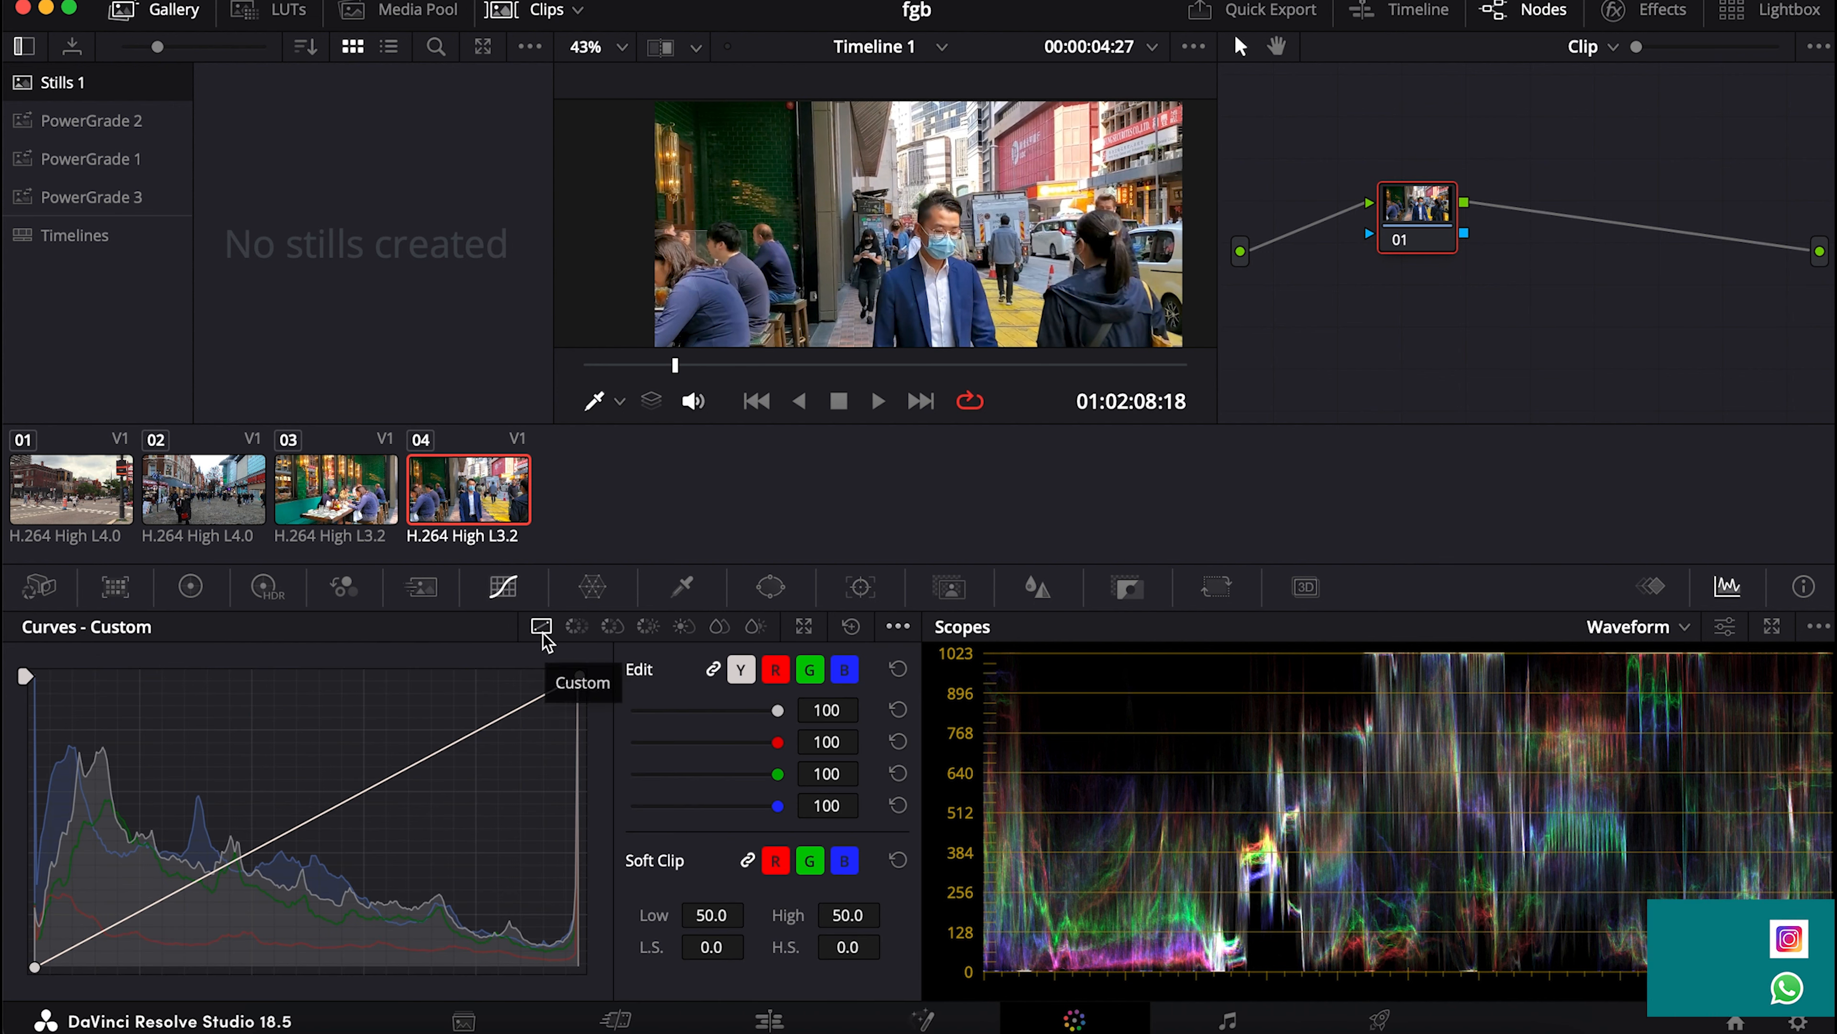
{"action": "left_click", "coordinate": [589, 628]}
{"action": "left_click", "coordinate": [894, 295]}
{"action": "left_click_drag", "start_coordinate": [558, 800], "coordinate": [529, 768]}
{"action": "left_click", "coordinate": [592, 798]}
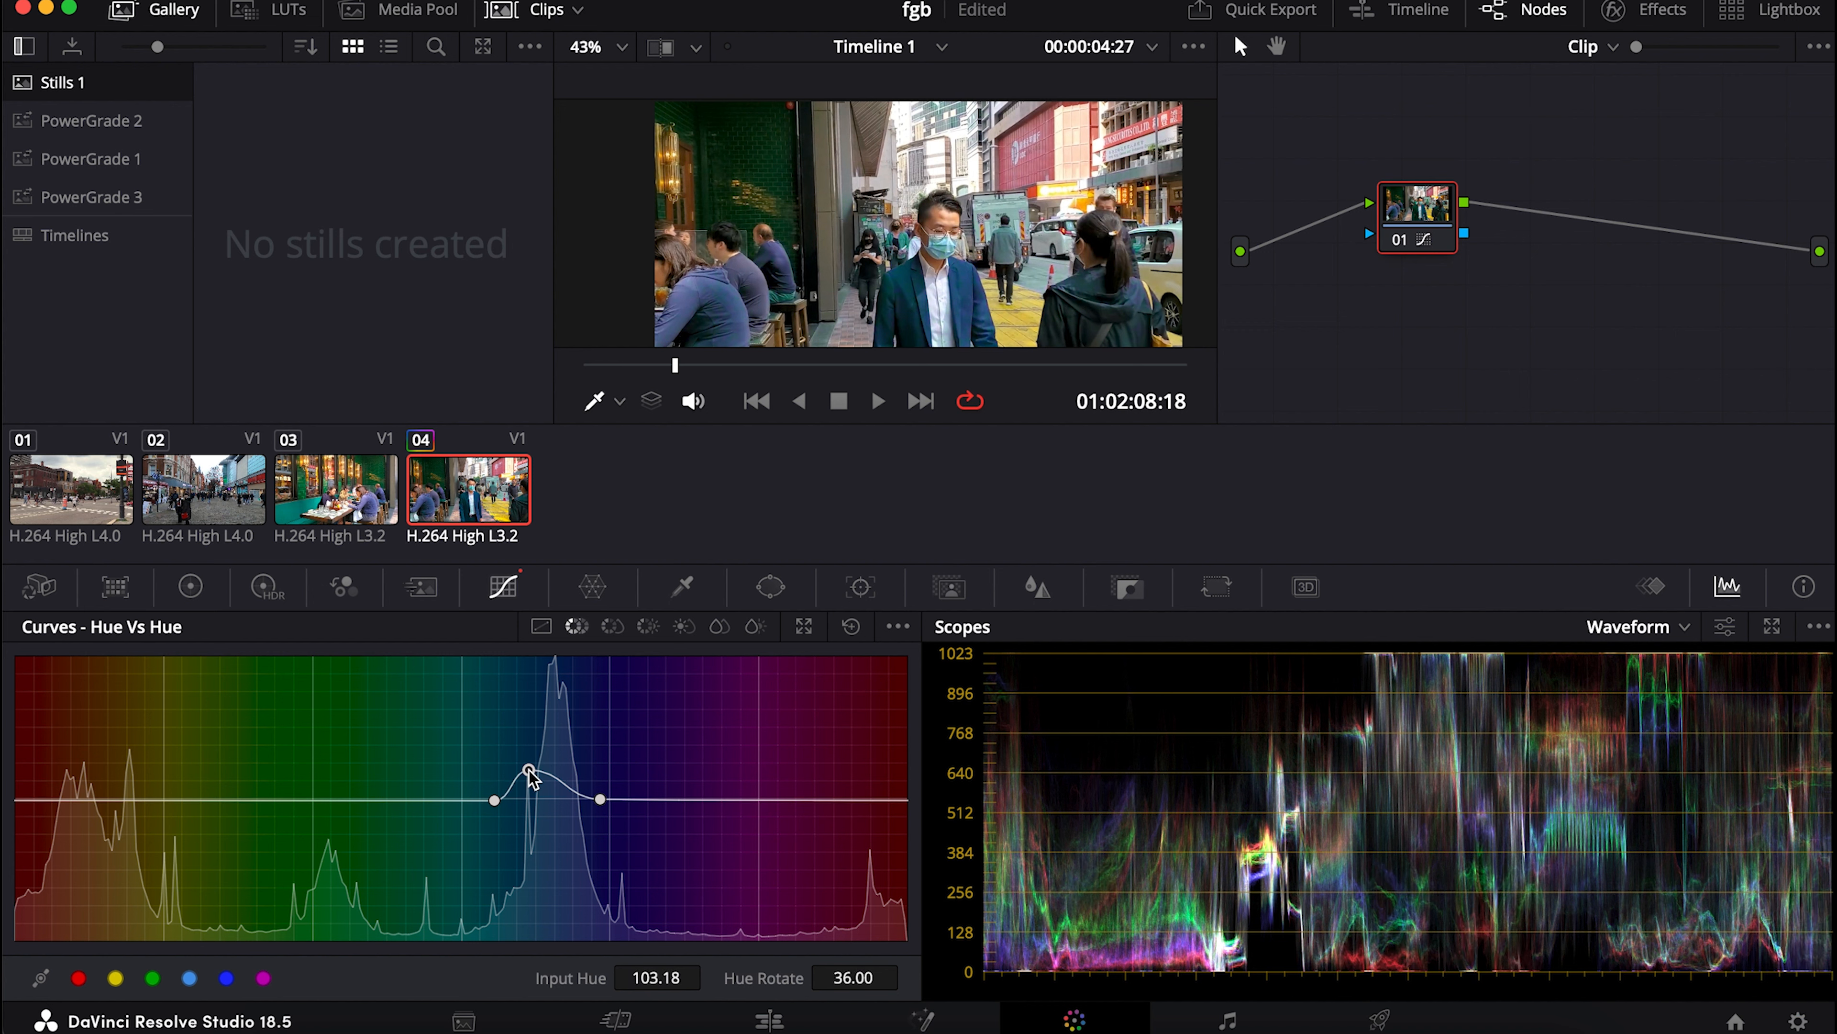
Step: Brighten the suit's blue on the Hue Vs Lum curve to Lum Gain 1.48 at hue 113.95, widening the range from hue 76.00 to 134.46
{"action": "left_click", "coordinate": [648, 627]}
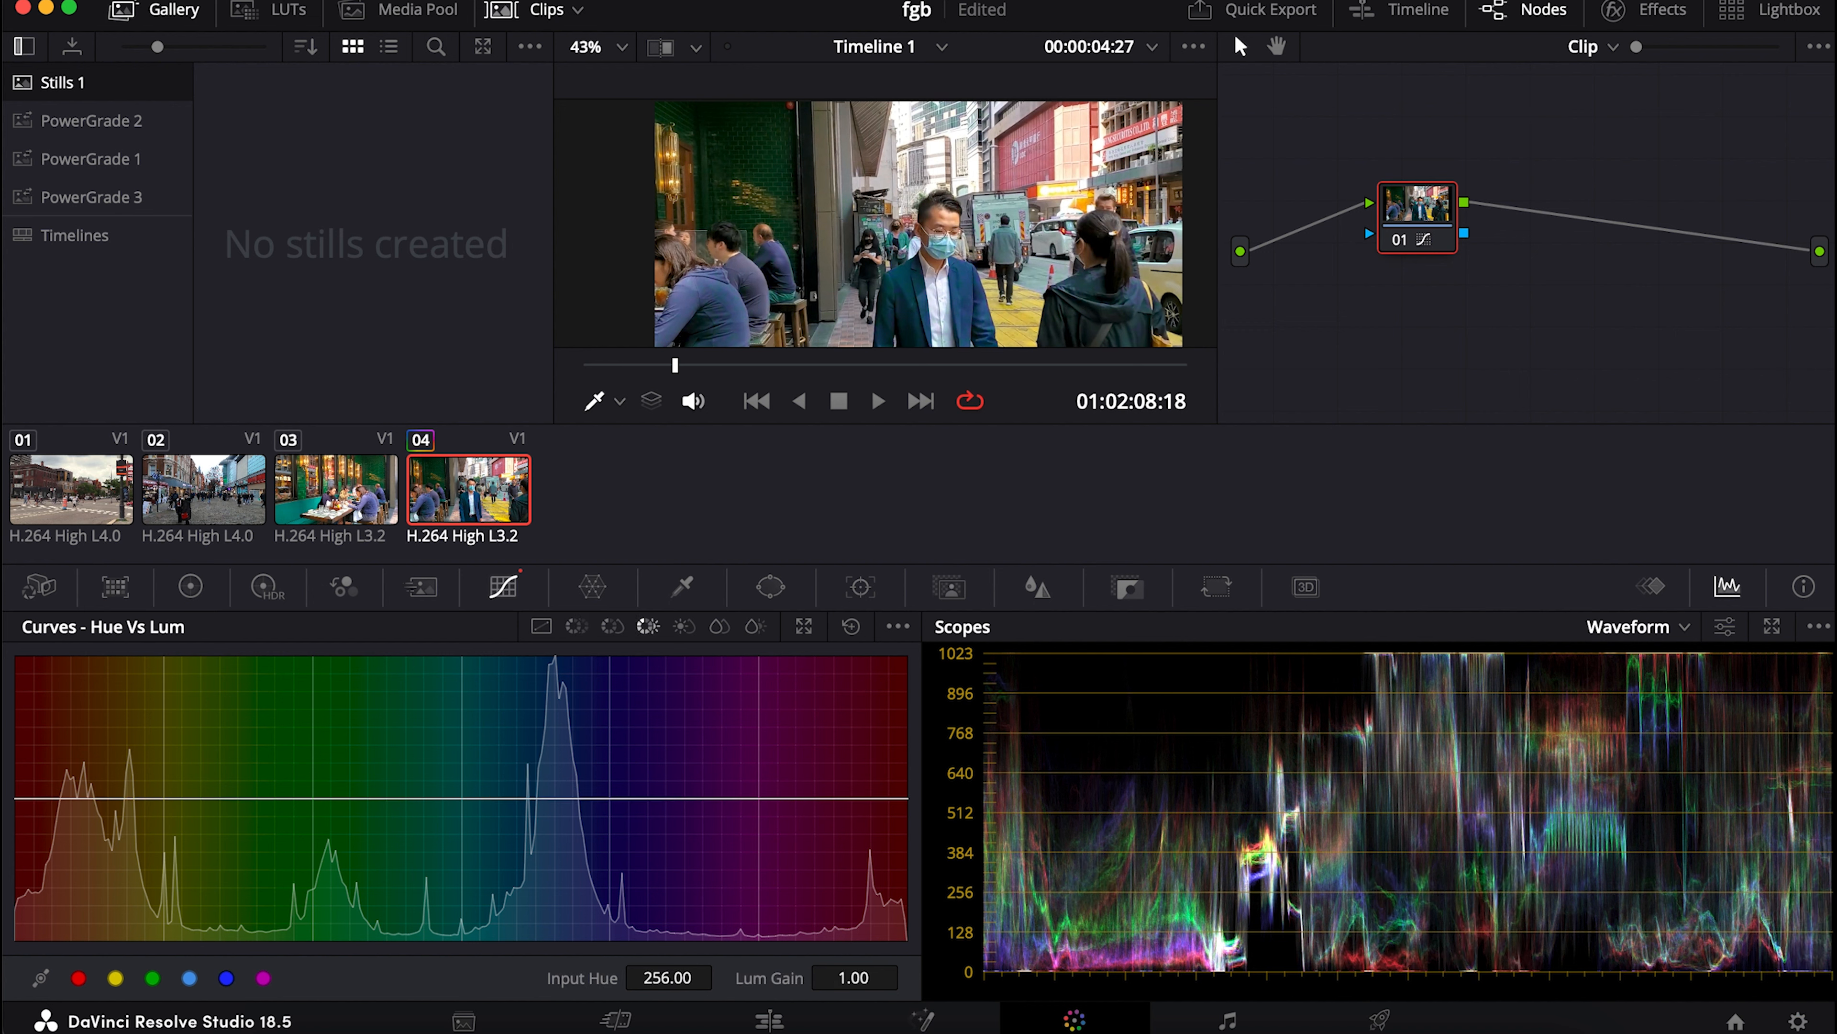
{"action": "left_click", "coordinate": [557, 798]}
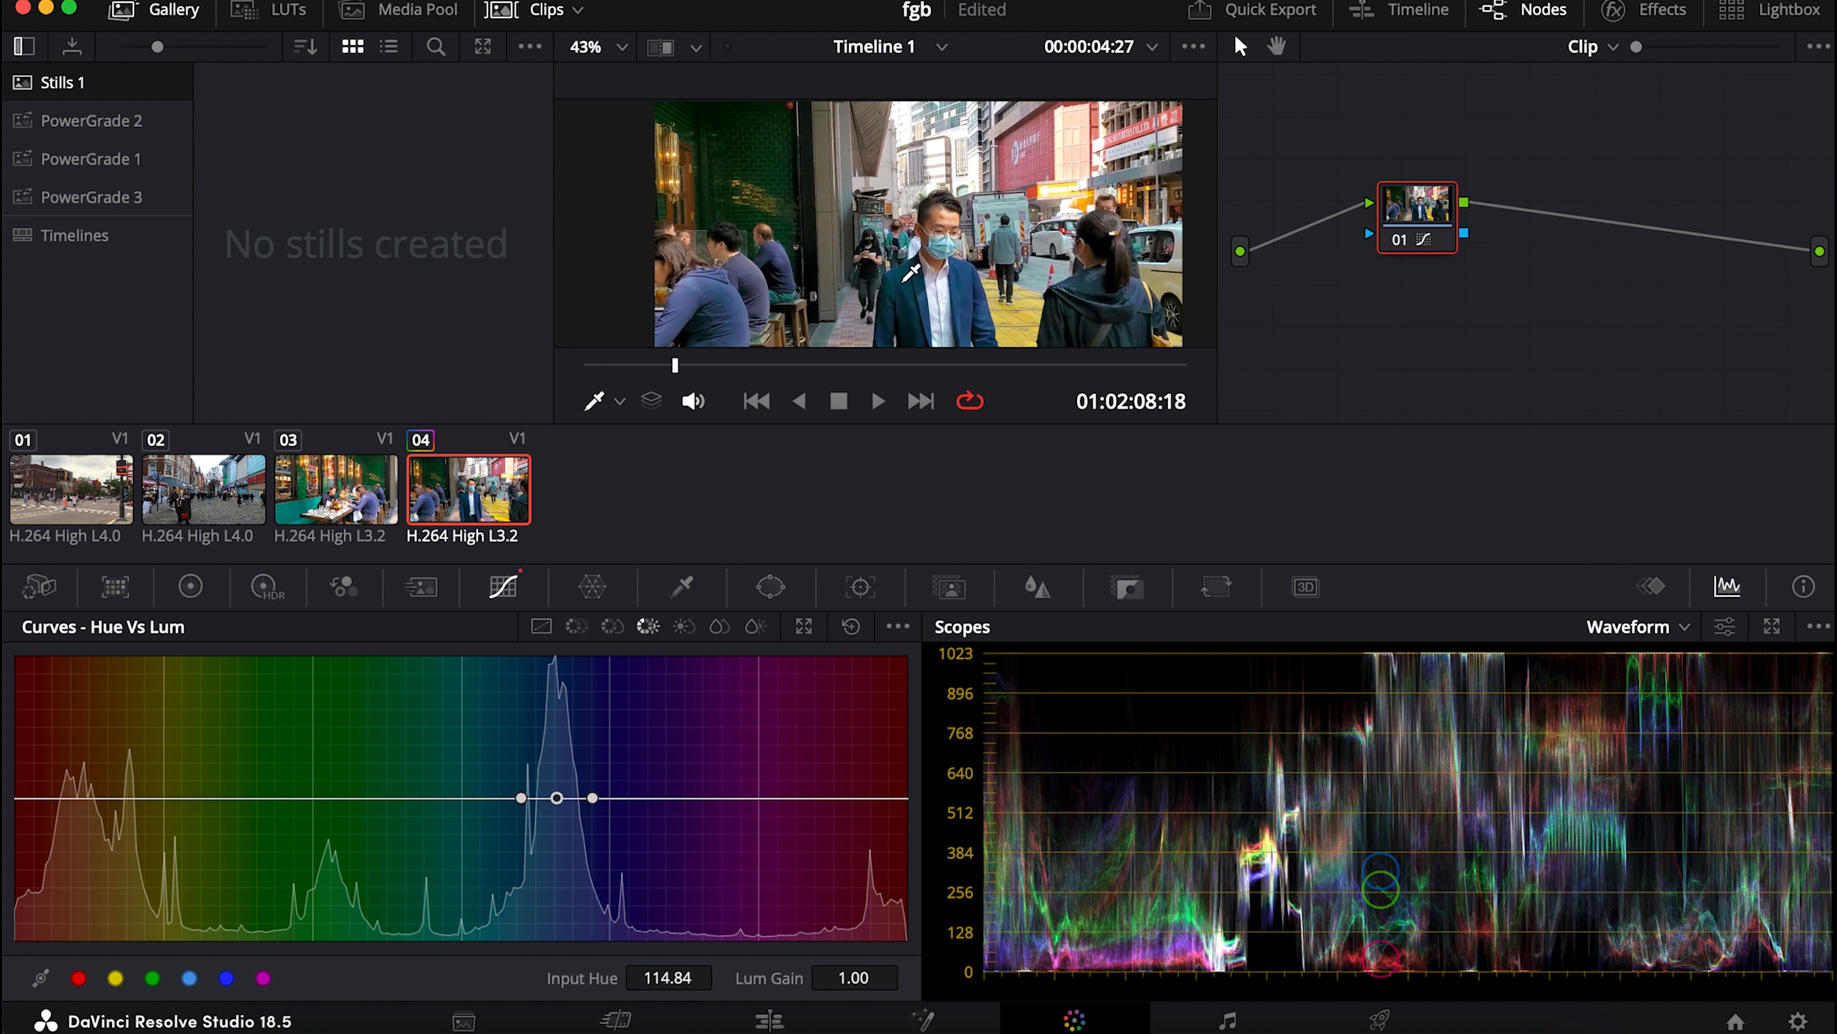
{"action": "left_click_drag", "start_coordinate": [556, 797], "coordinate": [555, 730]}
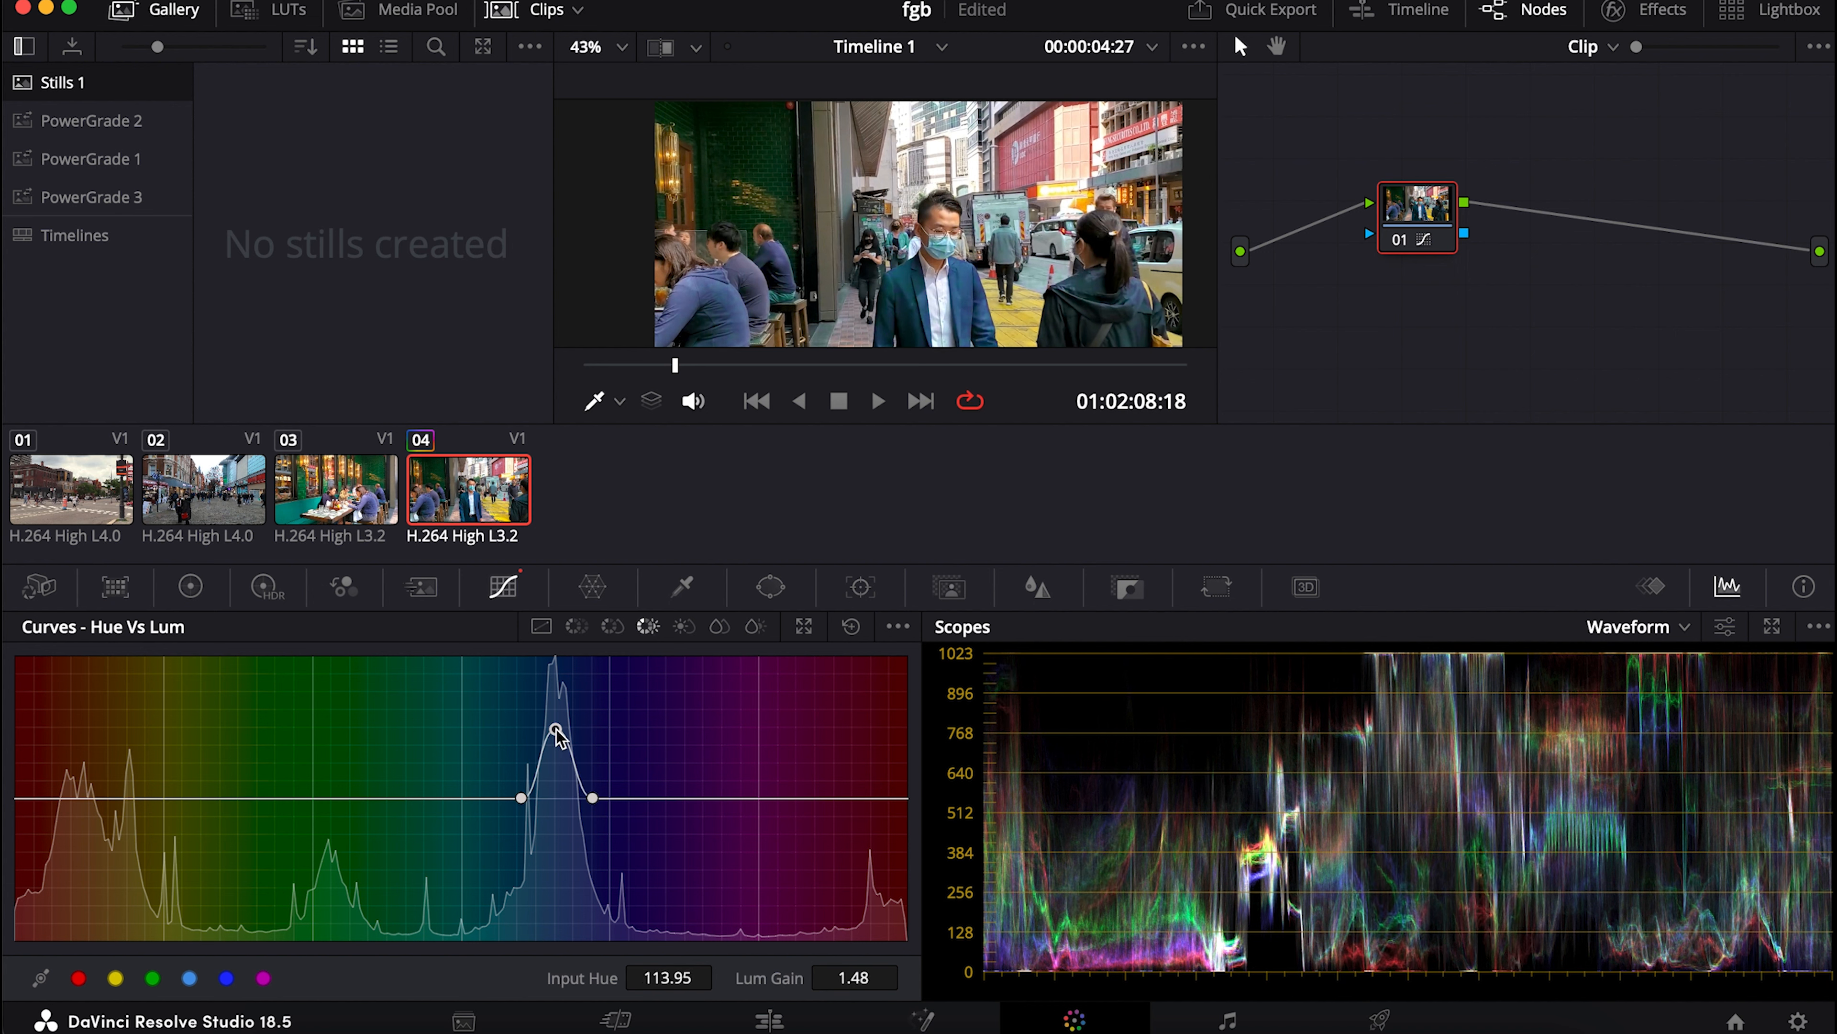
{"action": "left_click_drag", "start_coordinate": [521, 799], "coordinate": [461, 798]}
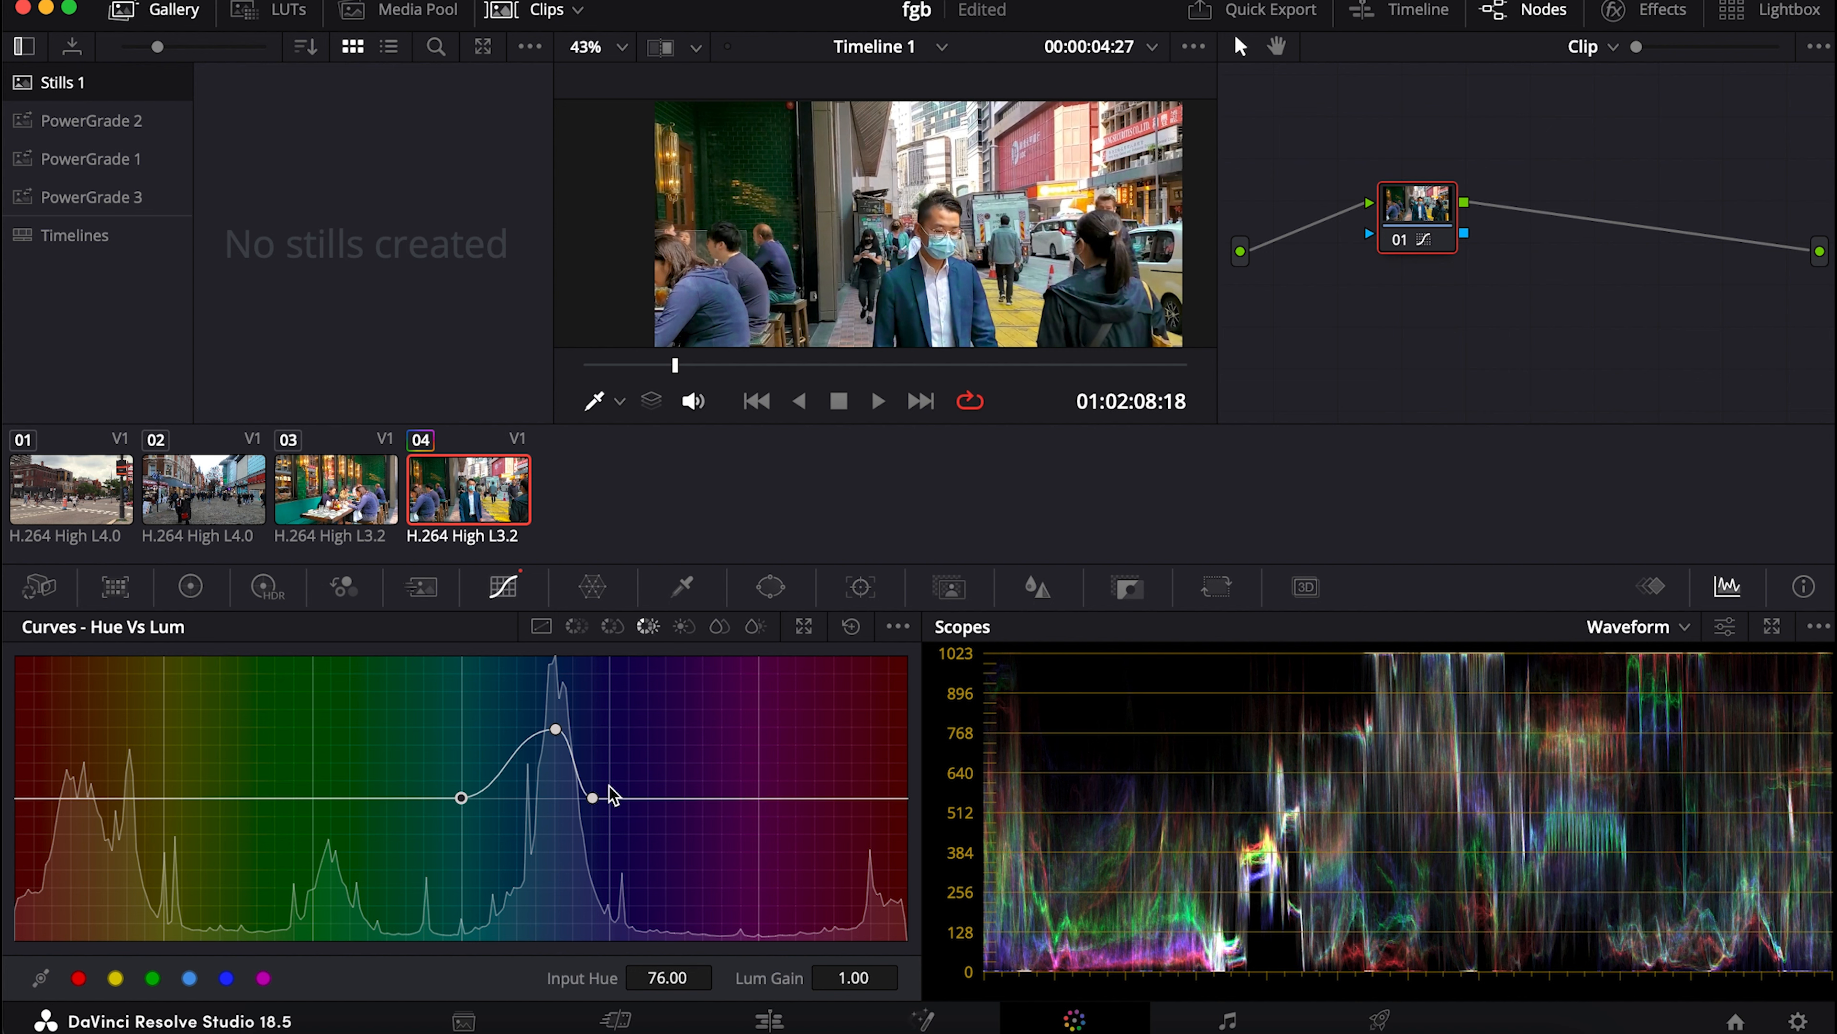
{"action": "left_click_drag", "start_coordinate": [593, 798], "coordinate": [606, 791]}
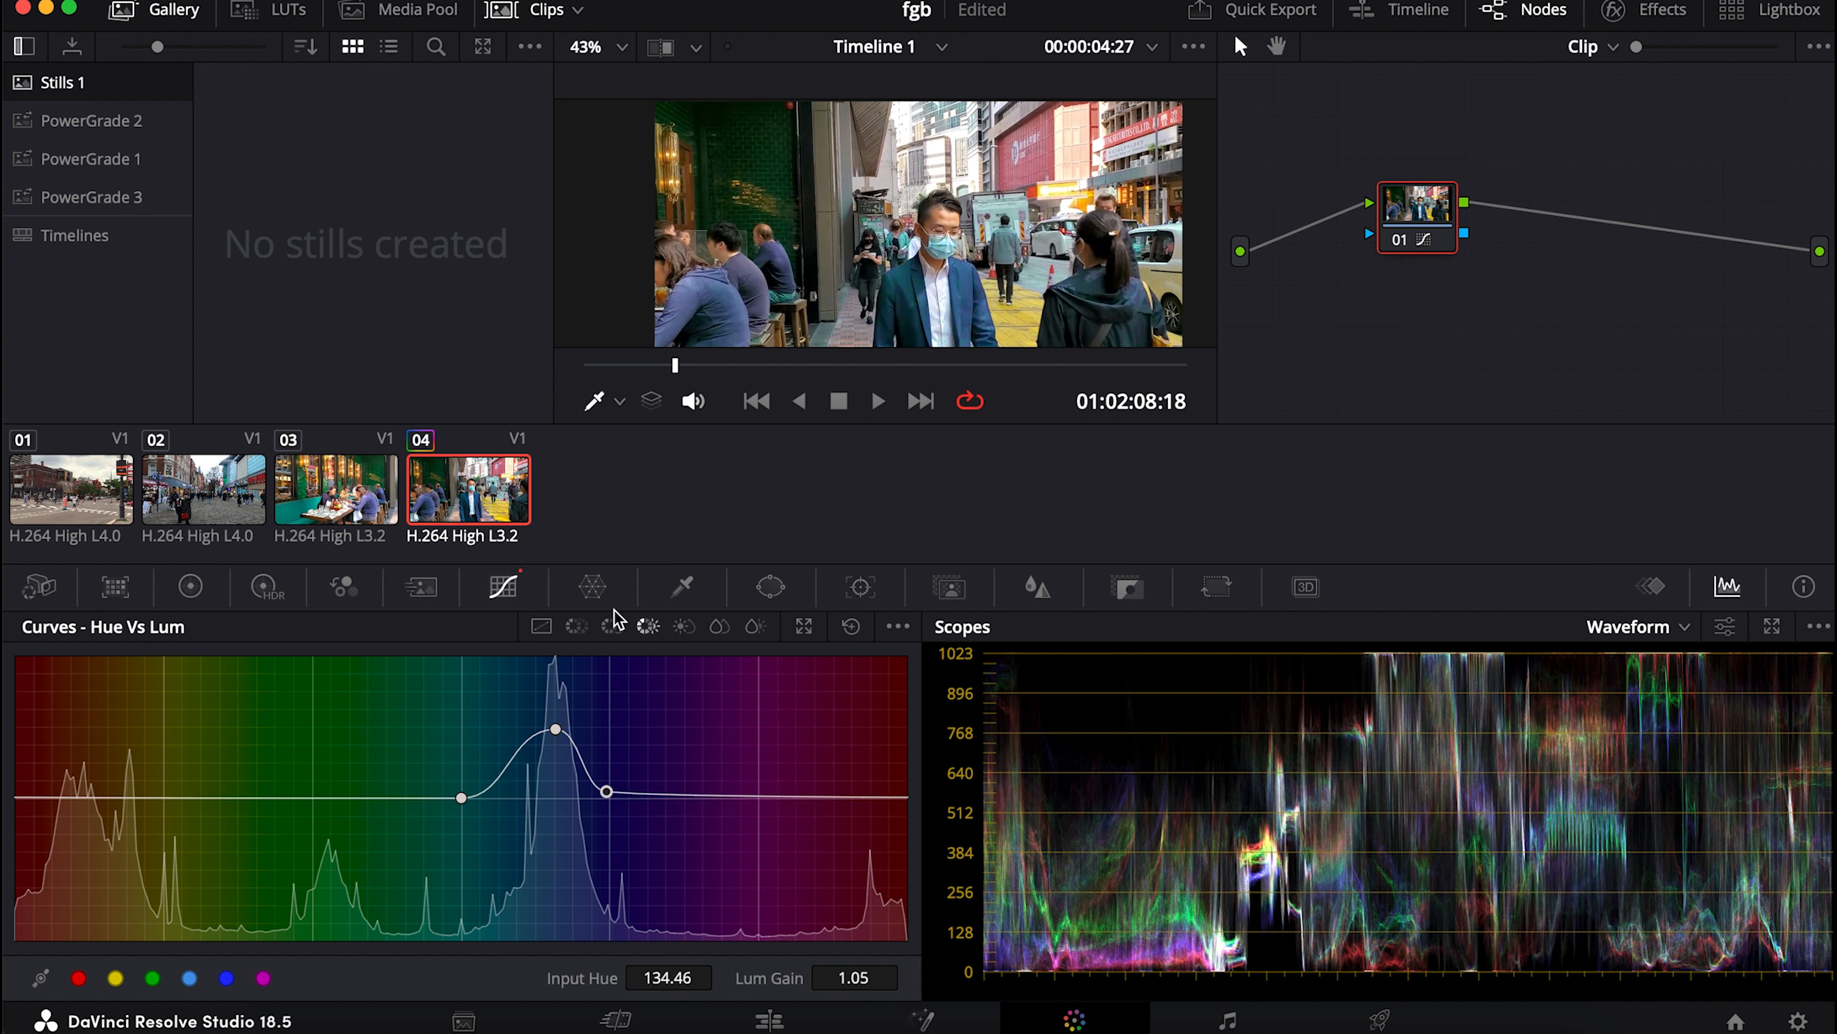
Step: Raise the suit's blue on the Hue Vs Sat curve and widen its range, with the upper edge at hue 133.95 and Saturation 1.03
{"action": "left_click", "coordinate": [611, 627]}
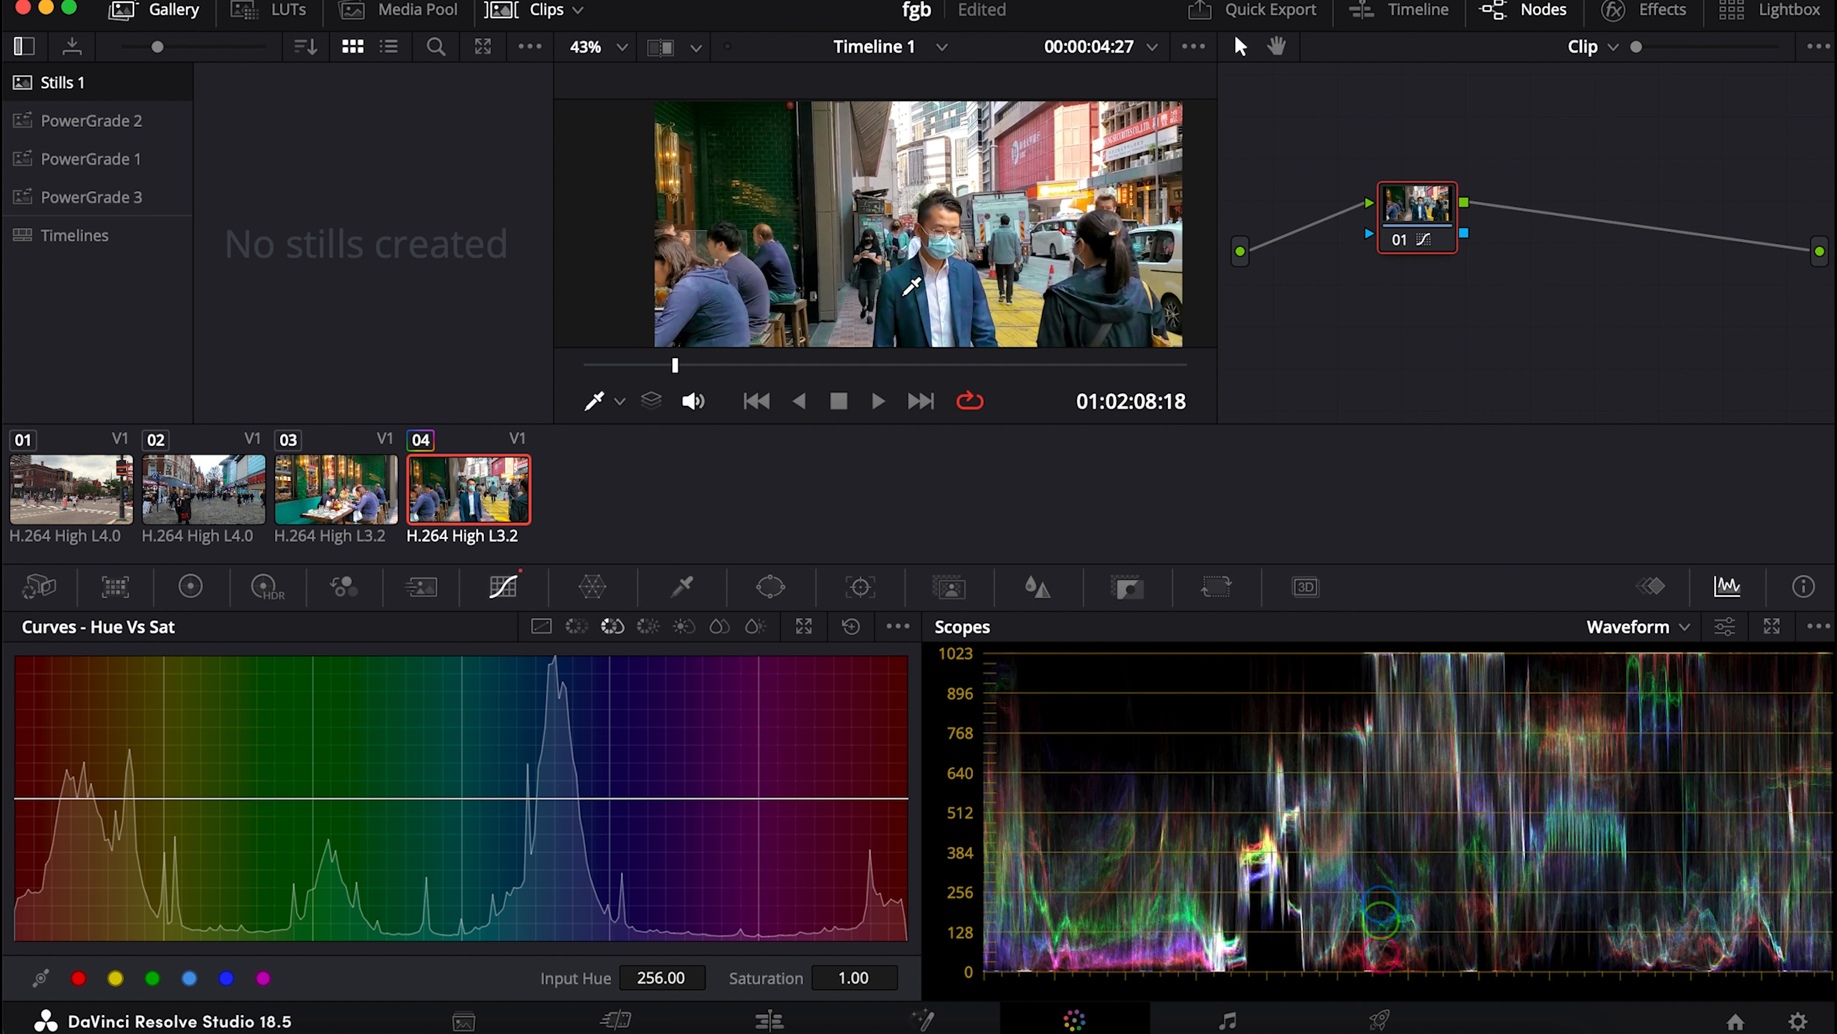
{"action": "left_click_drag", "start_coordinate": [560, 798], "coordinate": [465, 798]}
{"action": "left_click_drag", "start_coordinate": [595, 798], "coordinate": [604, 793]}
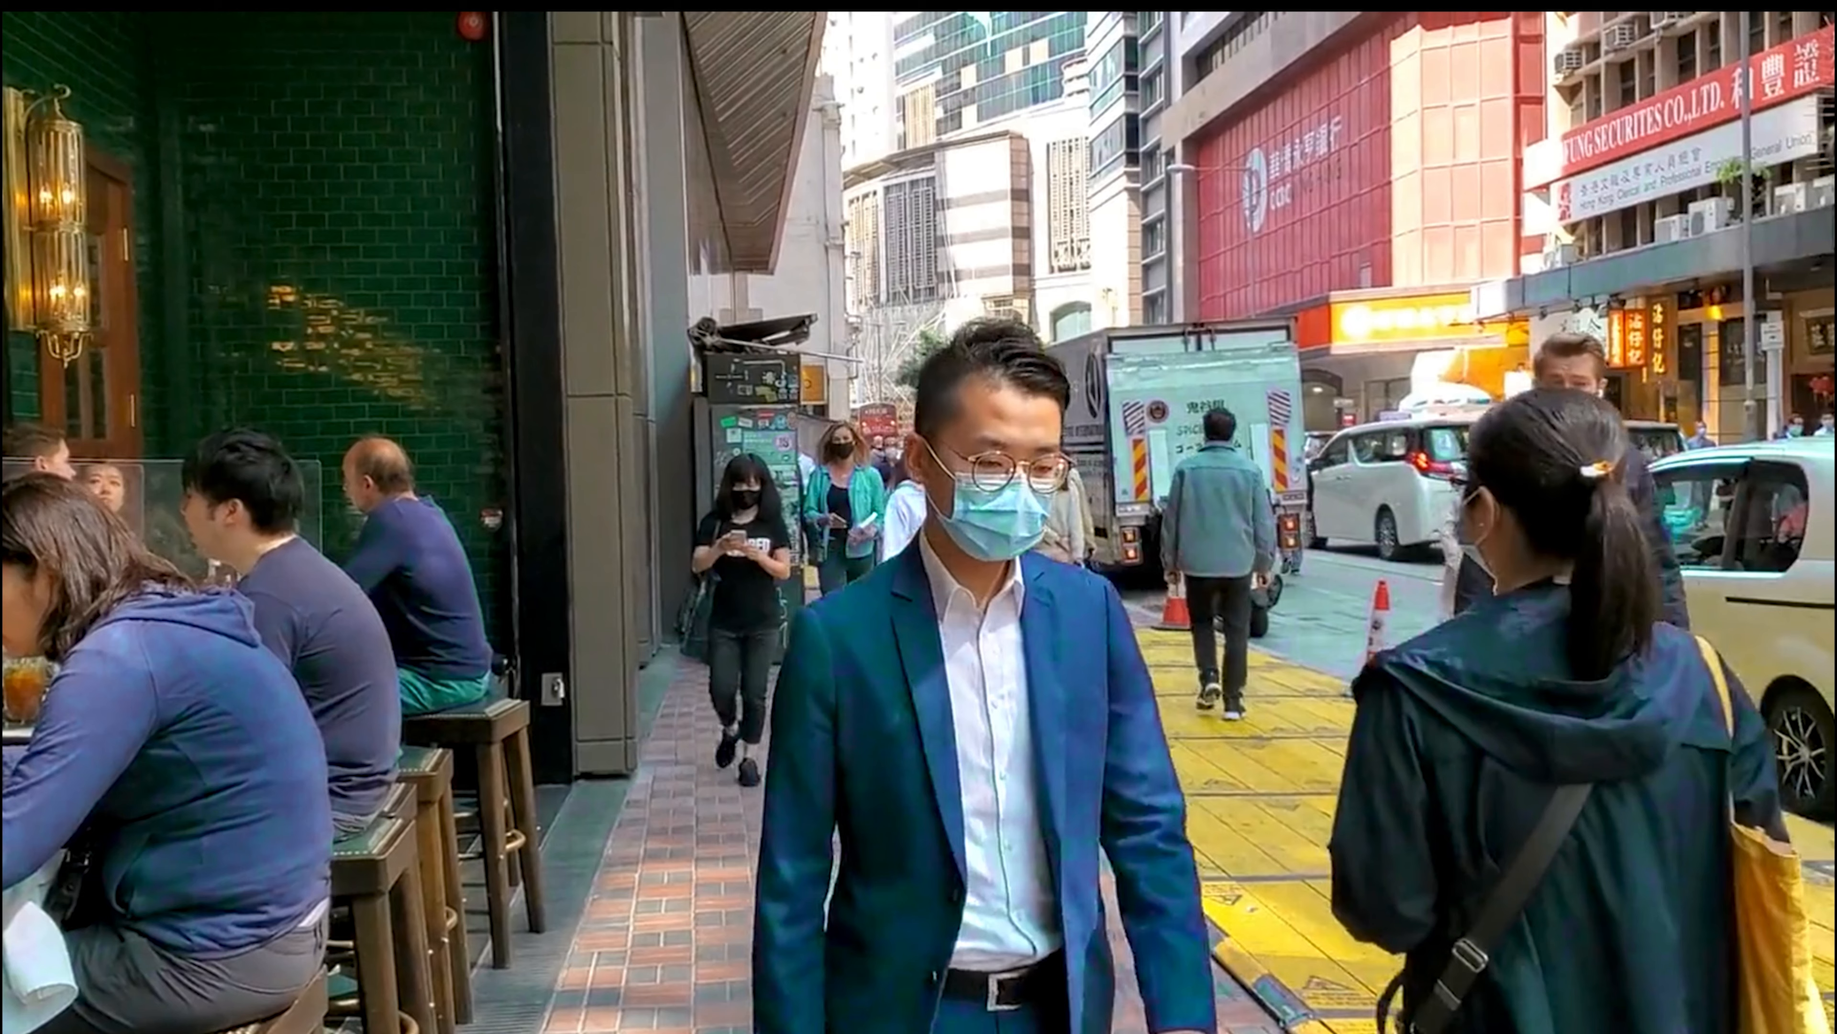
Step: Switch node 01's correction off and on repeatedly in full screen to compare the suit colour with and without the grade
{"action": "key", "text": "ctrl+d"}
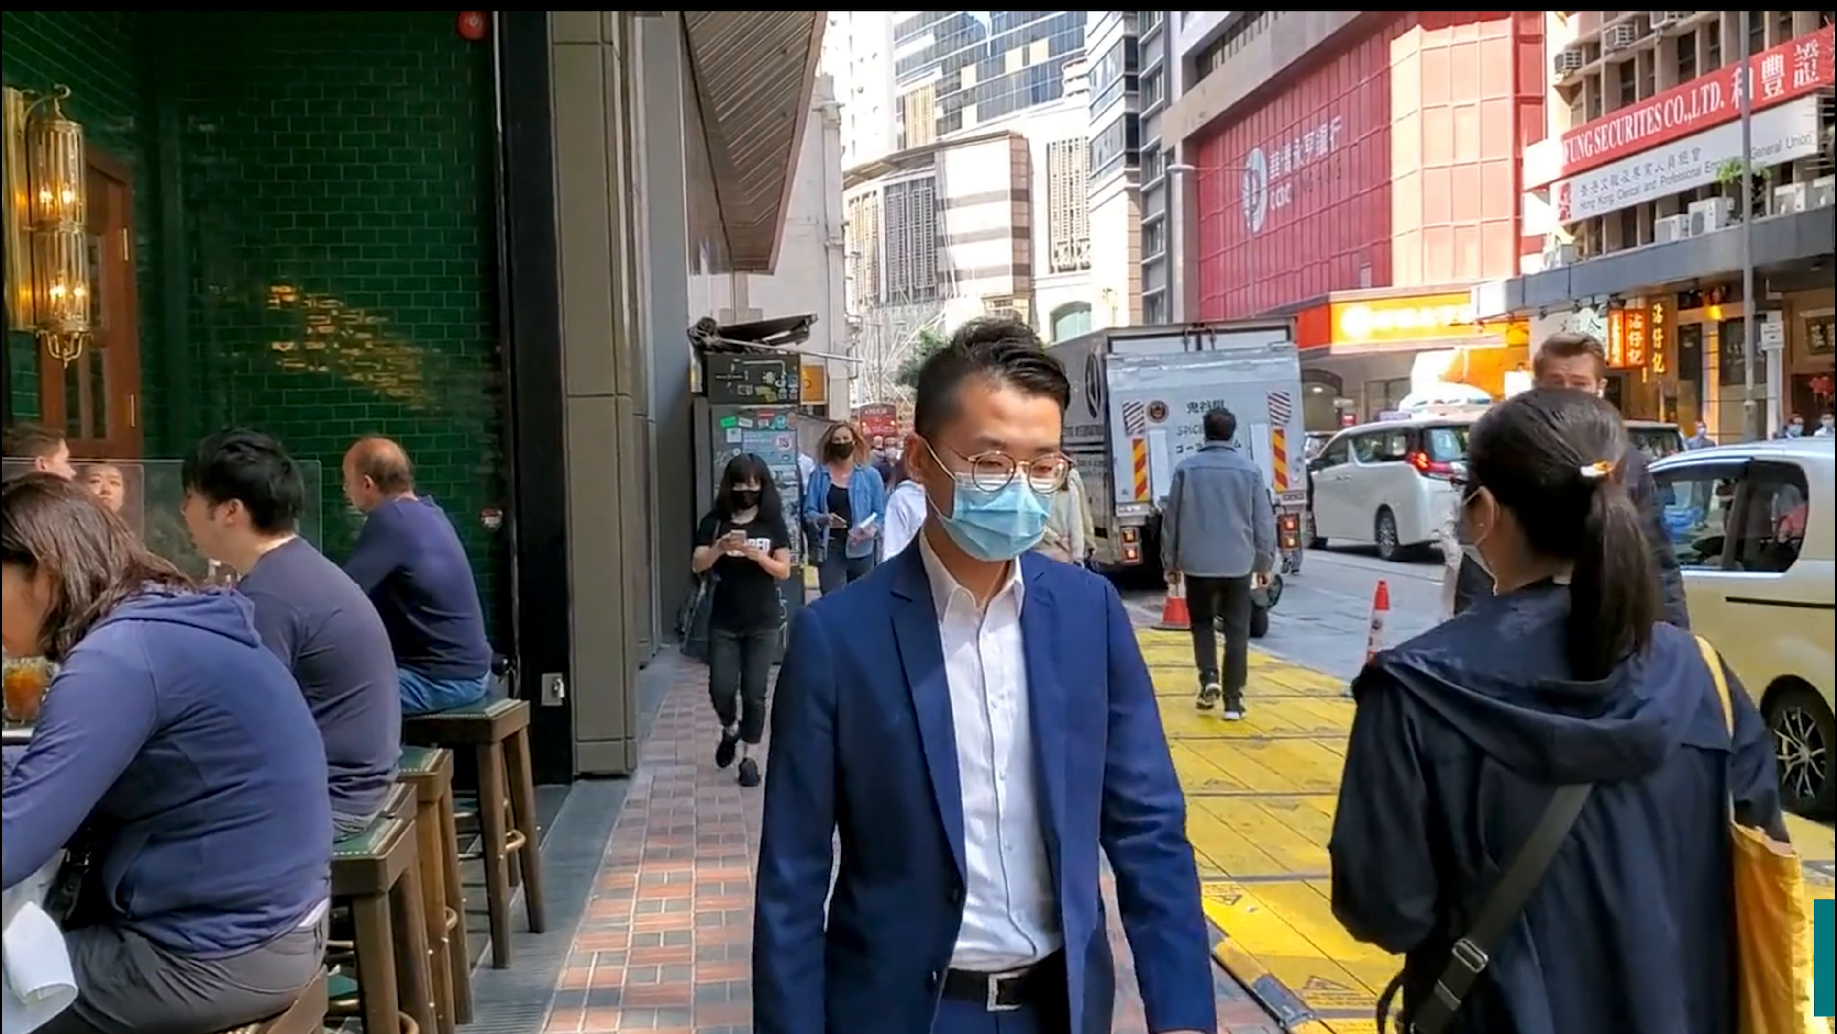
{"action": "key", "text": "ctrl+d"}
{"action": "key", "text": "ctrl+d"}
{"action": "key", "text": "ctrl+d"}
{"action": "key", "text": "ctrl+d"}
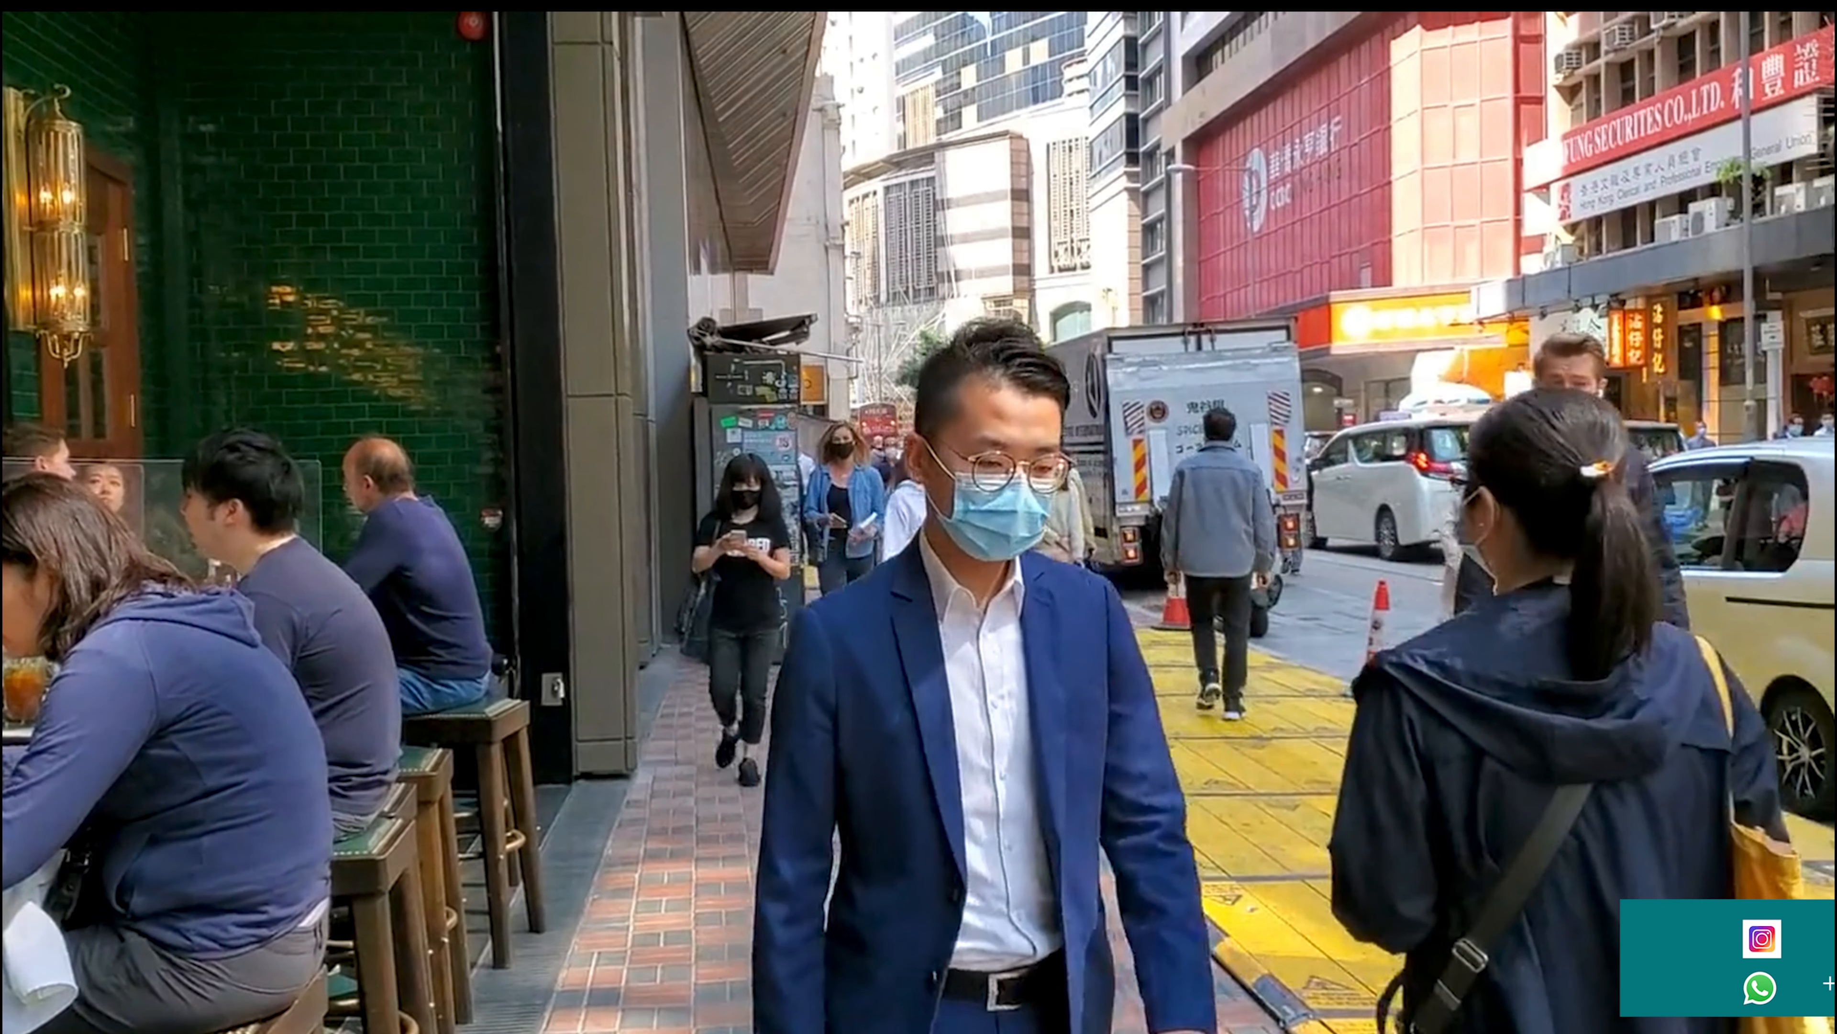
{"action": "key", "text": "ctrl+d"}
{"action": "key", "text": "ctrl+d"}
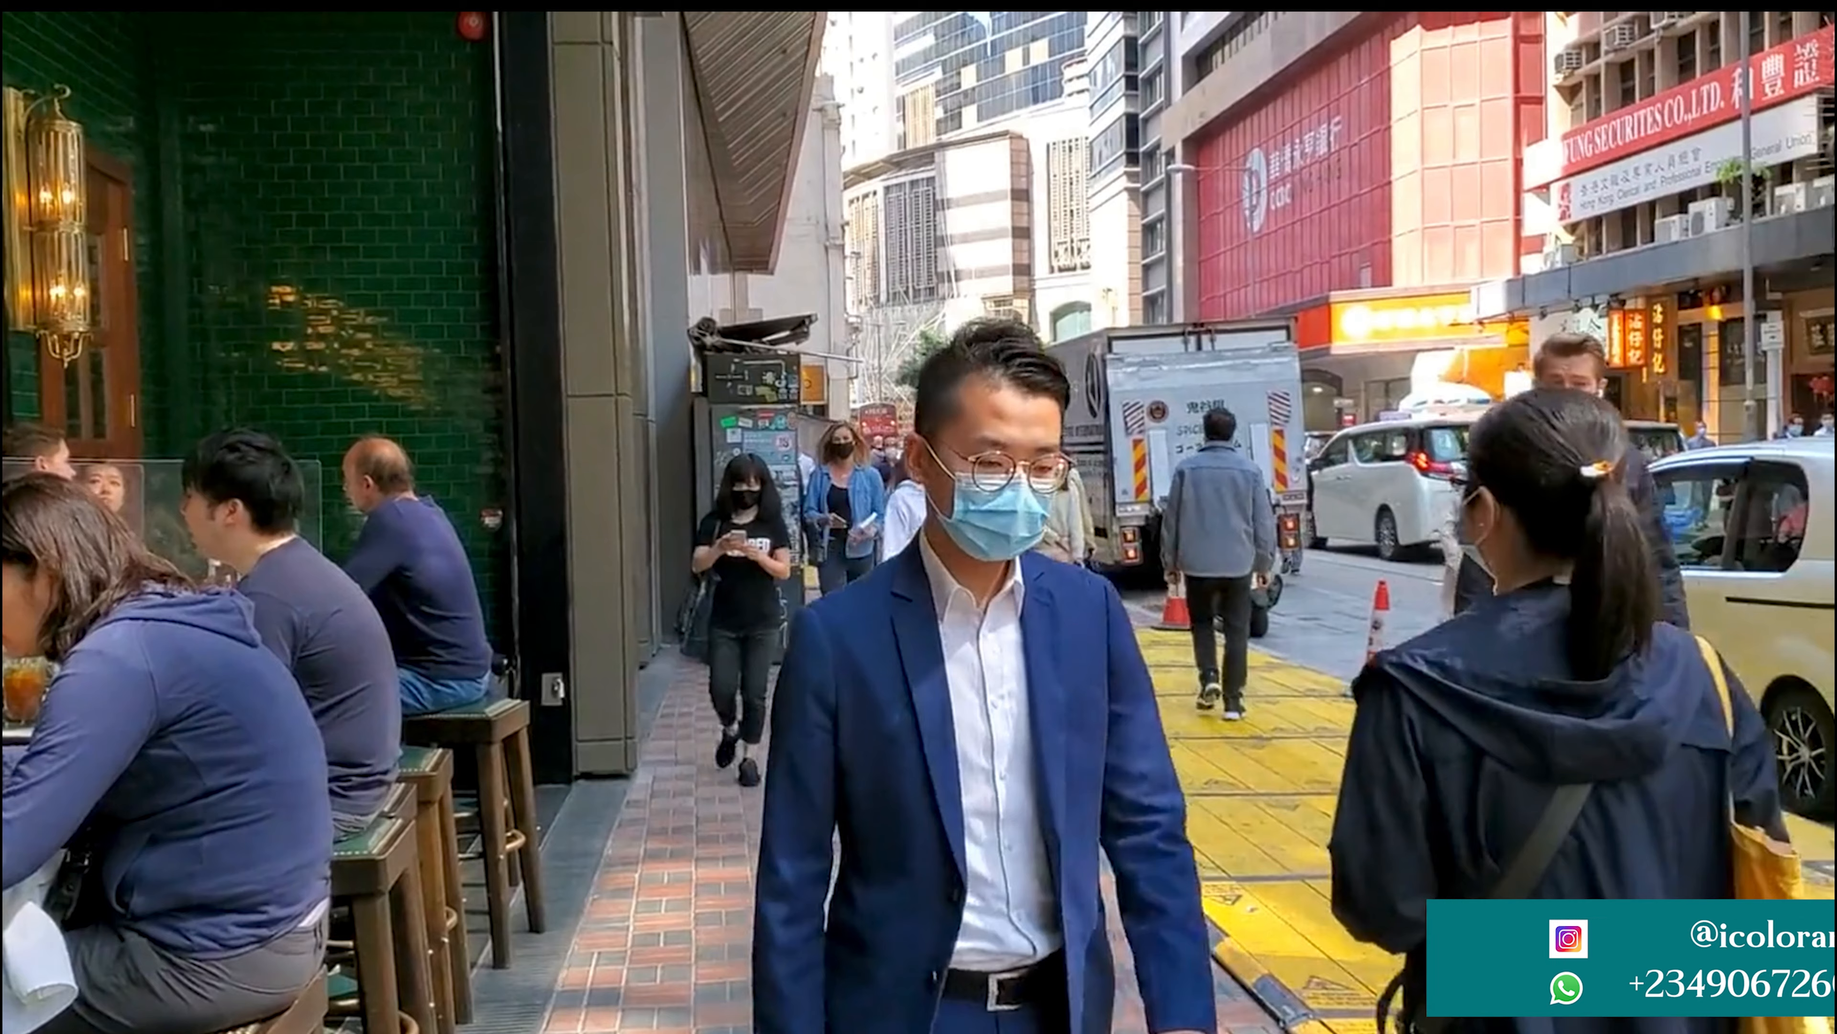
{"action": "key", "text": "ctrl+d"}
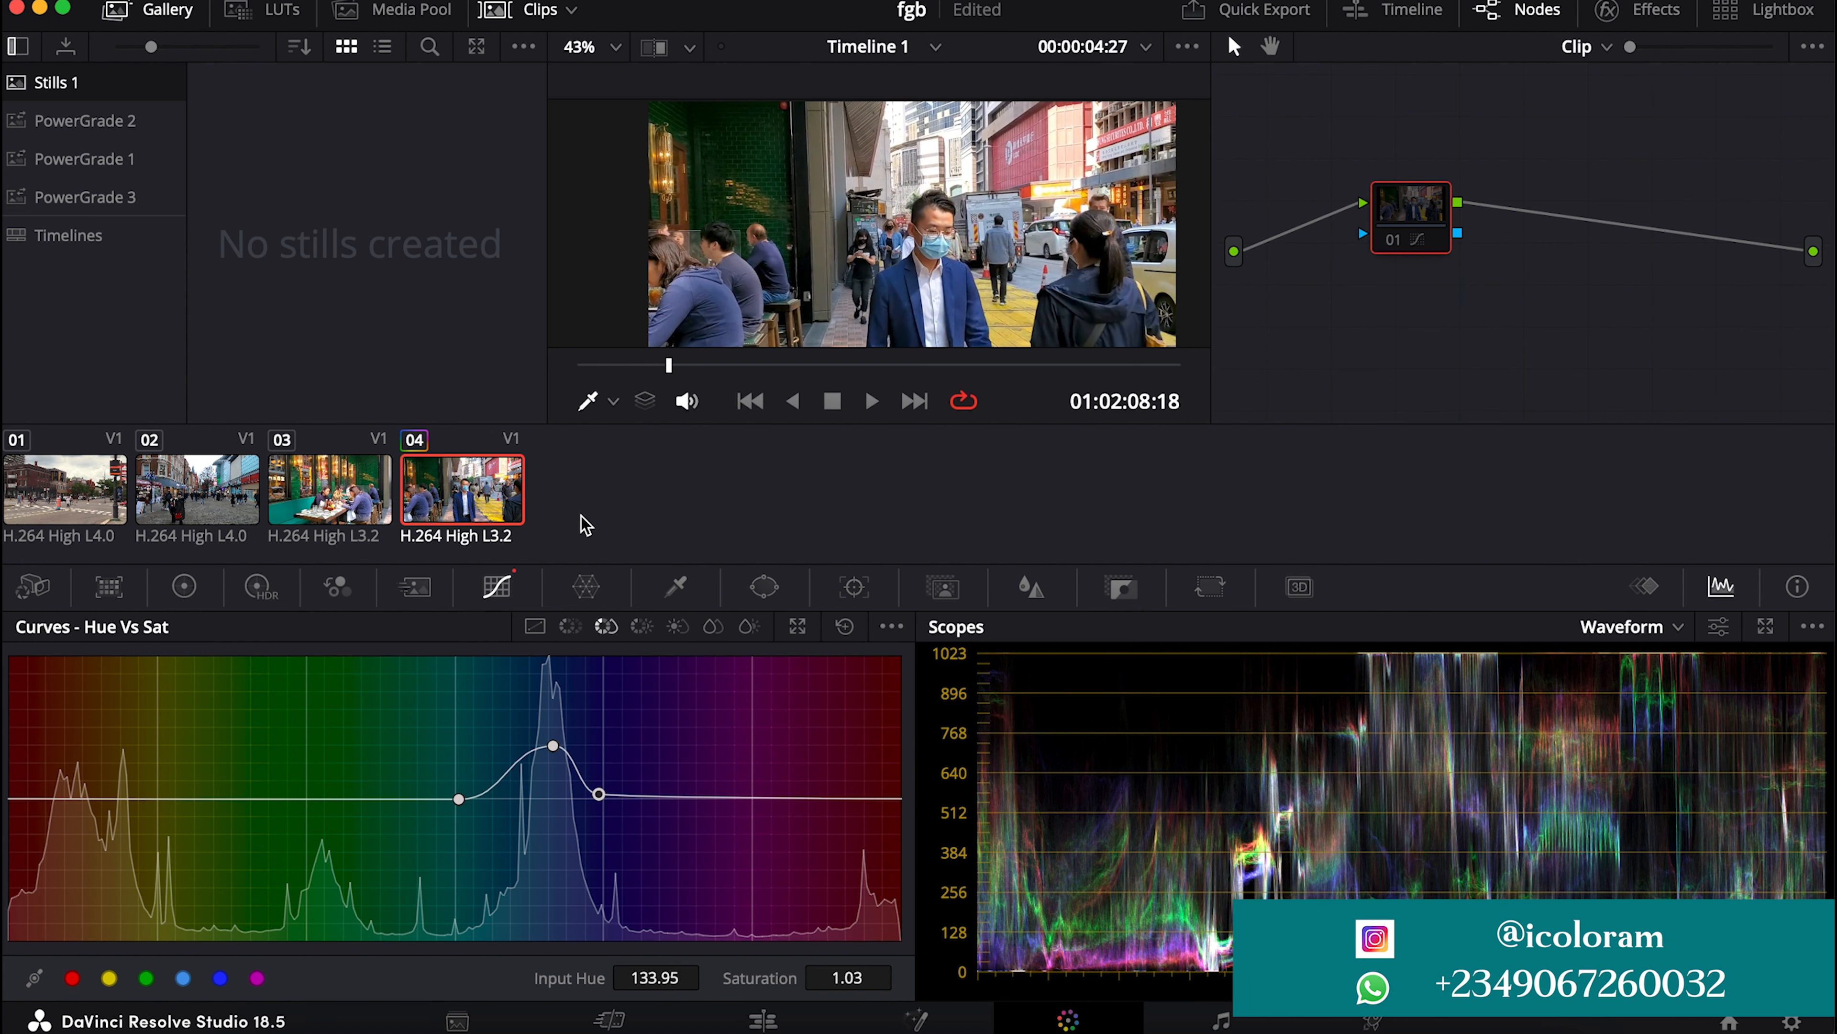
Step: At the clip's first frame, draw a closed curve window around the man's suit, extending below the lower image edge
{"action": "left_click_drag", "start_coordinate": [667, 366], "coordinate": [451, 360]}
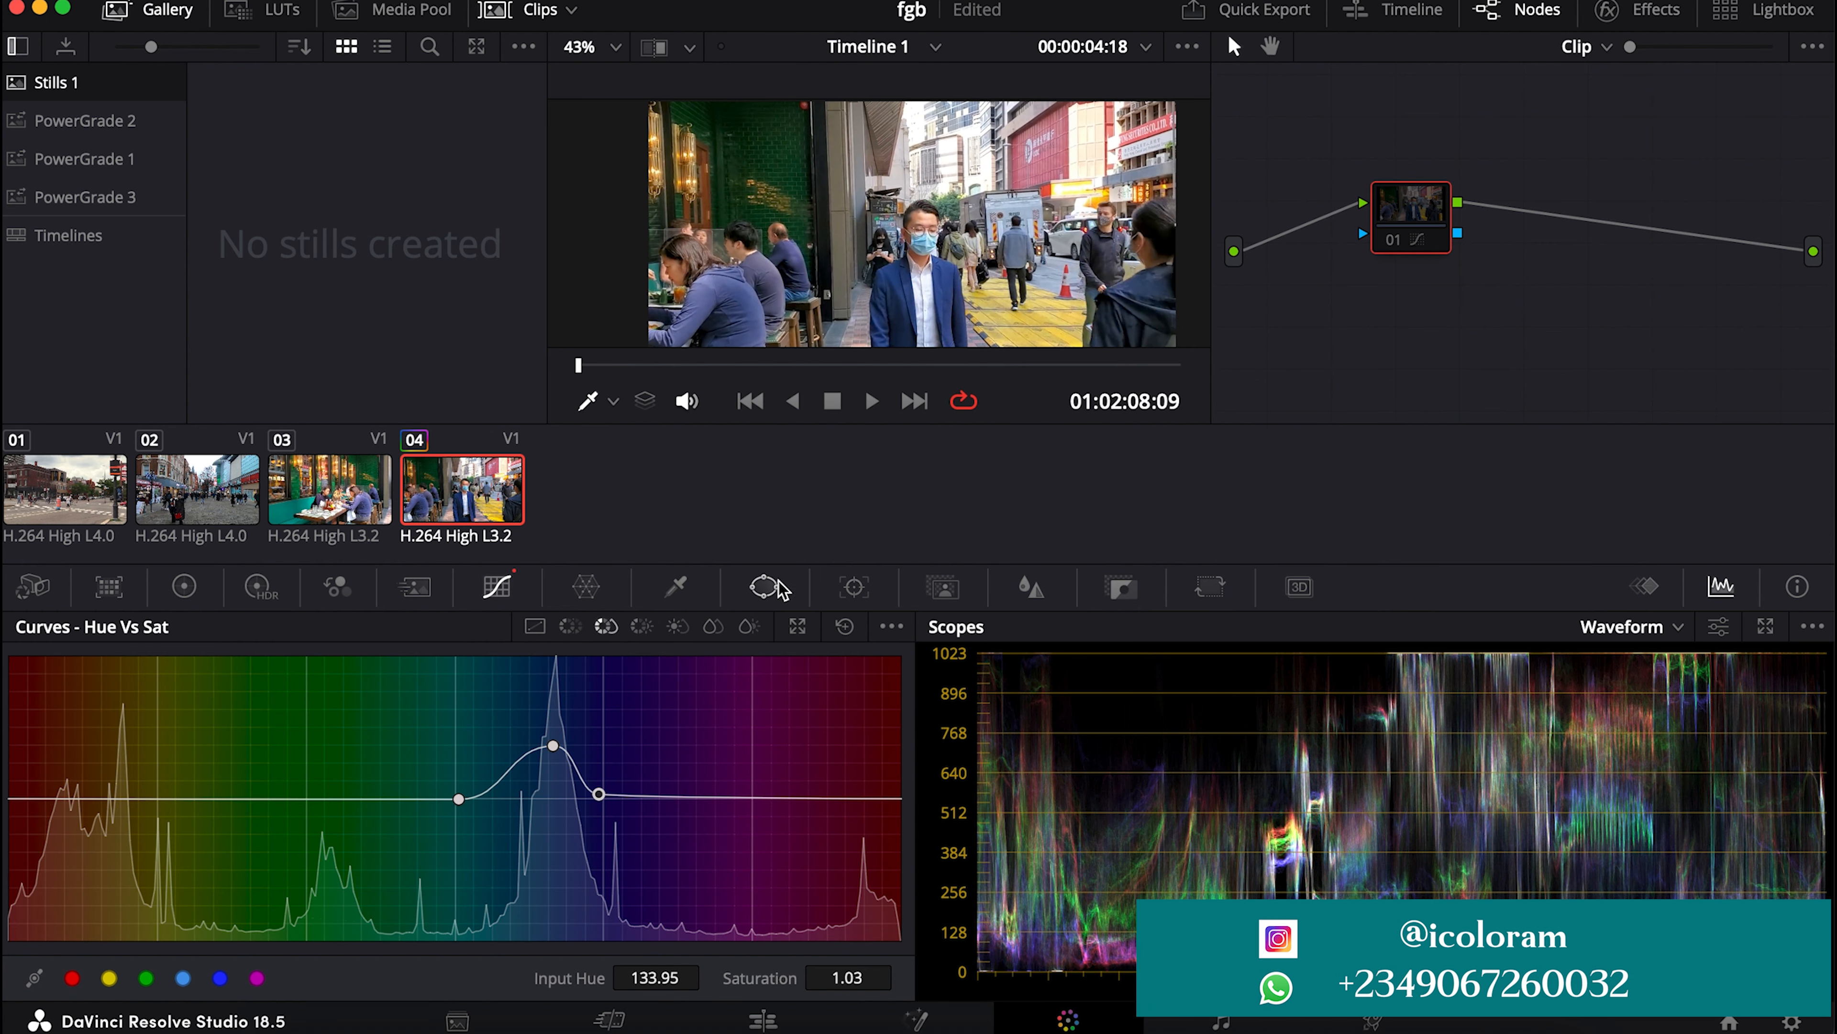
{"action": "left_click", "coordinate": [763, 586]}
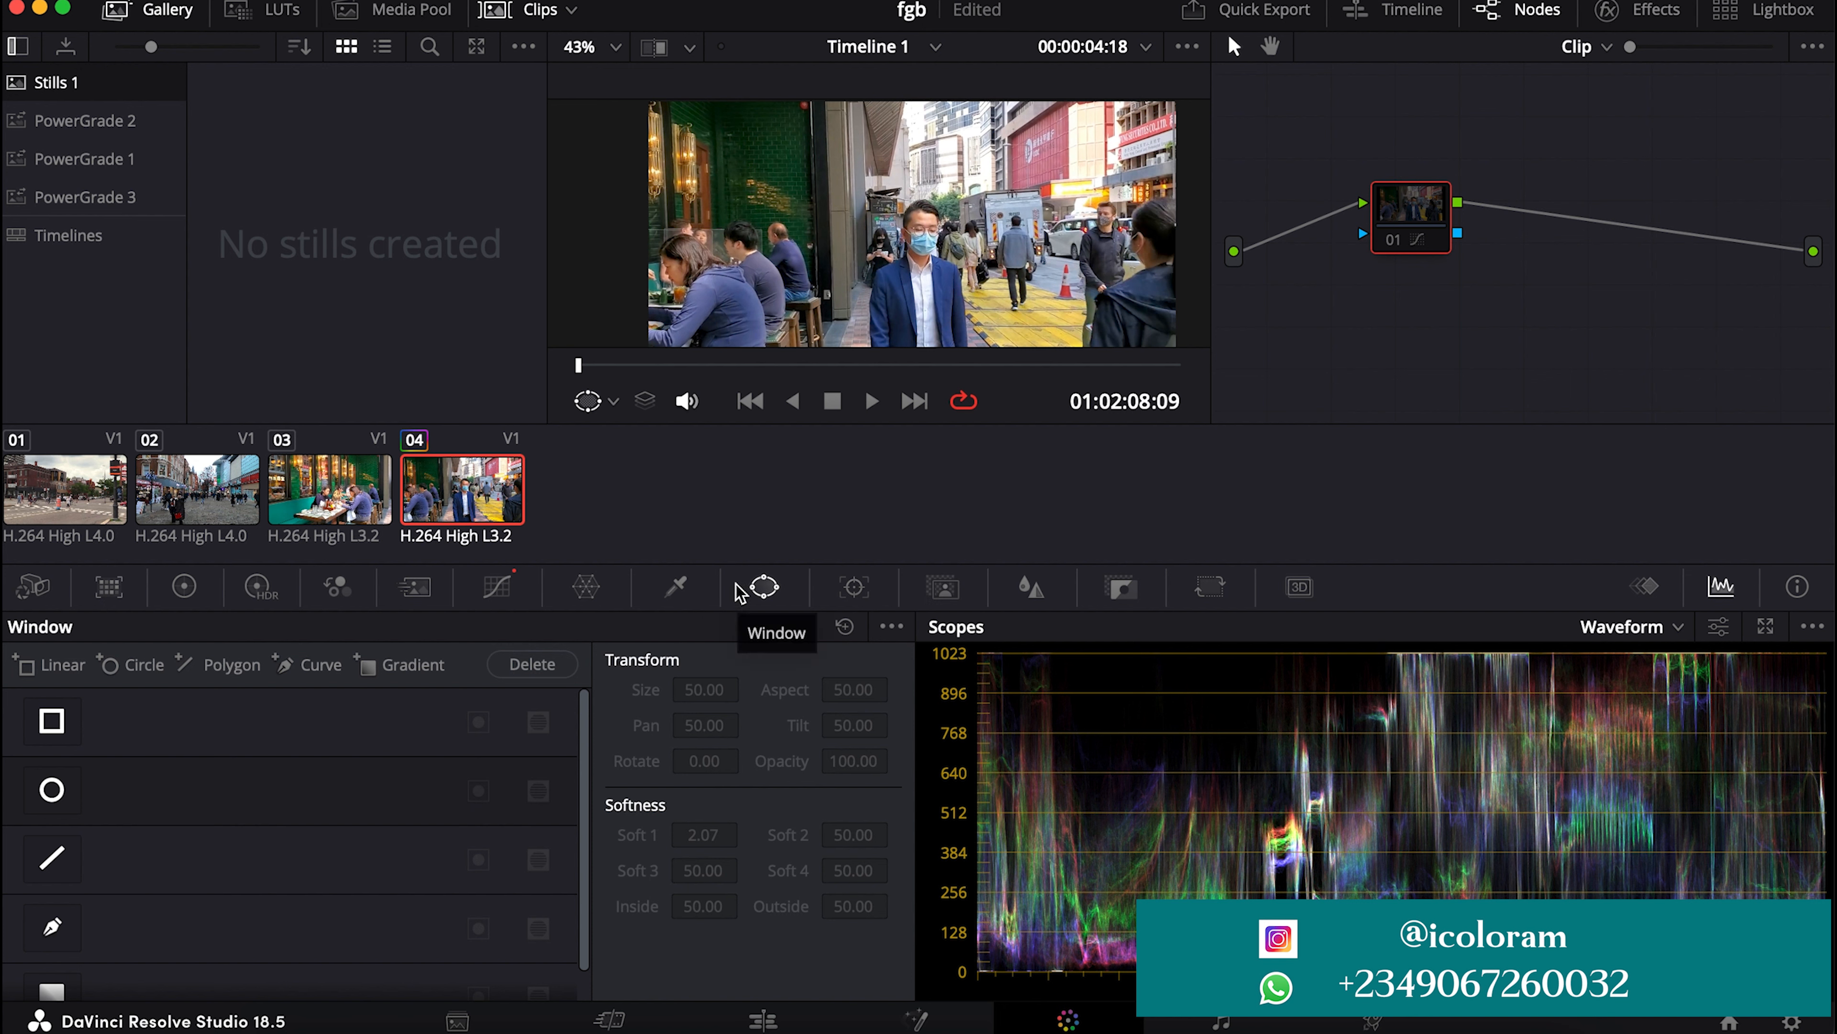
{"action": "left_click", "coordinate": [53, 927]}
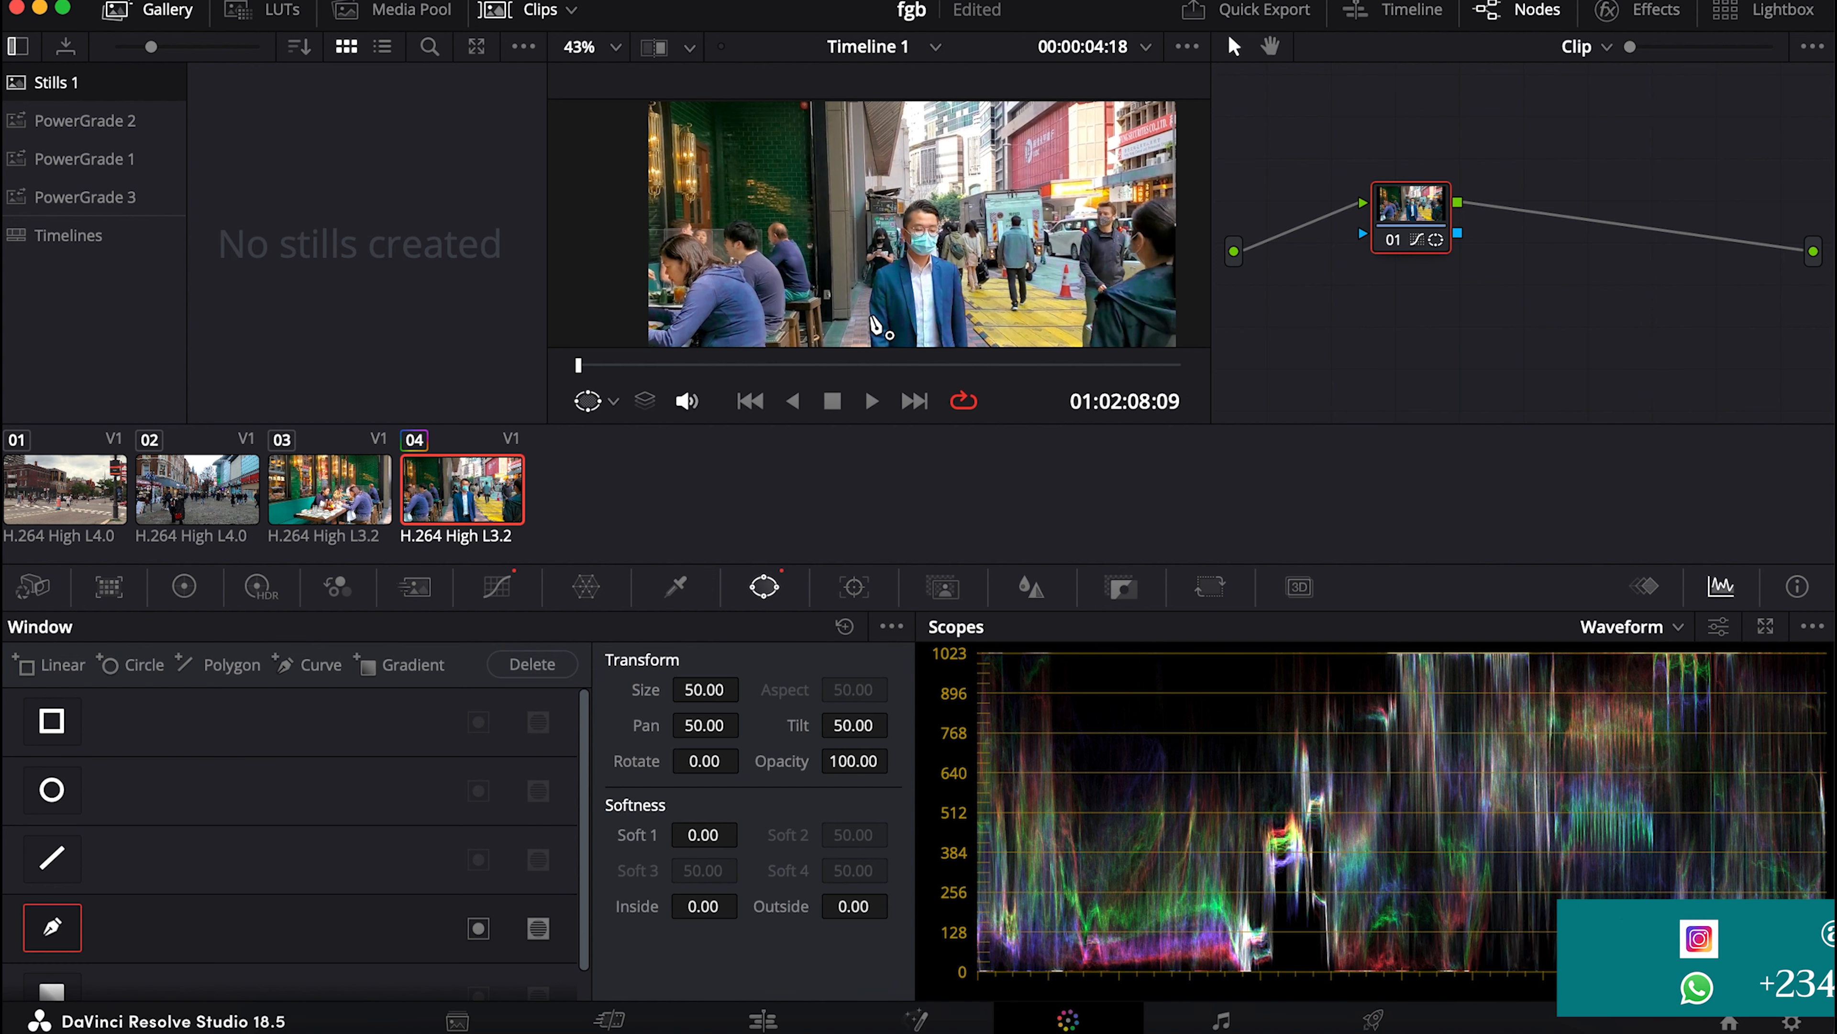
{"action": "scroll", "coordinate": [904, 329], "scroll_direction": "down", "scroll_amount": 2}
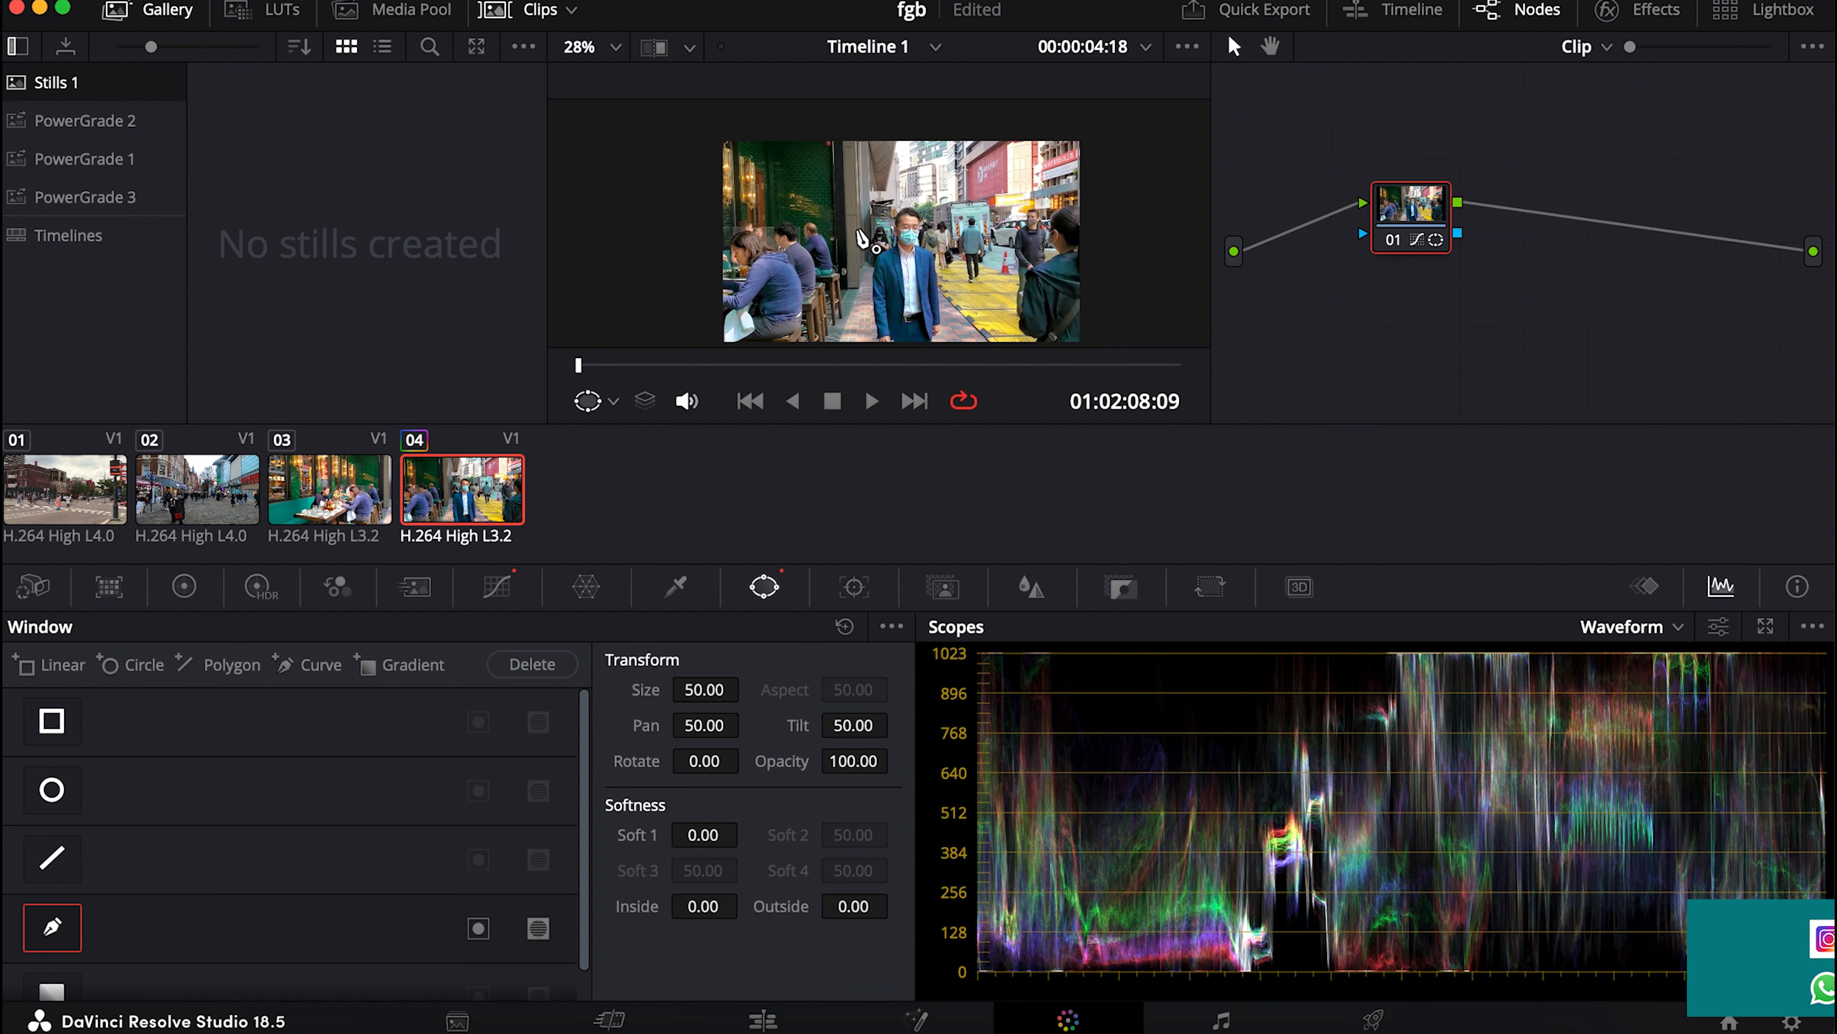
{"action": "left_click", "coordinate": [930, 330]}
{"action": "left_click", "coordinate": [862, 329]}
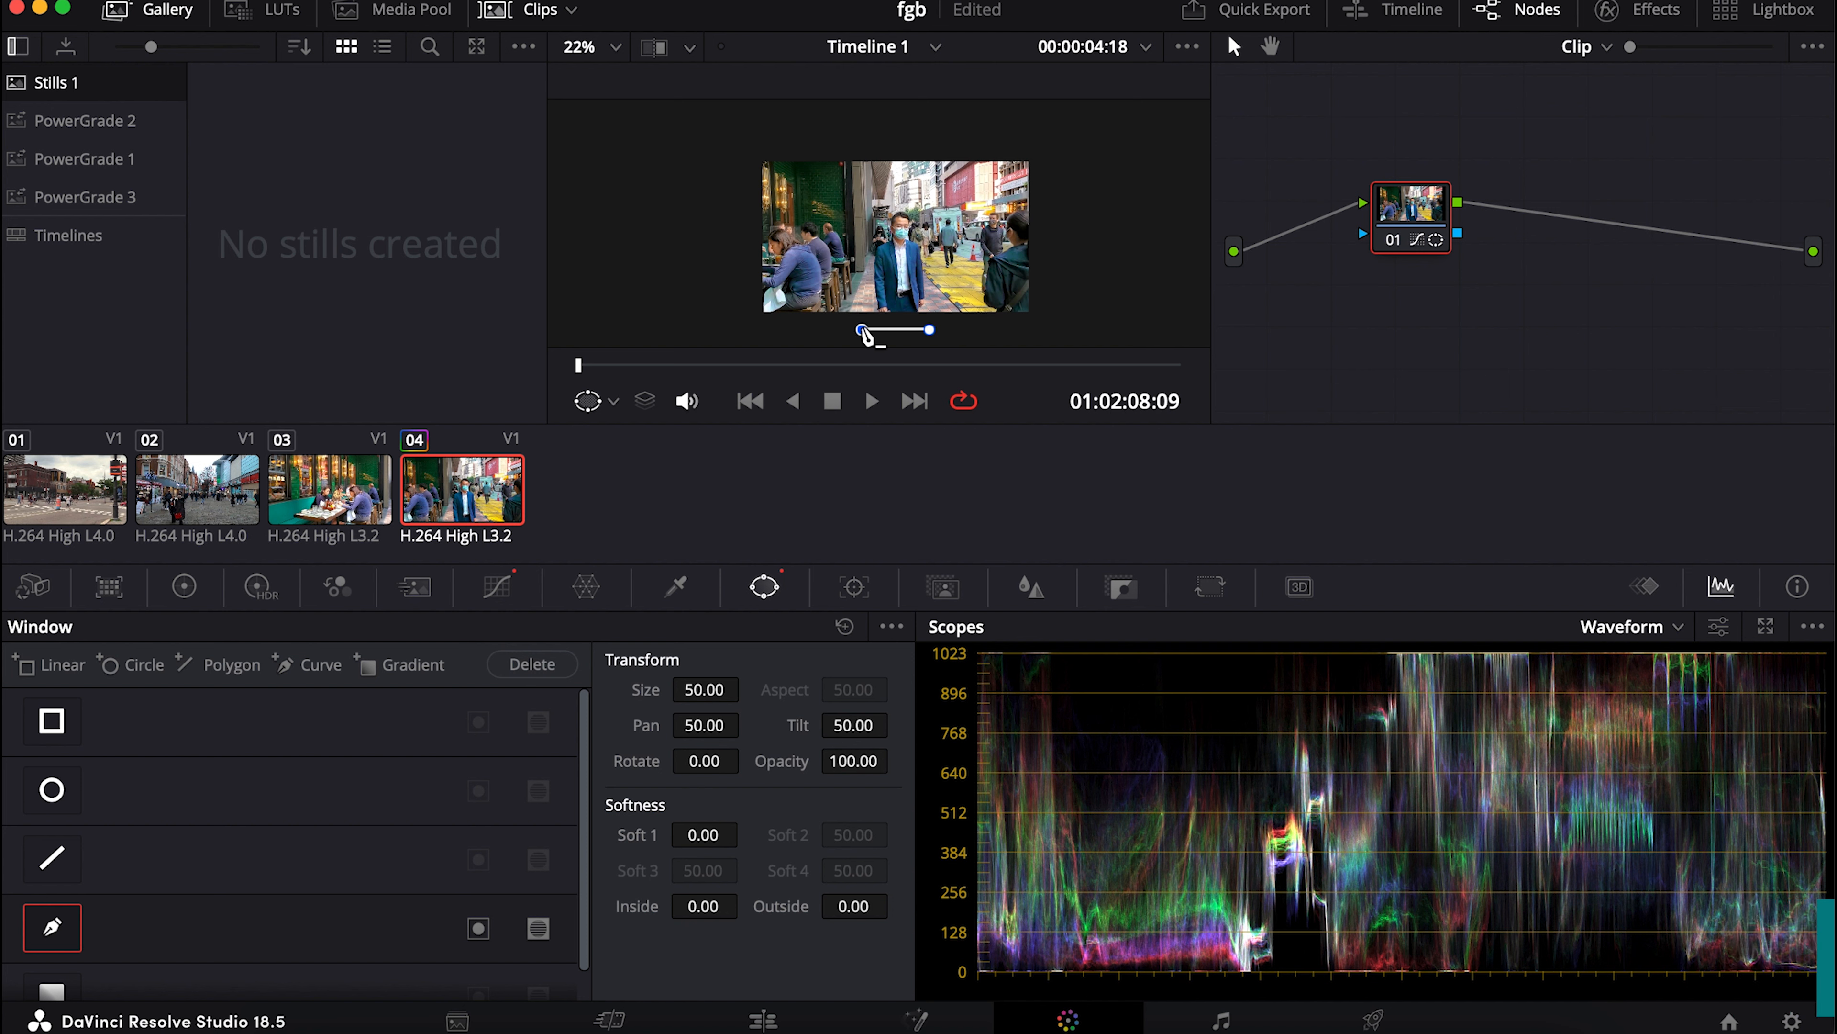
{"action": "left_click", "coordinate": [873, 286]}
{"action": "left_click", "coordinate": [873, 251]}
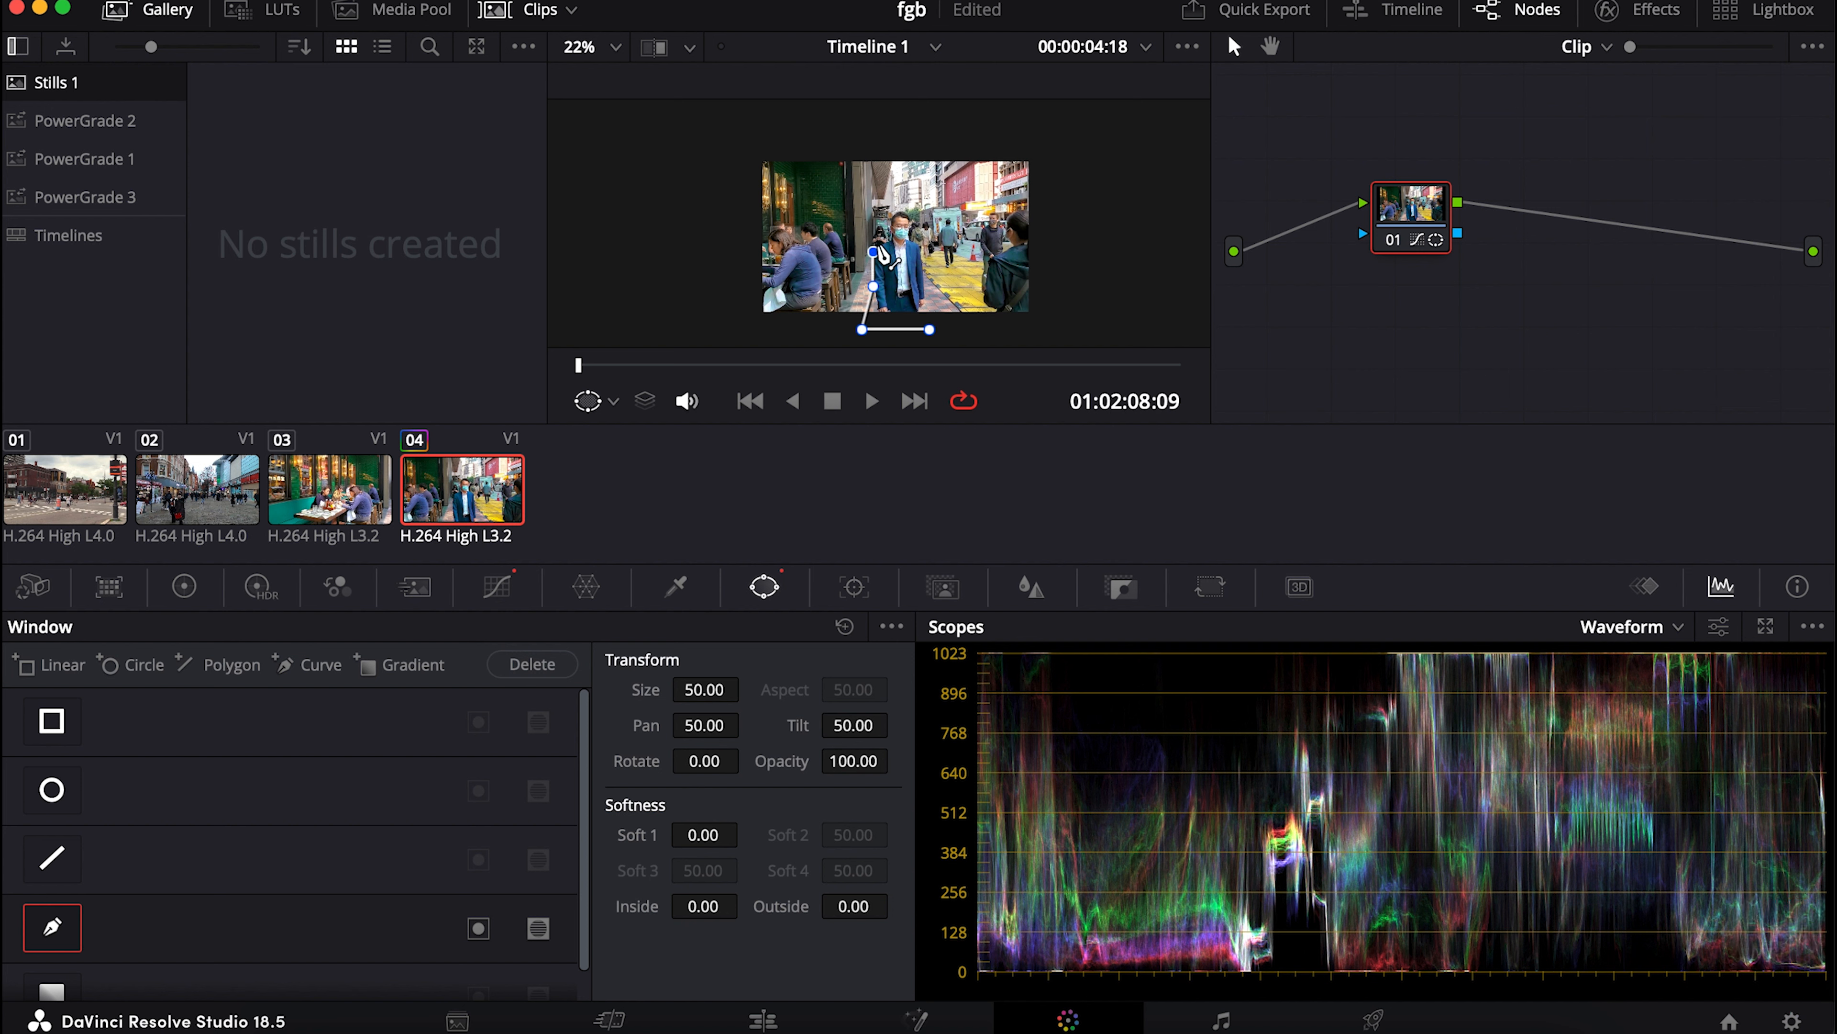
{"action": "left_click", "coordinate": [886, 240]}
{"action": "left_click", "coordinate": [899, 236]}
{"action": "left_click", "coordinate": [924, 236]}
{"action": "left_click", "coordinate": [932, 277]}
{"action": "left_click", "coordinate": [930, 329]}
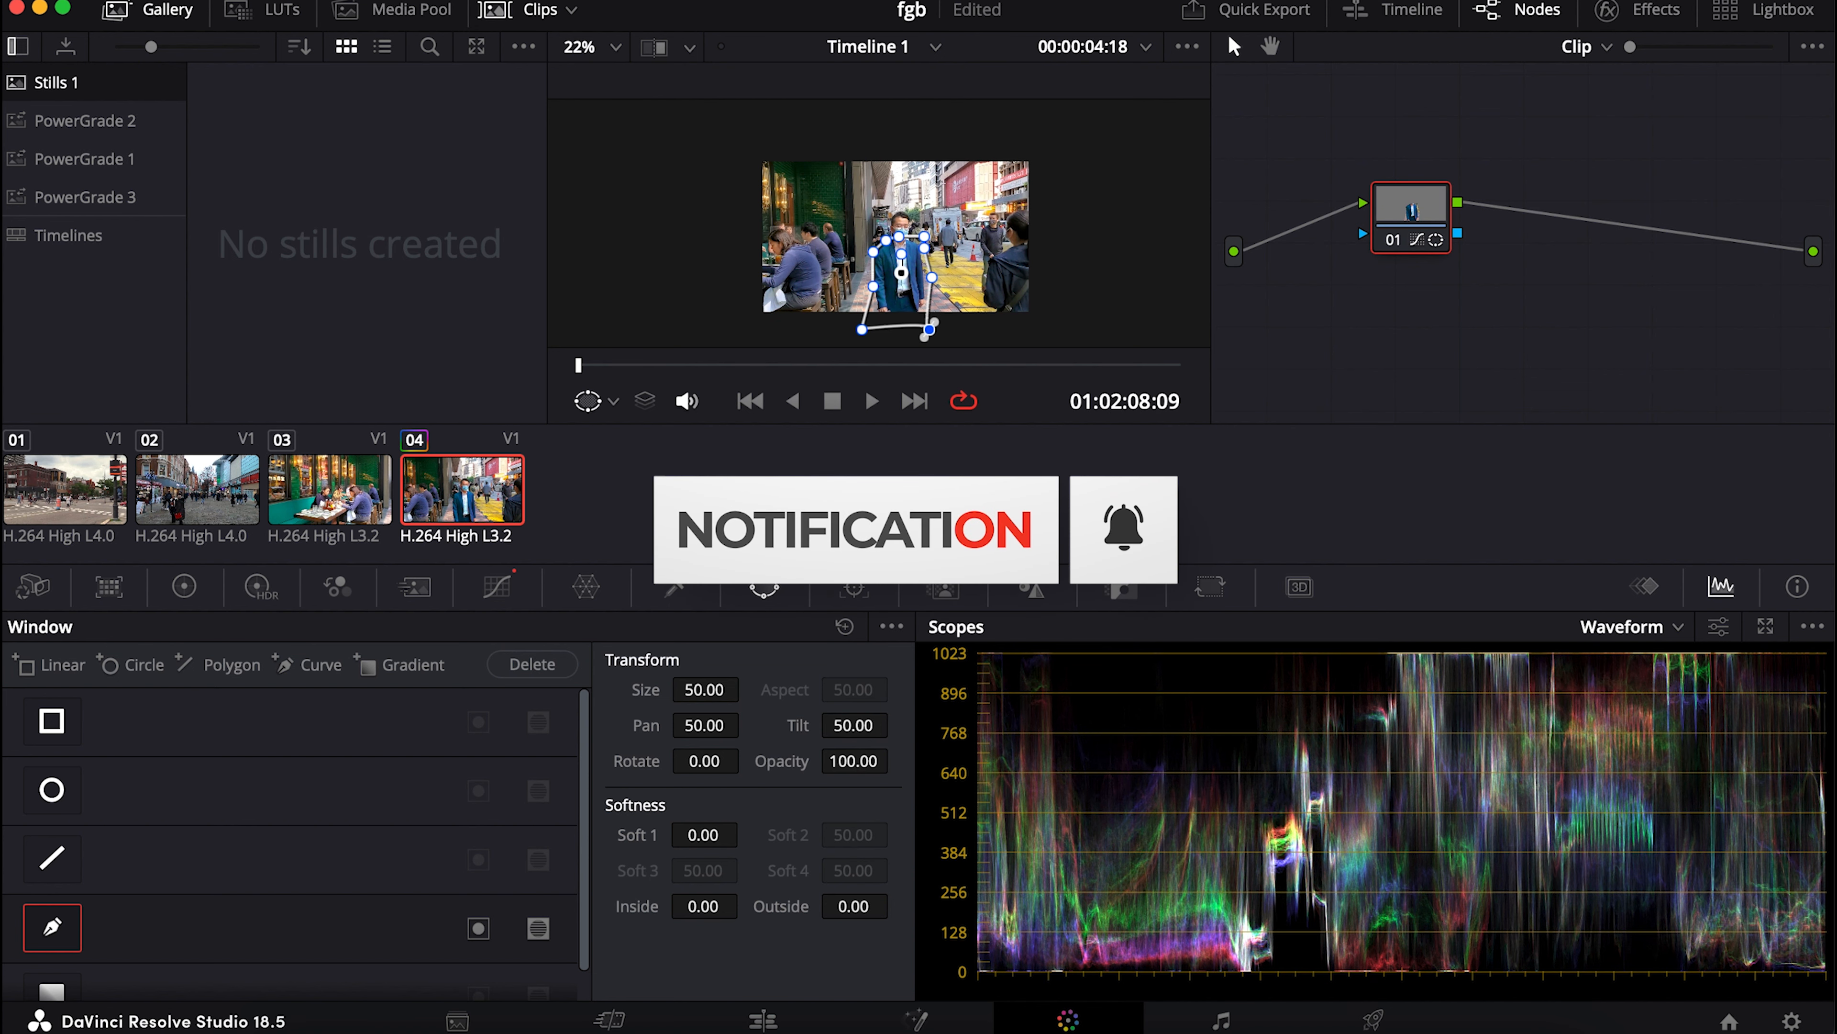
Step: Fit the image in the viewer and switch the curve window off and back on to compare the isolated suit correction
{"action": "left_click", "coordinate": [604, 48]}
{"action": "left_click", "coordinate": [611, 81]}
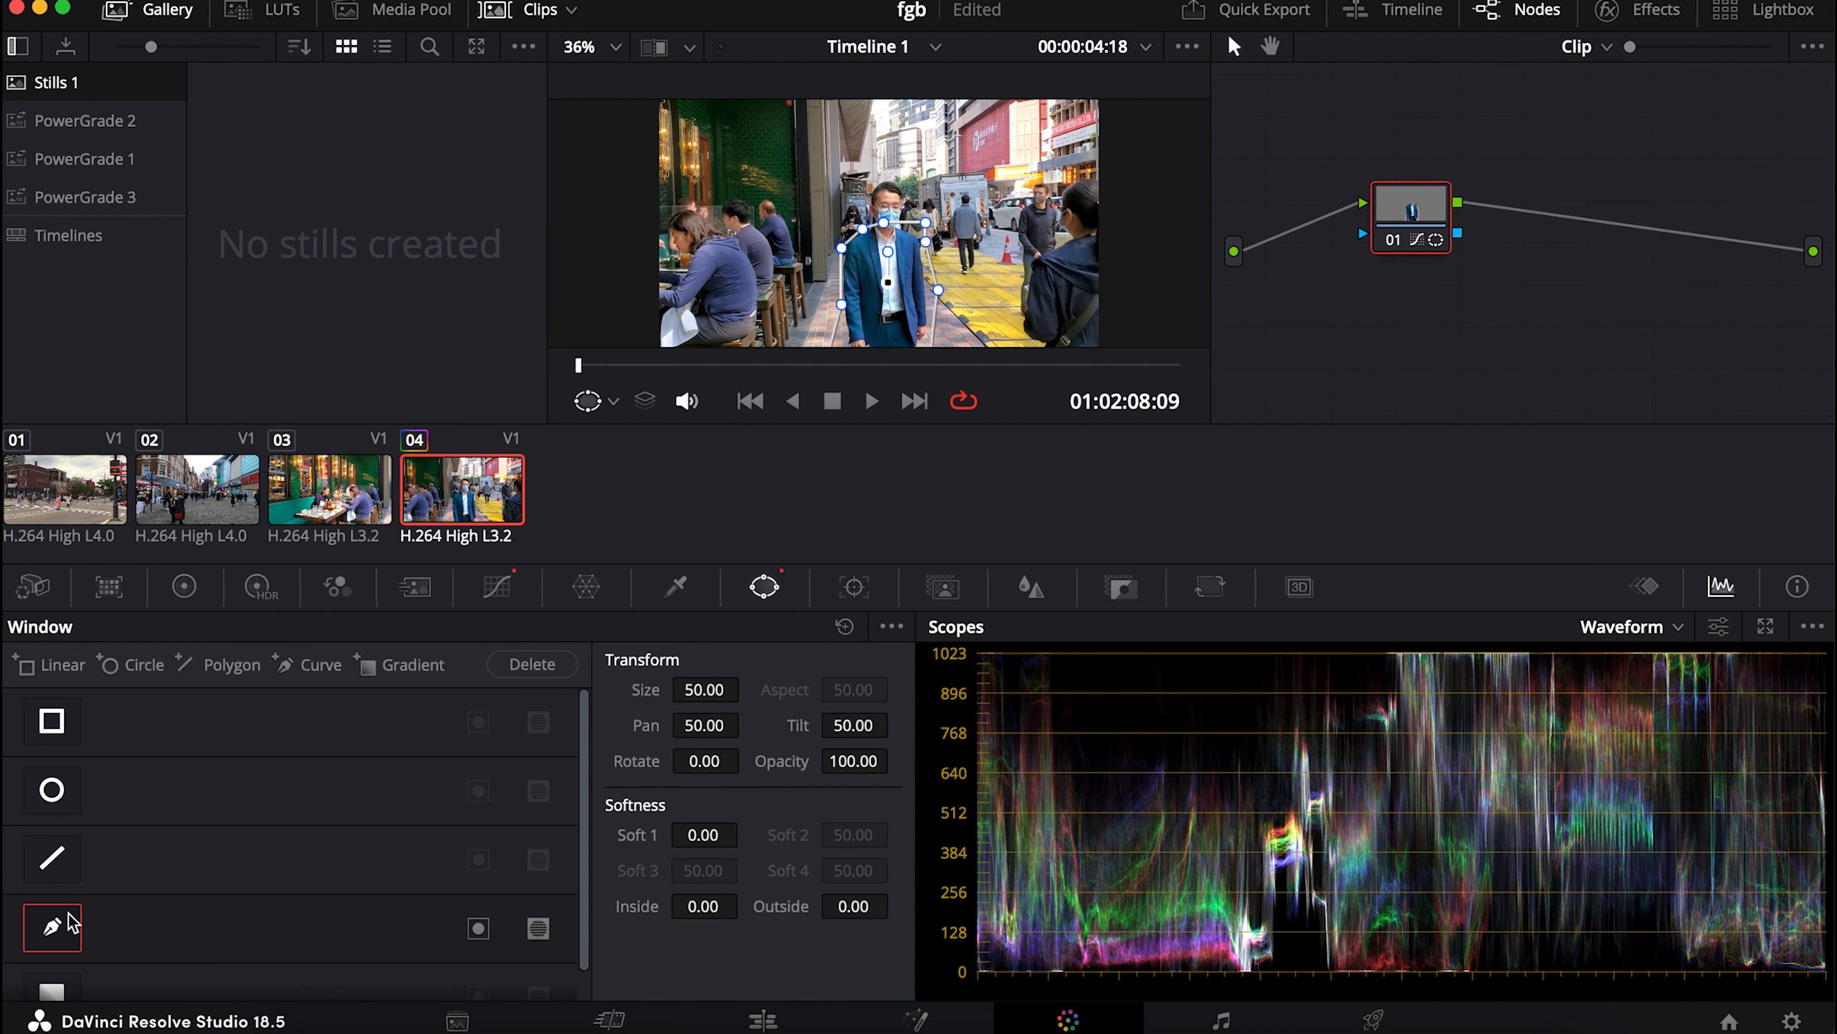
{"action": "left_click", "coordinate": [68, 926]}
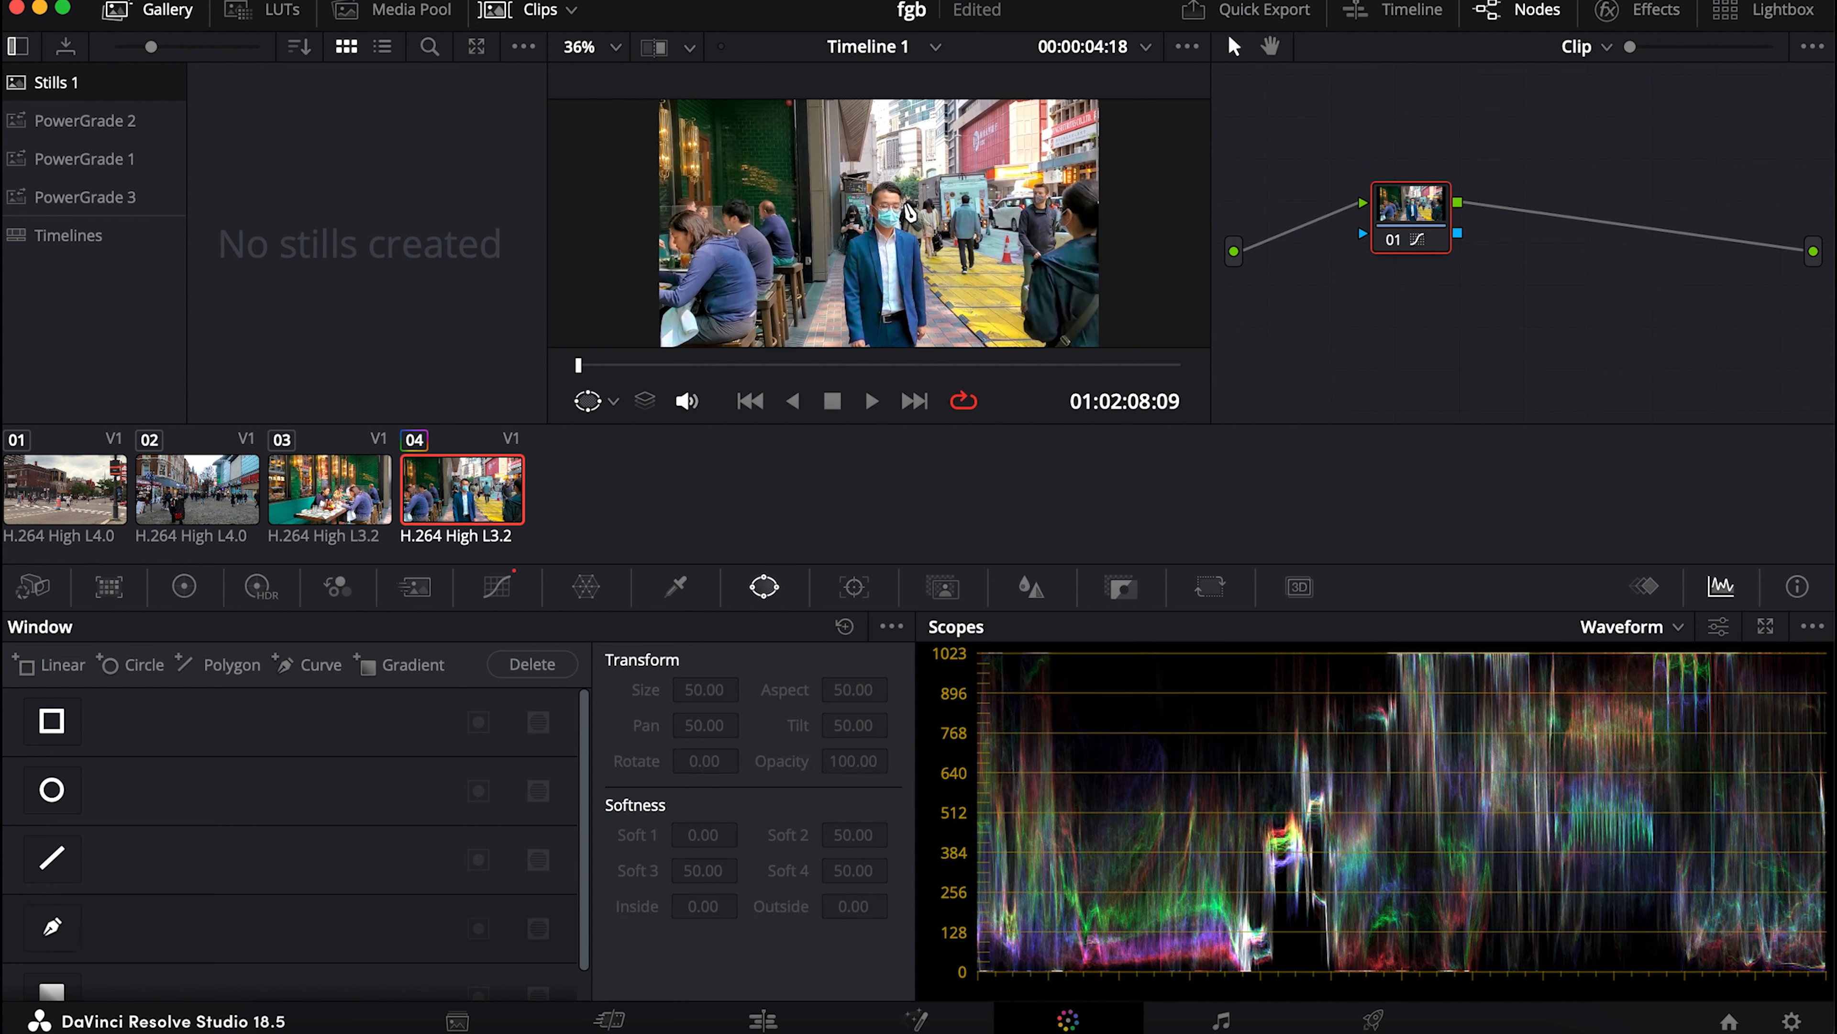
{"action": "left_click", "coordinate": [55, 938]}
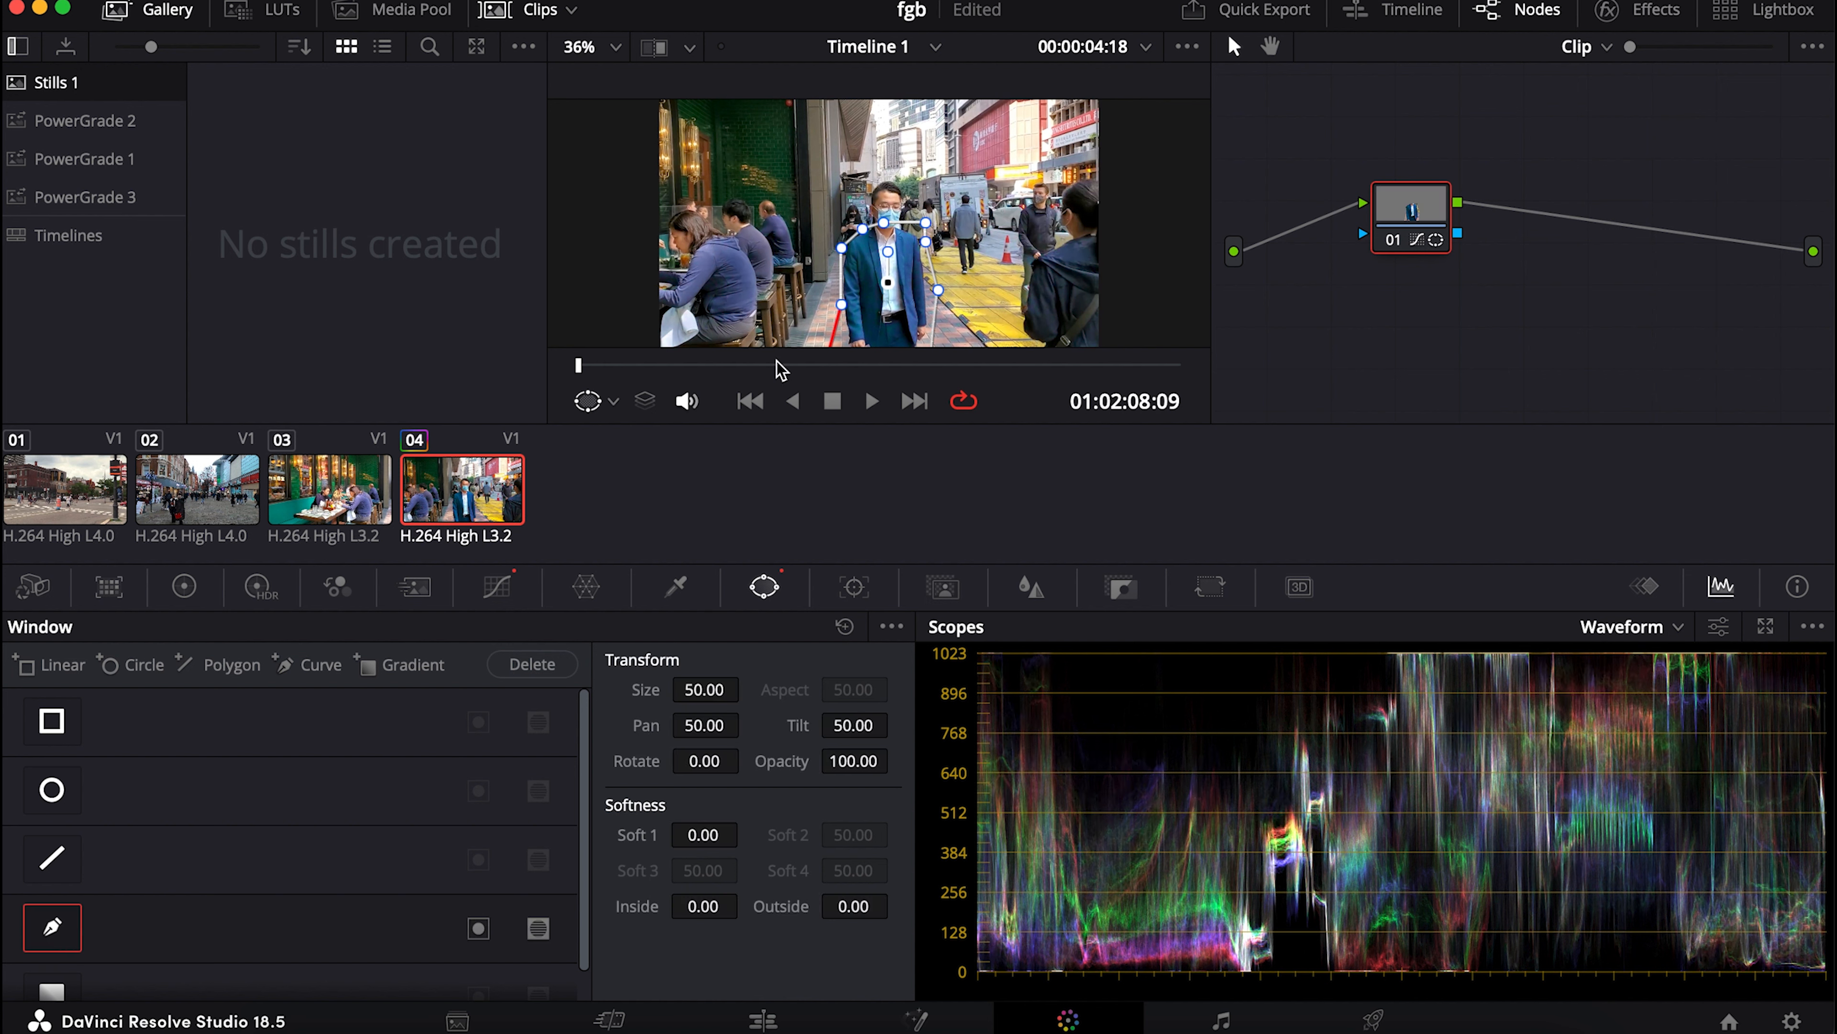
Step: Play through the clip to check the curve window's position against the walking man
{"action": "left_click_drag", "start_coordinate": [594, 363], "coordinate": [744, 380]}
{"action": "key", "text": "space"}
{"action": "key", "text": "space"}
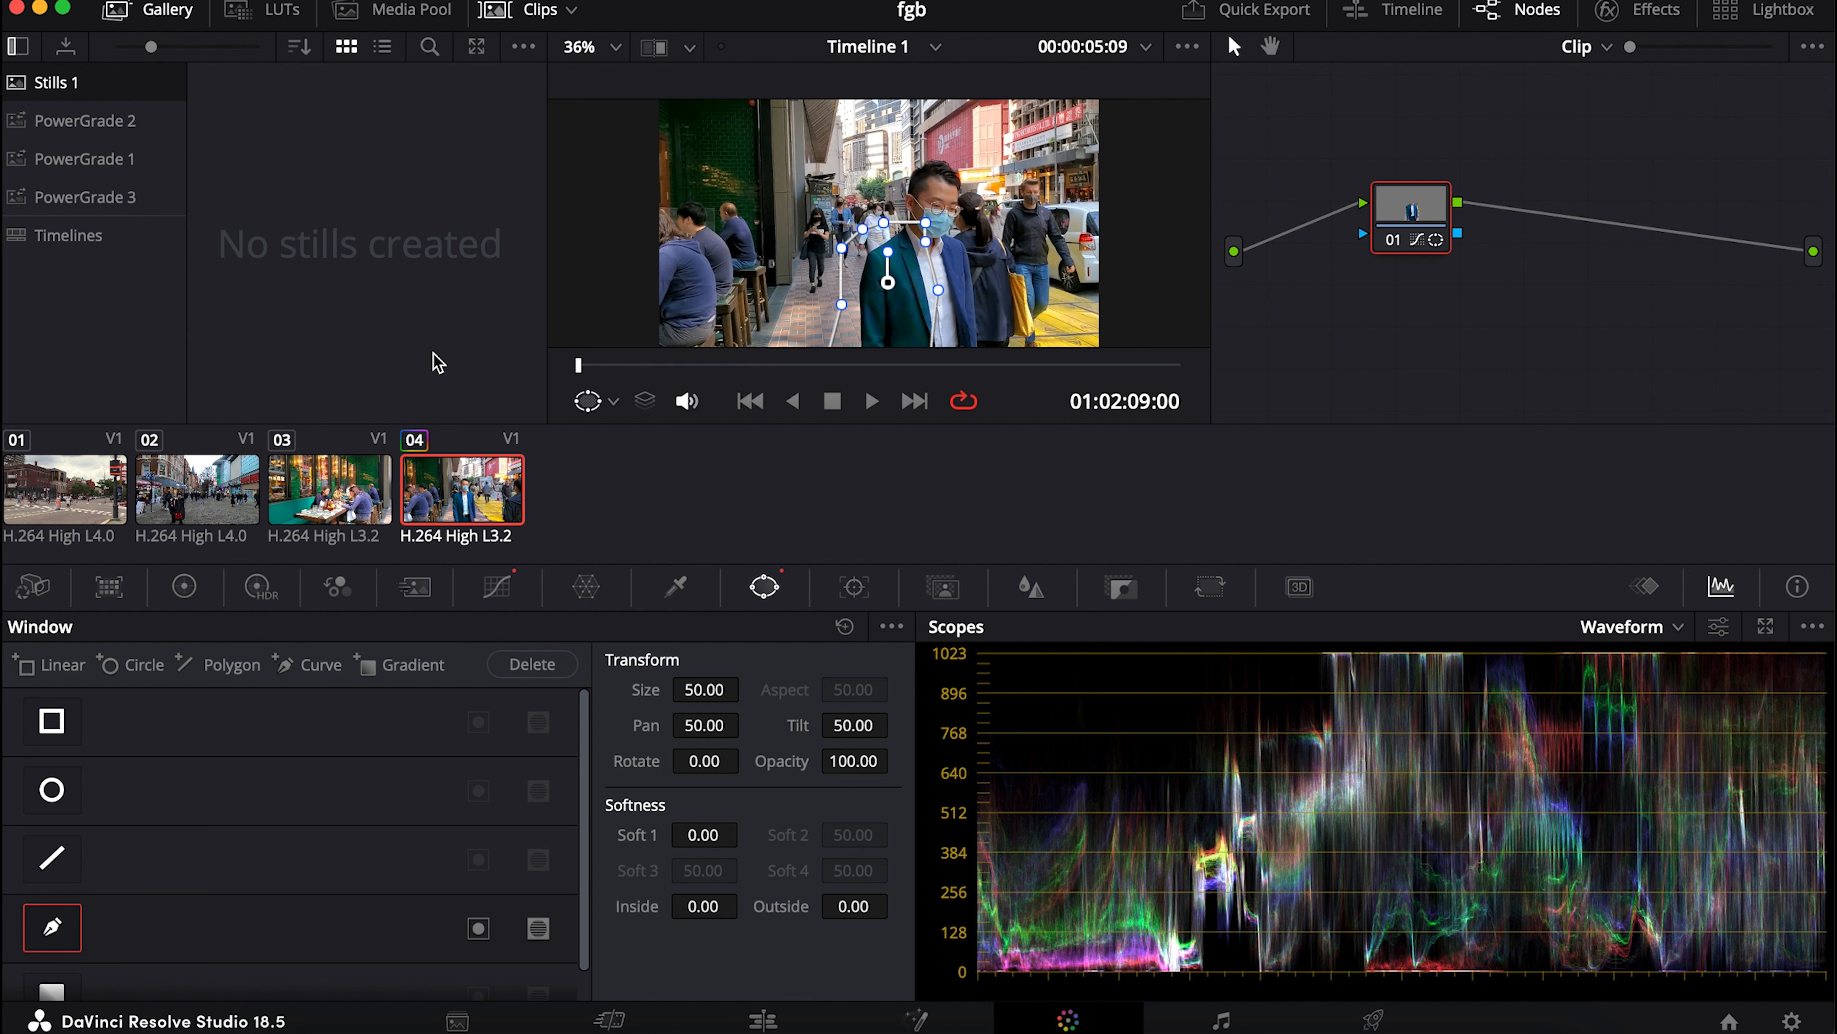
Step: Return to the clip's first frame and track the curve window forward with pan, tilt, zoom, rotate and 3D enabled
{"action": "key", "text": "Up"}
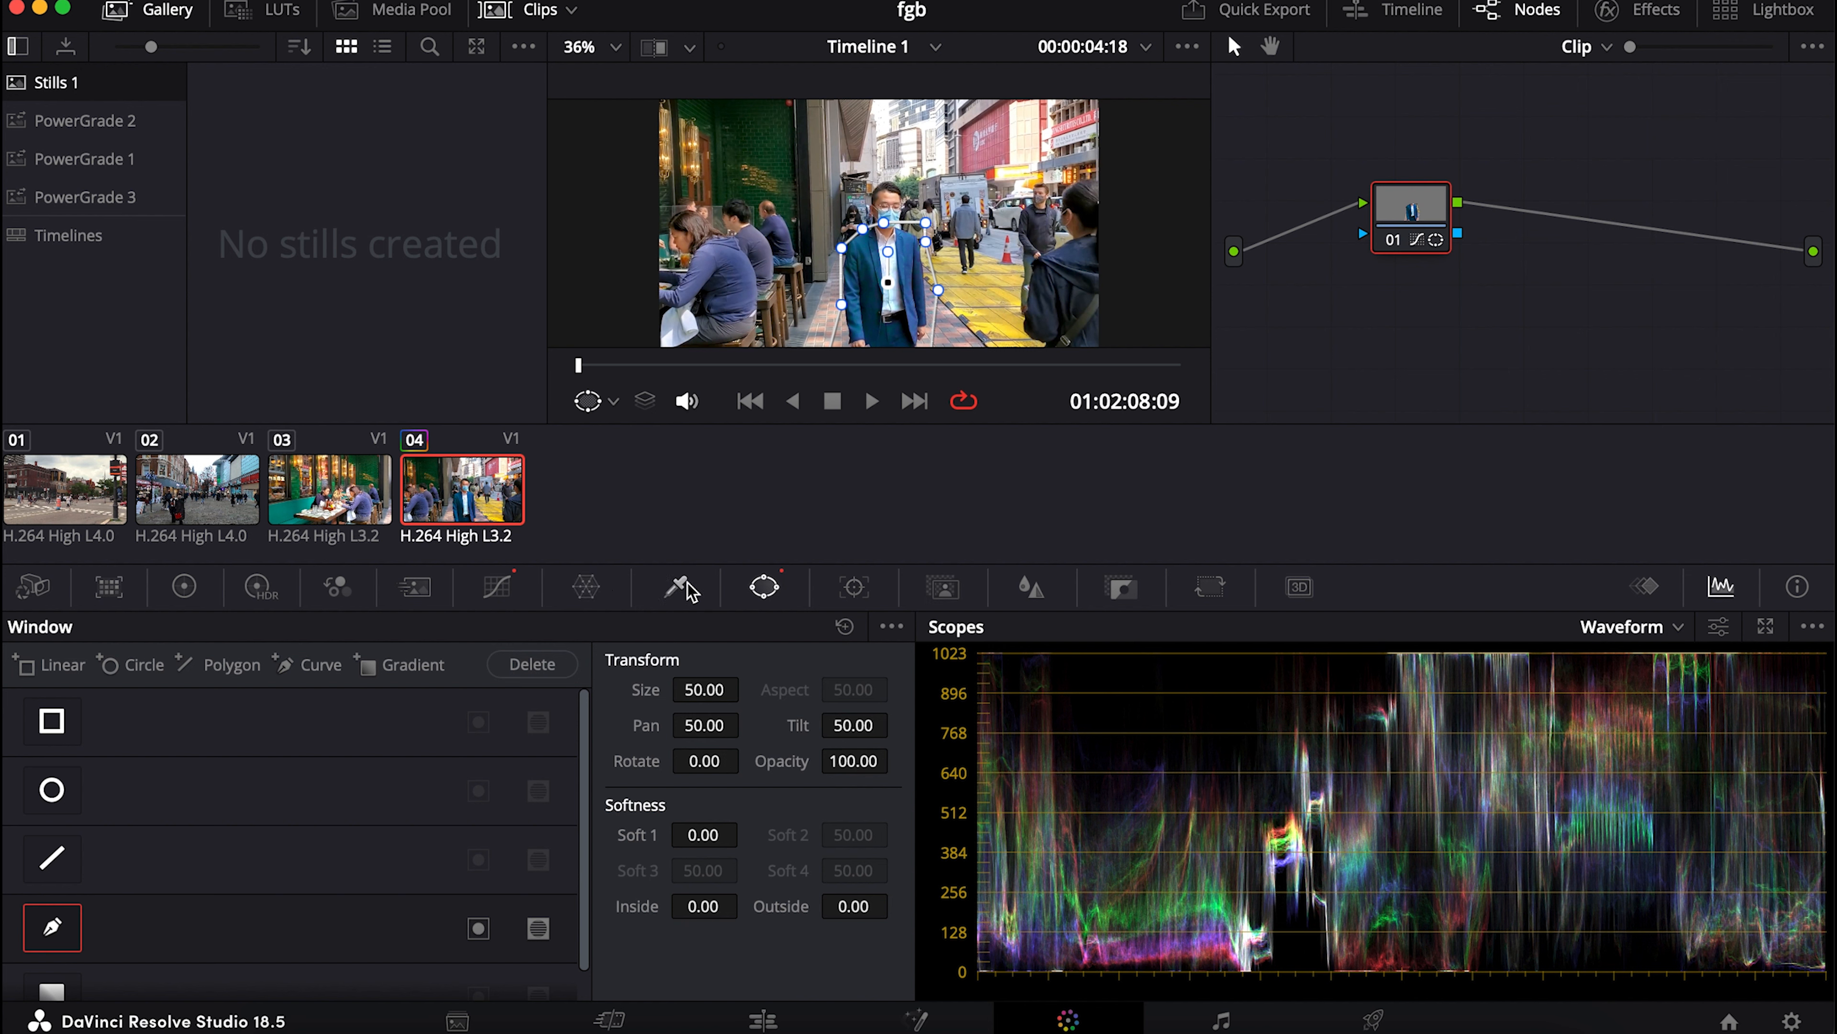
{"action": "left_click", "coordinate": [837, 592]}
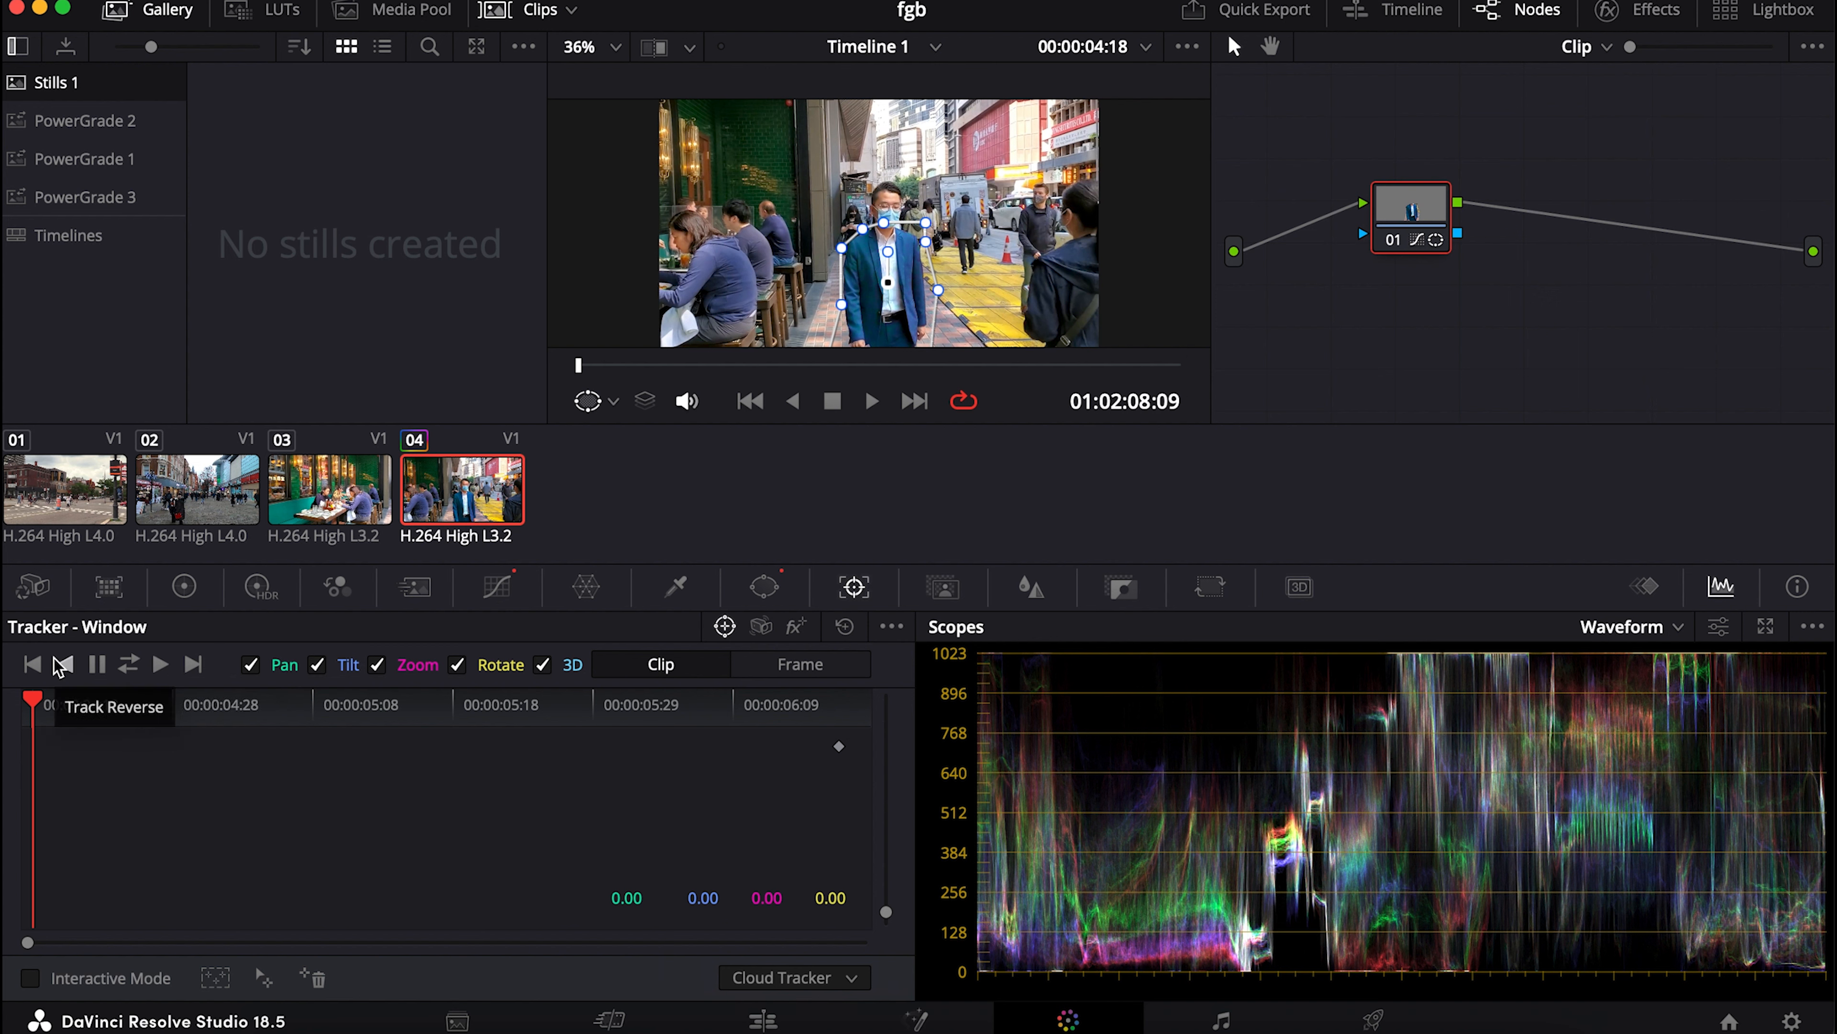
{"action": "left_click", "coordinate": [161, 665]}
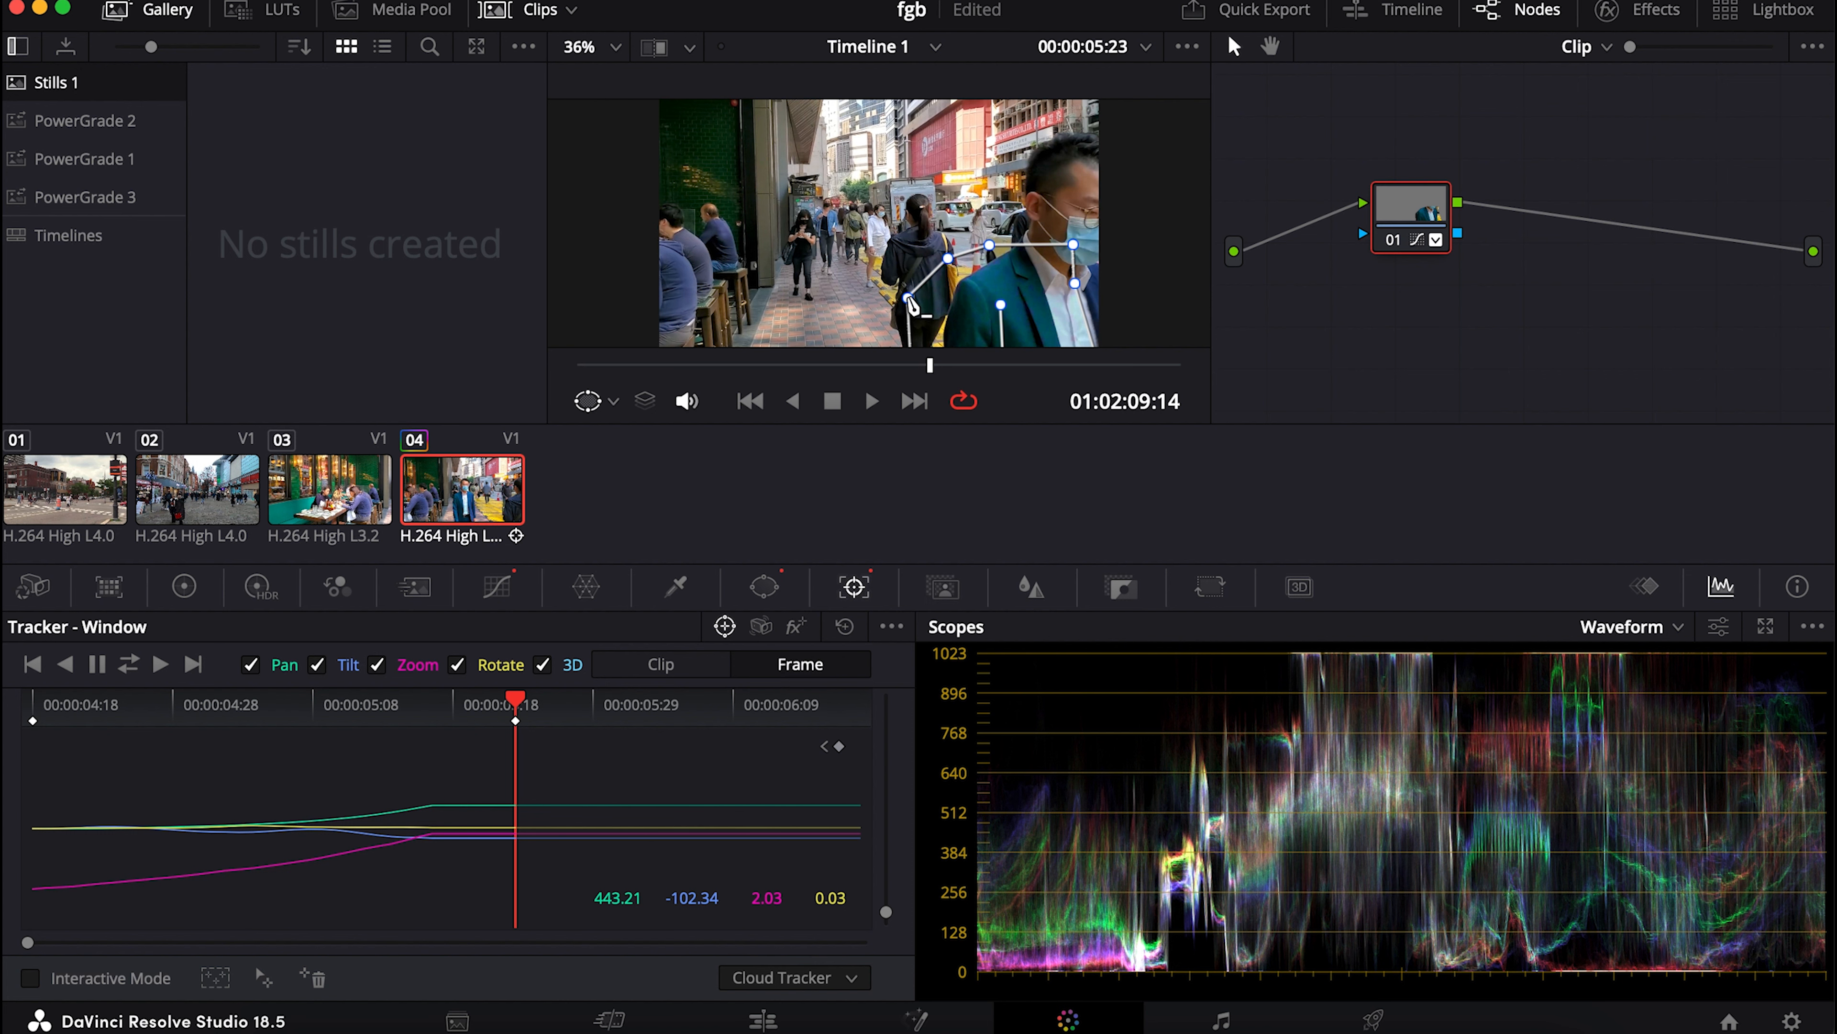
Step: Reshape the curve window around the man's suit at 01:02:09:14, moving its far corner beyond the image edge, and track forward
{"action": "left_click_drag", "start_coordinate": [909, 299], "coordinate": [946, 308]}
{"action": "left_click_drag", "start_coordinate": [949, 259], "coordinate": [1170, 279]}
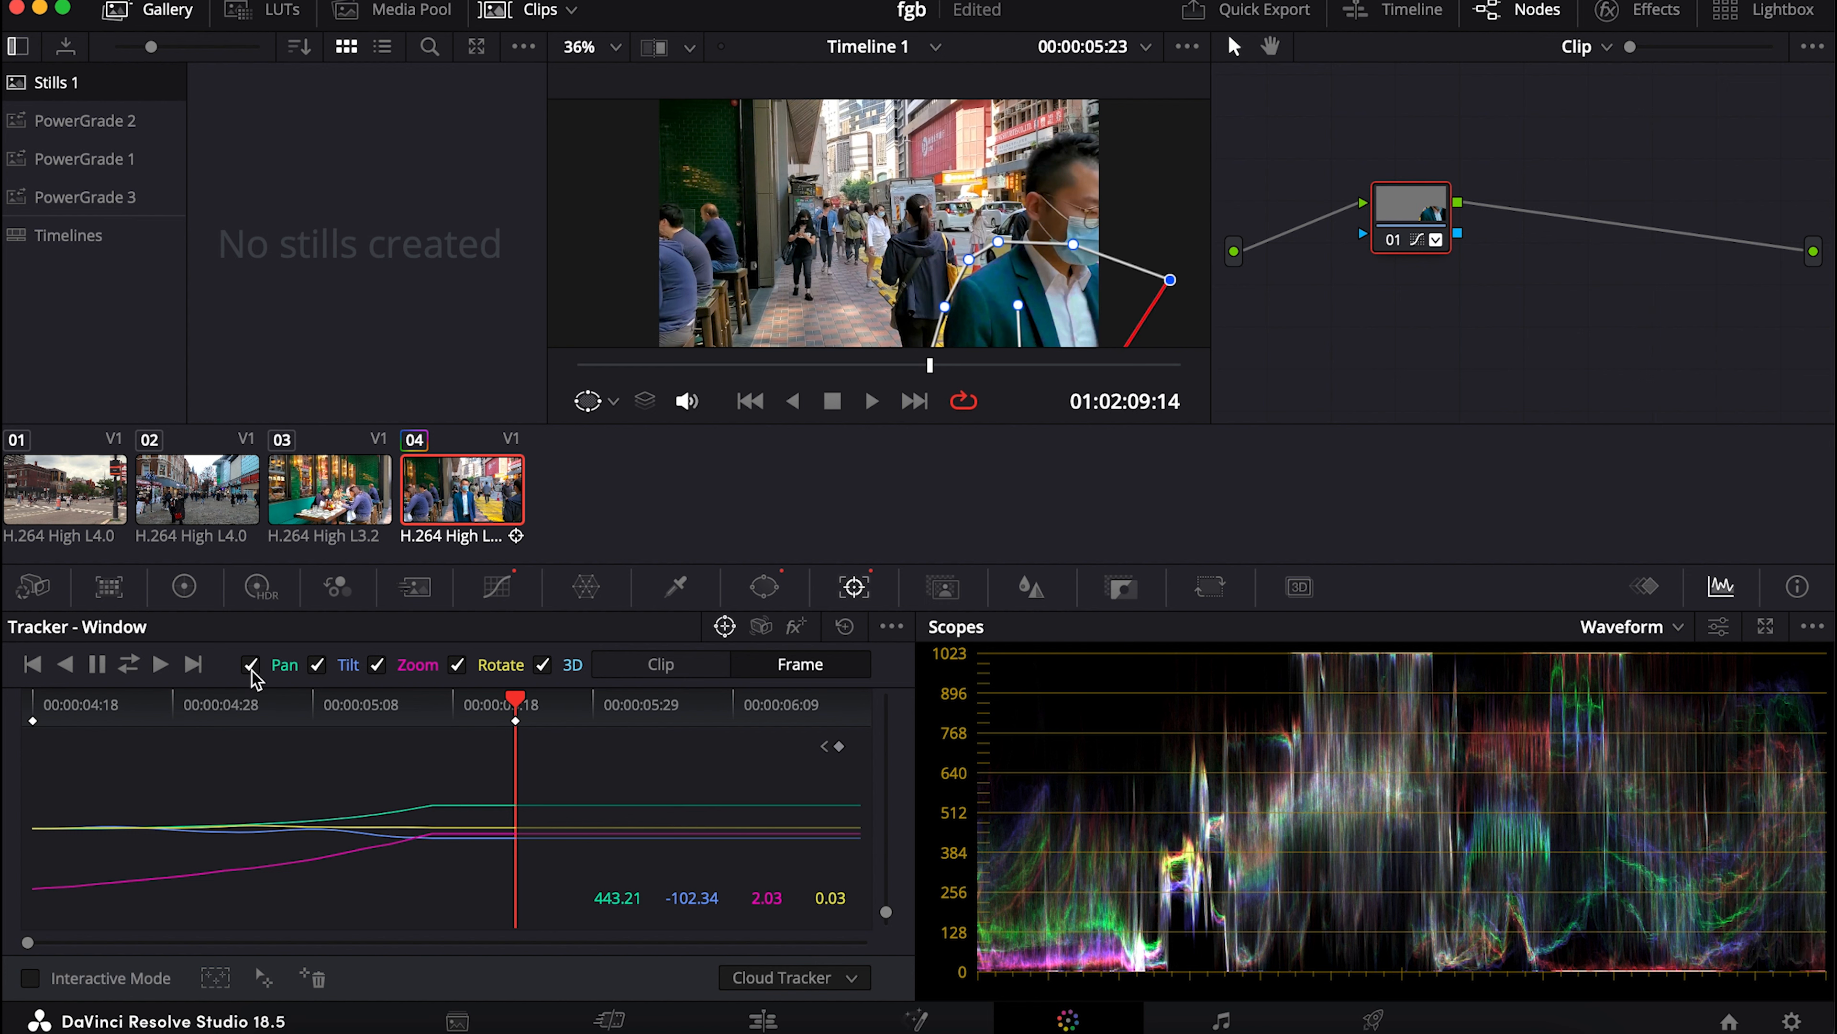
{"action": "left_click", "coordinate": [163, 669]}
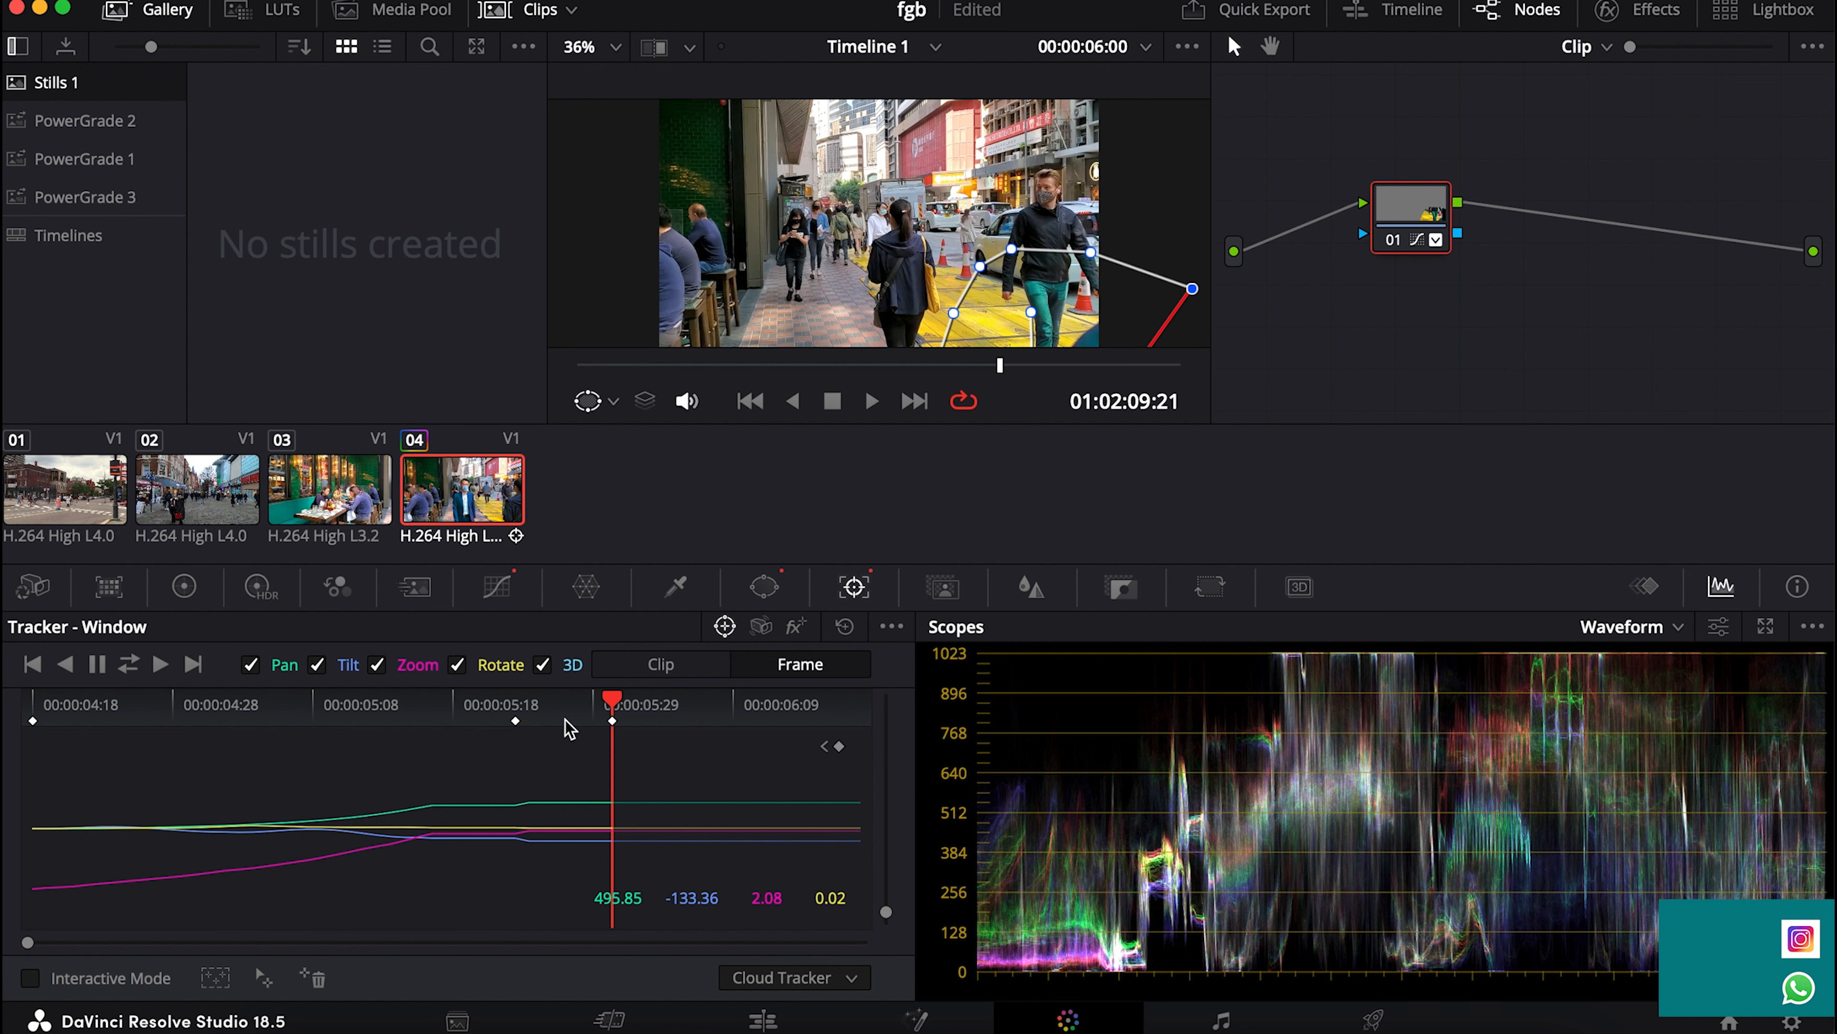
Step: At 01:02:09:21, after the suited man has left, move the window points off the passer-by and track forward to the clip's end
{"action": "left_click_drag", "start_coordinate": [954, 312], "coordinate": [1060, 318]}
{"action": "left_click_drag", "start_coordinate": [981, 266], "coordinate": [1195, 252]}
{"action": "left_click_drag", "start_coordinate": [1085, 286], "coordinate": [1111, 314]}
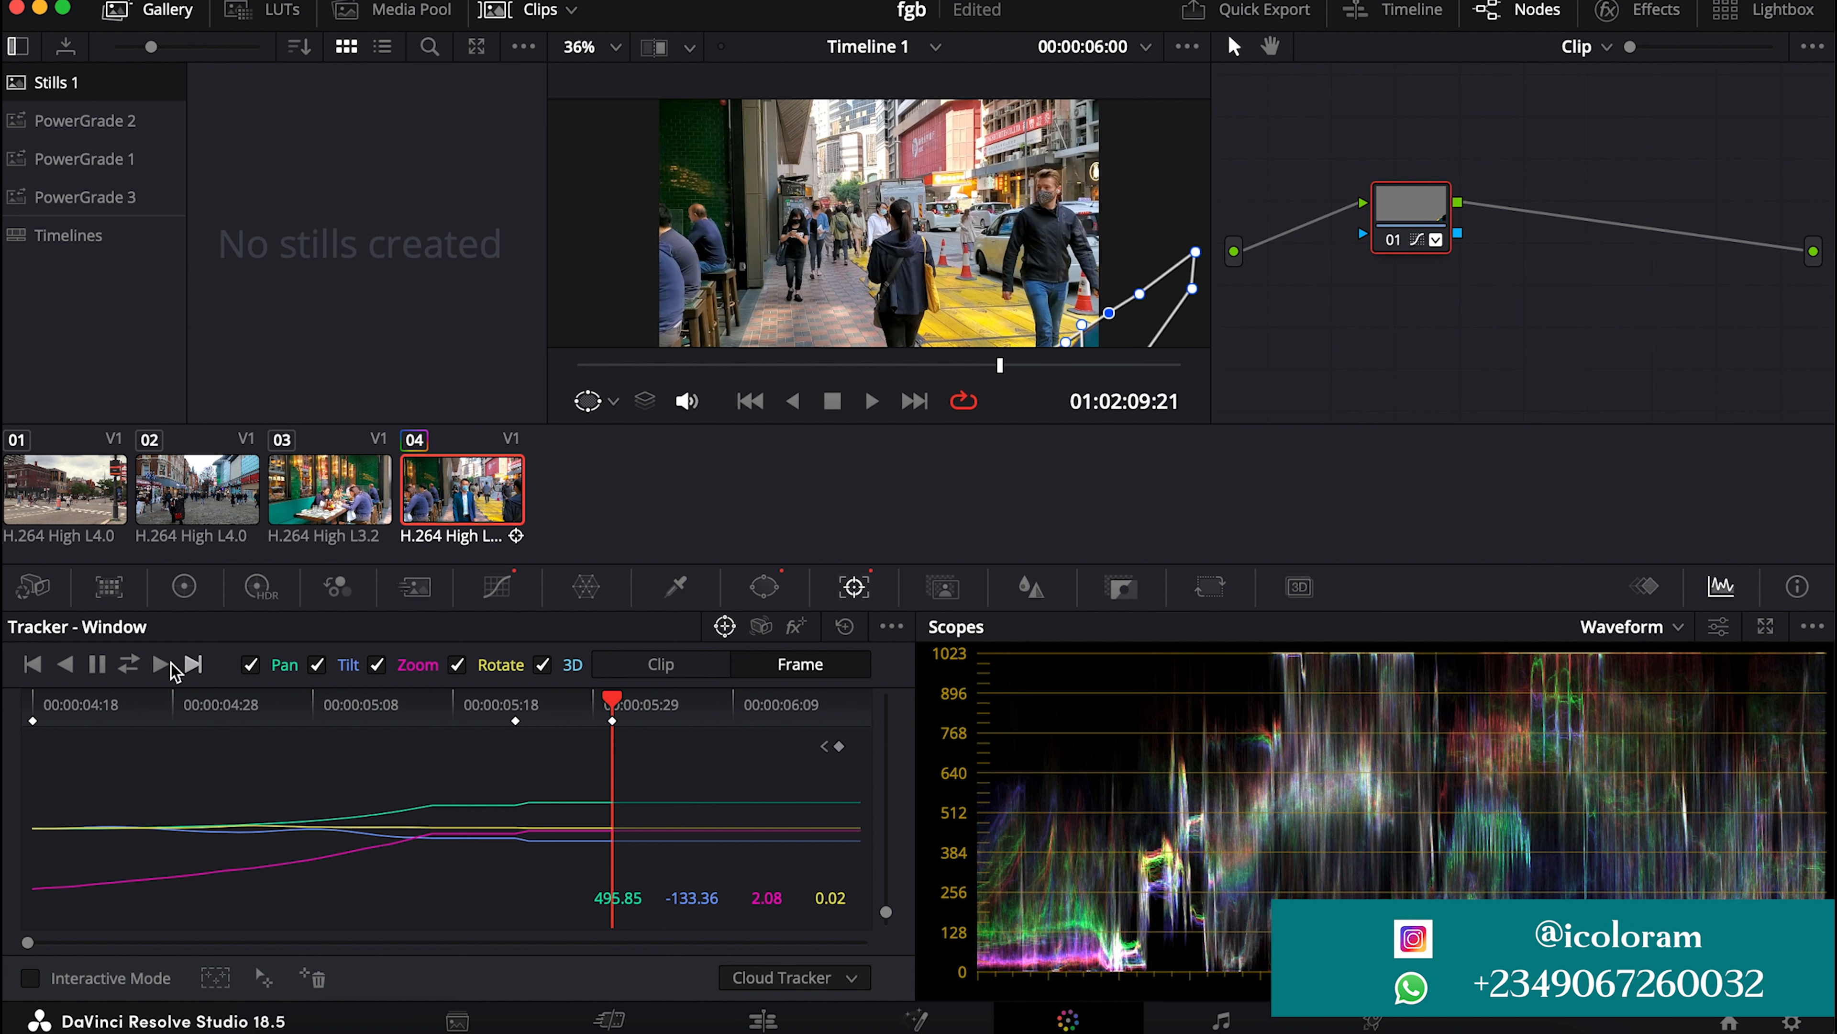
{"action": "left_click", "coordinate": [161, 665]}
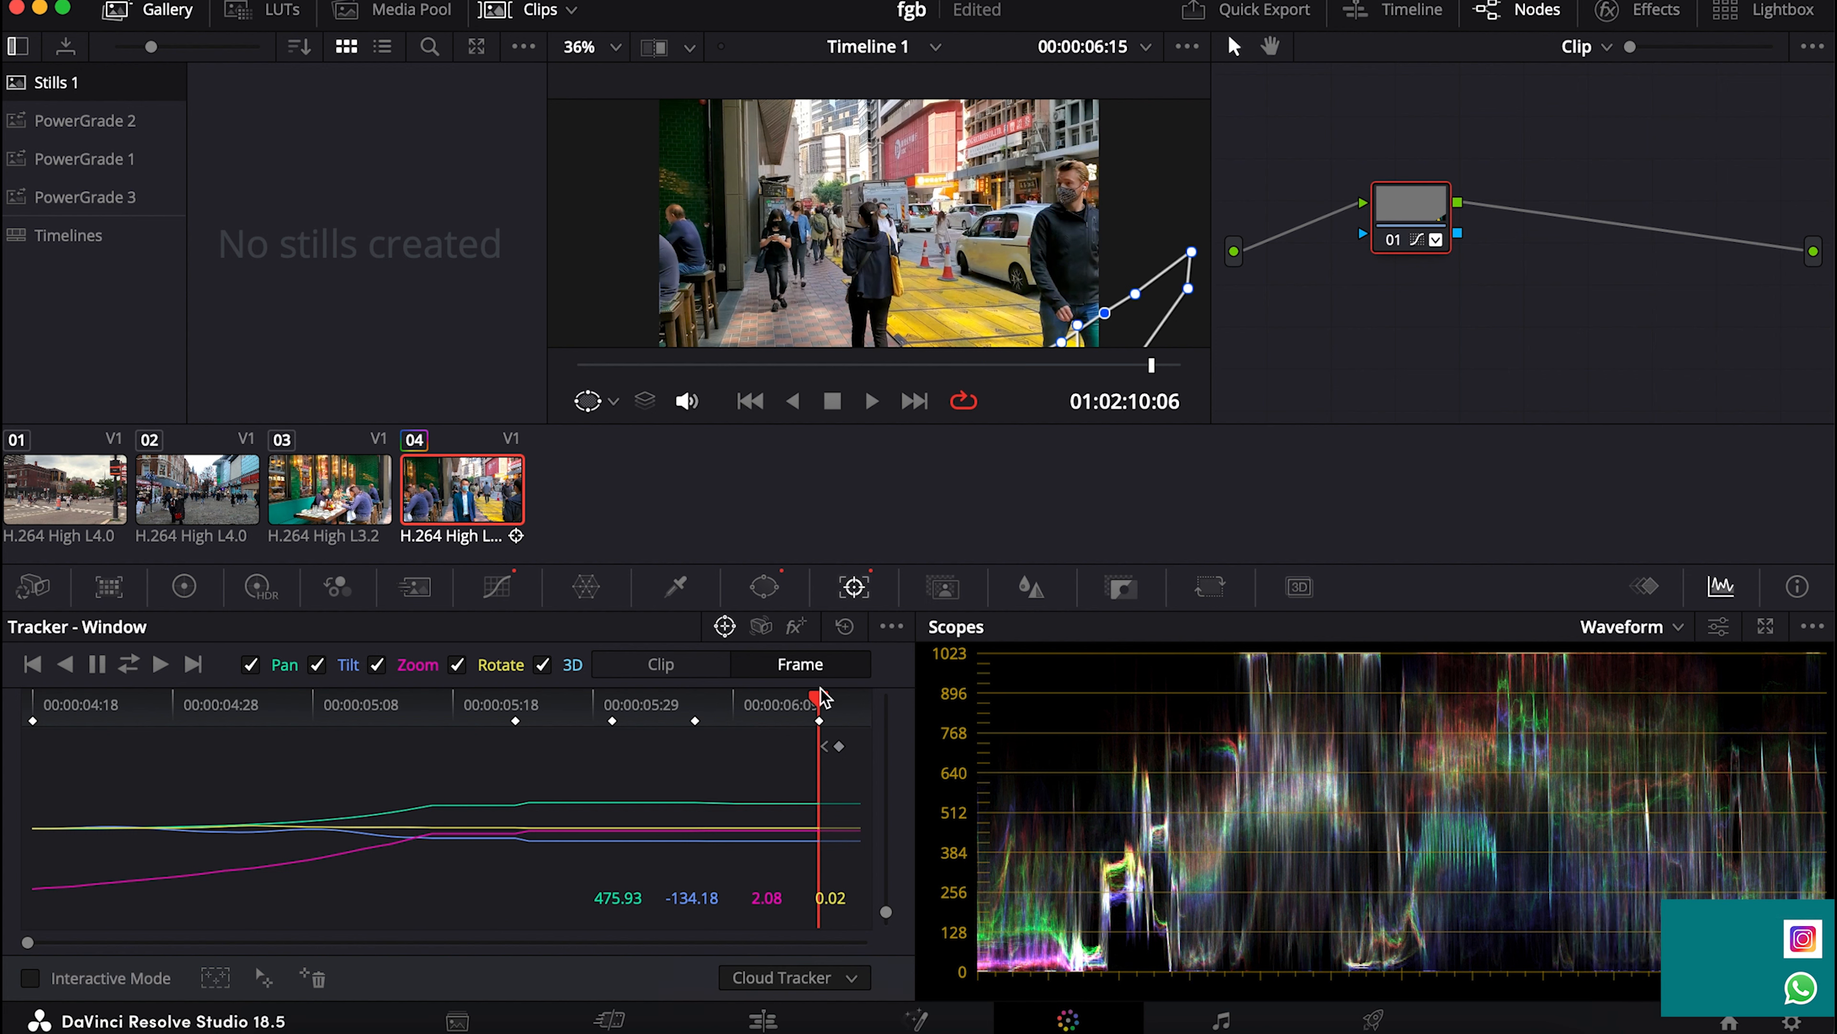
Step: Return to 01:02:09:28, push the remaining window points outside the image away from the passer-by, and track forward again
{"action": "left_click_drag", "start_coordinate": [821, 699], "coordinate": [722, 709]}
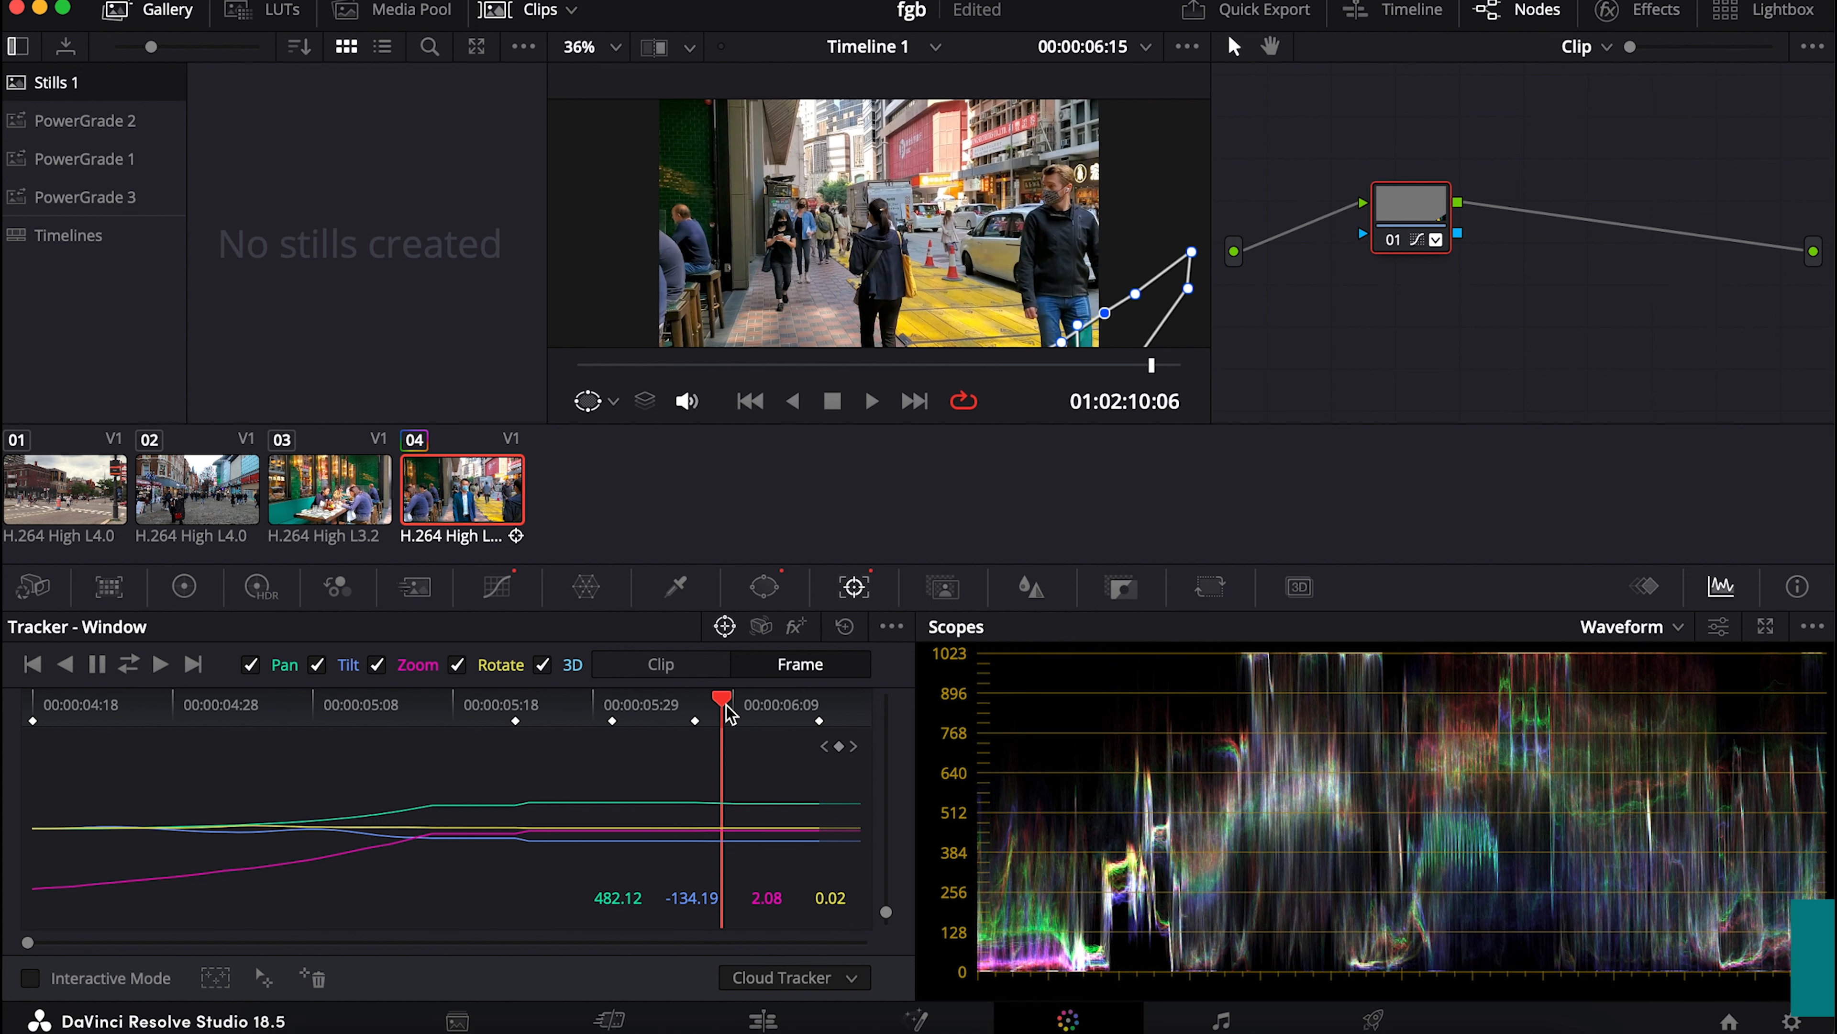
{"action": "key", "text": "Left"}
{"action": "left_click_drag", "start_coordinate": [1064, 343], "coordinate": [1220, 412]}
{"action": "left_click_drag", "start_coordinate": [1108, 314], "coordinate": [1298, 358]}
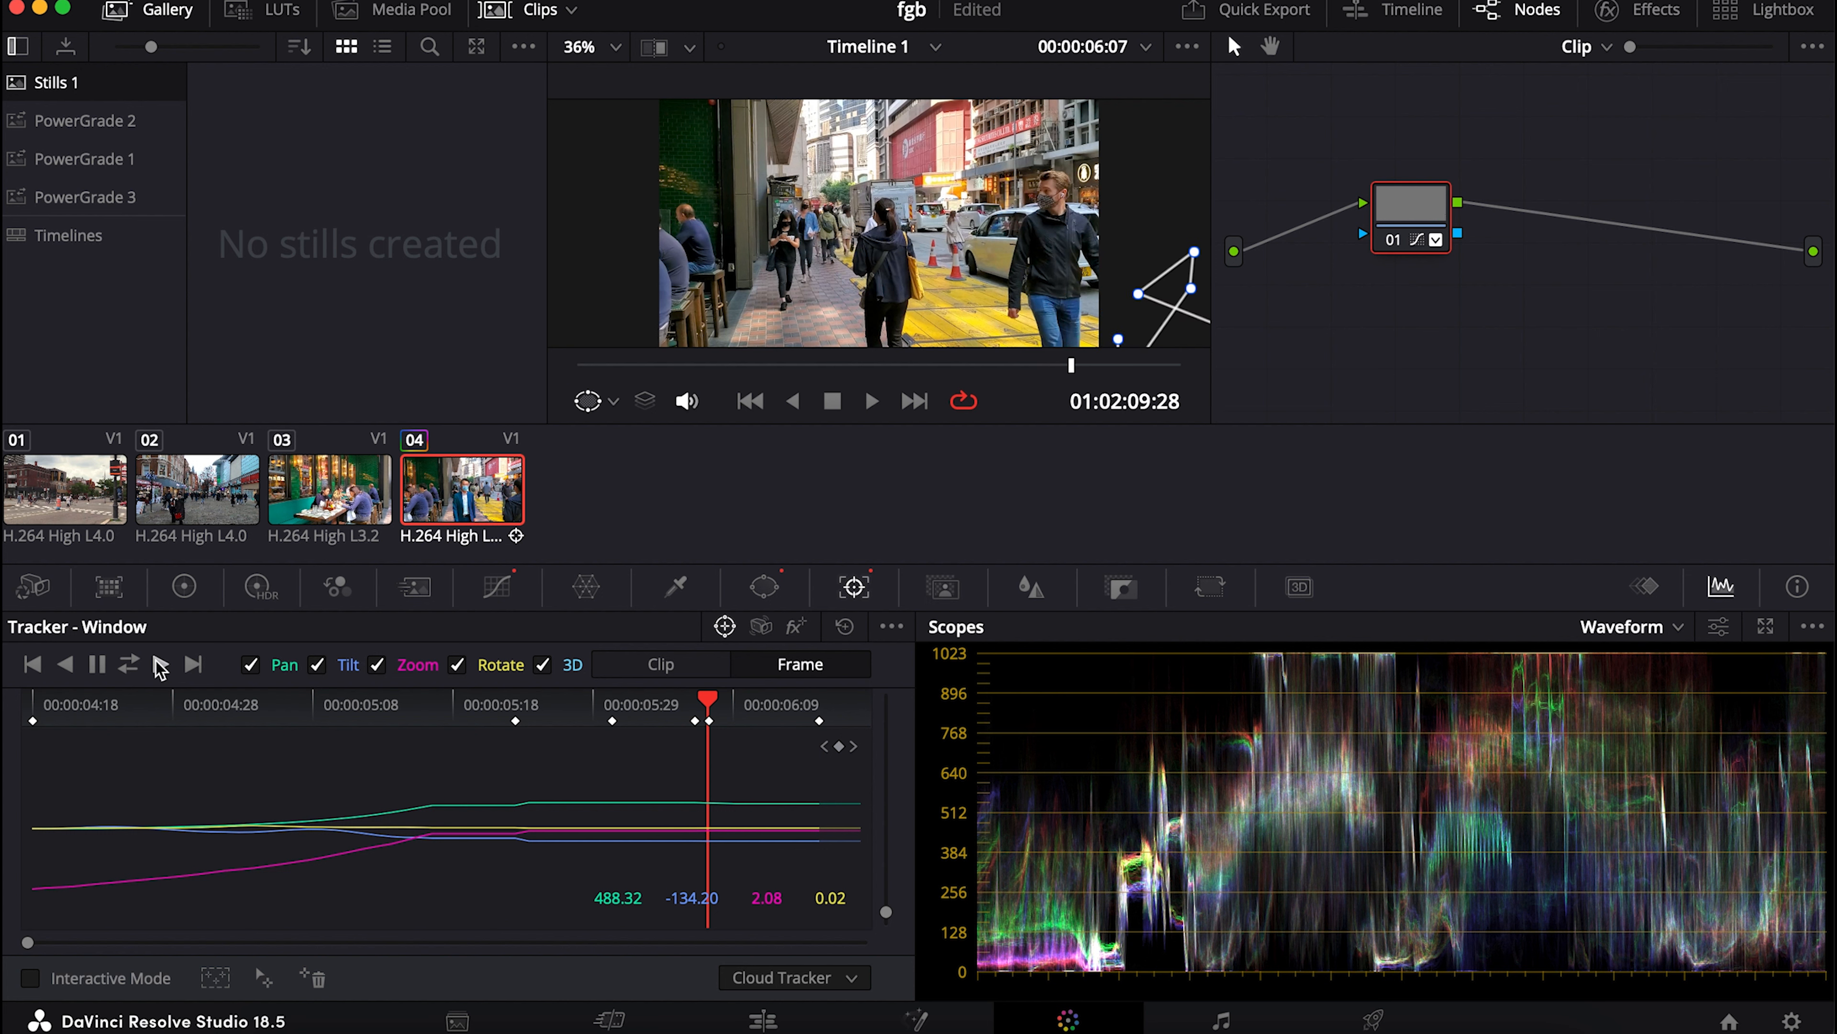
{"action": "left_click", "coordinate": [159, 665]}
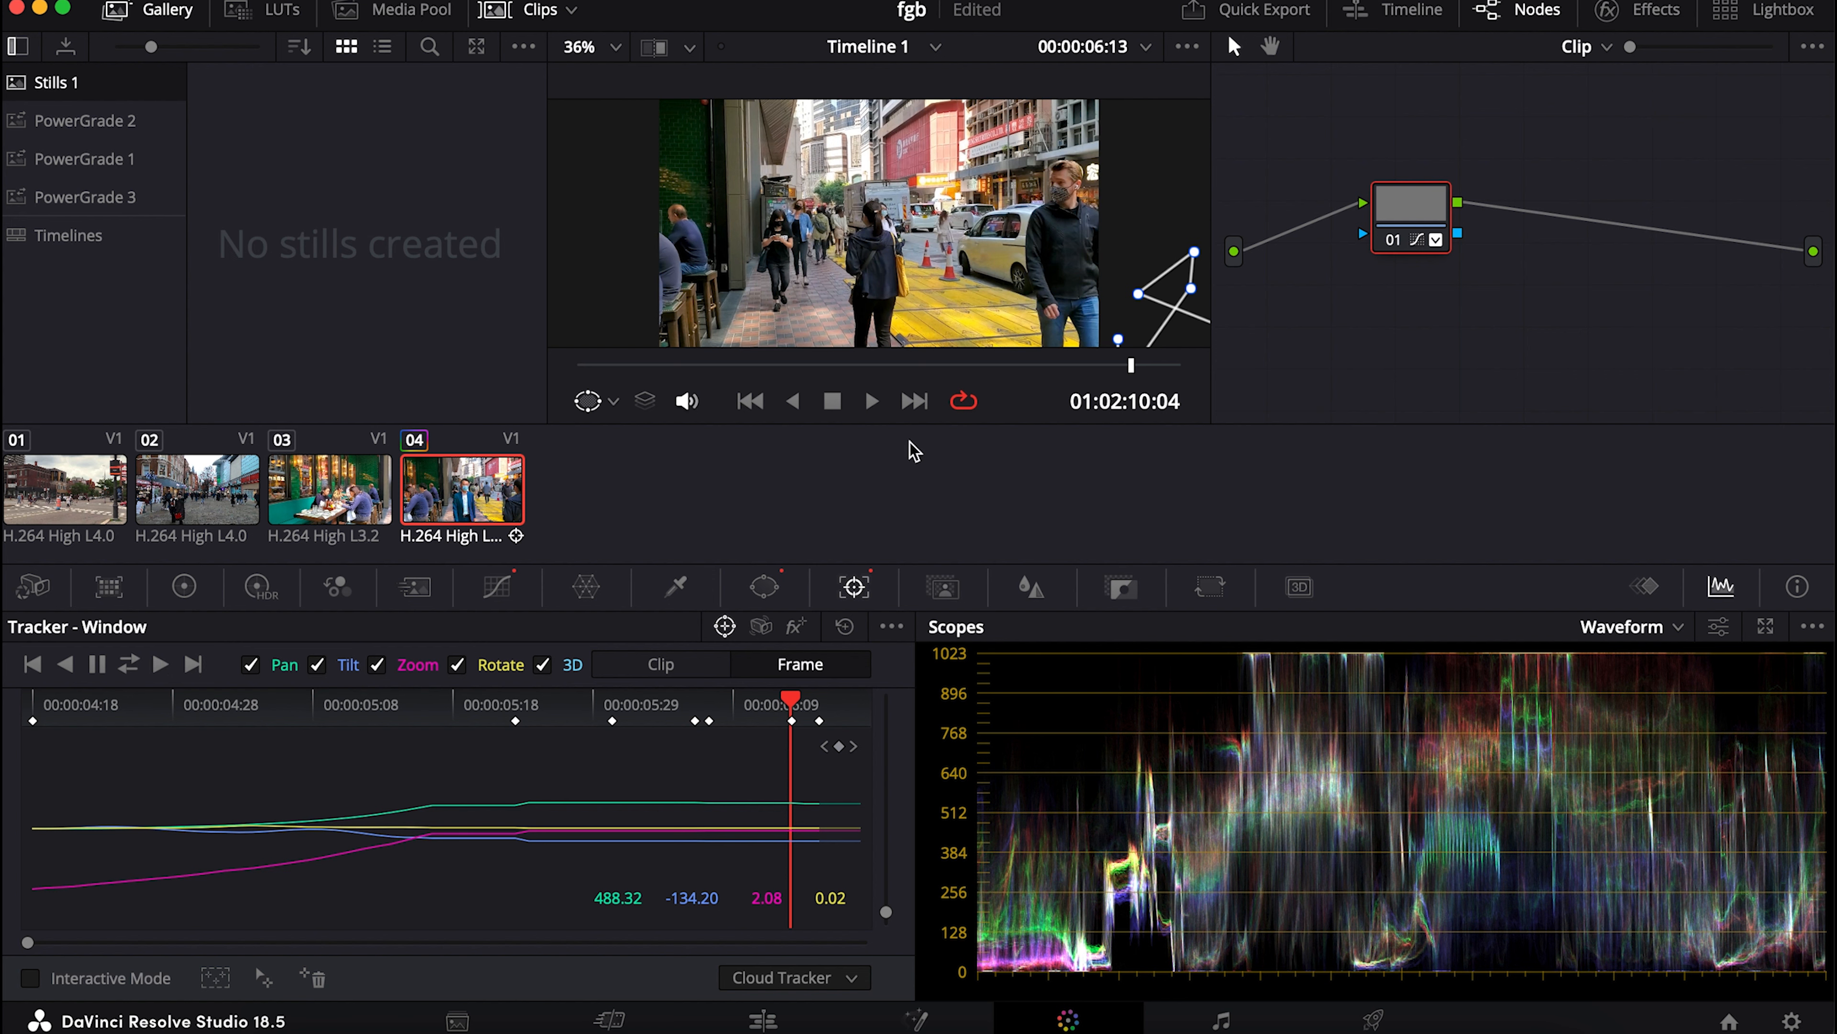
Step: Play the clip from its start to check how the tracked curve window follows the suit
{"action": "left_click_drag", "start_coordinate": [1131, 366], "coordinate": [266, 415]}
{"action": "key", "text": "space"}
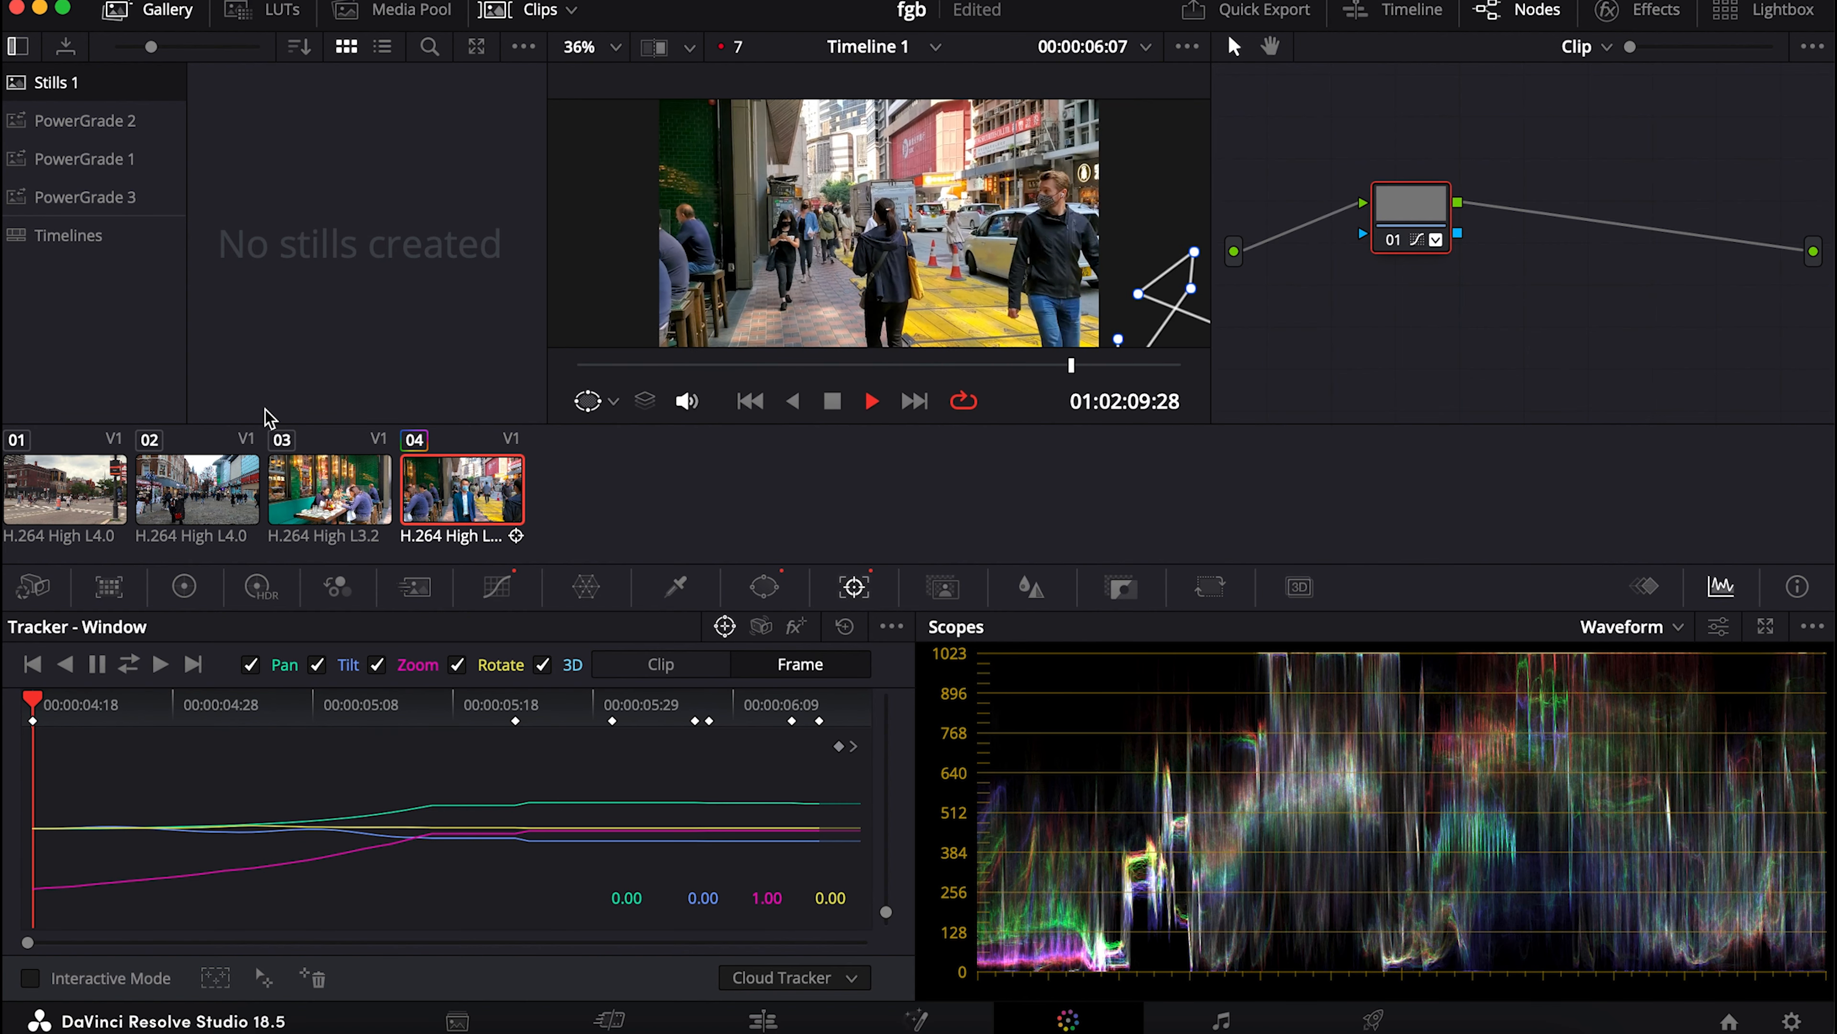
{"action": "key", "text": "space"}
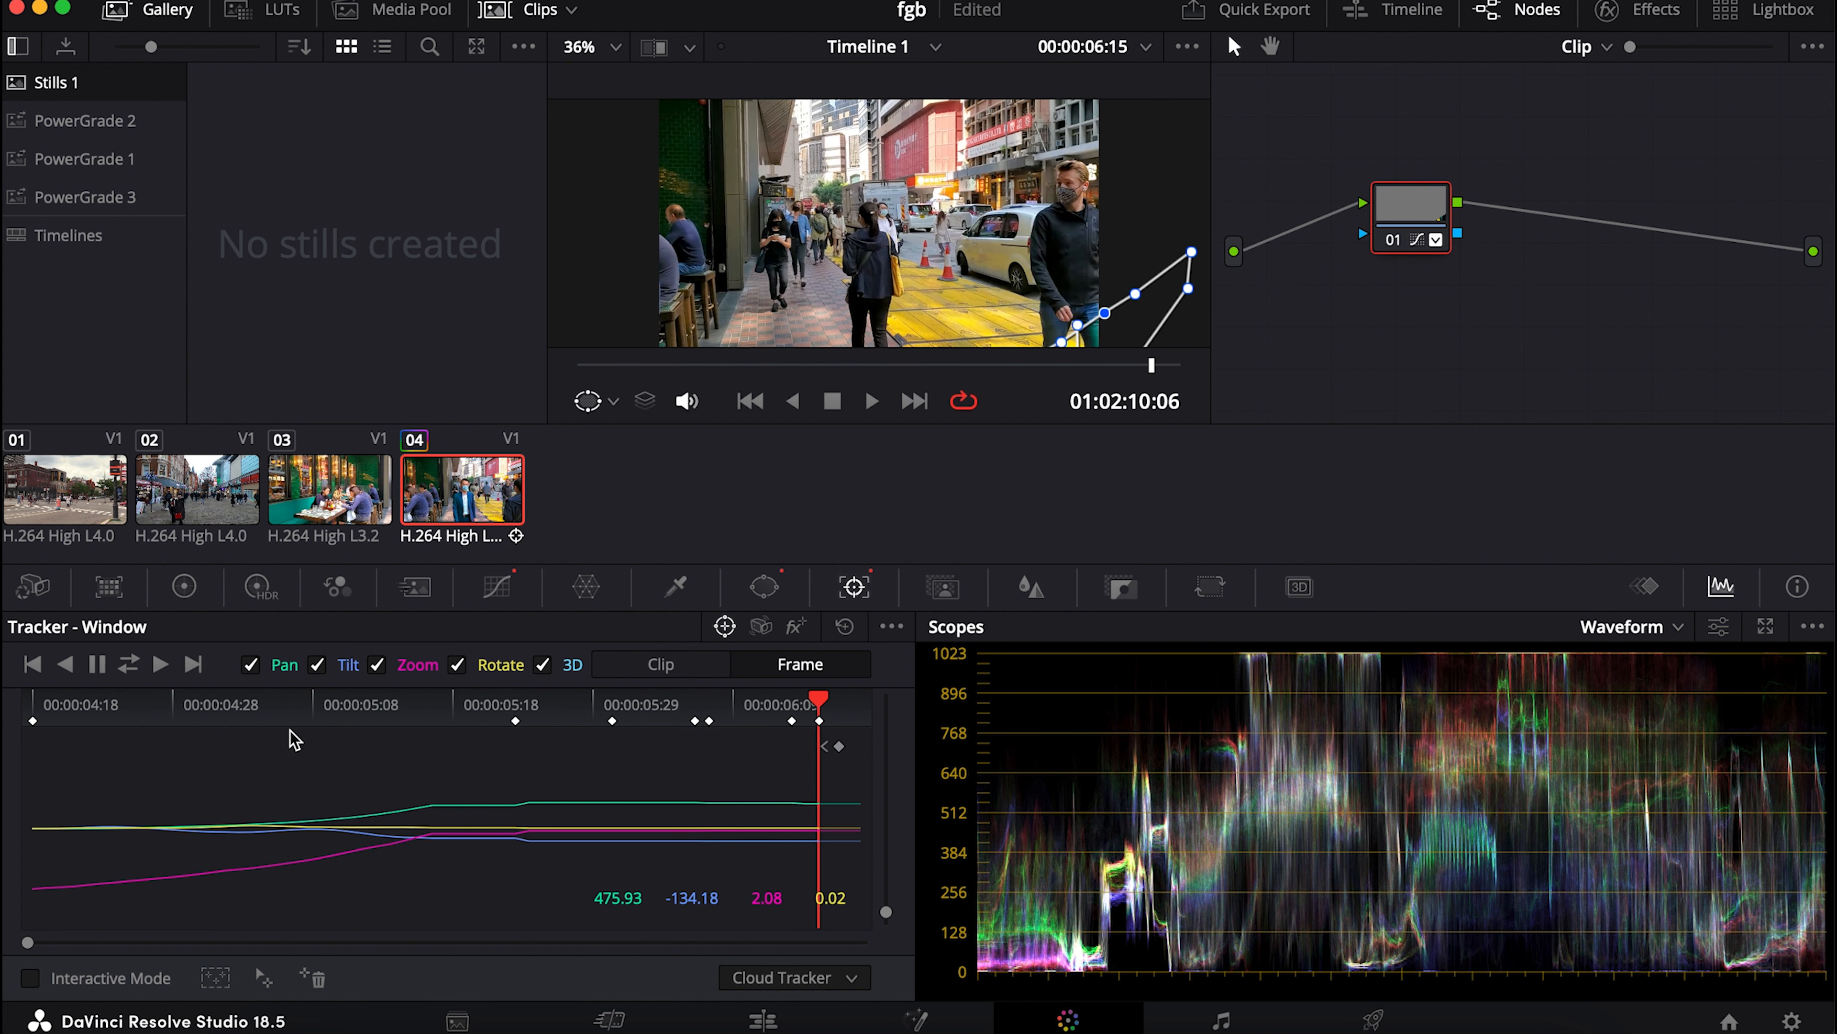
Step: At 01:02:08:27, tighten the curve window to the suit's shoulders and sleeve, excluding the woman behind, and track forward
{"action": "left_click", "coordinate": [282, 713]}
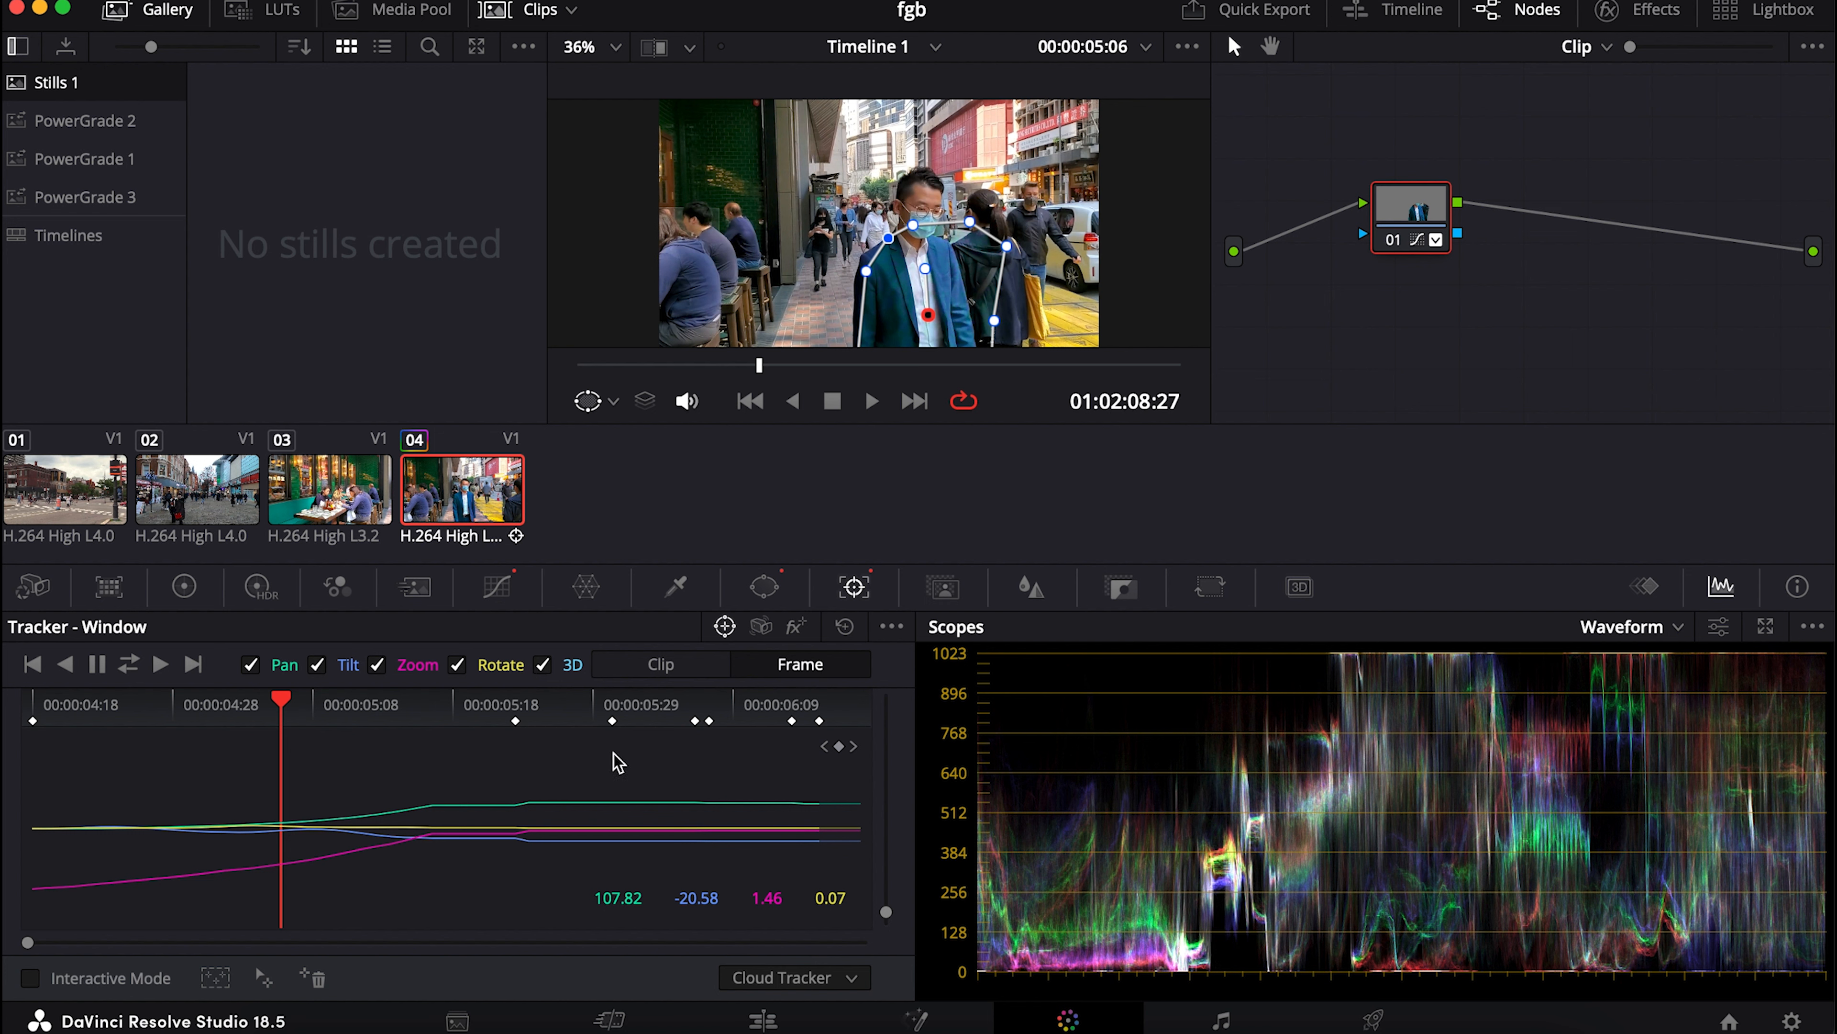
{"action": "left_click_drag", "start_coordinate": [866, 270], "coordinate": [856, 273]}
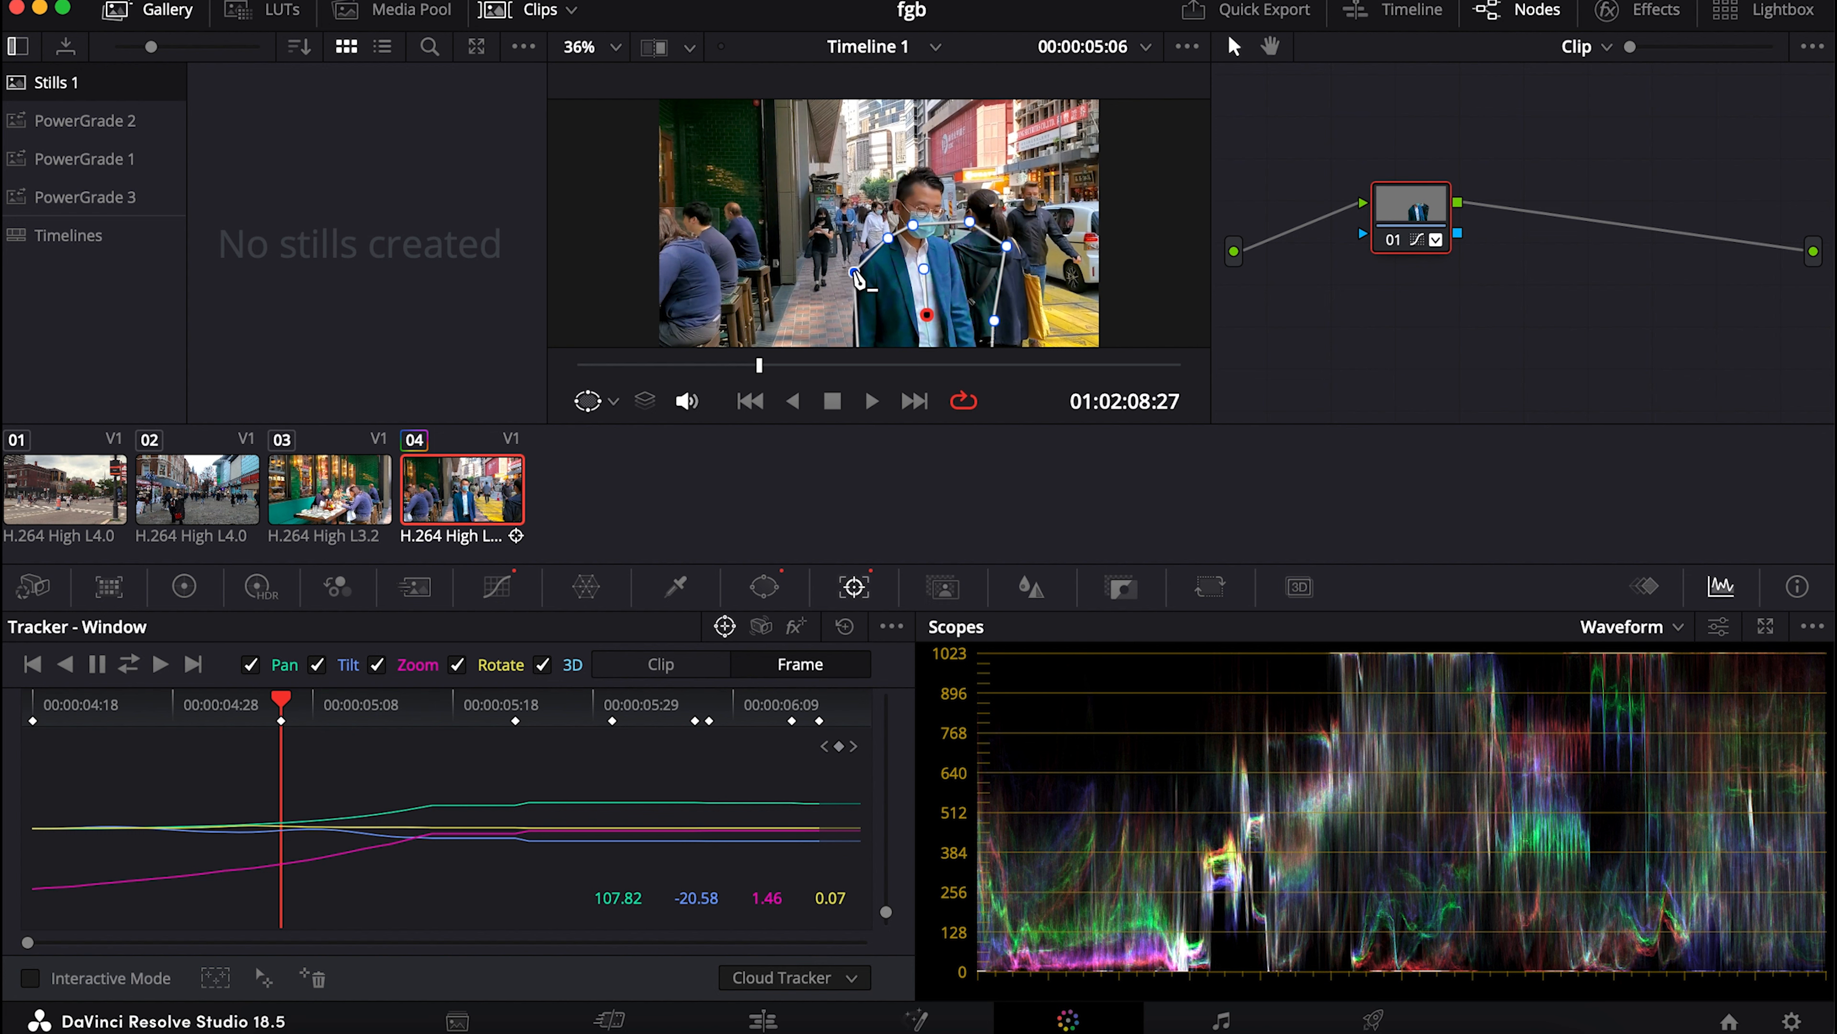
{"action": "left_click_drag", "start_coordinate": [887, 239], "coordinate": [988, 341]}
{"action": "left_click", "coordinate": [1006, 246]}
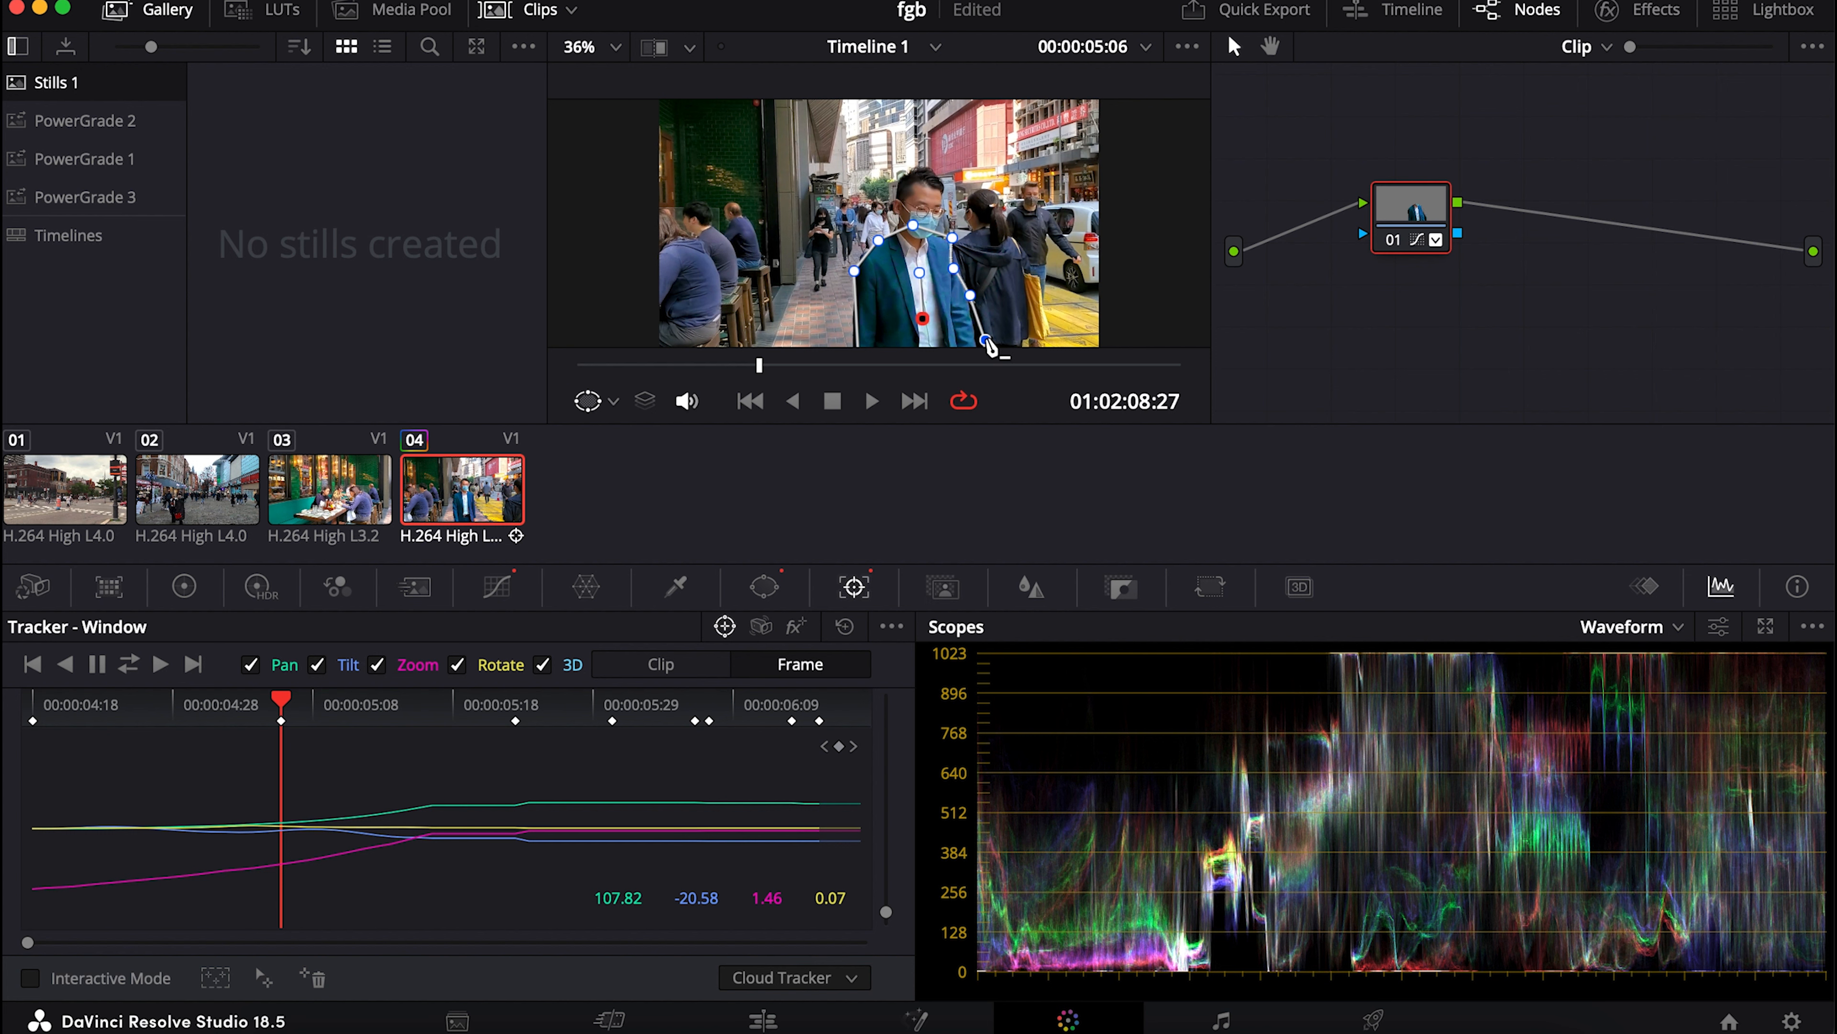
{"action": "left_click", "coordinate": [160, 664]}
{"action": "left_click", "coordinate": [160, 665]}
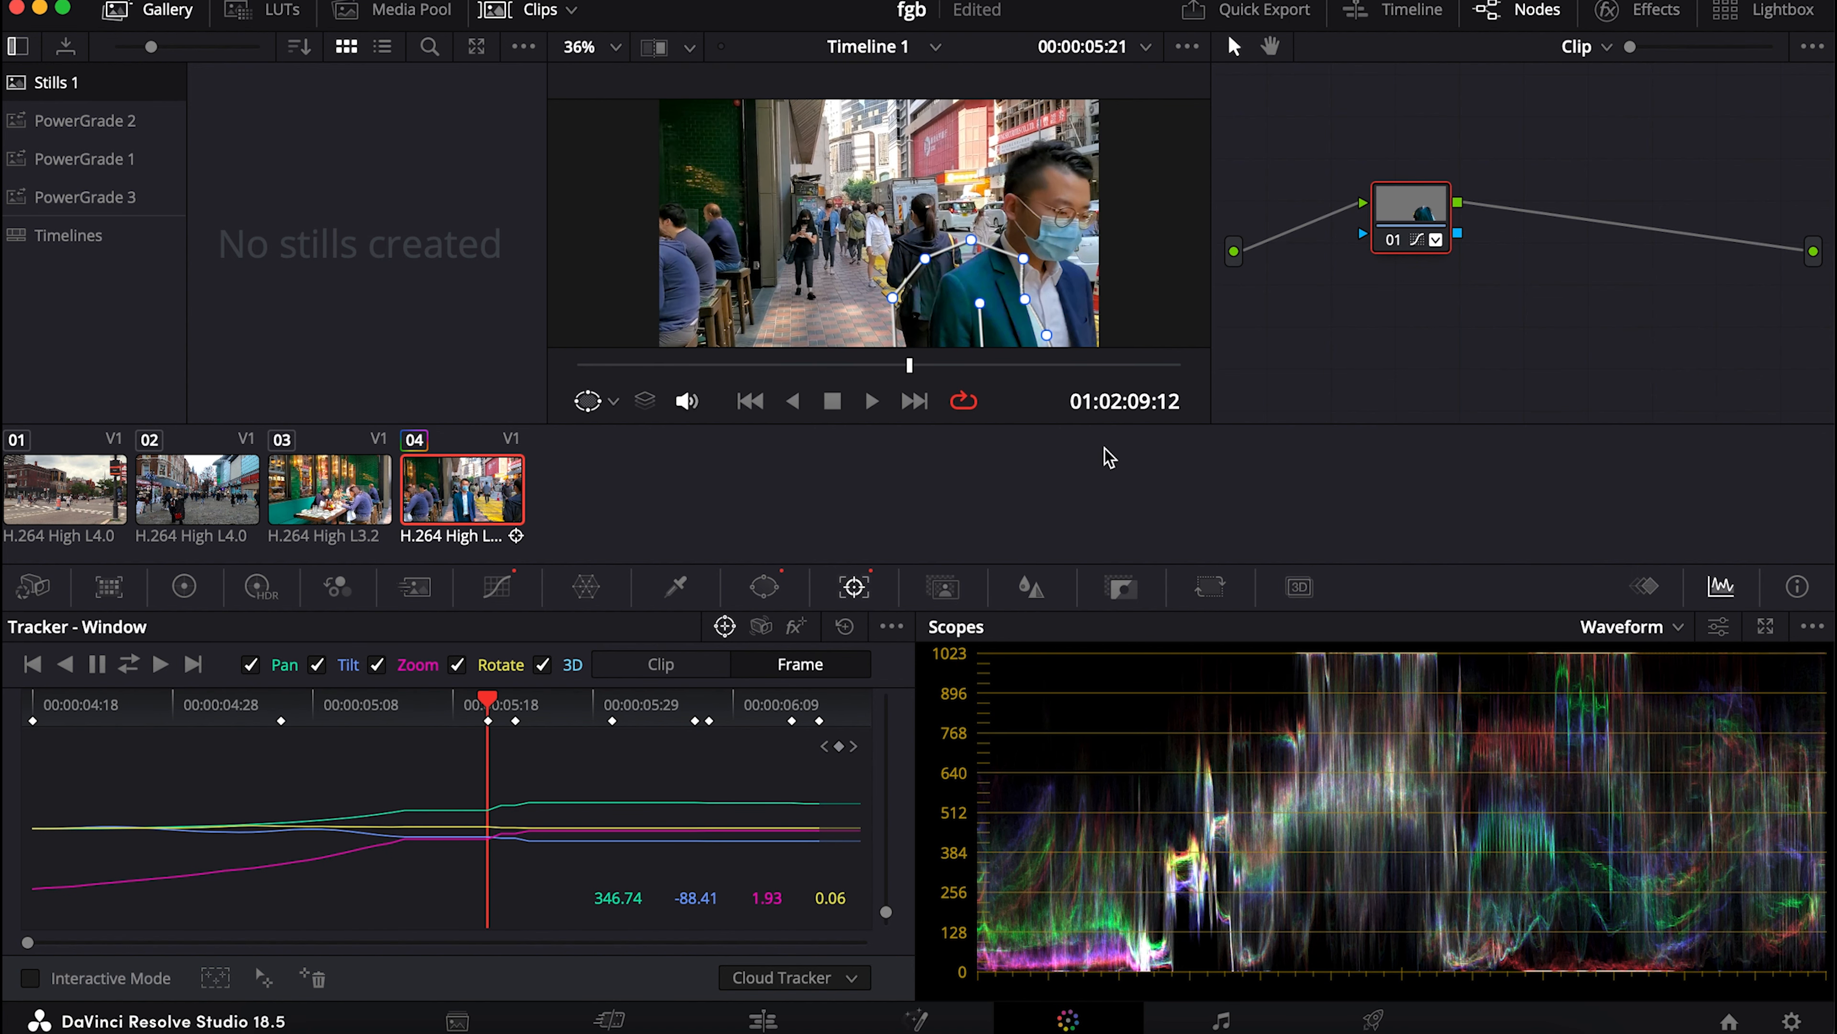
Step: At 01:02:09:12, pull the window points on the man's front side outward to cover his whole suit and track forward
{"action": "left_click_drag", "start_coordinate": [1024, 298], "coordinate": [1061, 295]}
{"action": "left_click_drag", "start_coordinate": [1234, 295], "coordinate": [1236, 296]}
{"action": "left_click_drag", "start_coordinate": [1047, 335], "coordinate": [1147, 360]}
{"action": "left_click_drag", "start_coordinate": [1028, 260], "coordinate": [1053, 256]}
{"action": "left_click", "coordinate": [160, 663]}
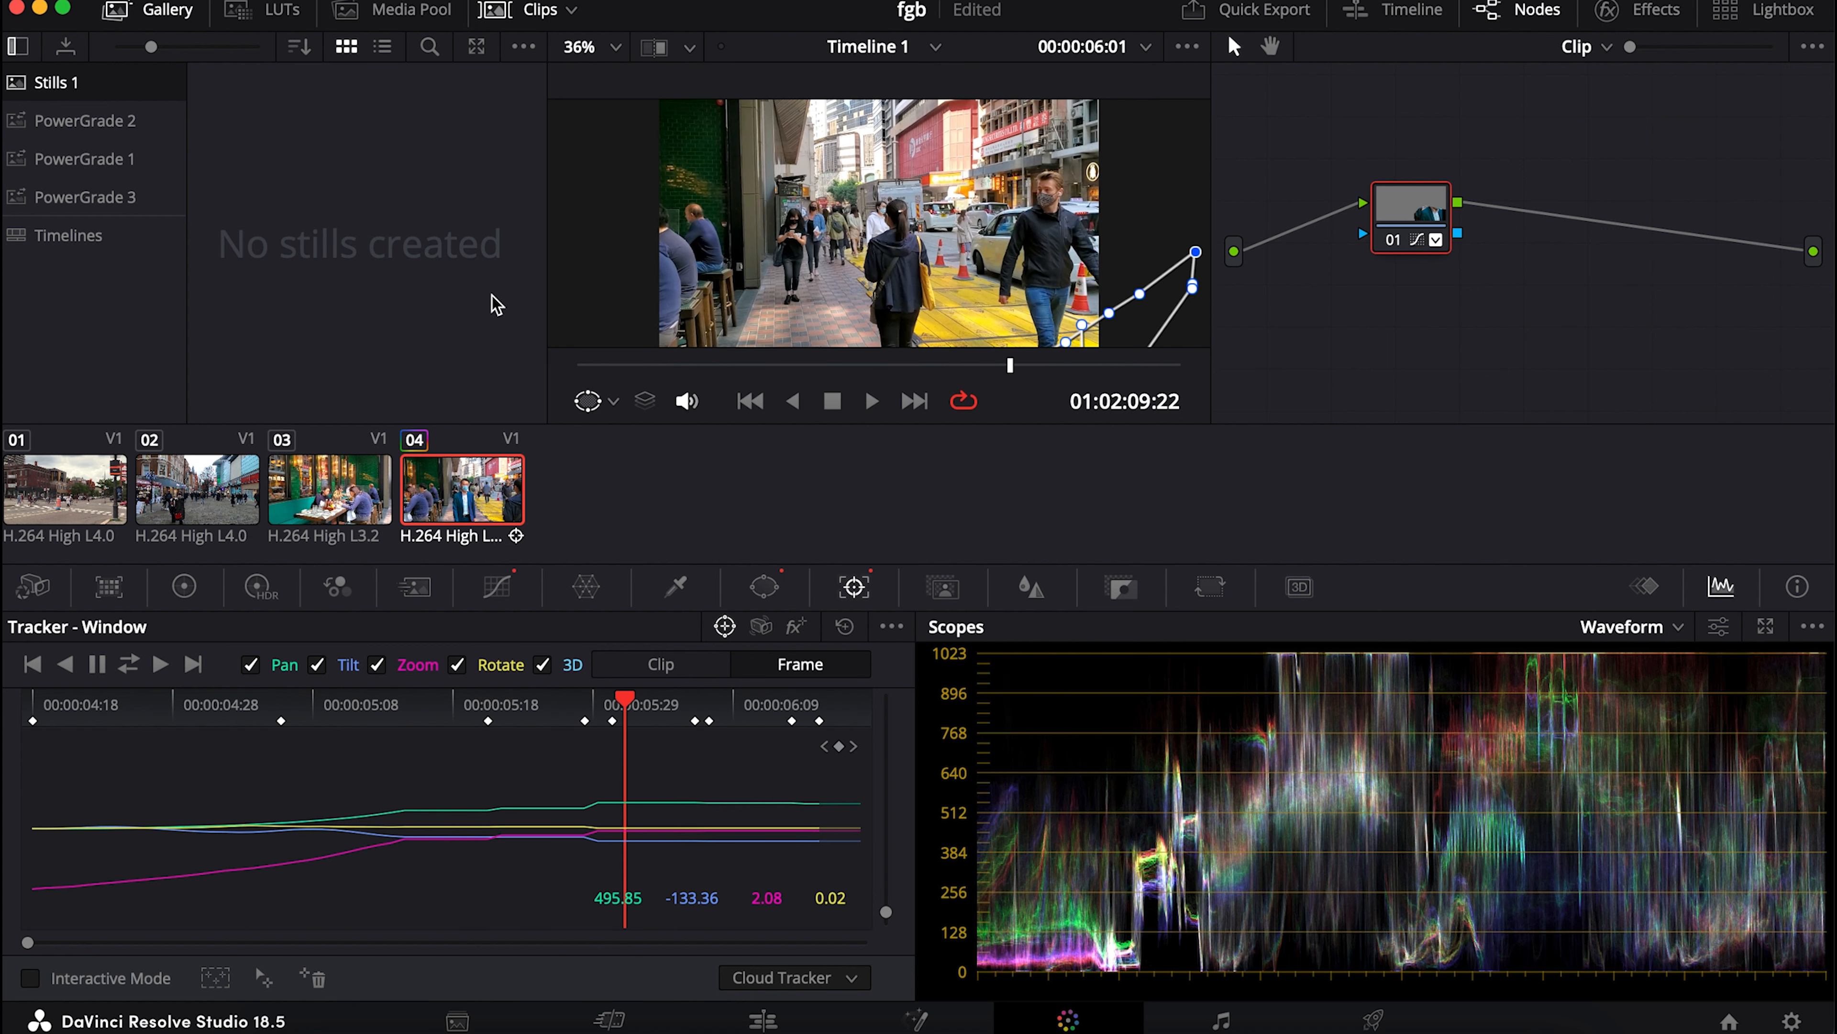
Step: At 01:02:08:20, soften the curve window's edges with Inside softness 1.84 and Outside softness 2.00
{"action": "left_click", "coordinate": [687, 365]}
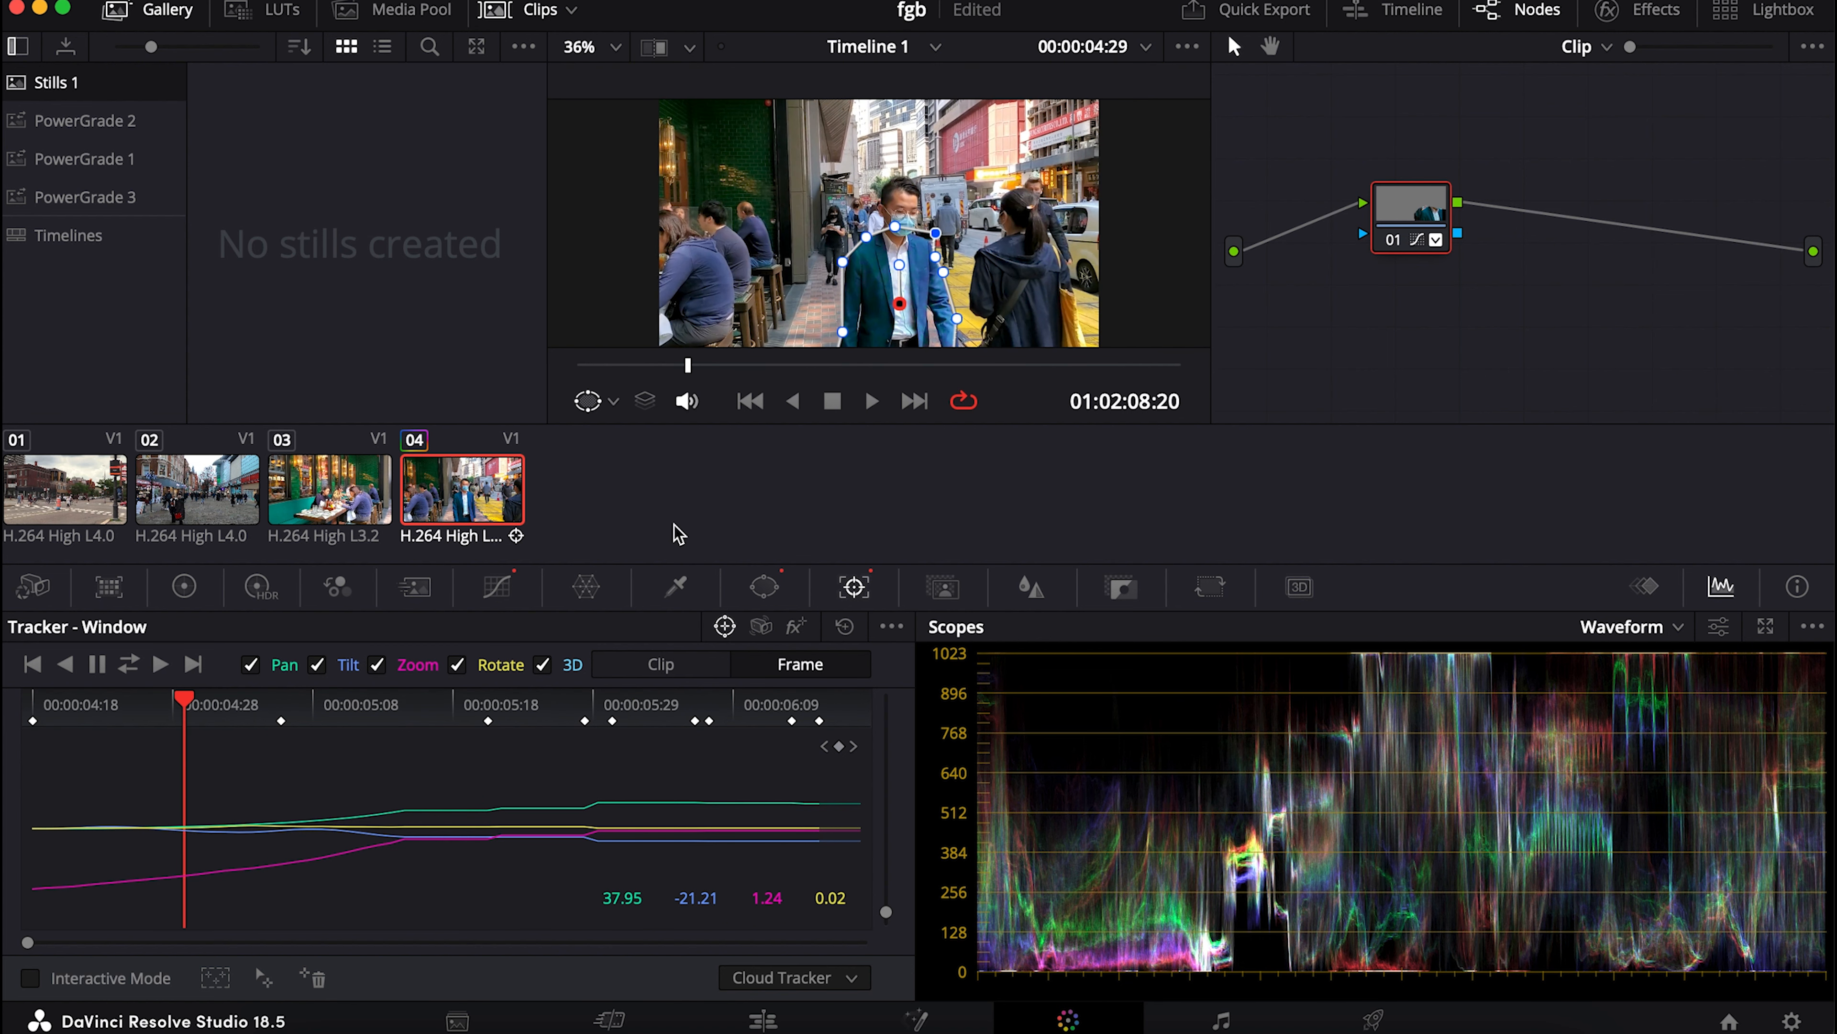
{"action": "left_click", "coordinate": [756, 584]}
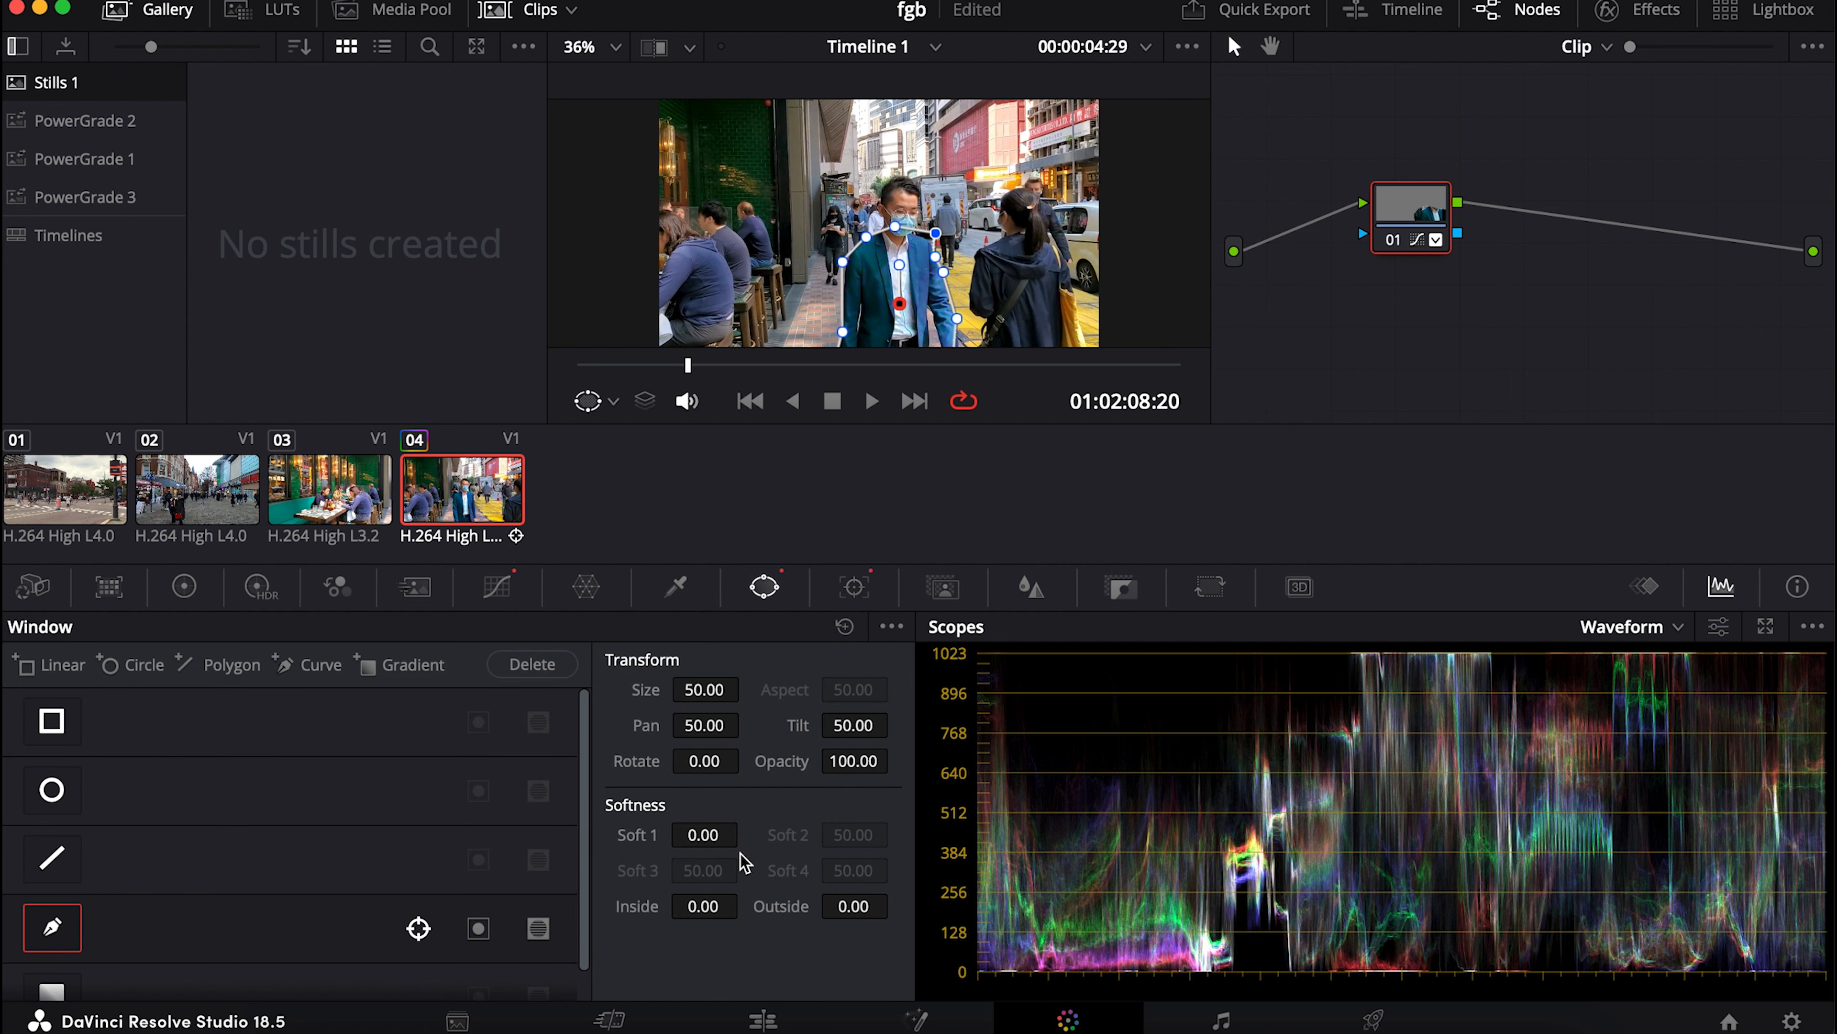
{"action": "left_click_drag", "start_coordinate": [703, 906], "coordinate": [842, 911]}
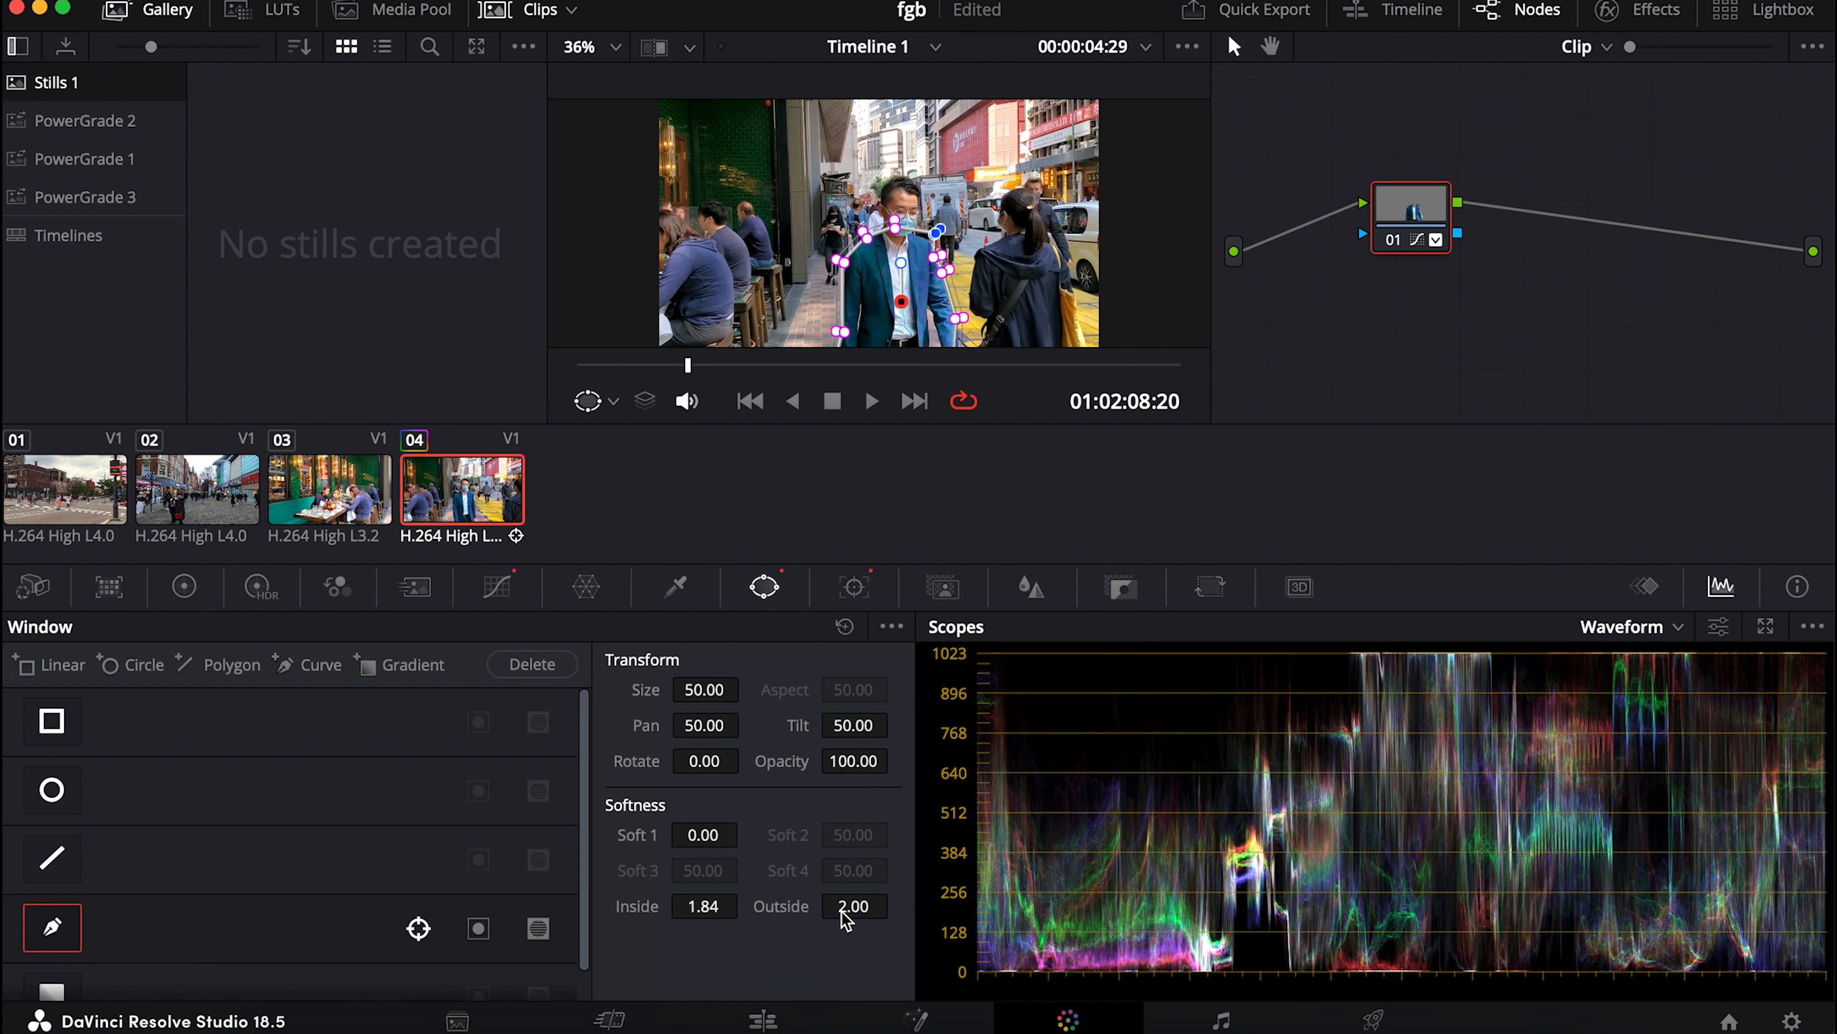
Step: Play through the clip to check the softened window and switch the window tracker to Clip mode
{"action": "key", "text": "space"}
{"action": "left_click", "coordinate": [854, 586]}
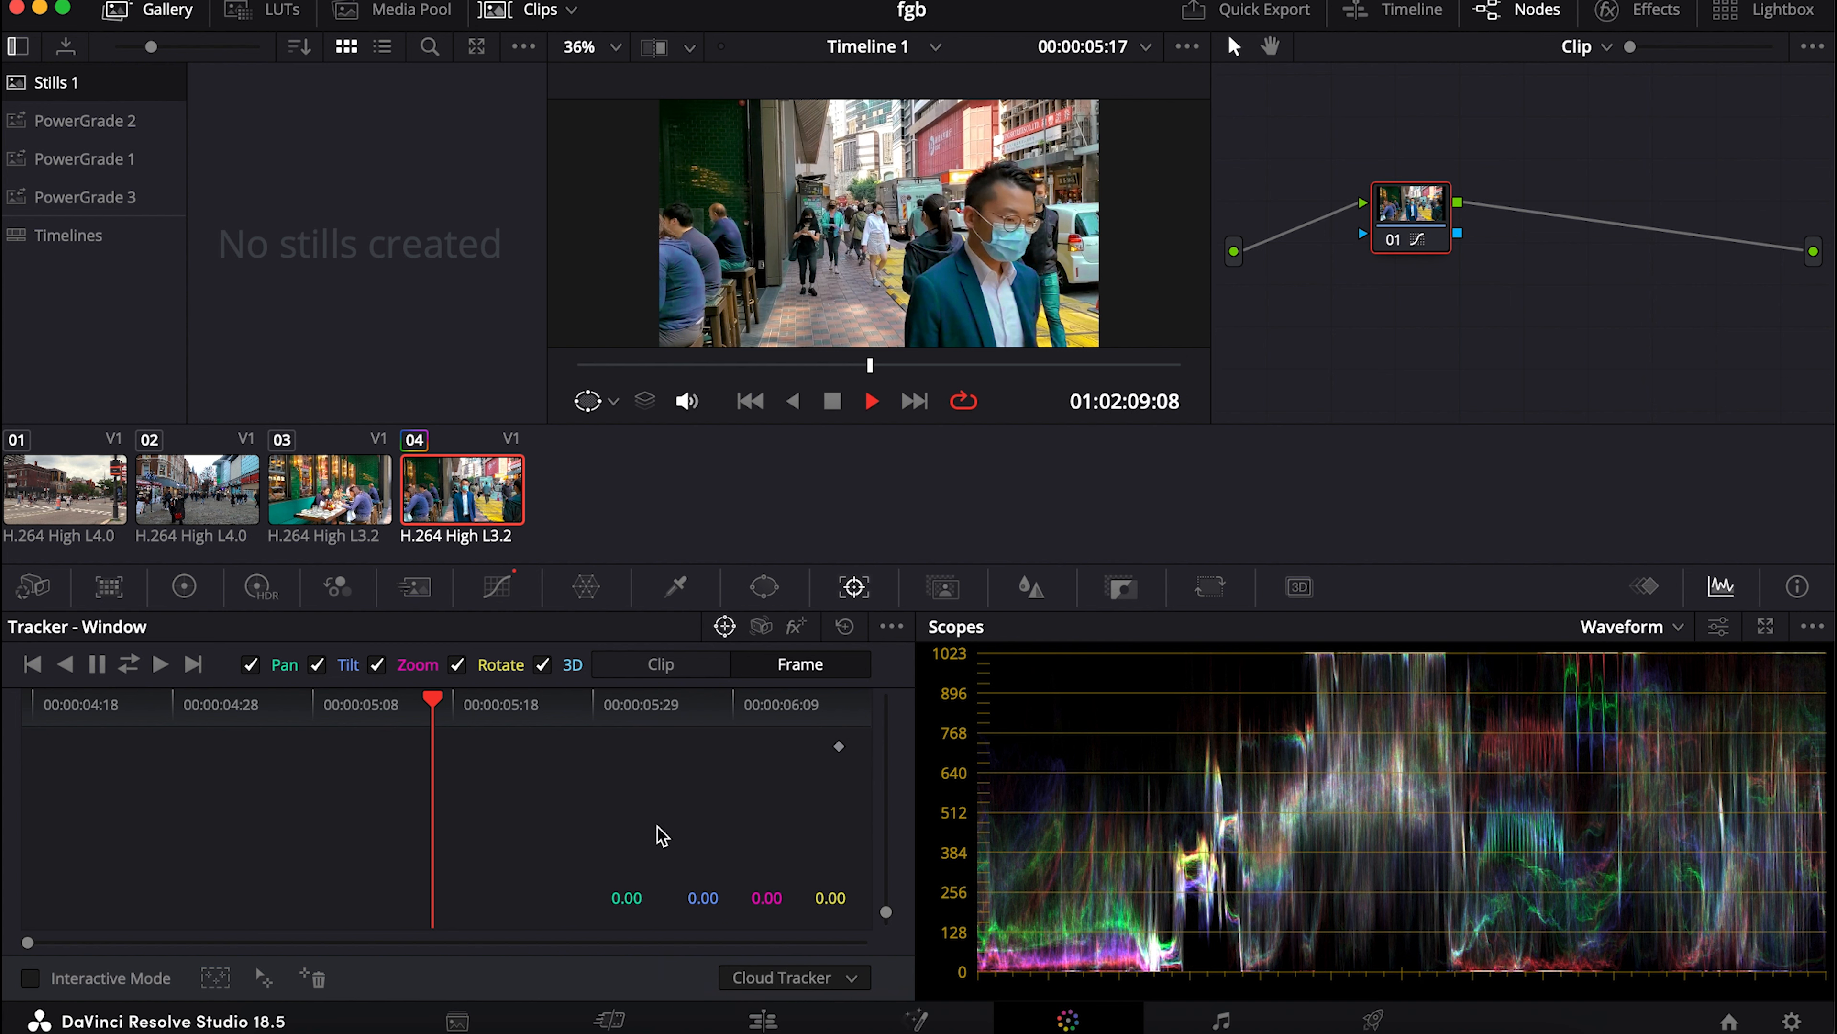
{"action": "left_click", "coordinate": [653, 676]}
Step: Try resetting the track data on the active window, and undo back to the tracked curve window
{"action": "left_click", "coordinate": [891, 627]}
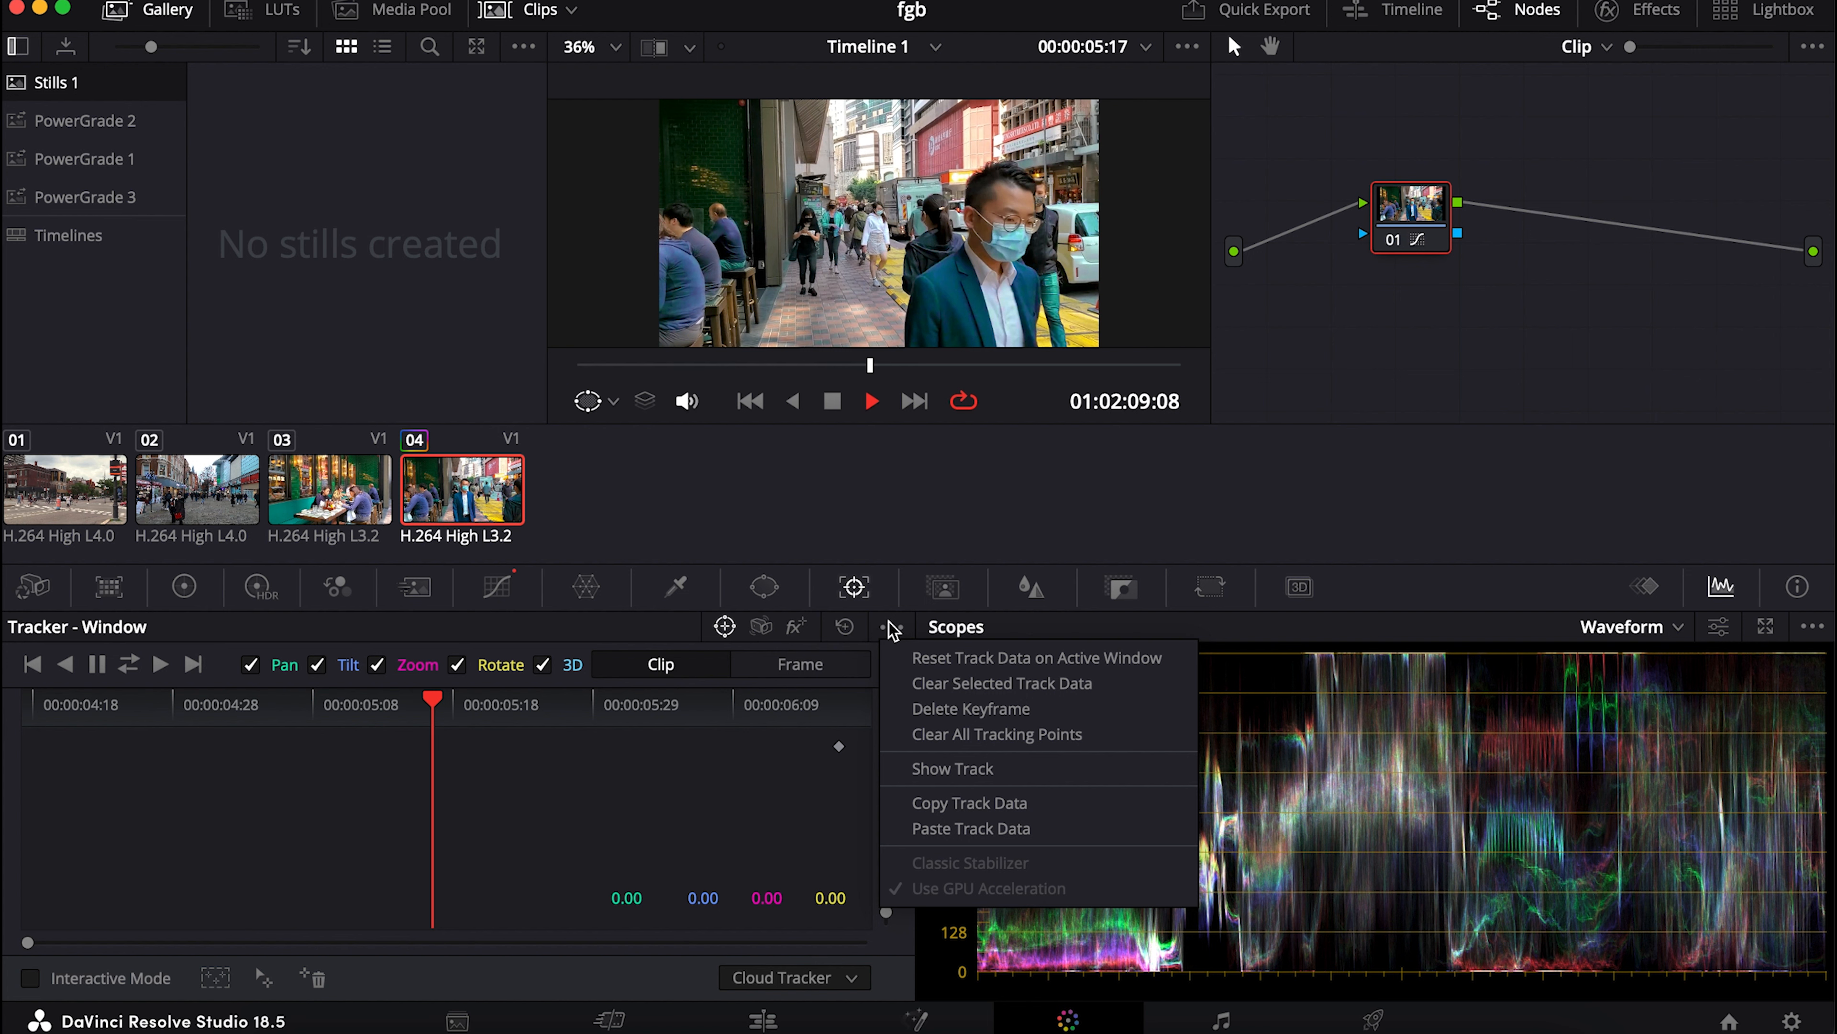
{"action": "left_click", "coordinate": [927, 658]}
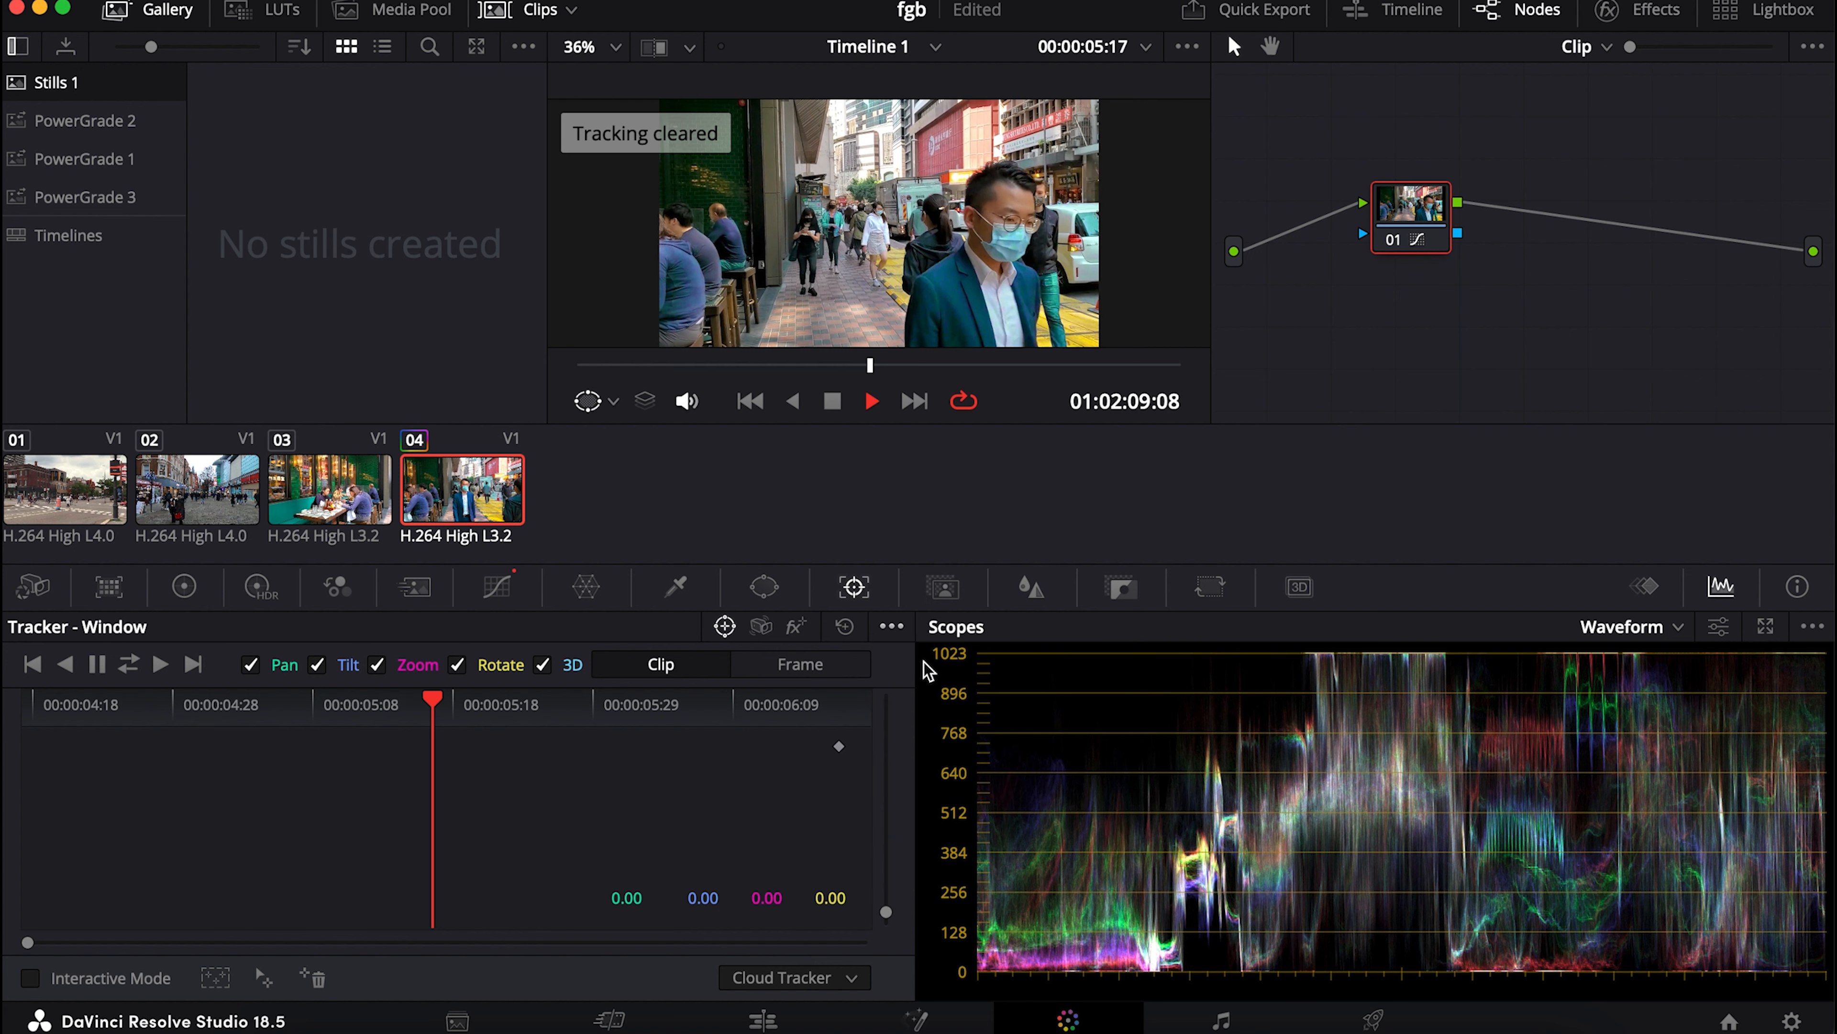
{"action": "left_click", "coordinate": [891, 627]}
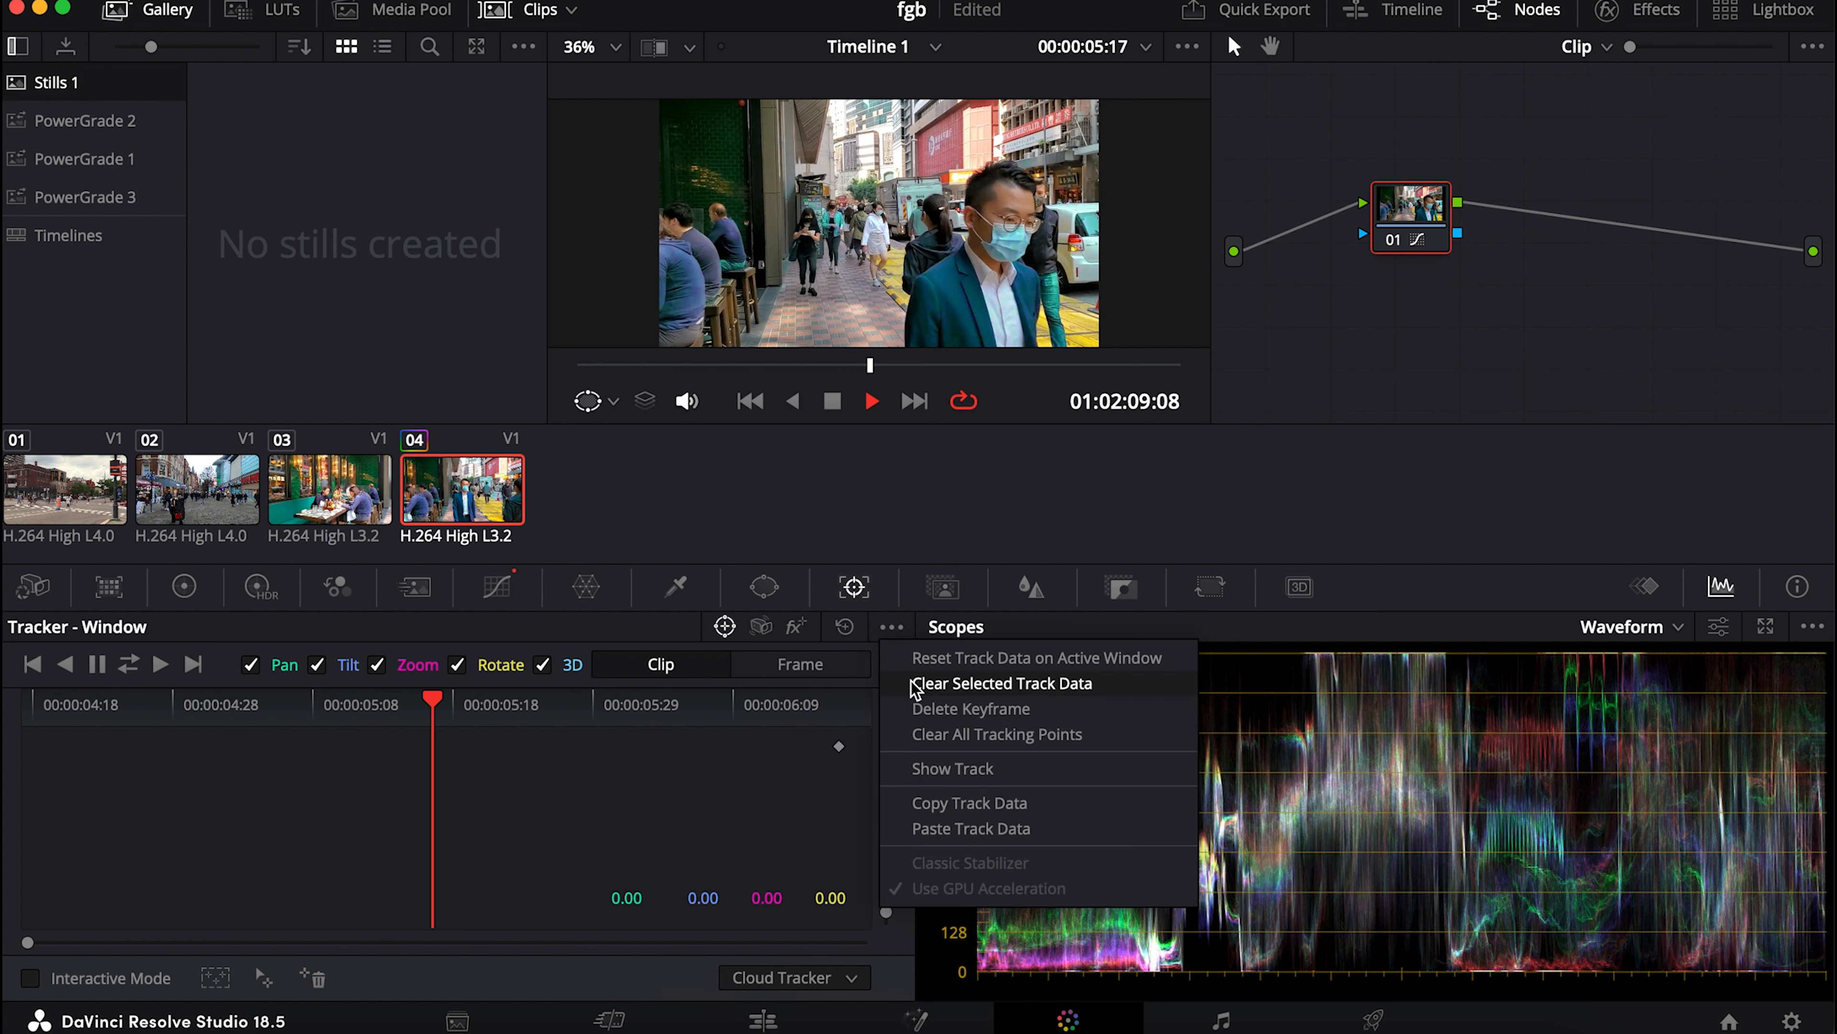
{"action": "left_click", "coordinate": [885, 685]}
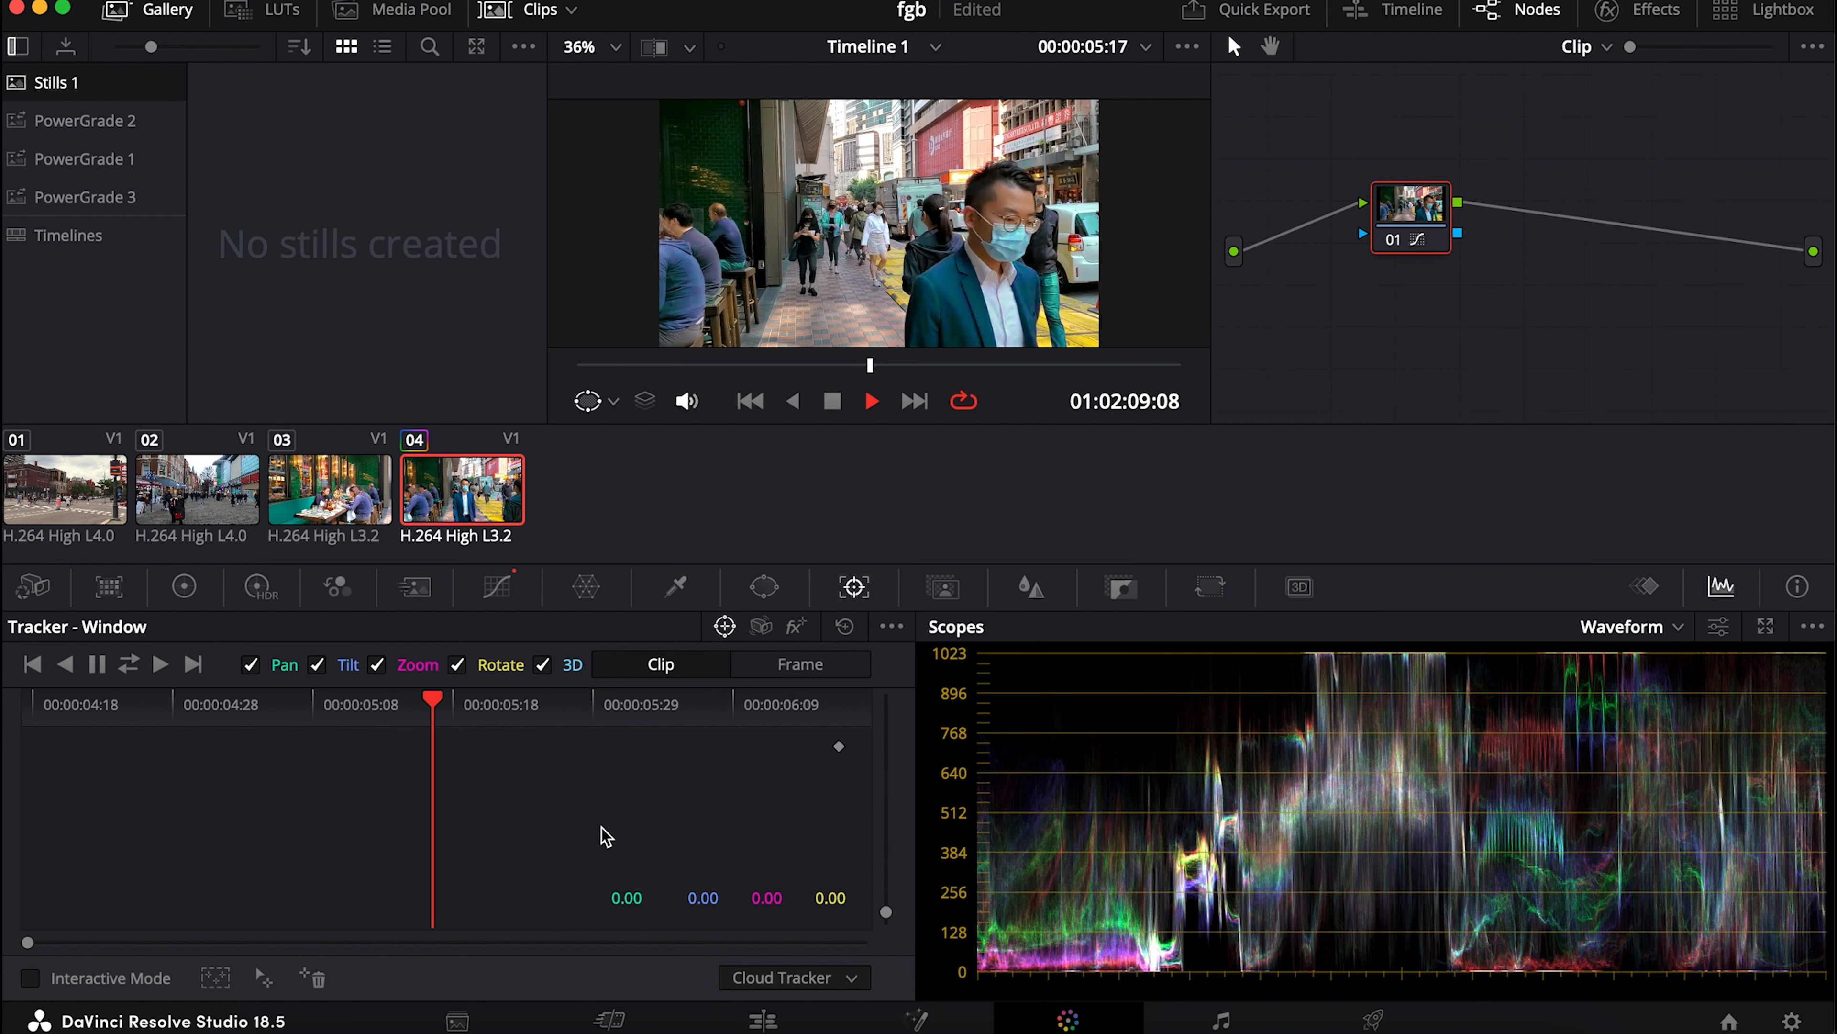
{"action": "key", "text": "super+z"}
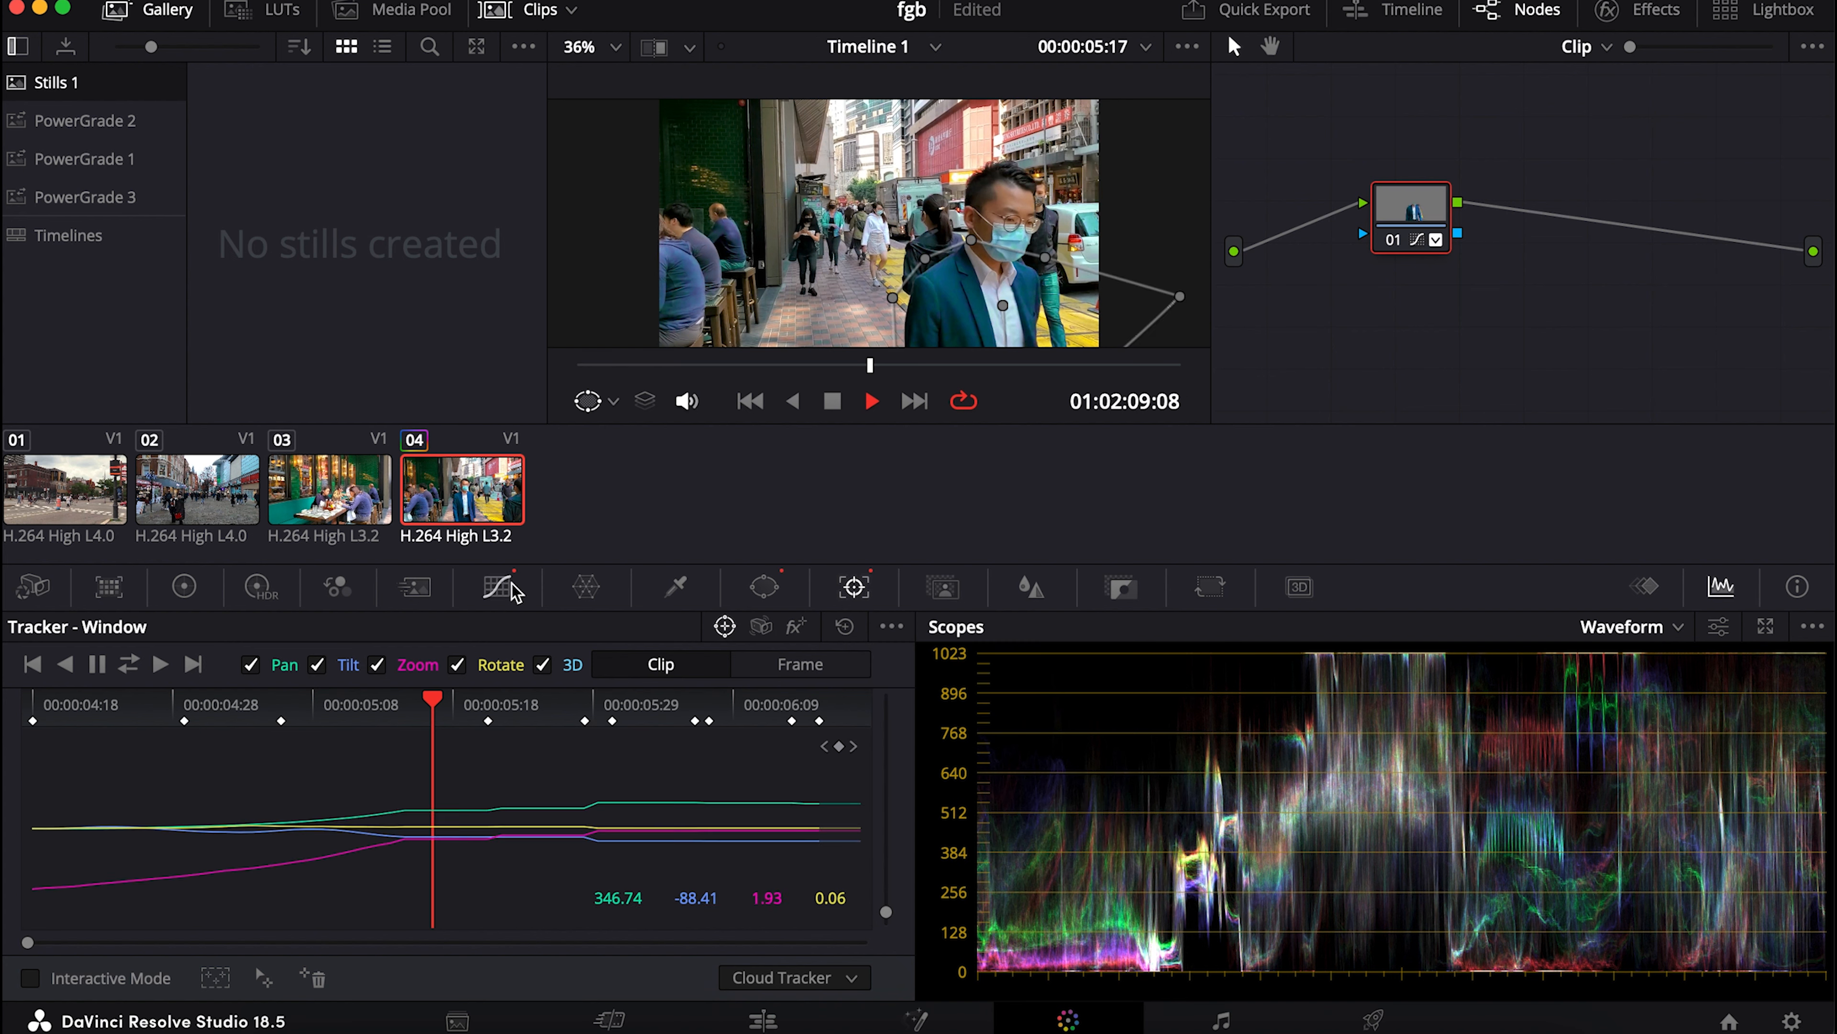
Step: Select the tracking graph's middle section, from about 00:00:04:28 to just past 00:00:05:18, and clear its selected track data
{"action": "left_click_drag", "start_coordinate": [567, 770], "coordinate": [179, 892]}
{"action": "left_click", "coordinate": [892, 626]}
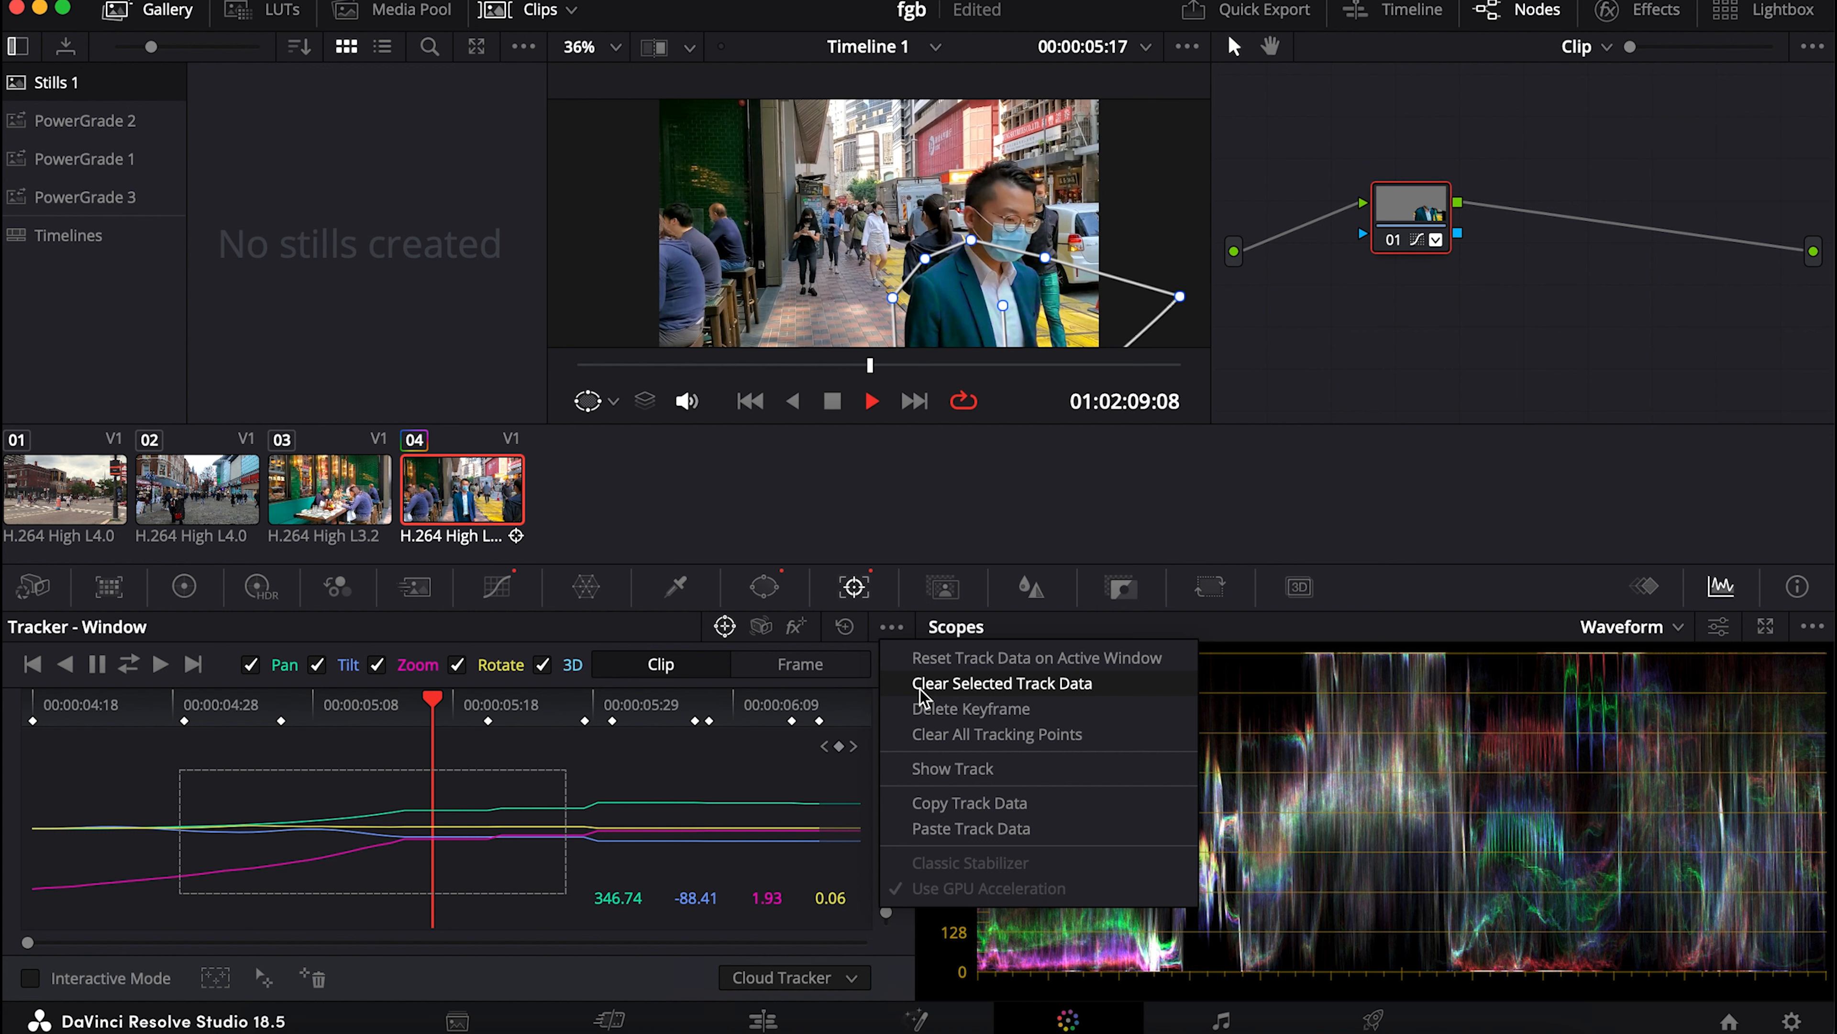
{"action": "left_click", "coordinate": [922, 684]}
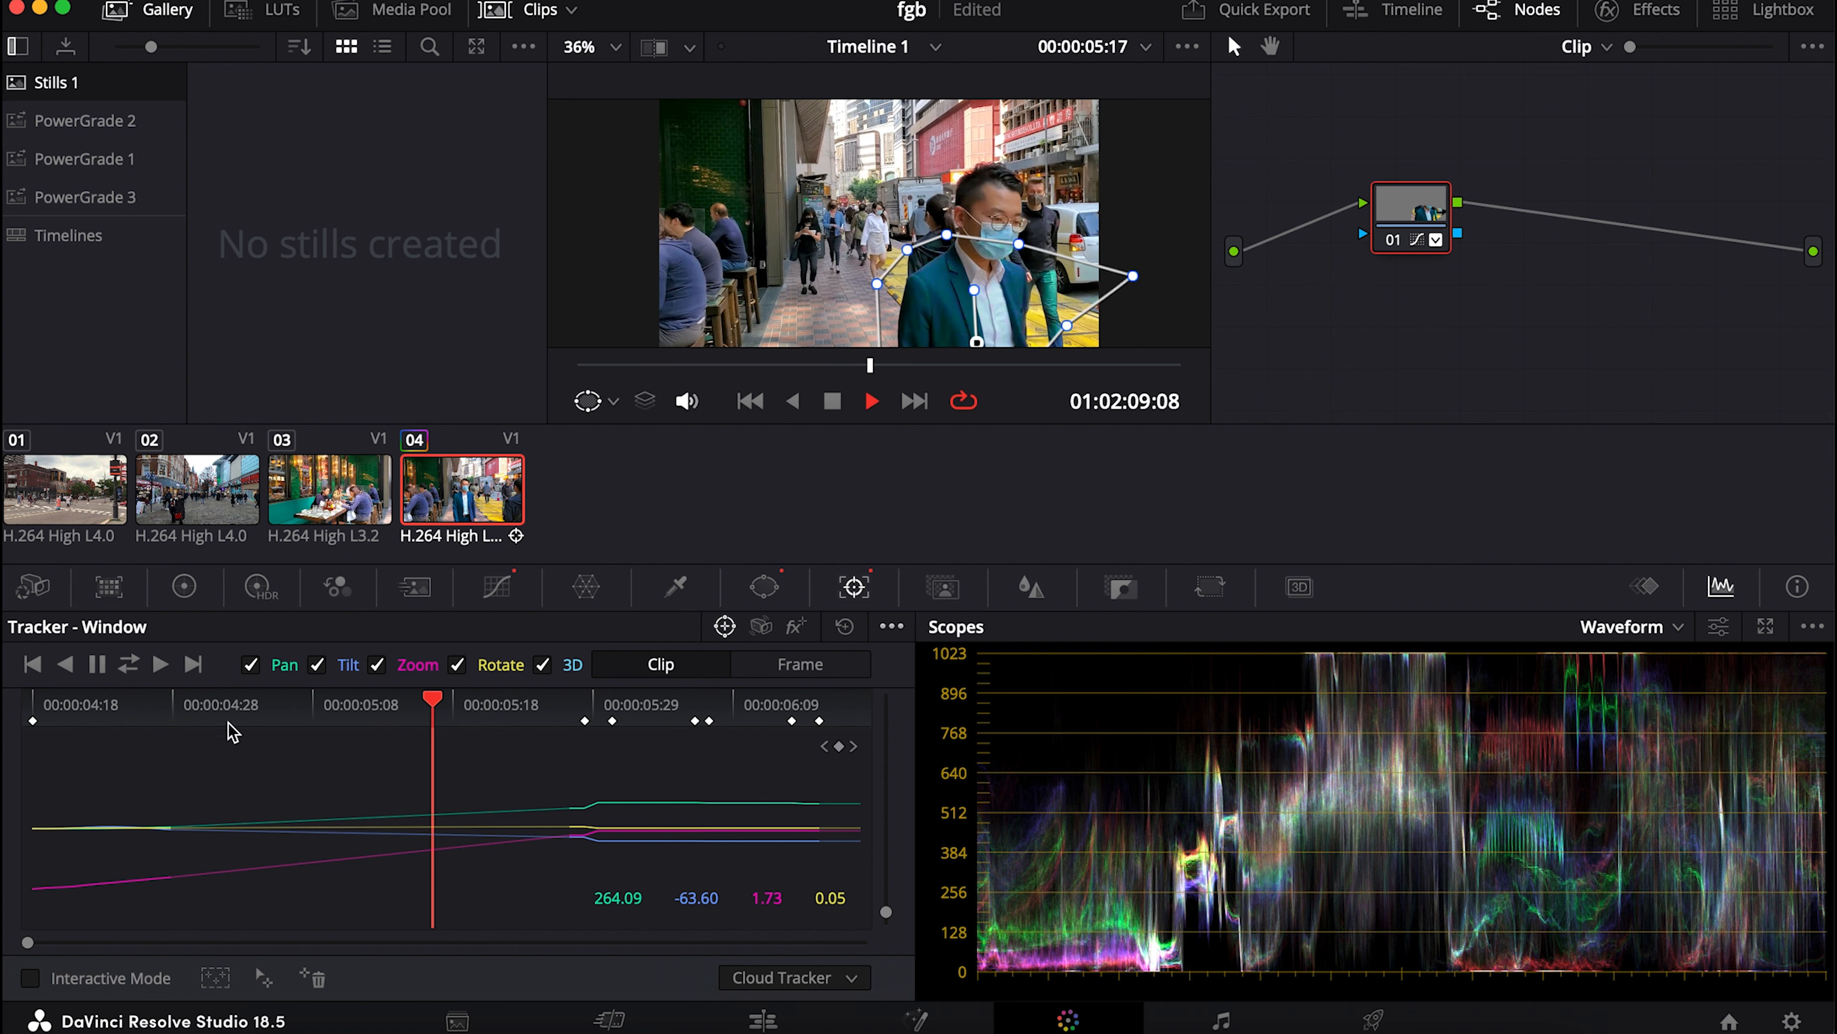
Step: Play back the early part and the rest of the clip to check the window's motion without the cleared track data
{"action": "left_click_drag", "start_coordinate": [159, 733], "coordinate": [148, 731]}
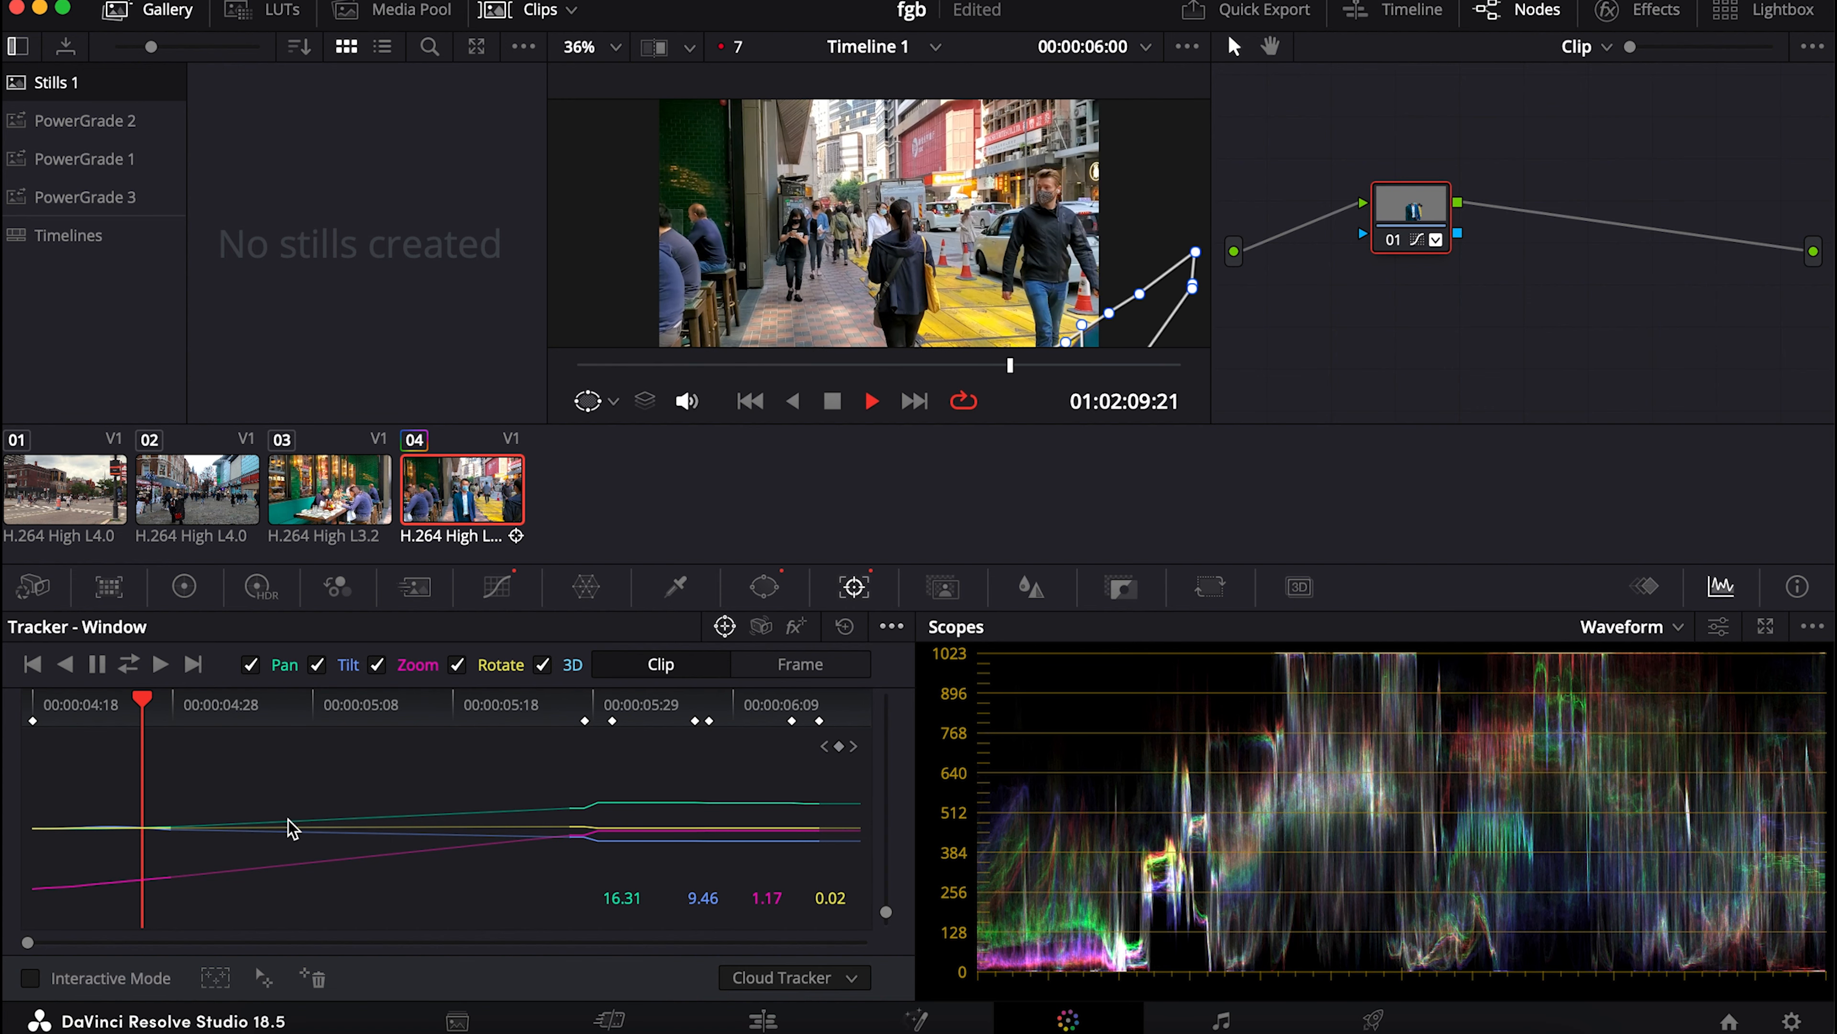
{"action": "key", "text": "space"}
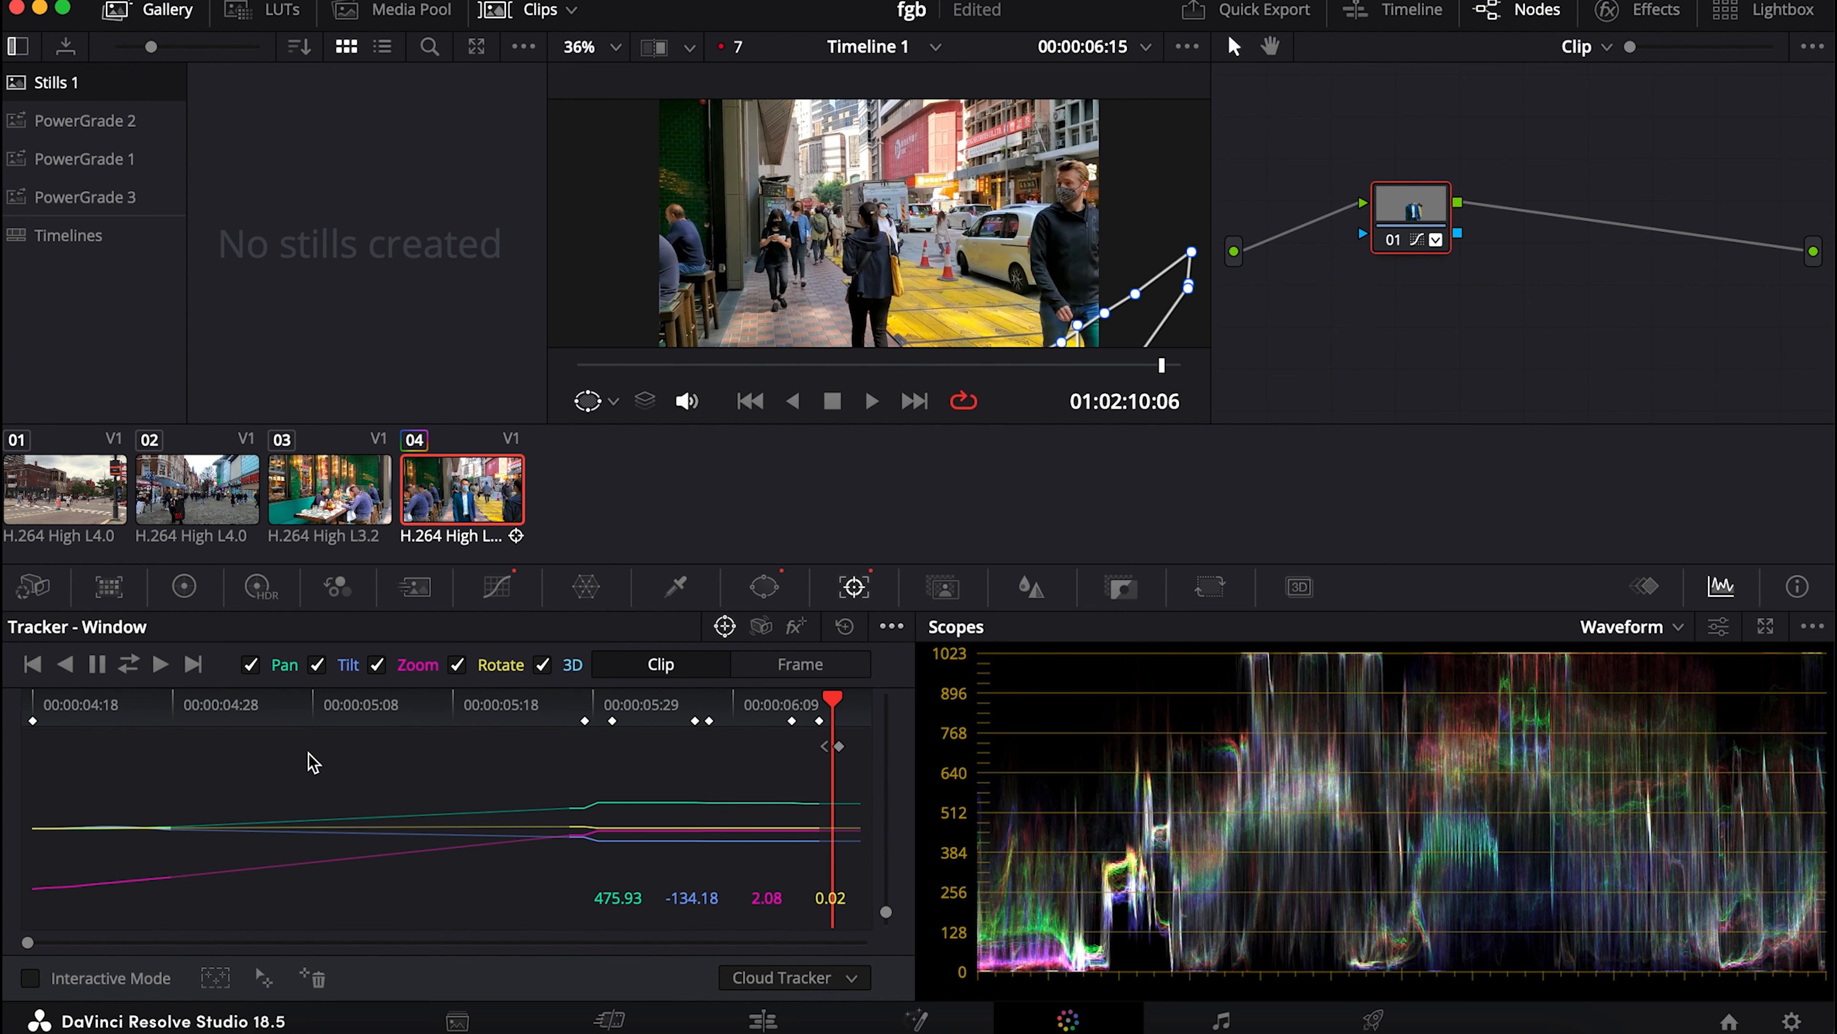
{"action": "left_click", "coordinate": [115, 703]}
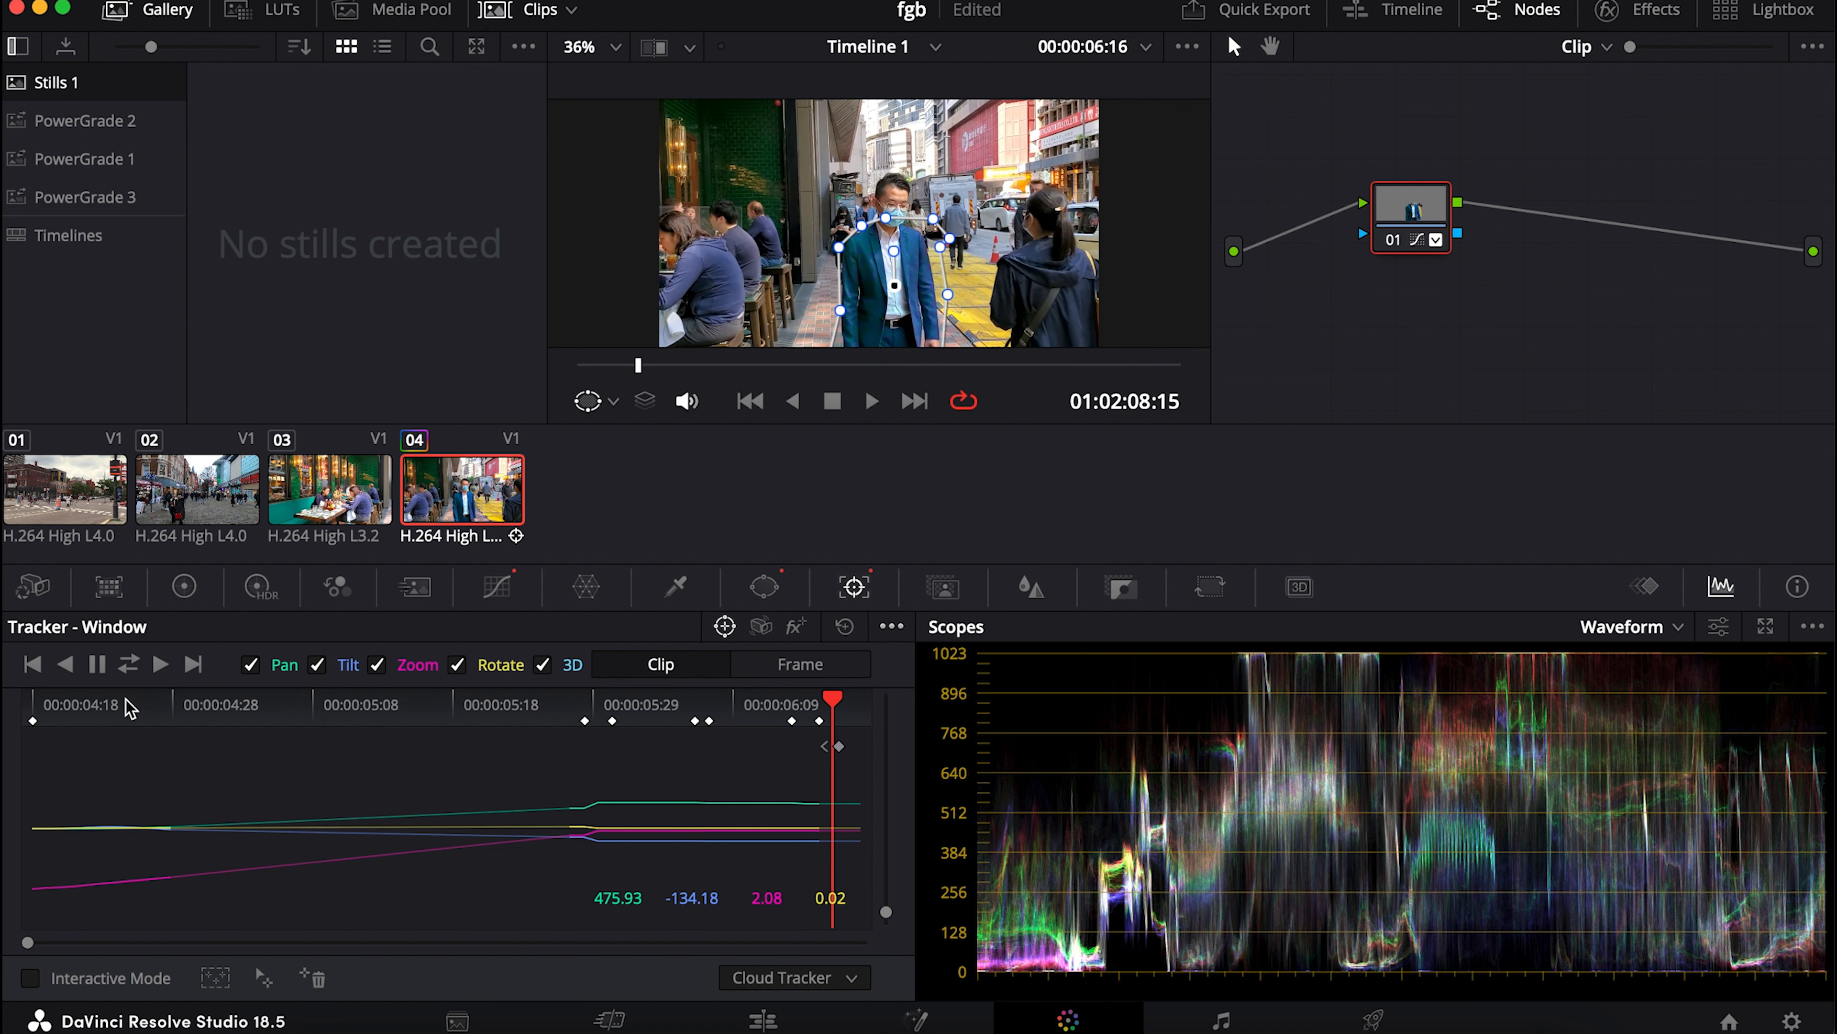
{"action": "key", "text": "space"}
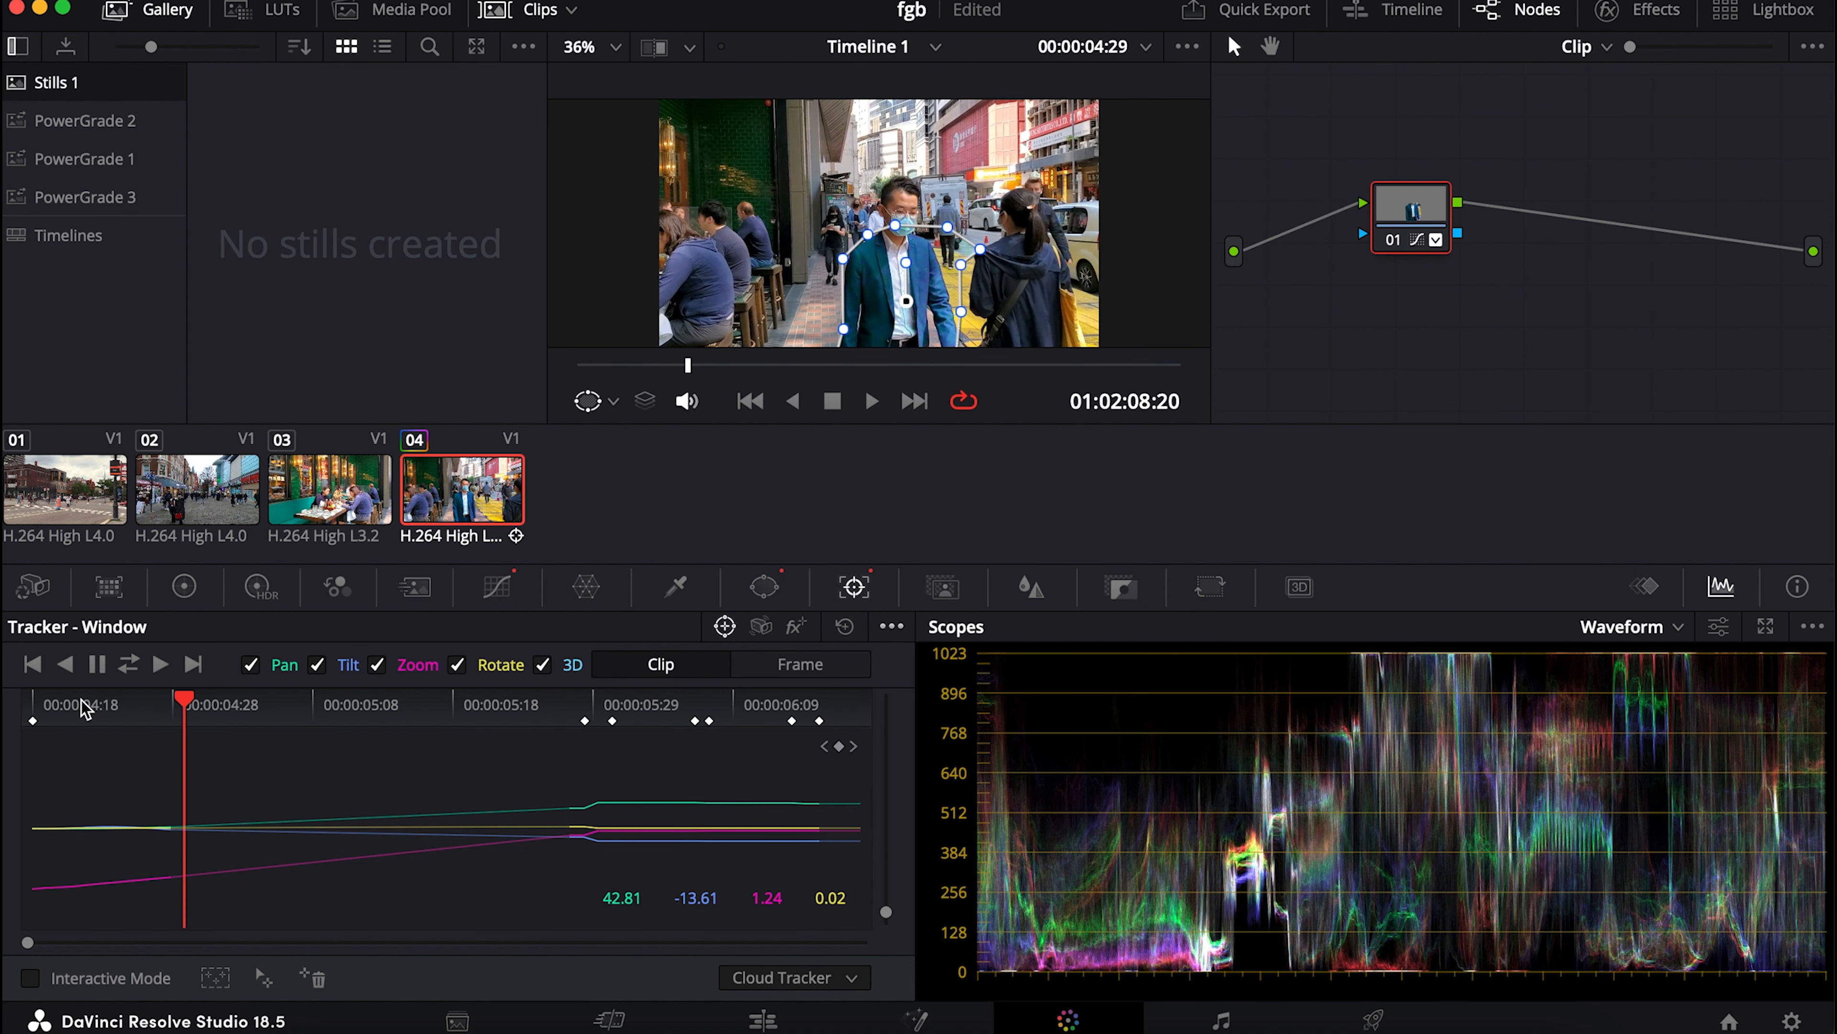
{"action": "key", "text": "space"}
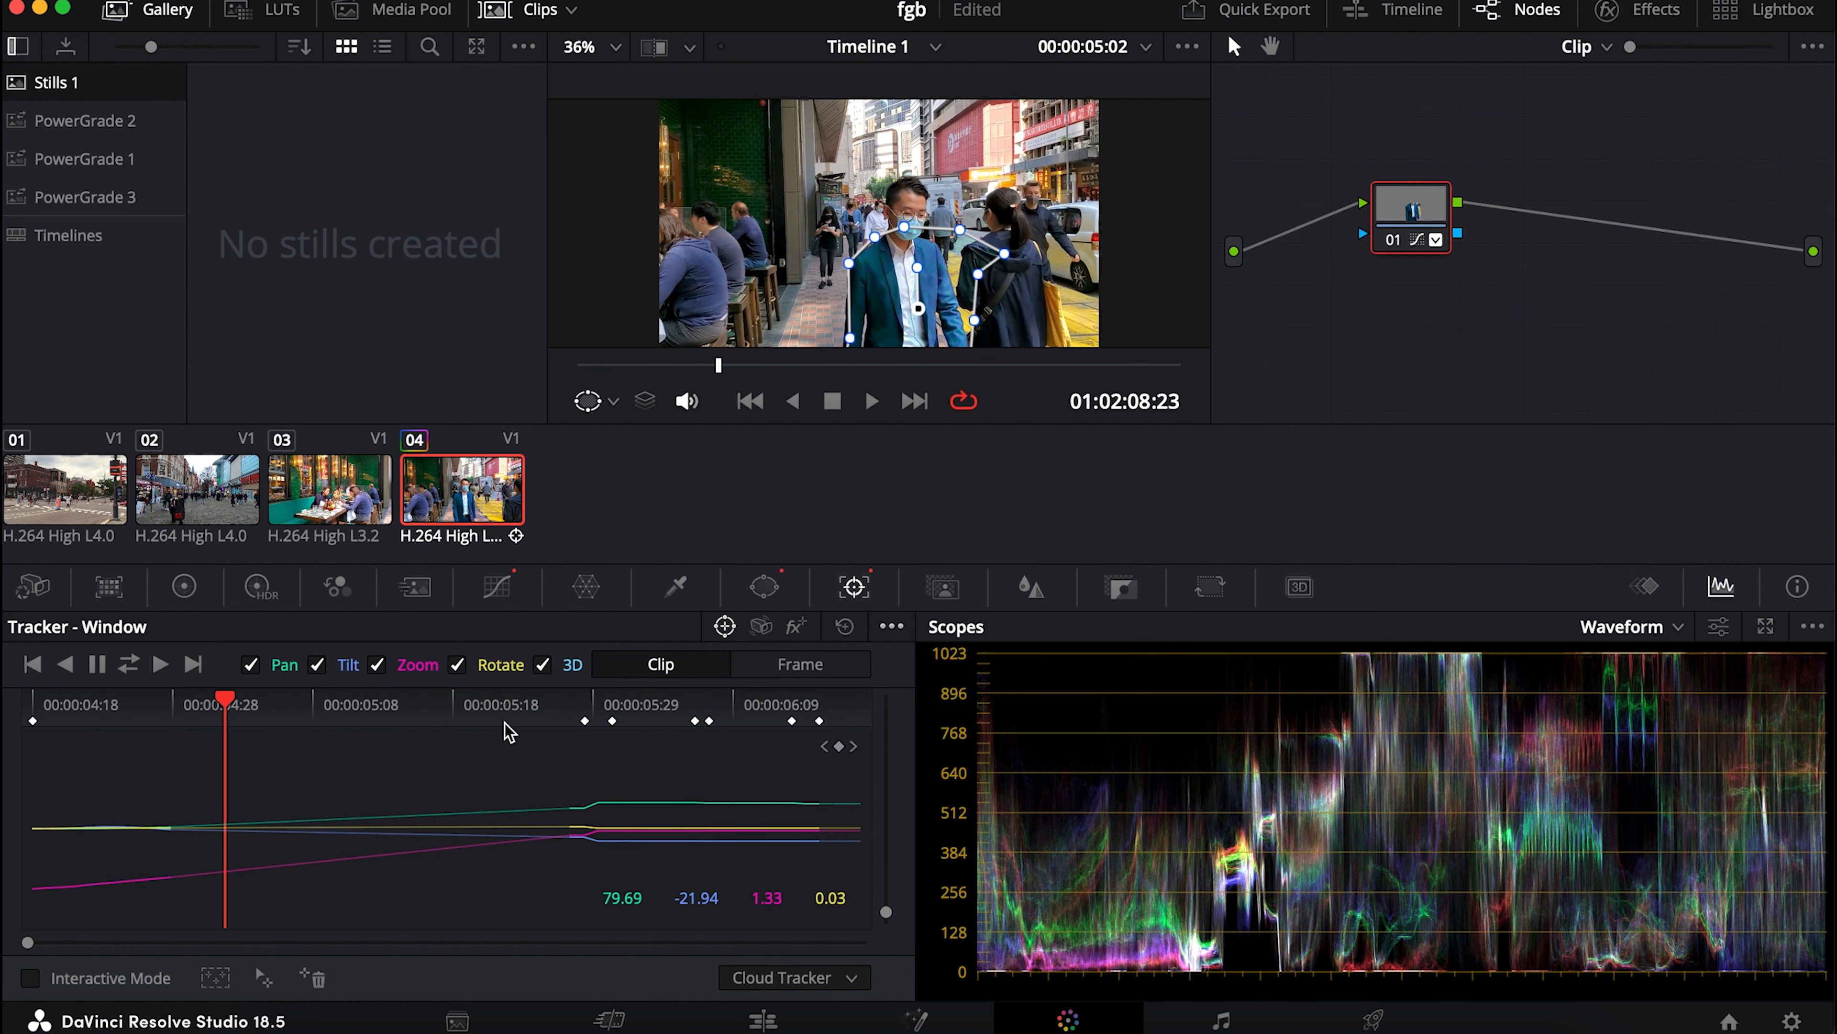
Step: Select a wider section of the tracking graph, starting before 00:00:04:28, and clear its selected track data
{"action": "left_click_drag", "start_coordinate": [565, 790], "coordinate": [197, 942]}
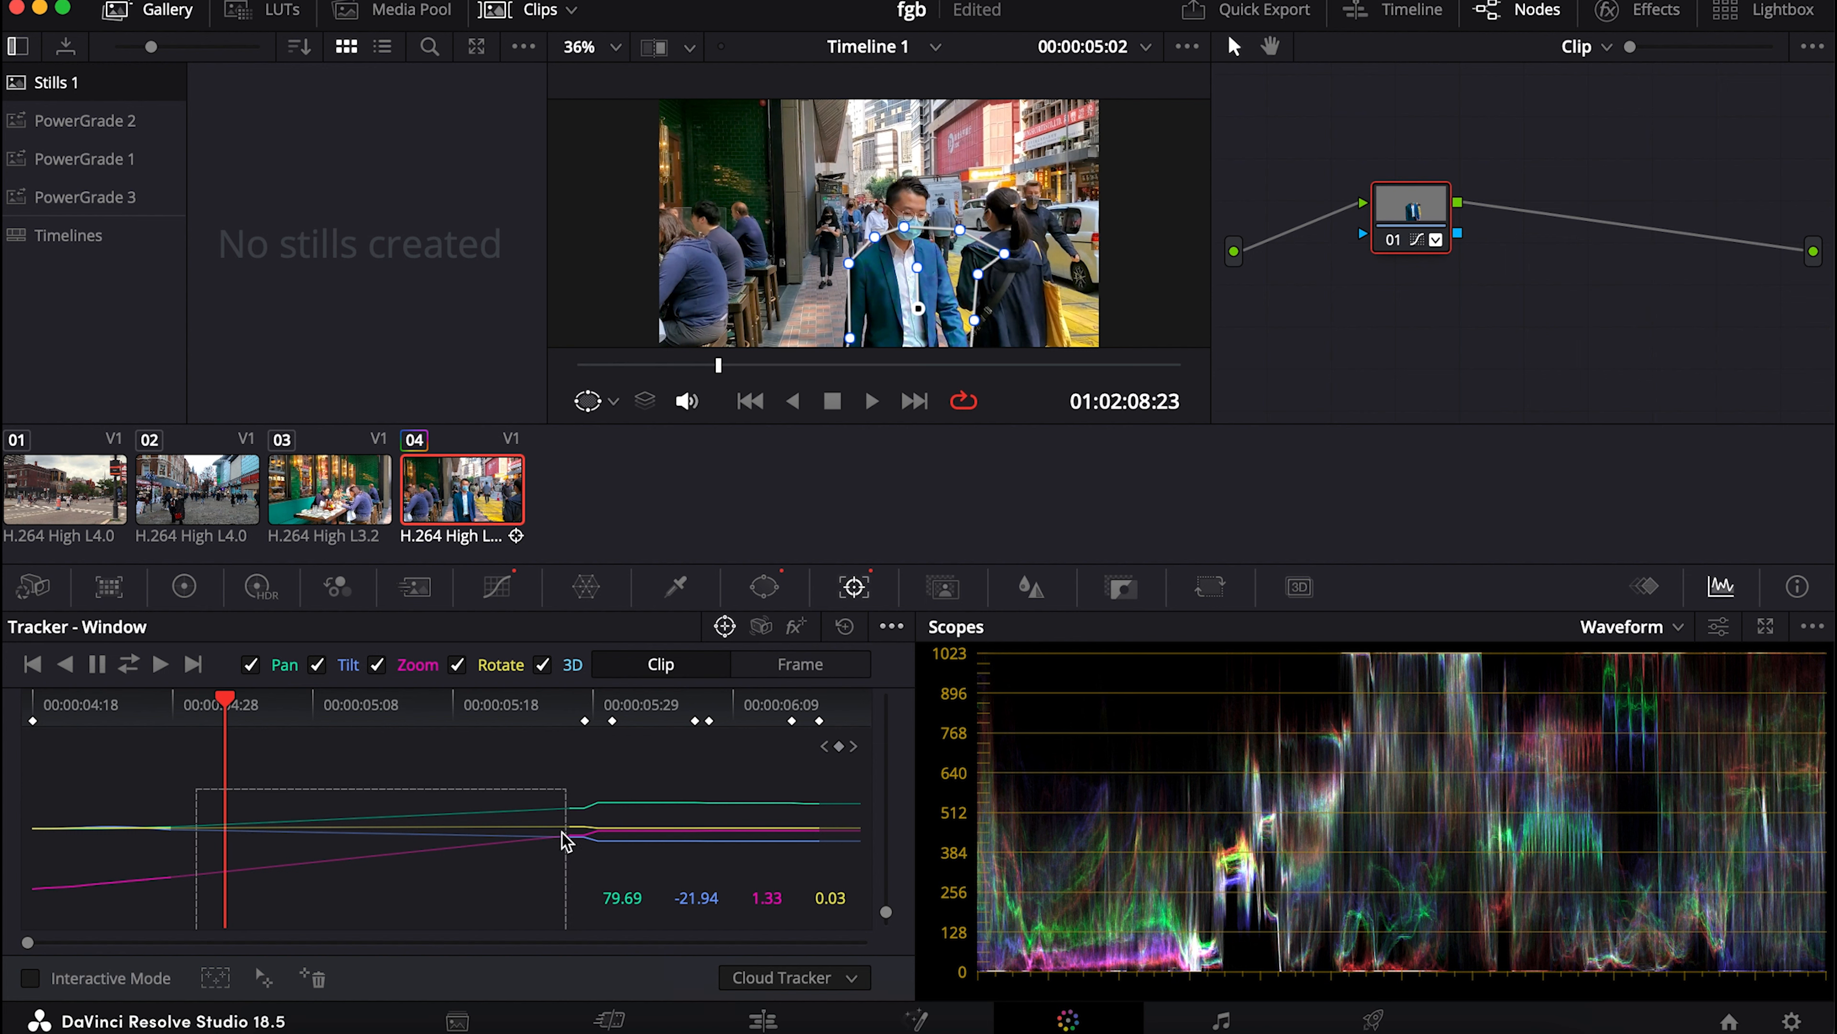
{"action": "left_click", "coordinate": [535, 799]}
{"action": "left_click_drag", "start_coordinate": [567, 771], "coordinate": [136, 902]}
{"action": "left_click", "coordinate": [891, 626]}
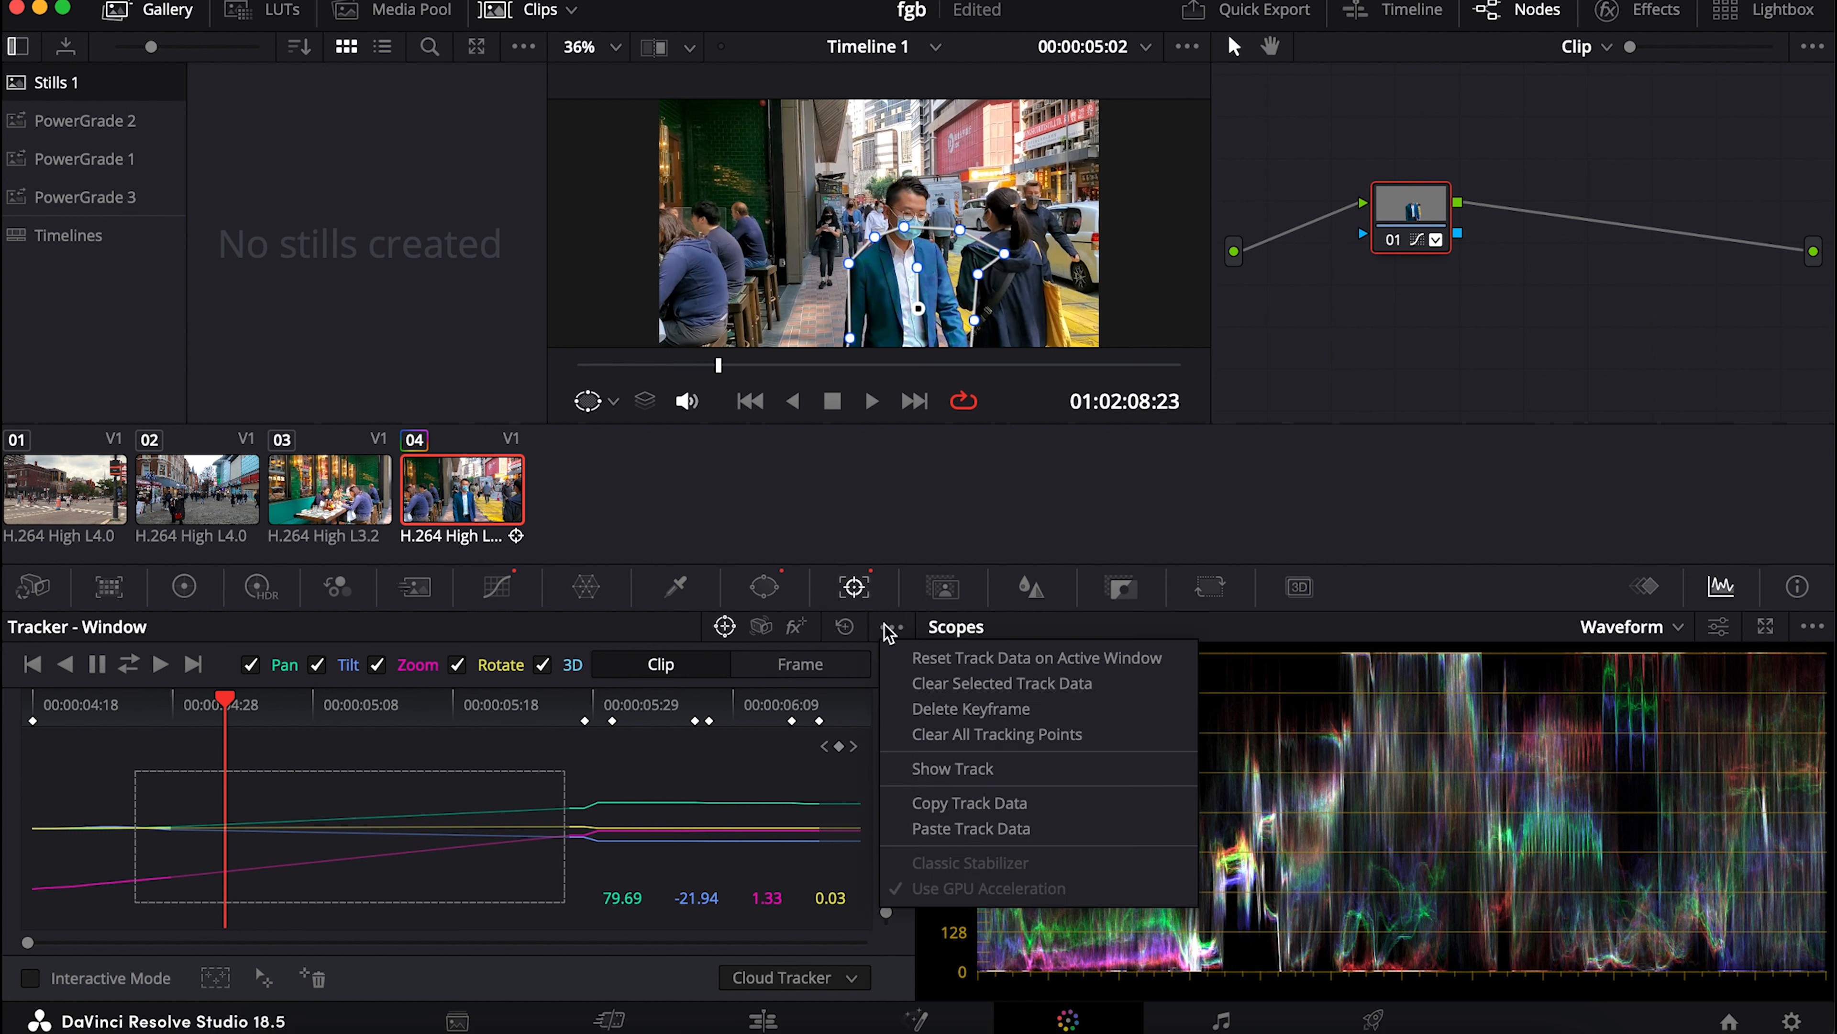
{"action": "left_click", "coordinate": [932, 693]}
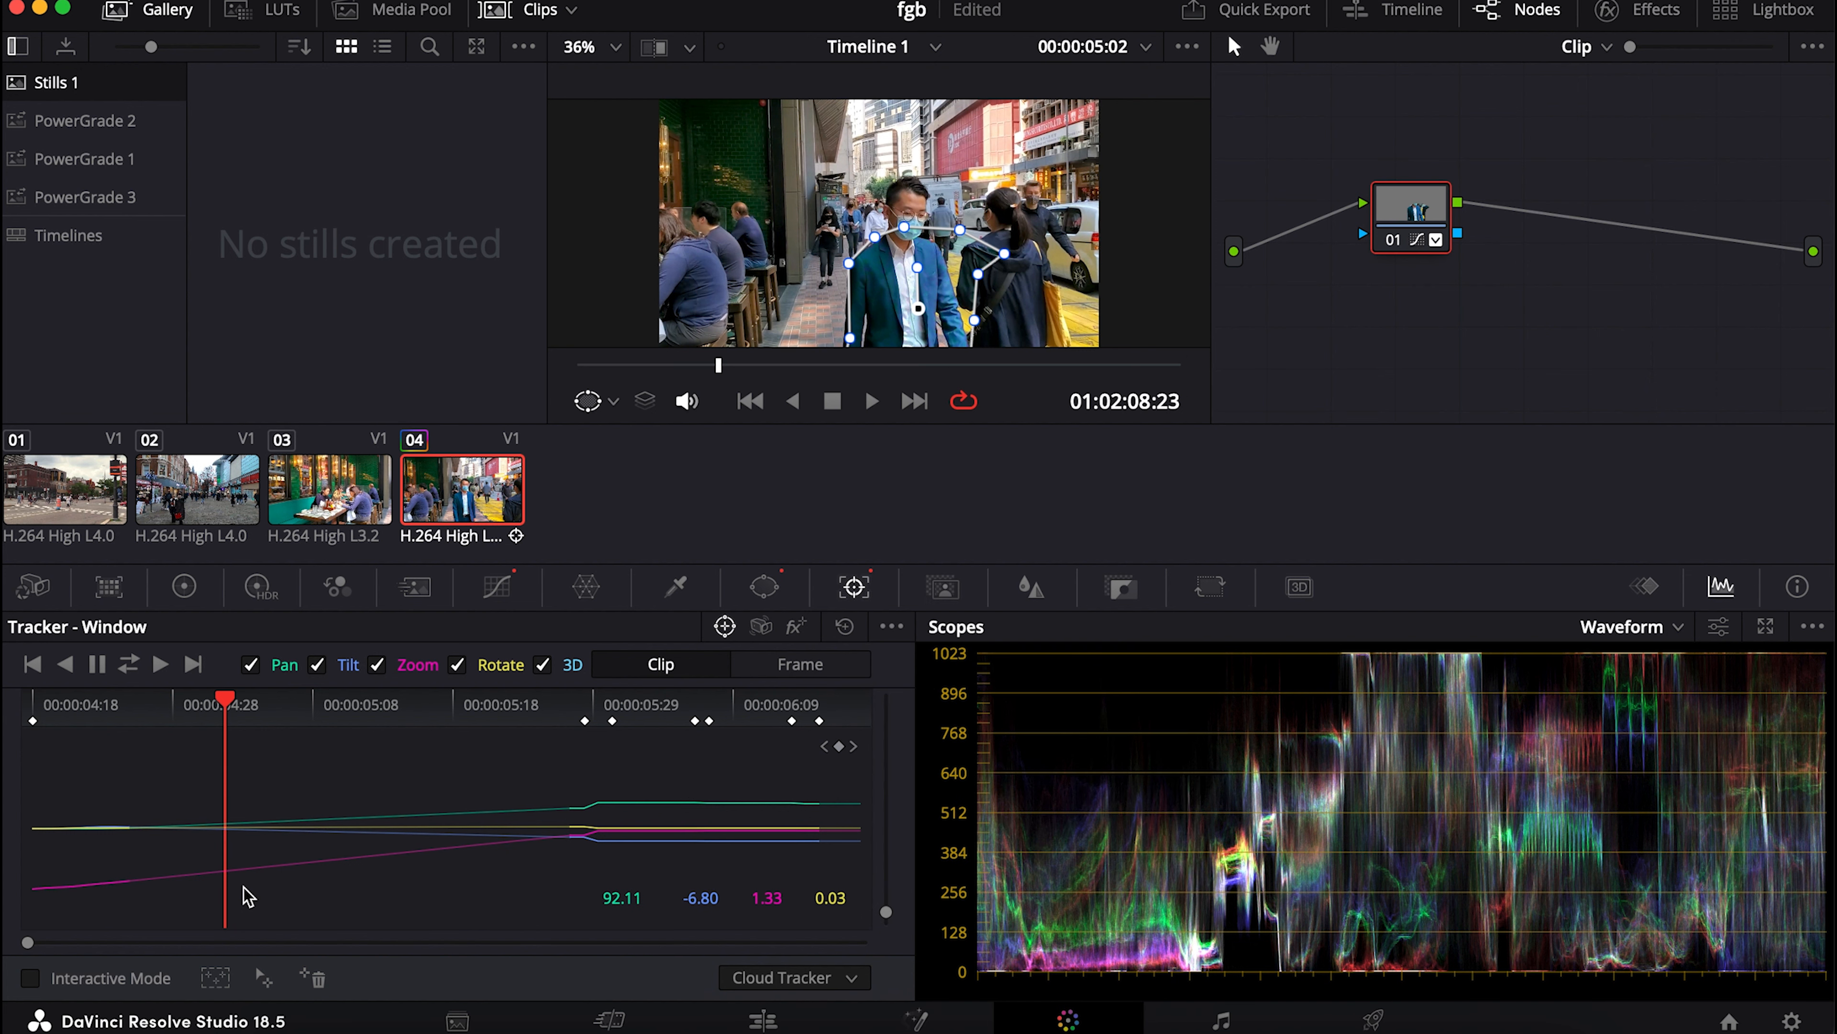
Step: Select the last section of the tracking graph through the clip's end and clear its selected track data
{"action": "left_click_drag", "start_coordinate": [553, 777], "coordinate": [855, 919]}
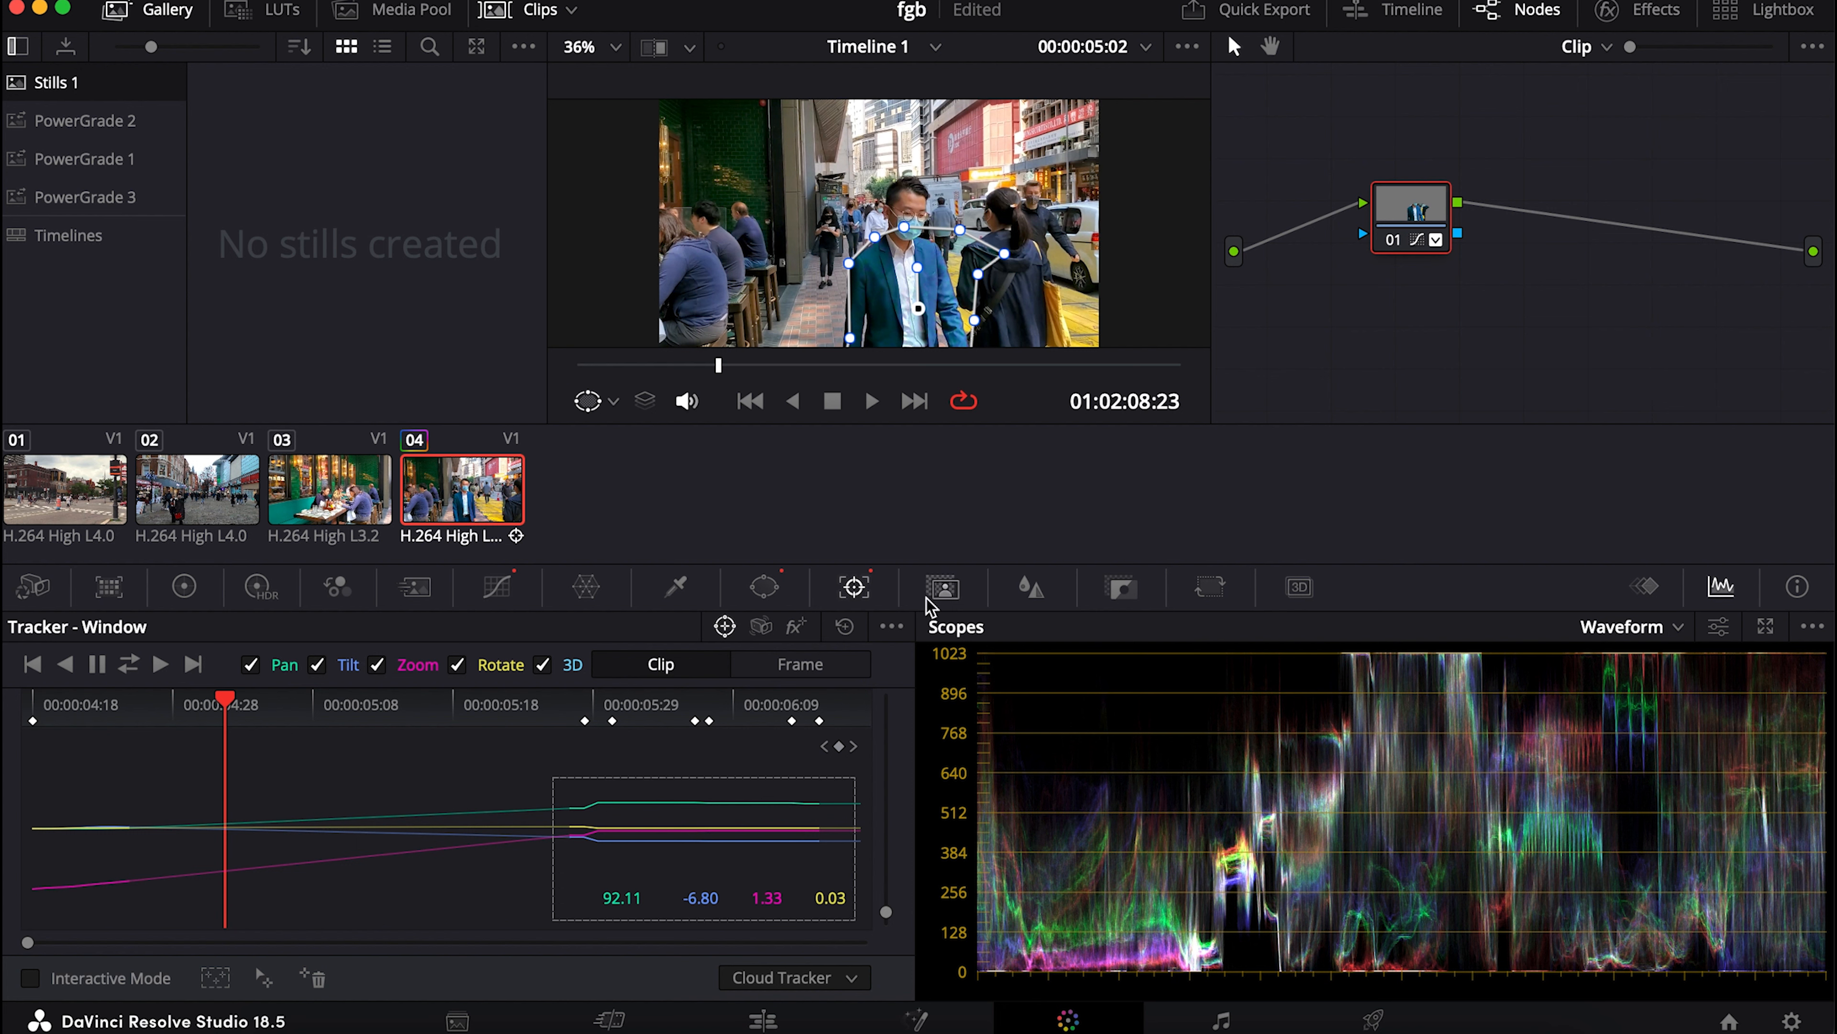
{"action": "left_click", "coordinate": [891, 626]}
{"action": "left_click", "coordinate": [920, 703]}
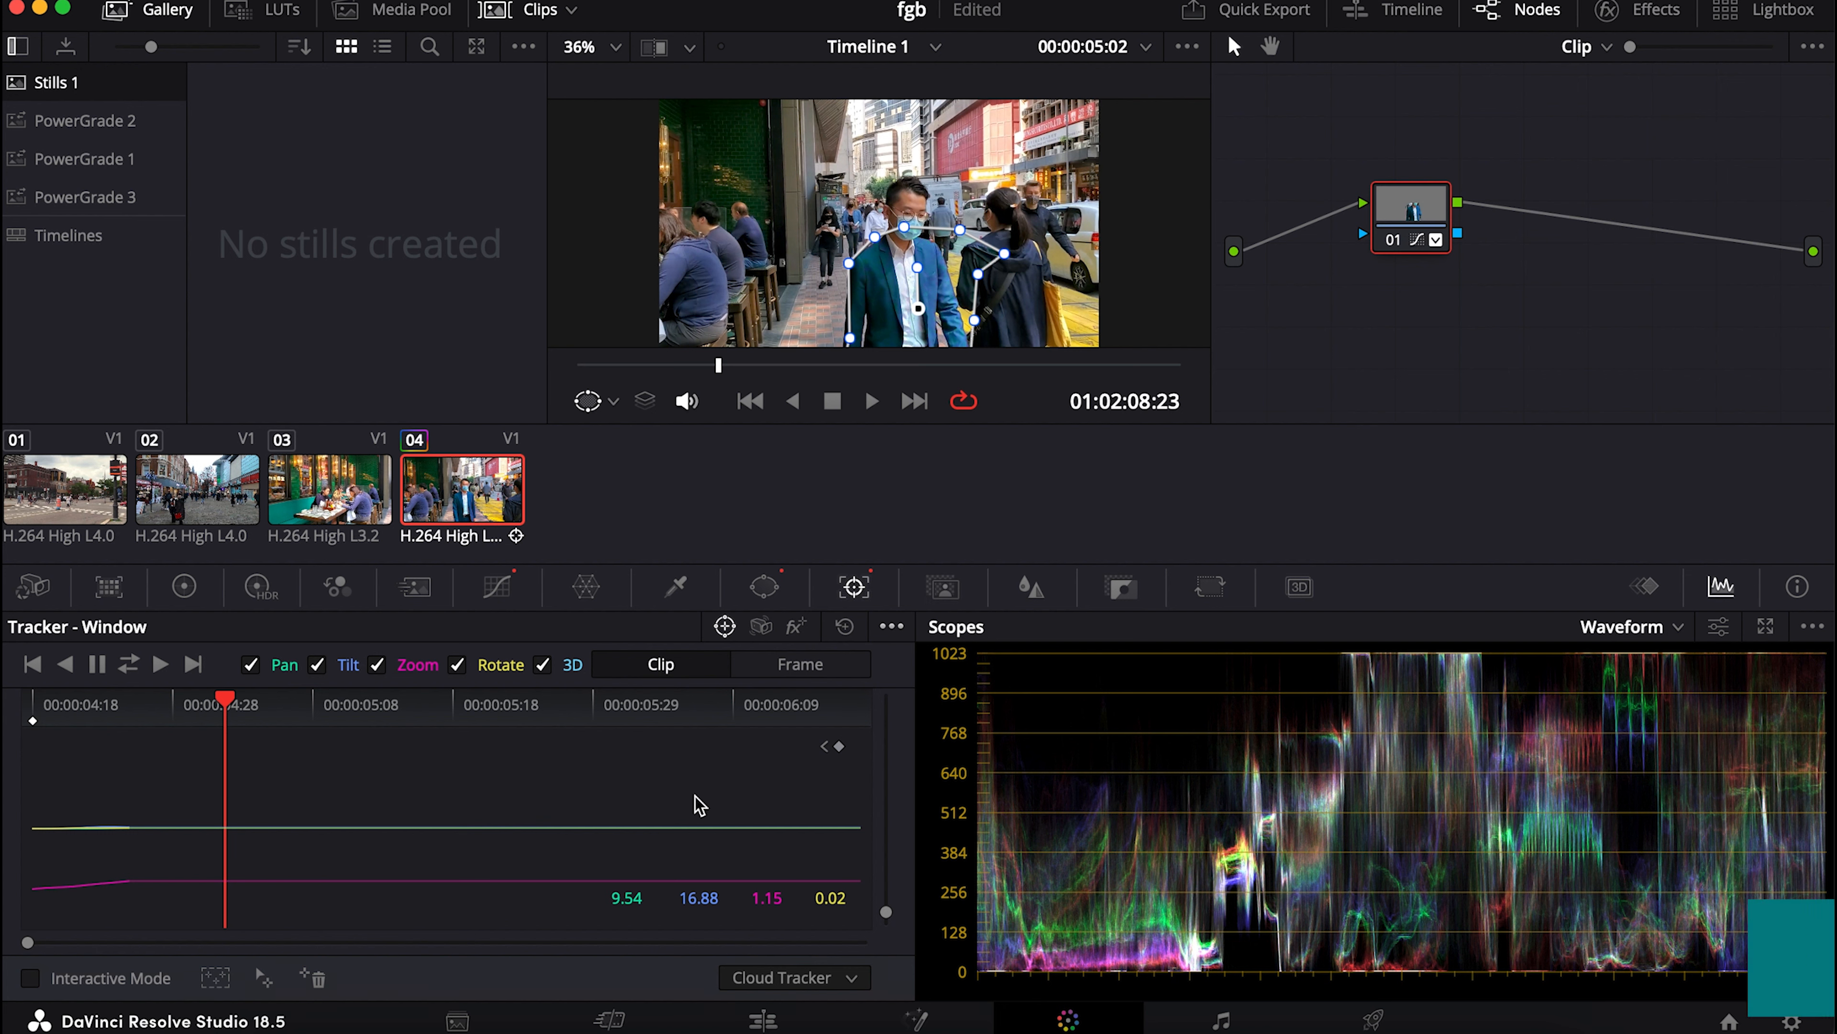
{"action": "left_click", "coordinate": [892, 626]}
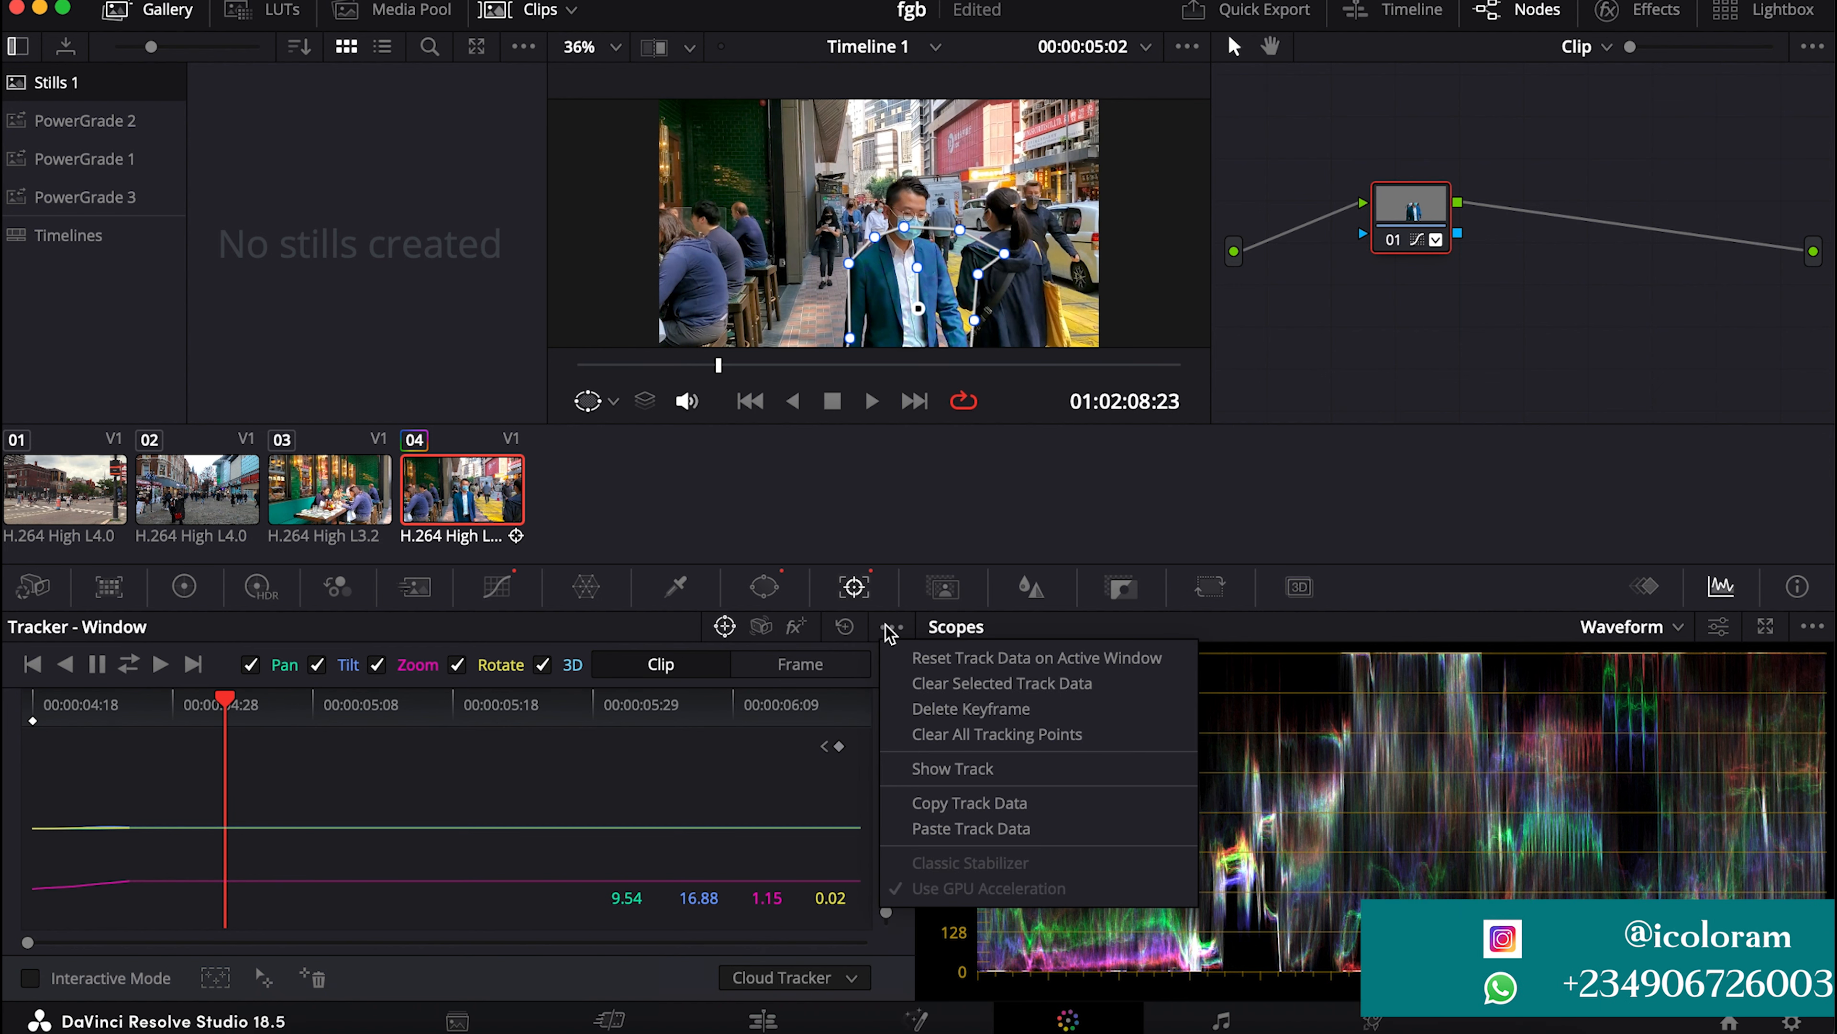
{"action": "left_click", "coordinate": [686, 792]}
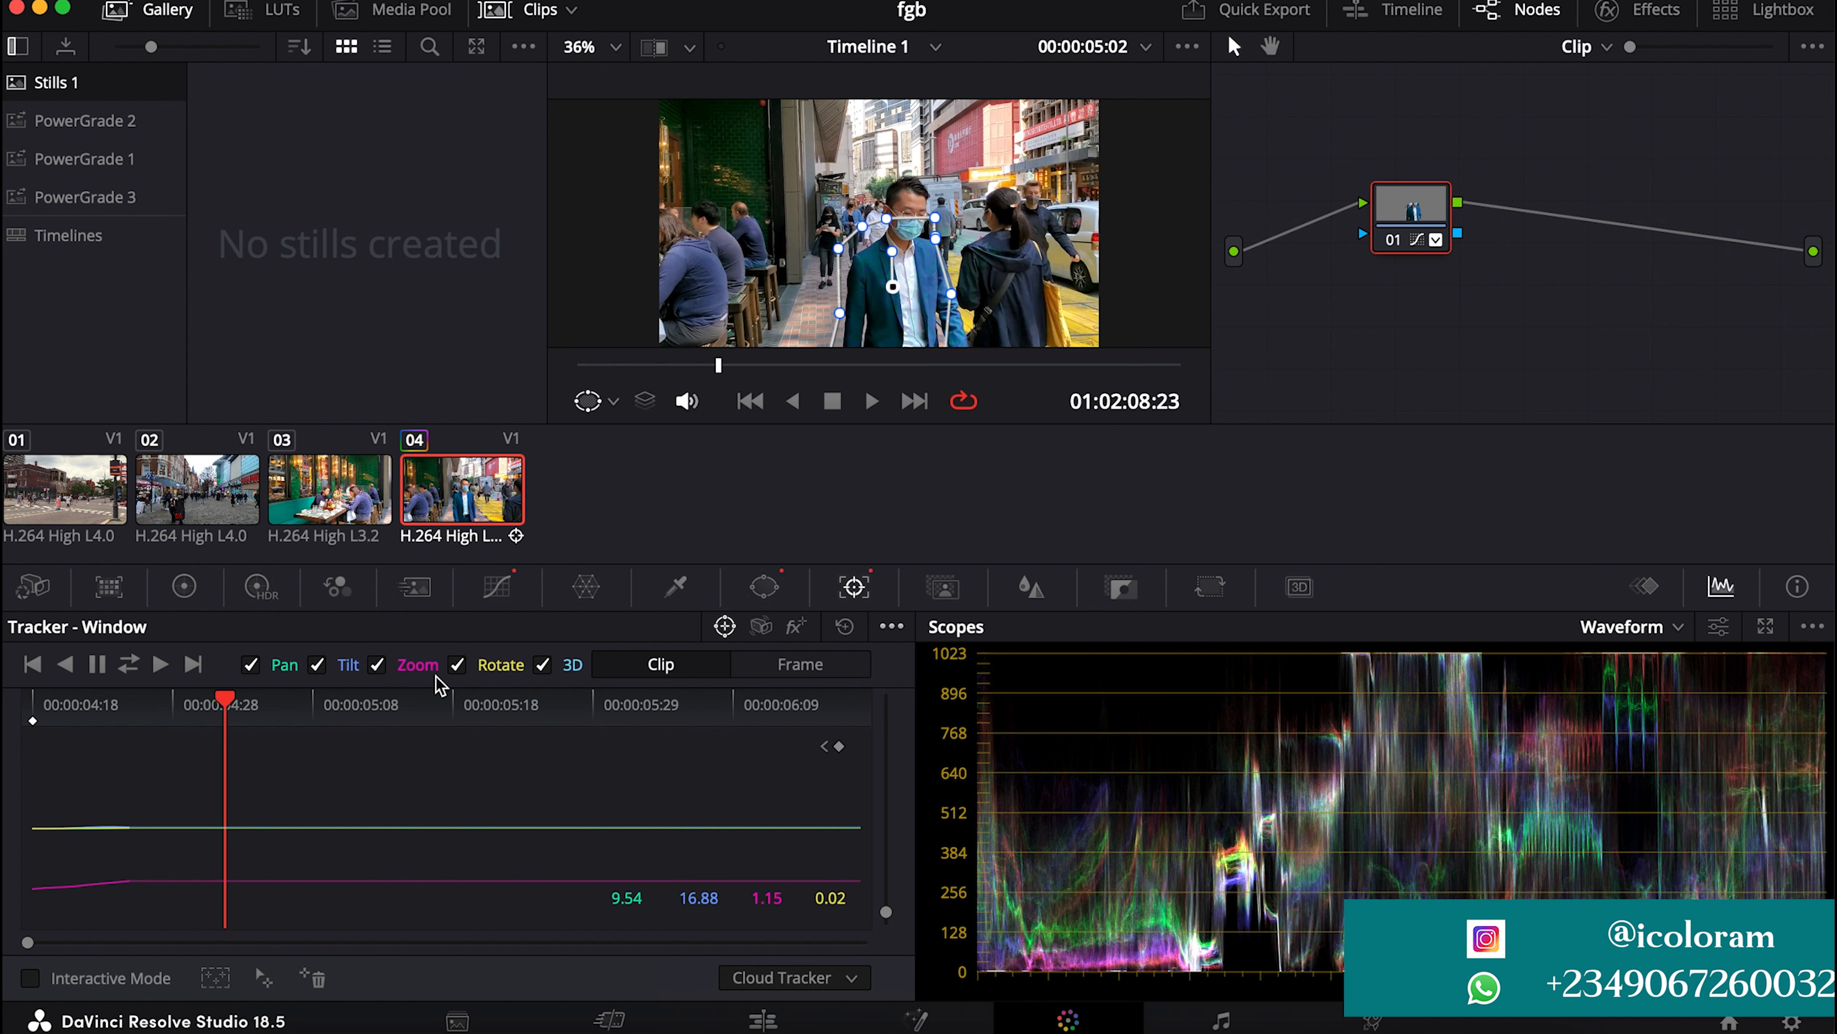
Step: Disable the tracker's Pan, Tilt, Zoom, Rotate and 3D analysis
{"action": "left_click", "coordinate": [251, 664]}
{"action": "left_click", "coordinate": [317, 663]}
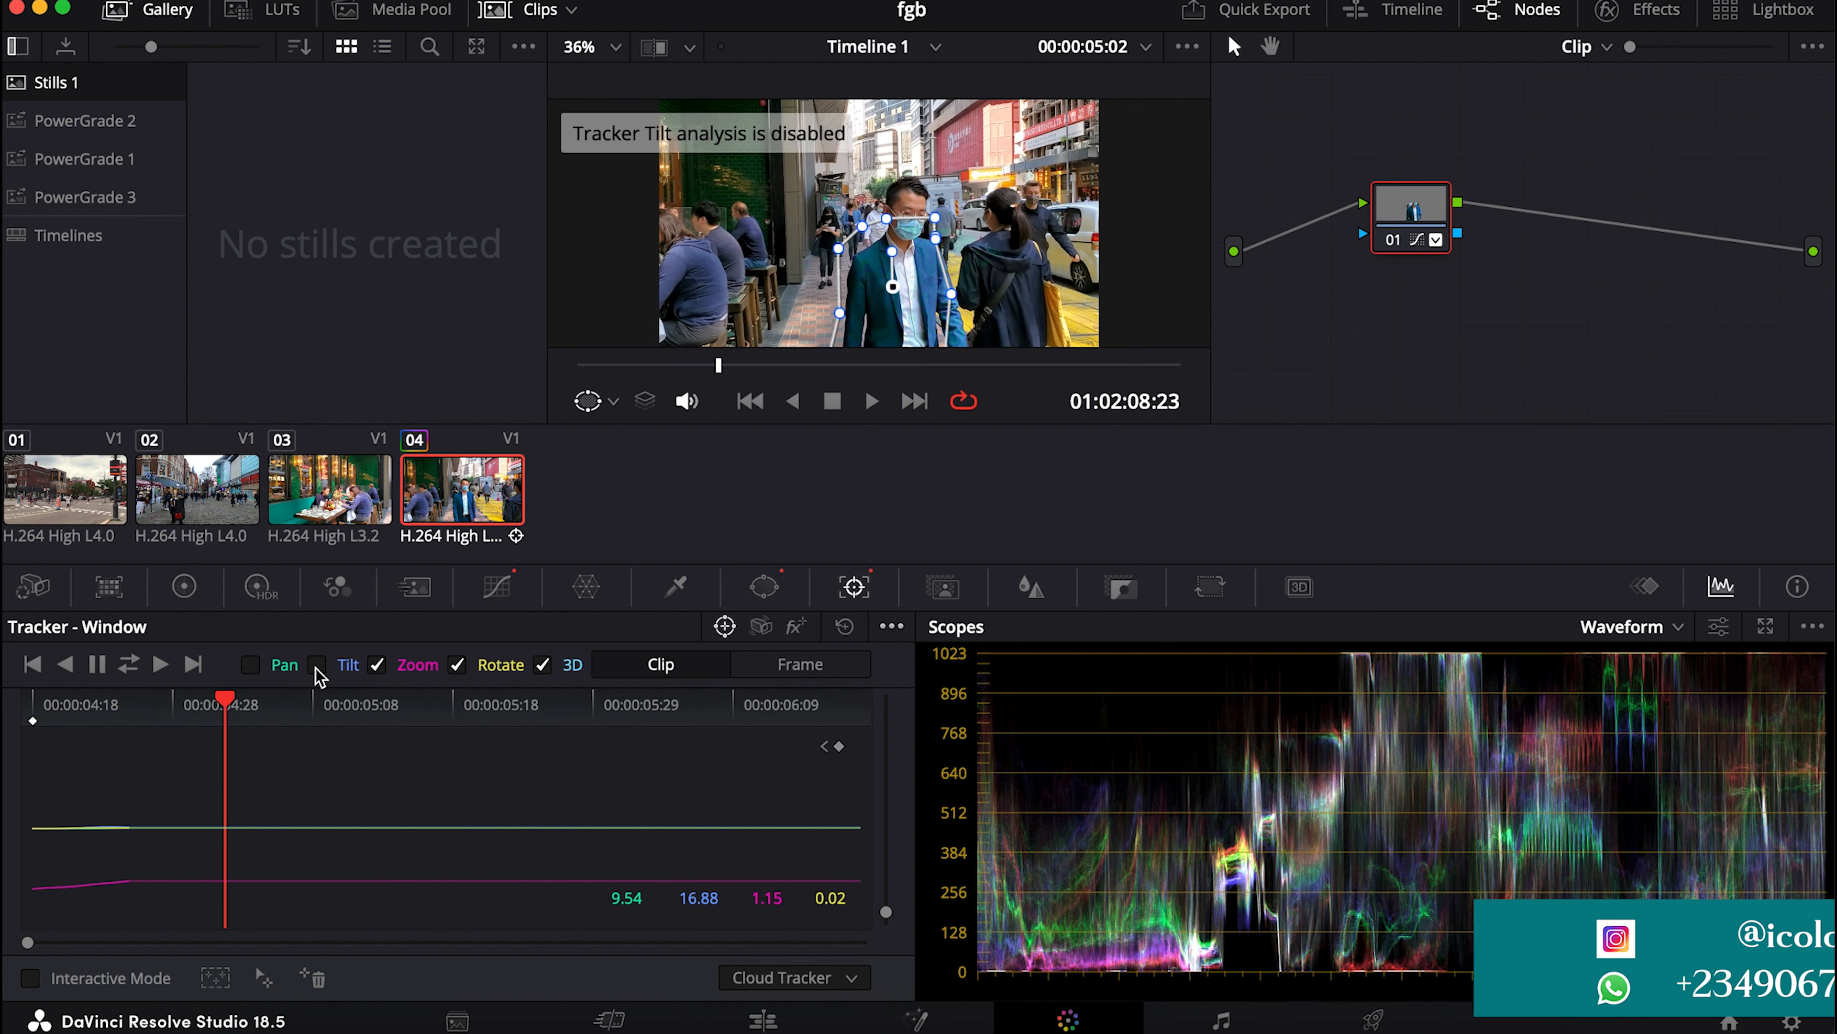
{"action": "left_click", "coordinate": [377, 664]}
{"action": "left_click", "coordinate": [457, 664]}
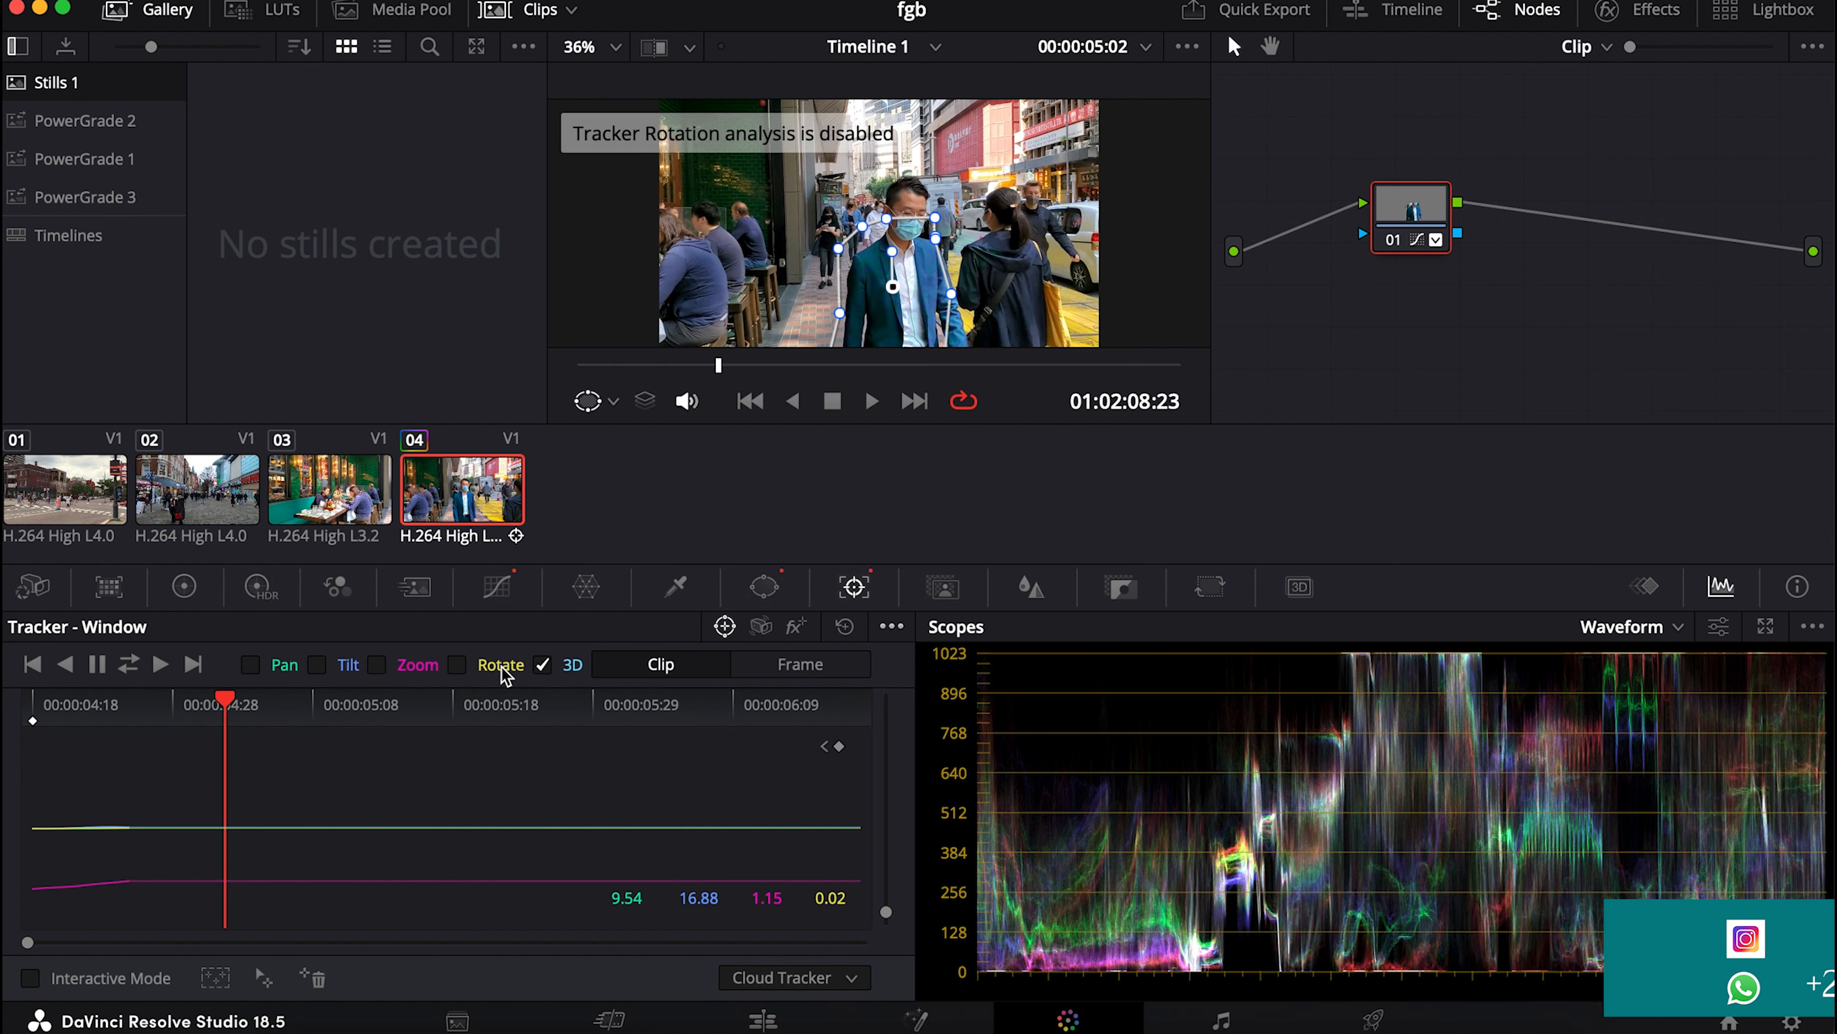
{"action": "left_click", "coordinate": [542, 664]}
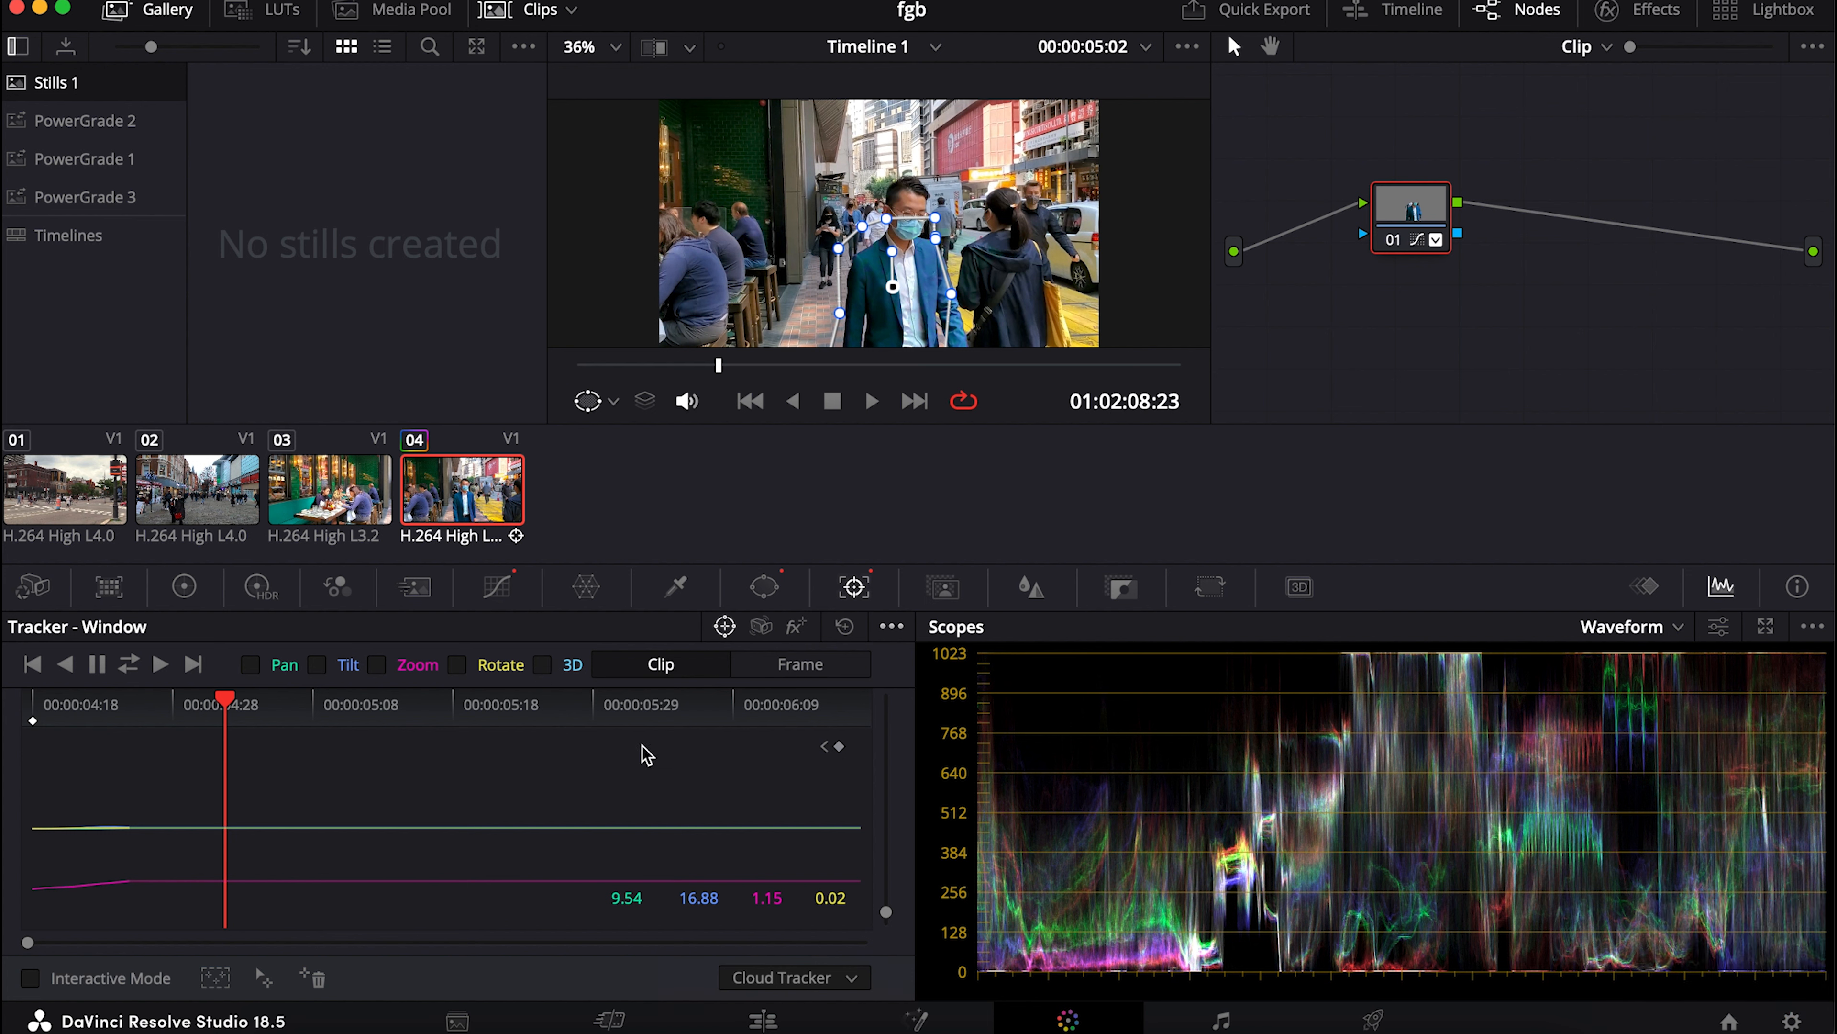
Step: Reset the window's tracking, track it forward with only Pan from 00:00:05:15, and play back the result from the clip's start
{"action": "left_click", "coordinate": [844, 627]}
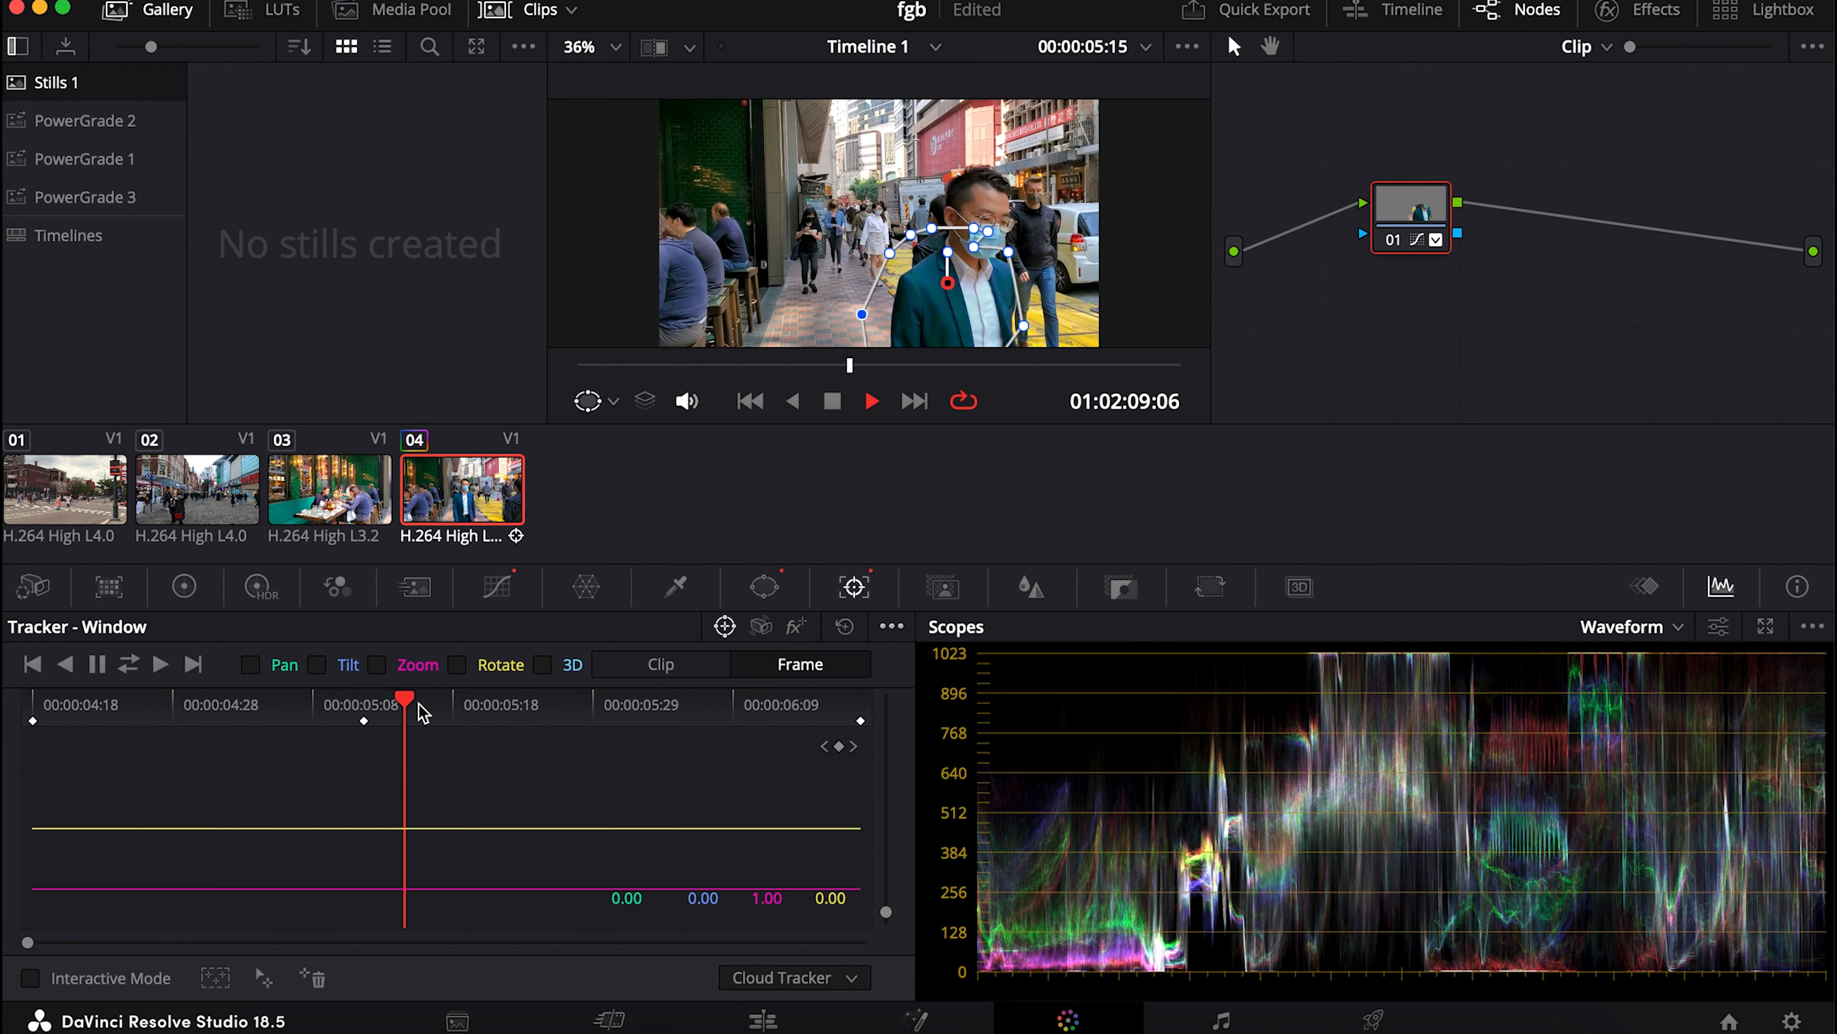
{"action": "left_click", "coordinate": [250, 664]}
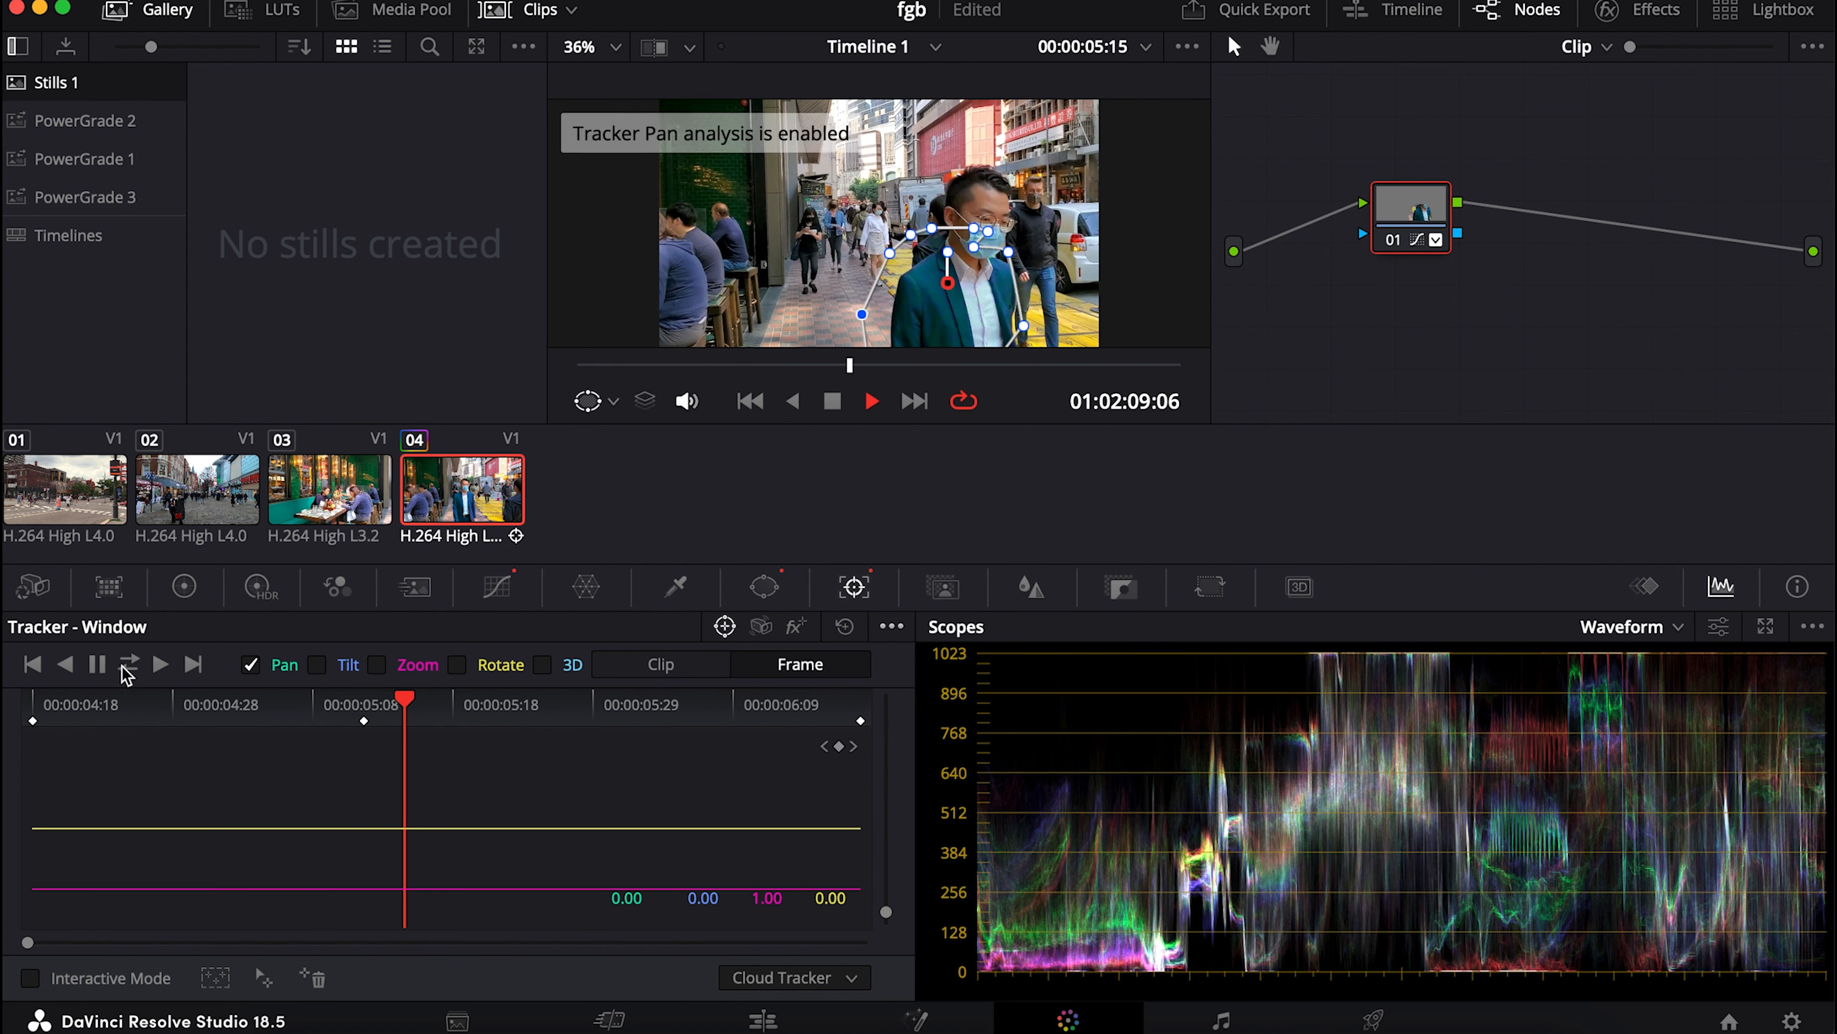
{"action": "left_click", "coordinate": [154, 666]}
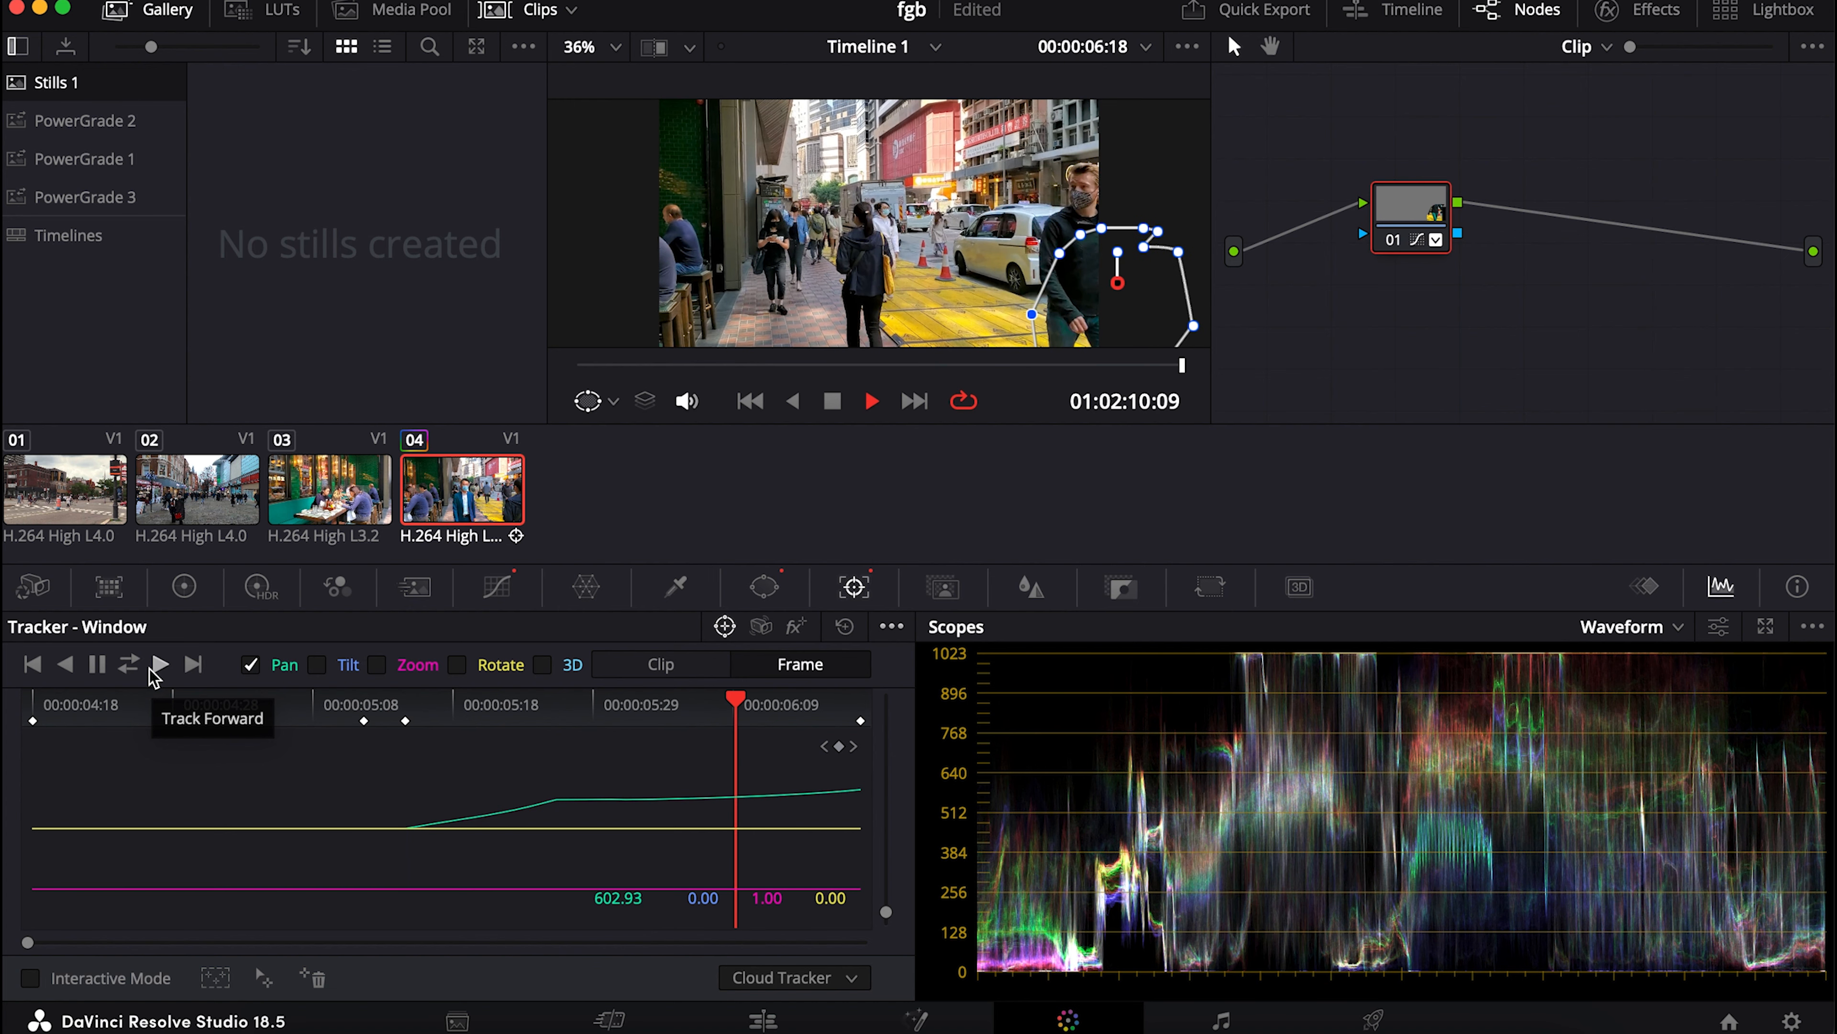
{"action": "left_click_drag", "start_coordinate": [756, 711], "coordinate": [4, 741]}
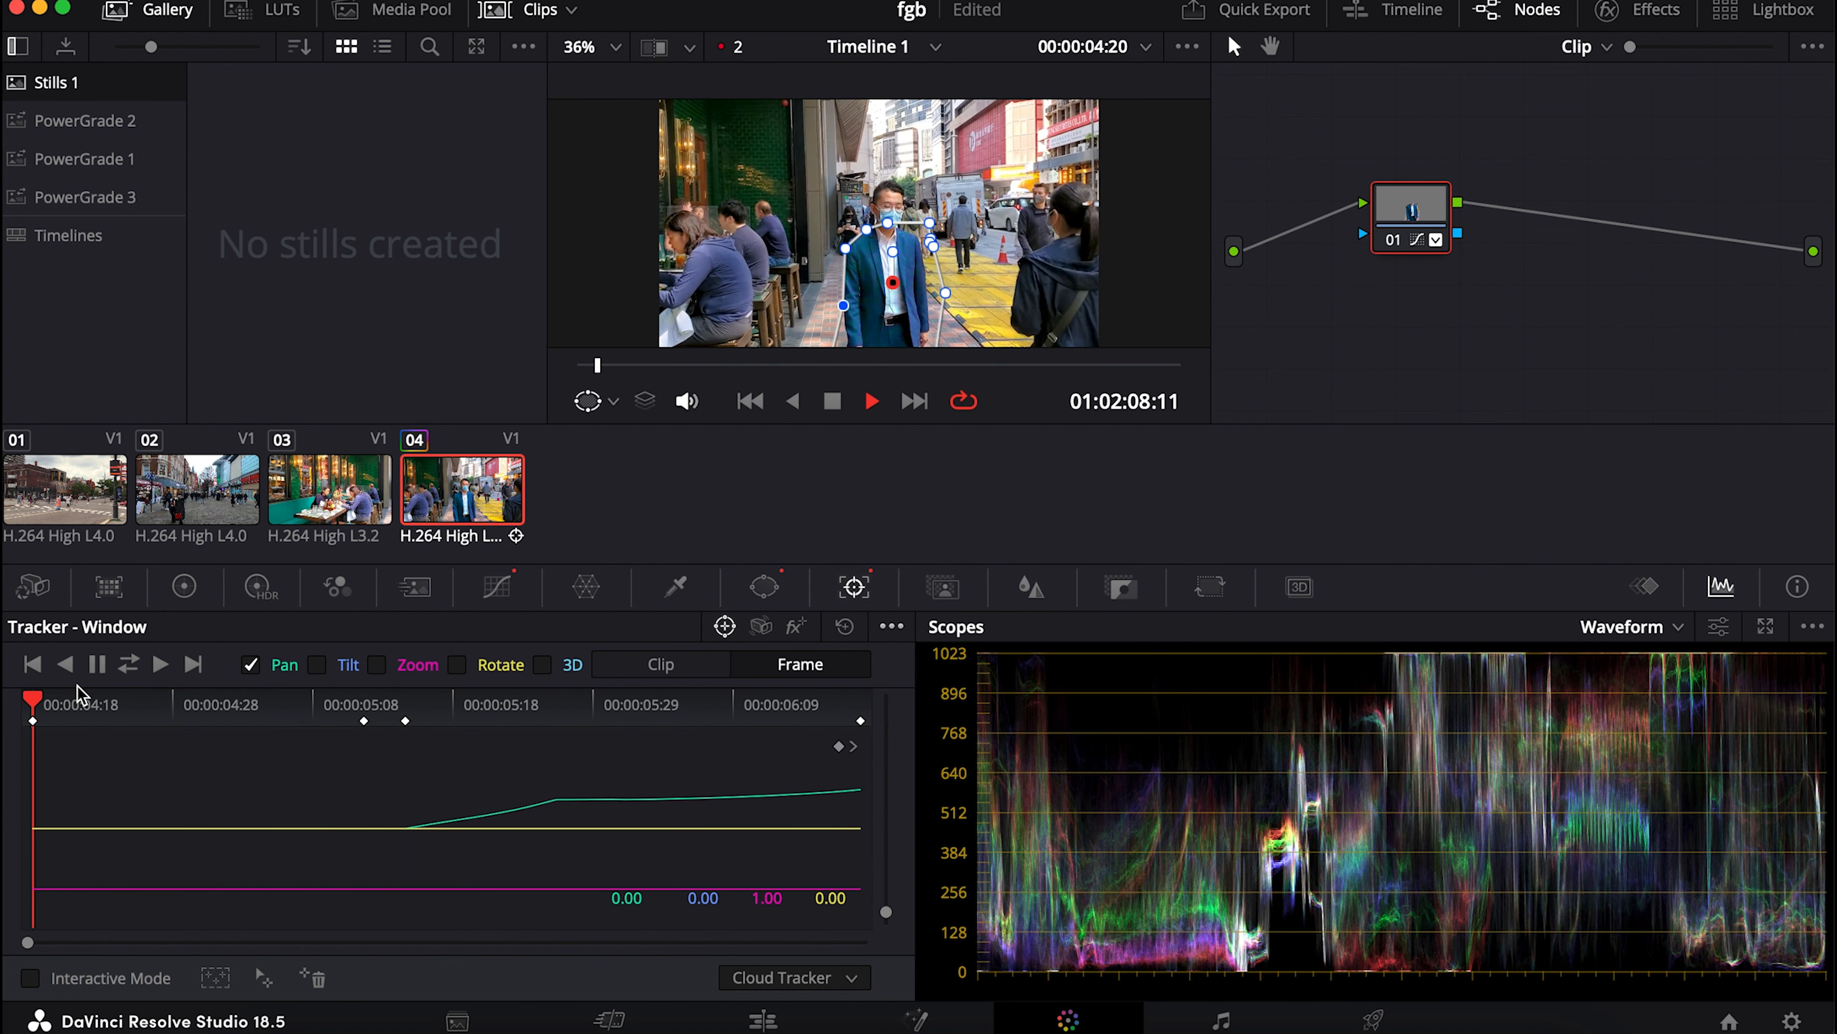
{"action": "key", "text": "space"}
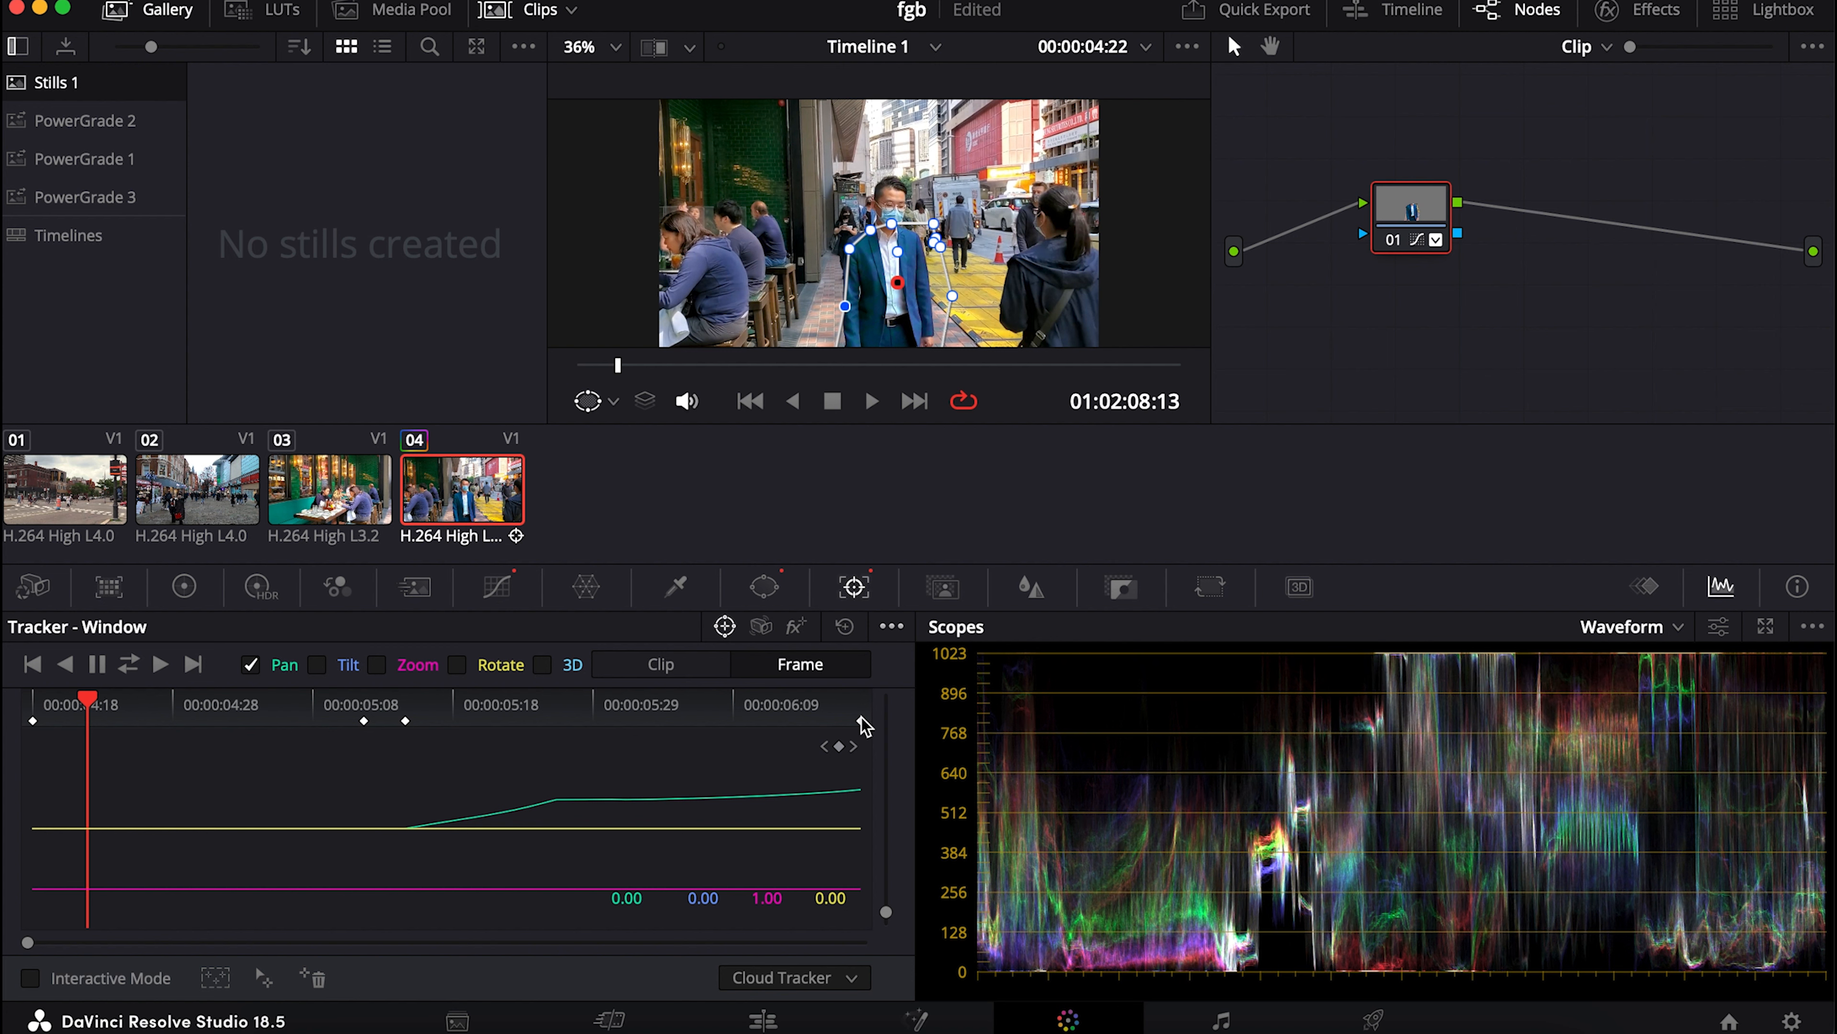
Step: Reset the window's tracking and enable Tilt, Zoom, Rotate and 3D analysis alongside Pan
{"action": "left_click", "coordinate": [845, 626]}
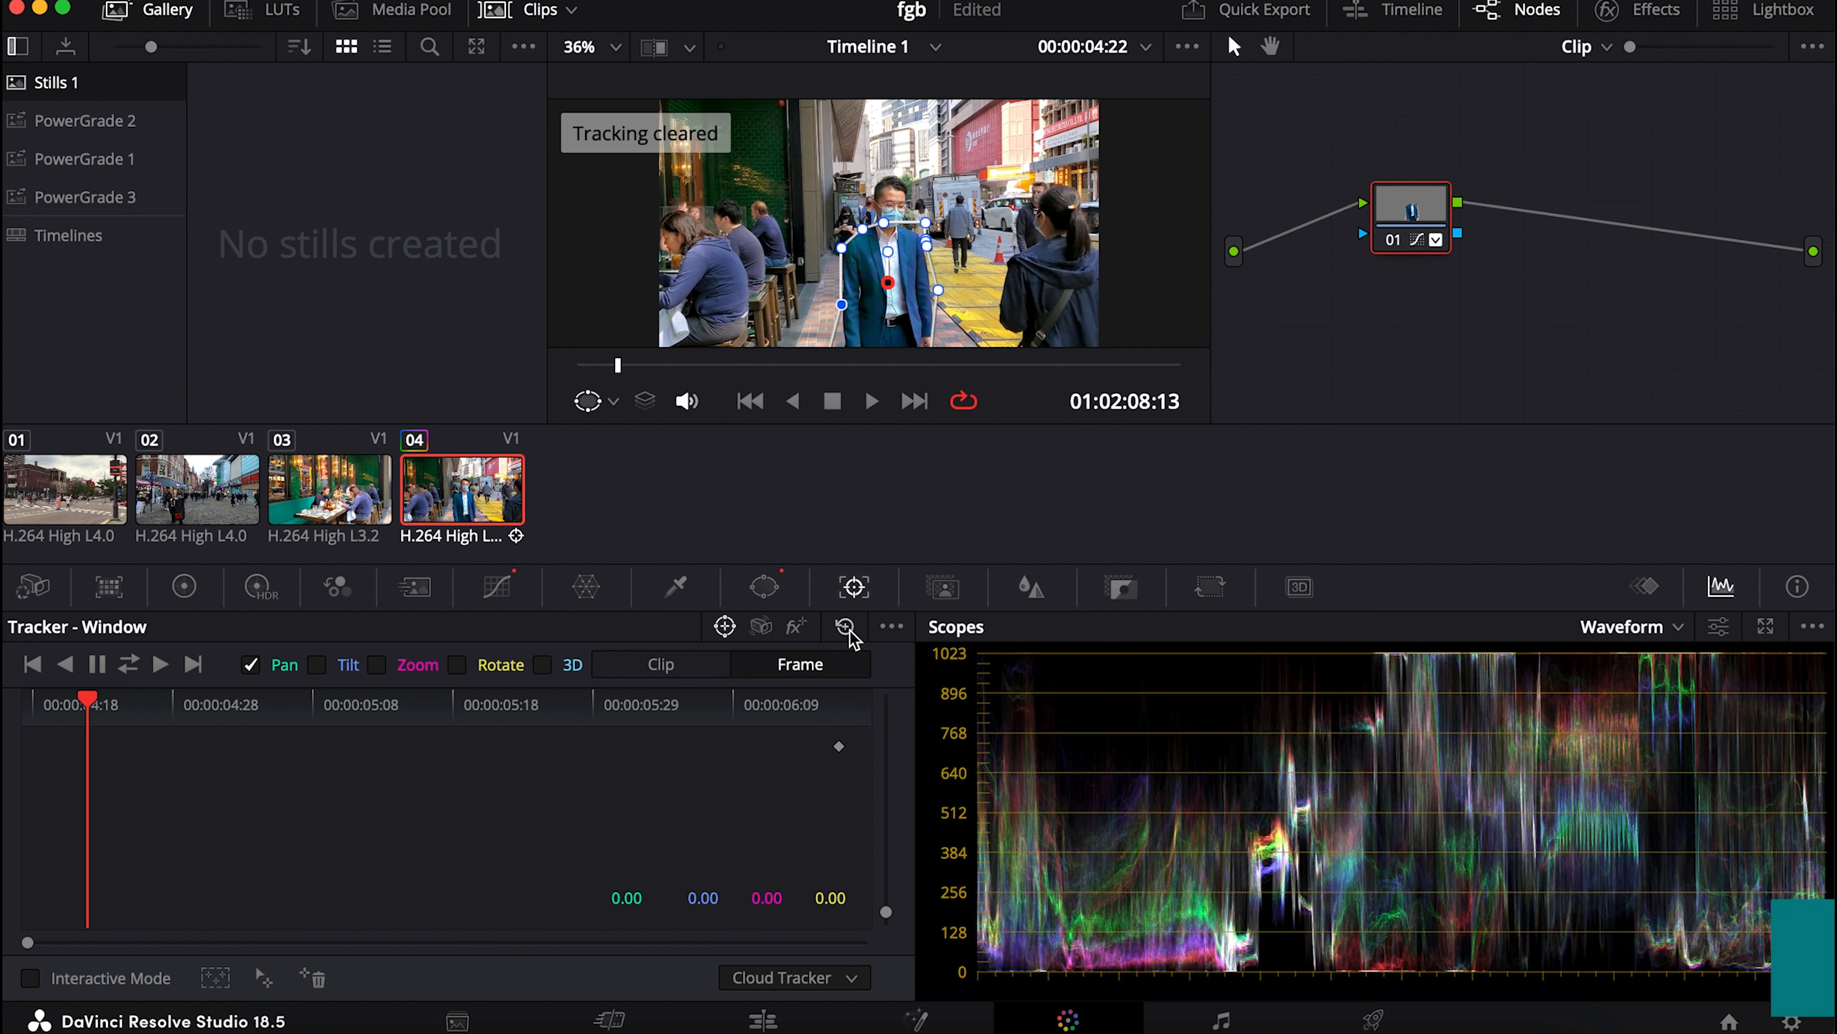
{"action": "left_click", "coordinate": [317, 664]}
{"action": "left_click", "coordinate": [377, 665]}
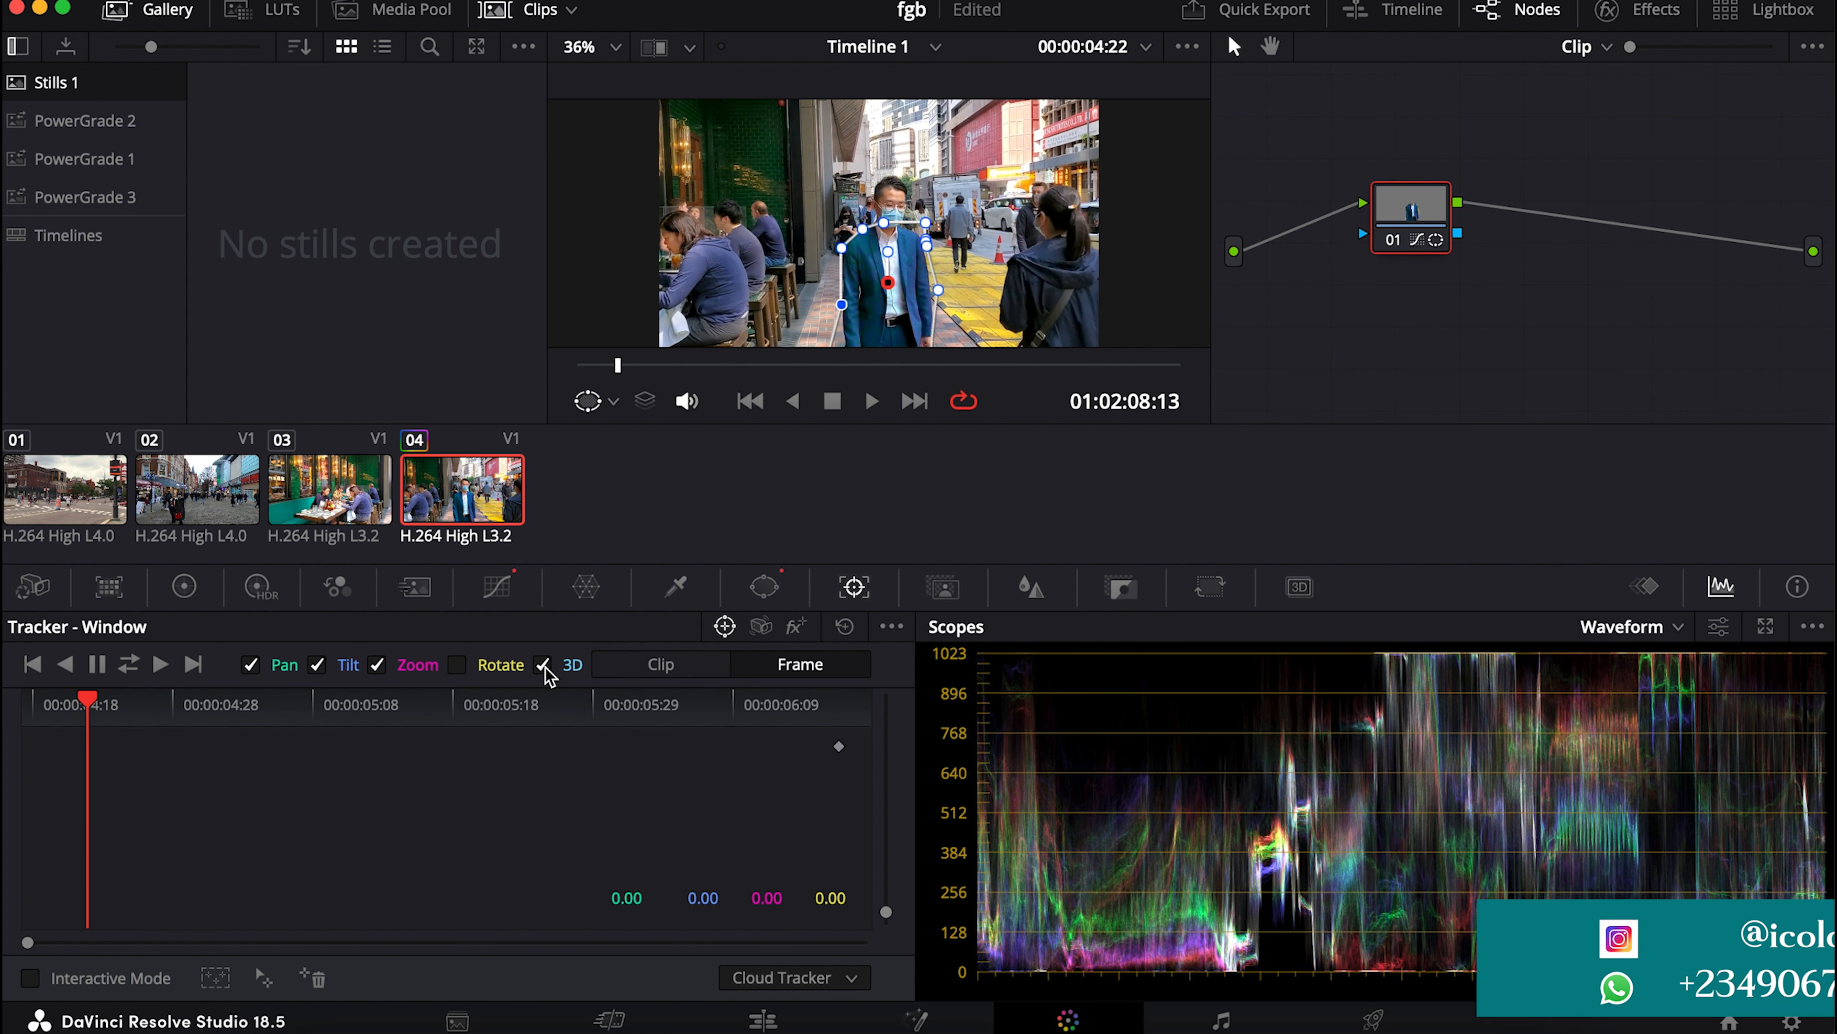
{"action": "left_click", "coordinate": [543, 664]}
{"action": "left_click", "coordinate": [456, 665]}
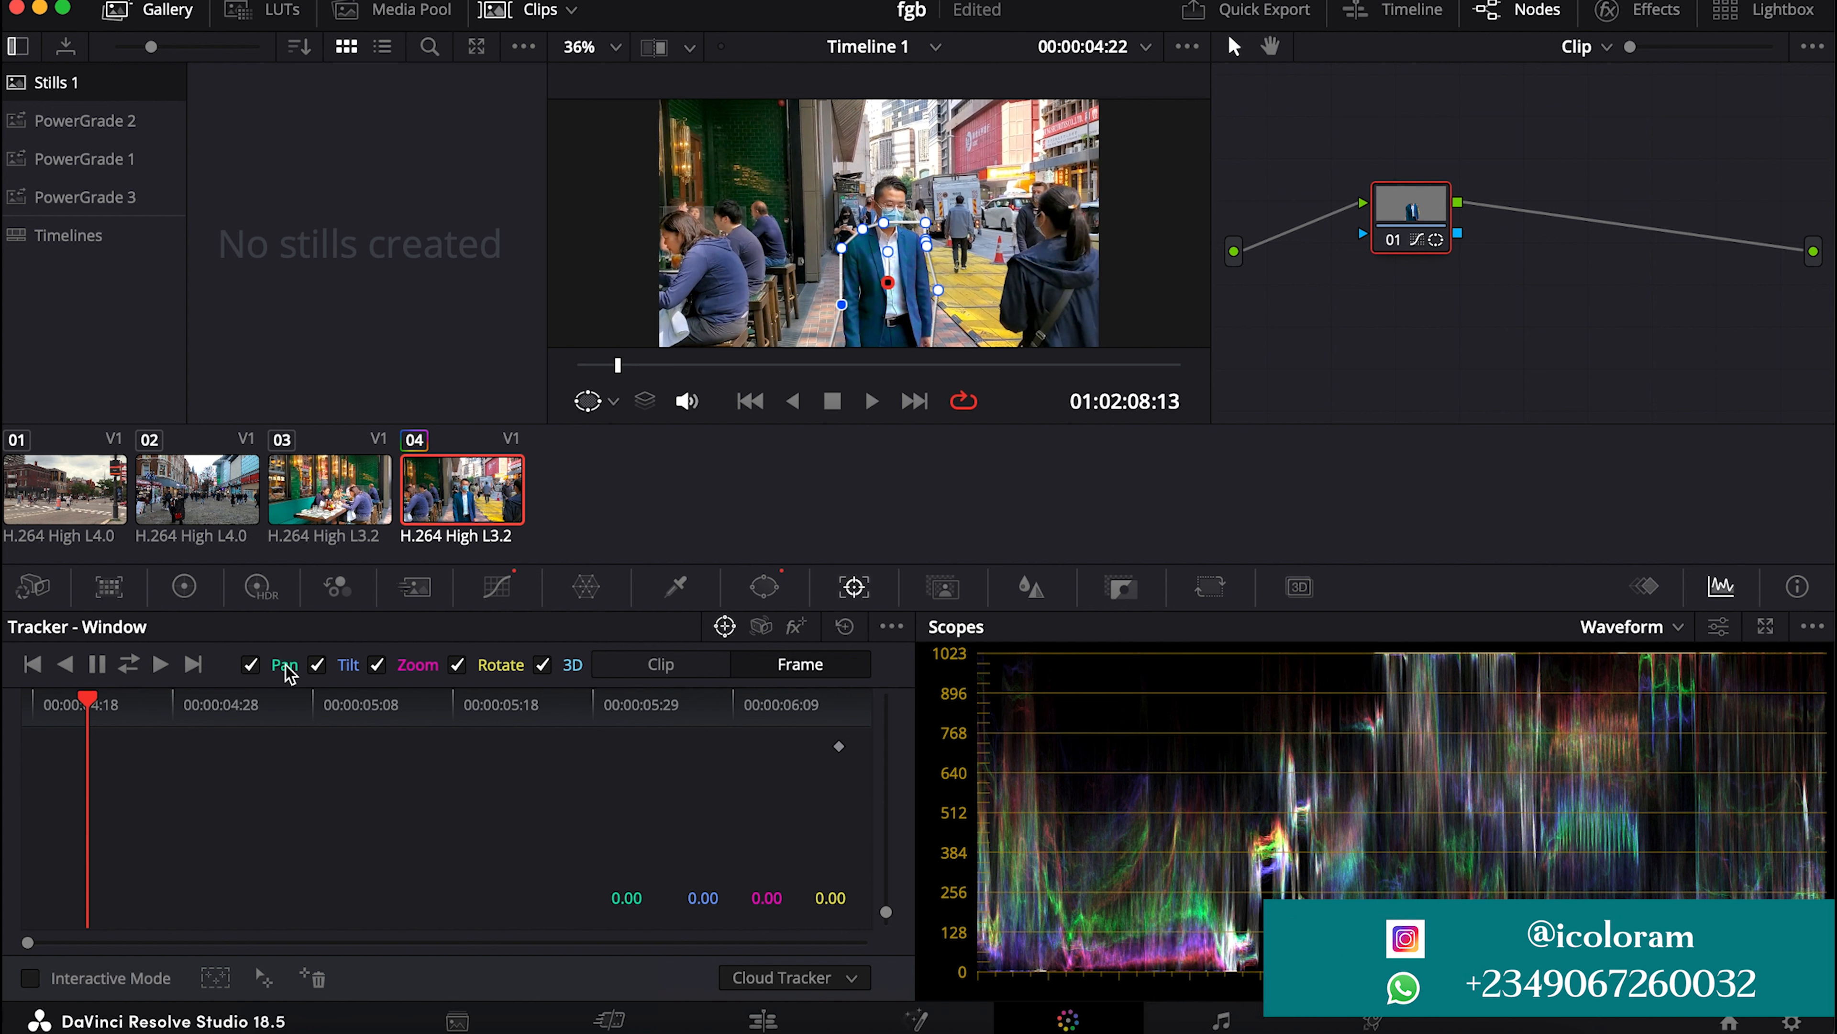
Step: Leave only Pan analysis enabled and track the suit window forward from 00:00:04:22
{"action": "left_click", "coordinate": [317, 664]}
{"action": "left_click", "coordinate": [377, 663]}
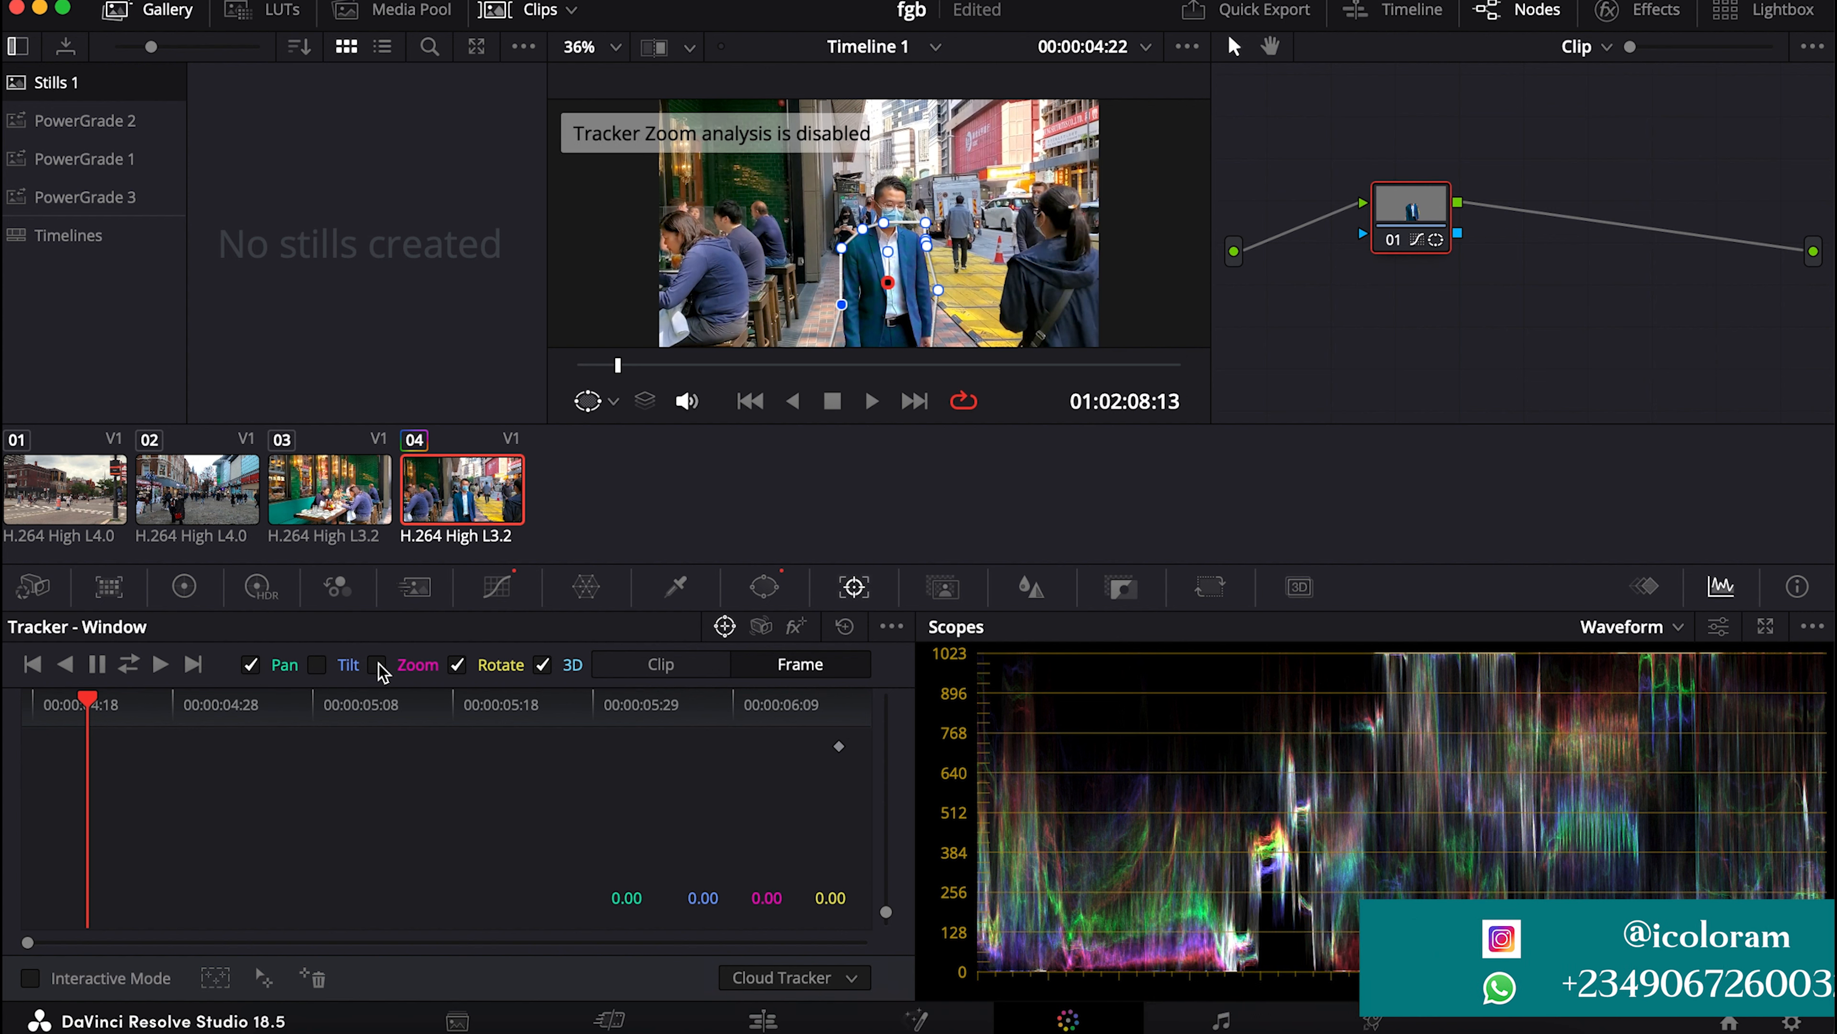
{"action": "left_click", "coordinate": [458, 664]}
{"action": "left_click", "coordinate": [543, 664]}
{"action": "left_click", "coordinate": [251, 665]}
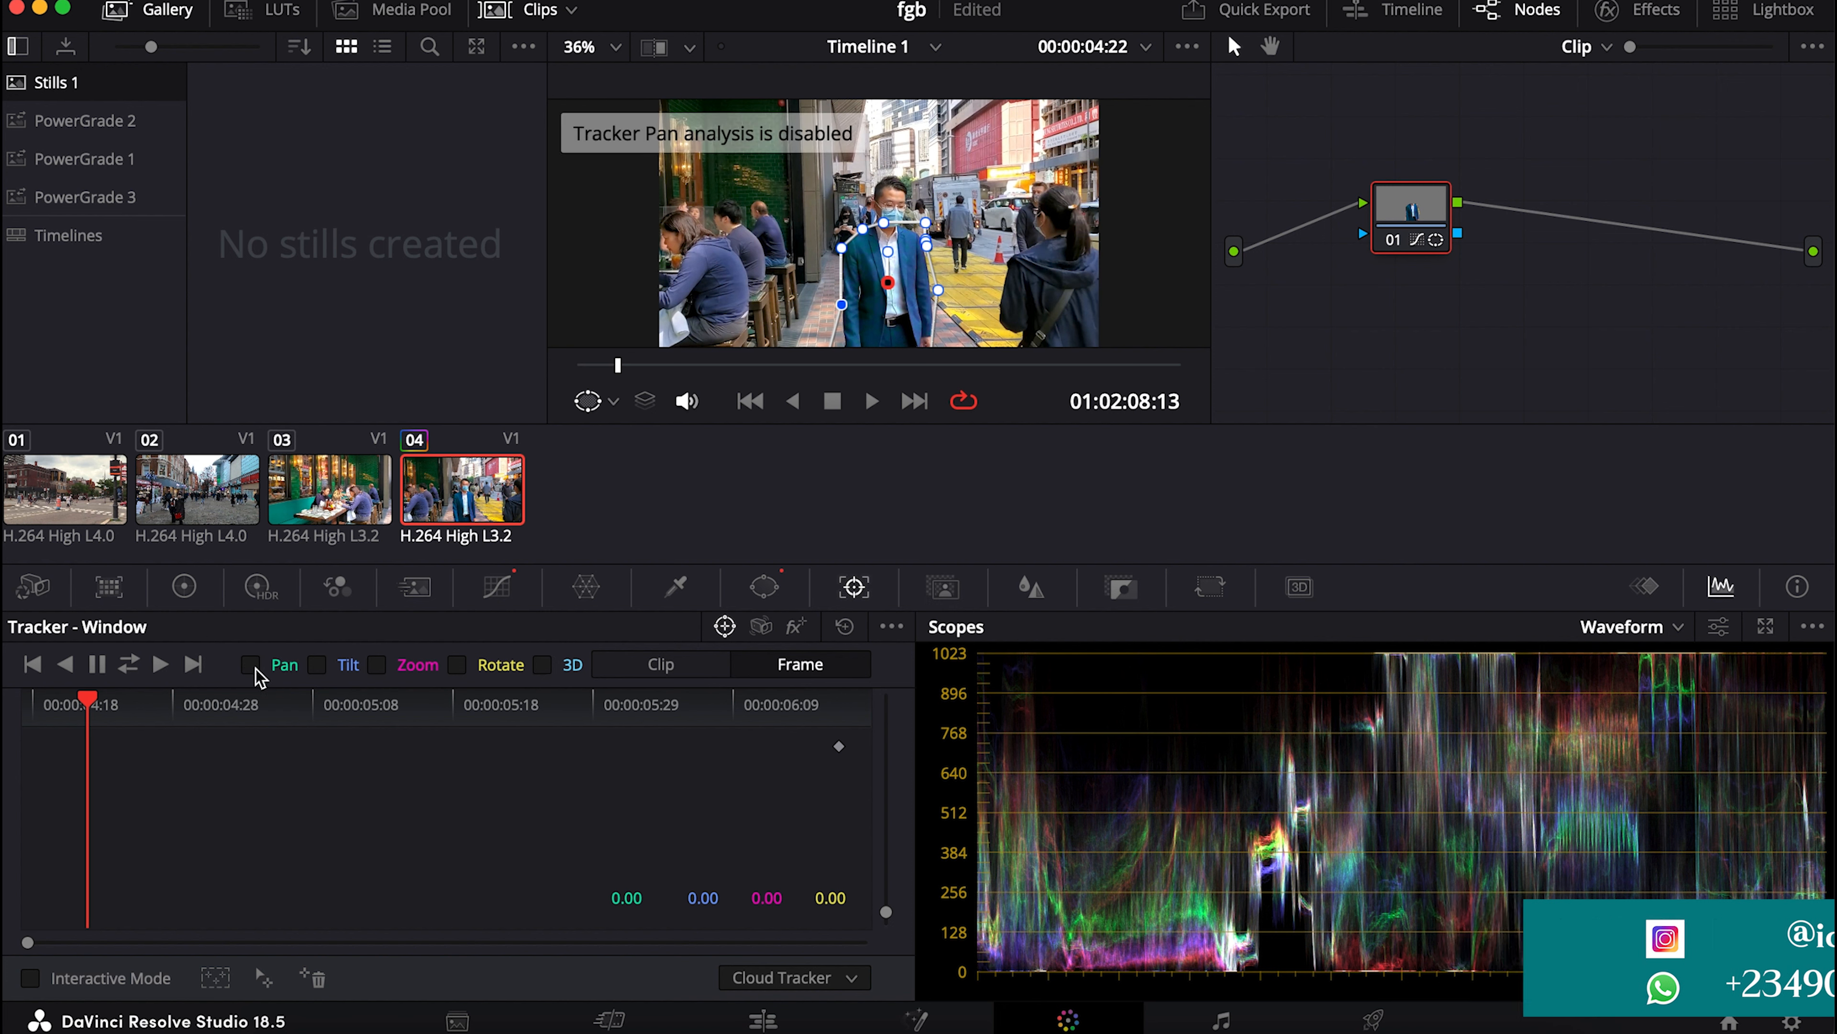
{"action": "left_click", "coordinate": [251, 665]}
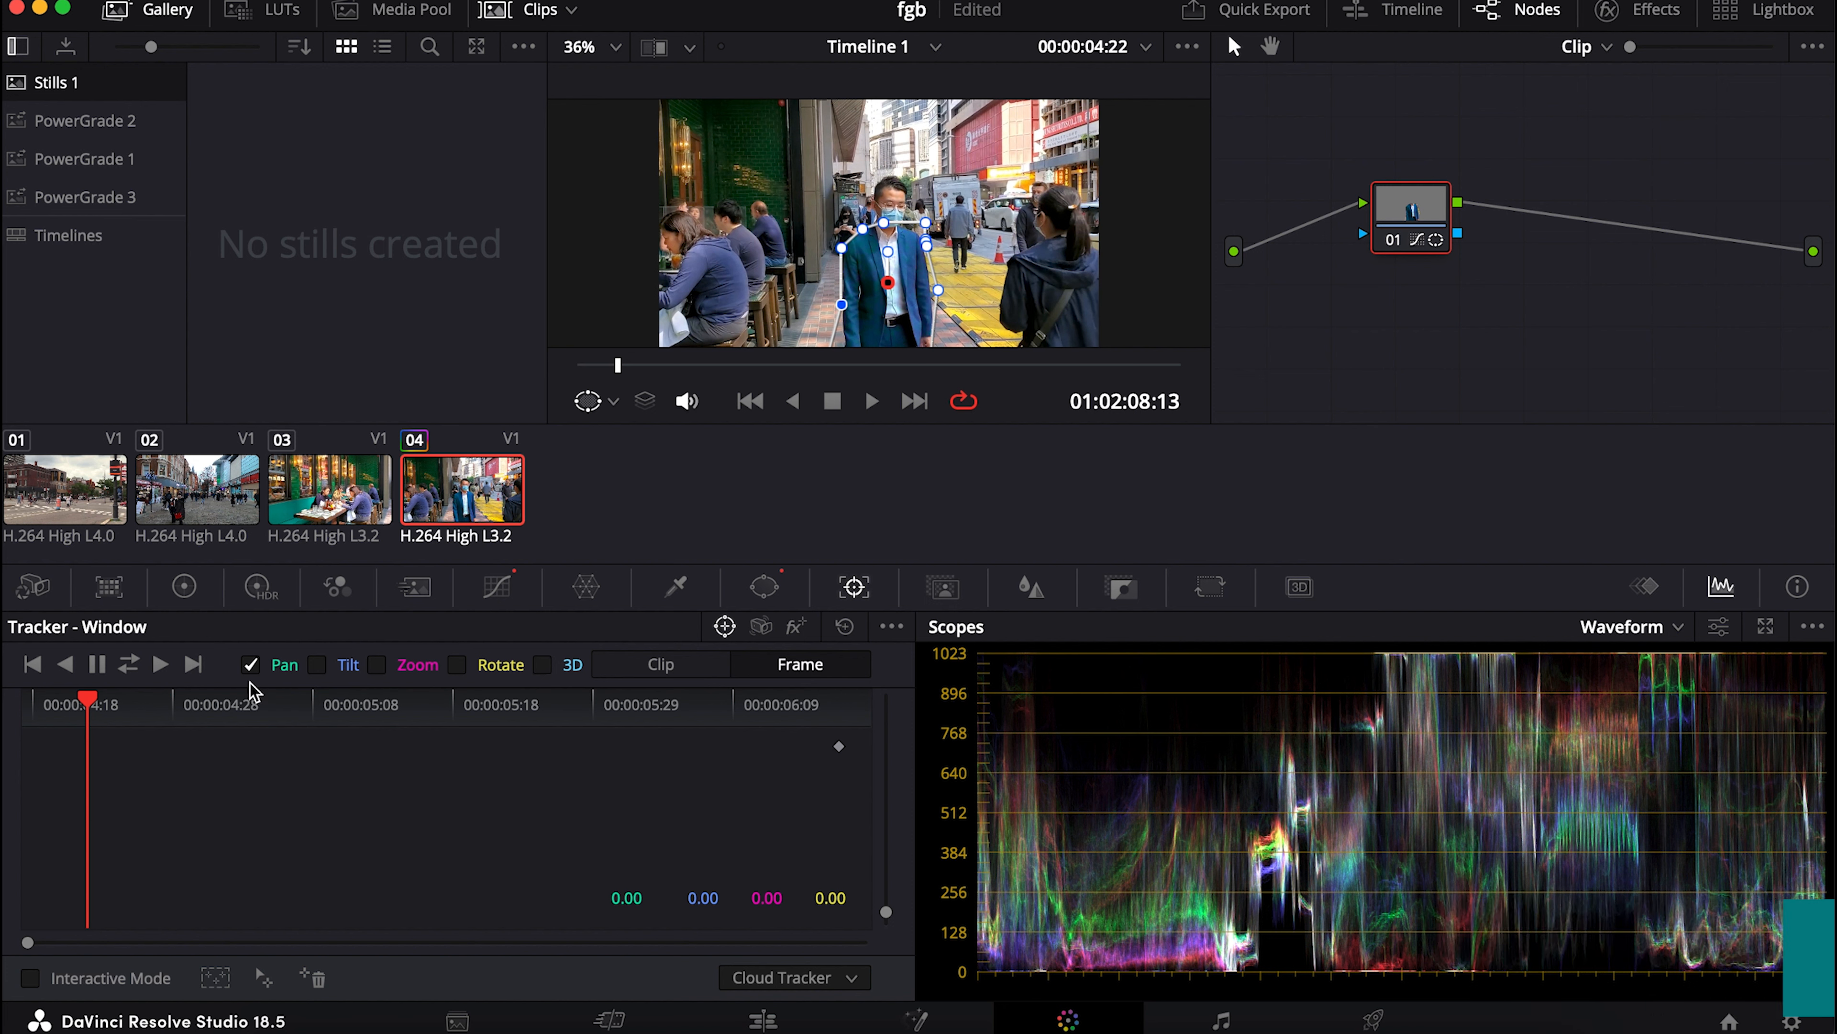
{"action": "left_click", "coordinate": [160, 664]}
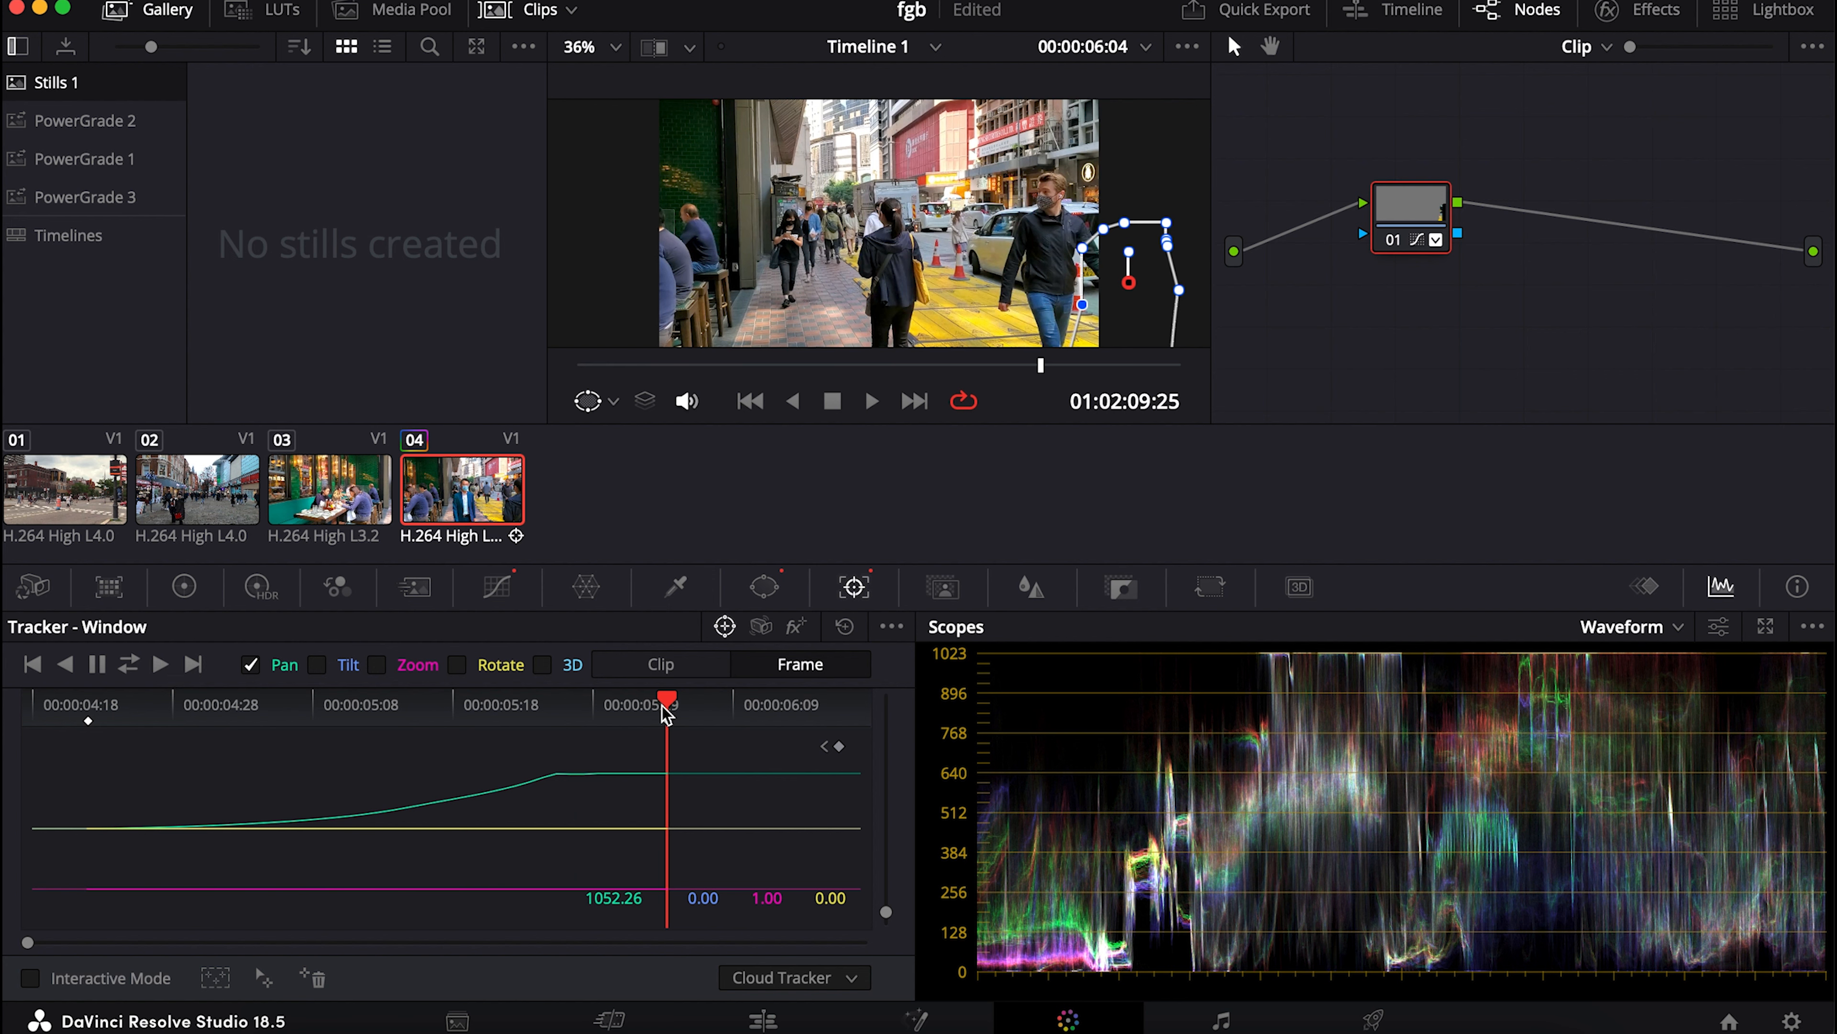
Step: Turn off Pan analysis at the clip's start and add a serial node after node 01
{"action": "left_click_drag", "start_coordinate": [661, 705], "coordinate": [3, 738]}
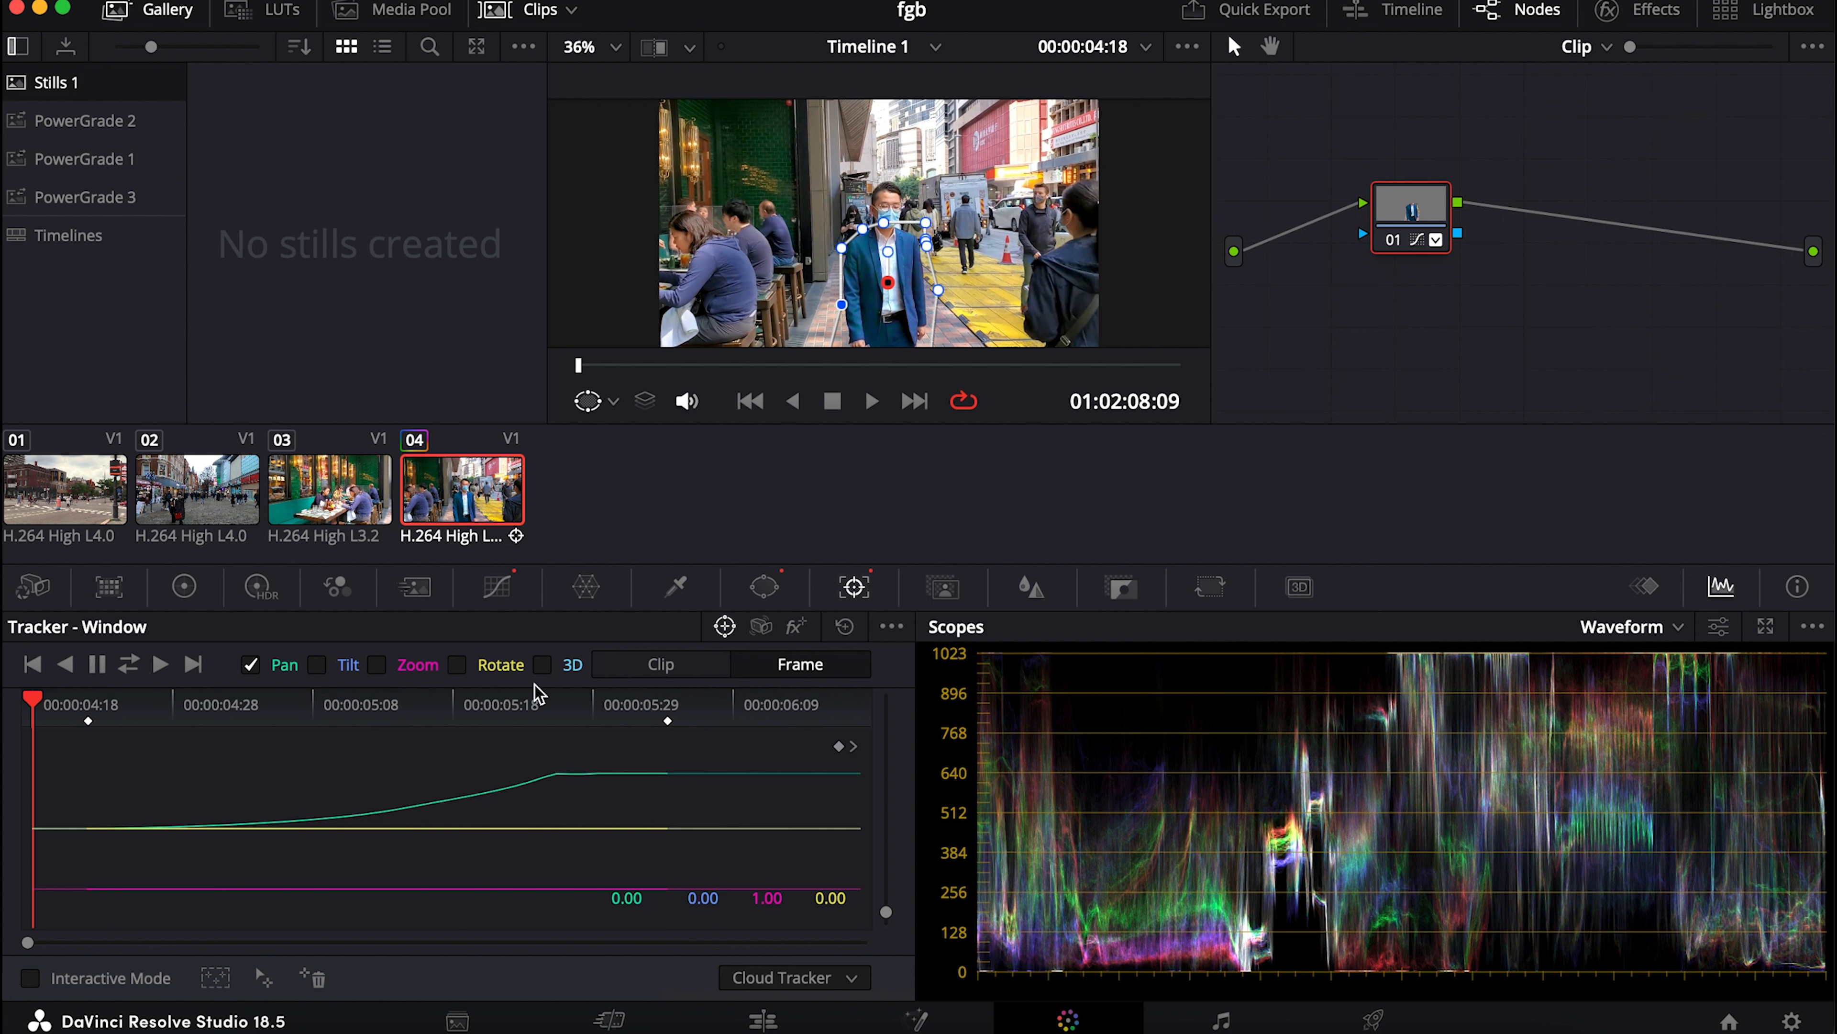
{"action": "left_click", "coordinate": [250, 665]}
{"action": "key", "text": "alt+s"}
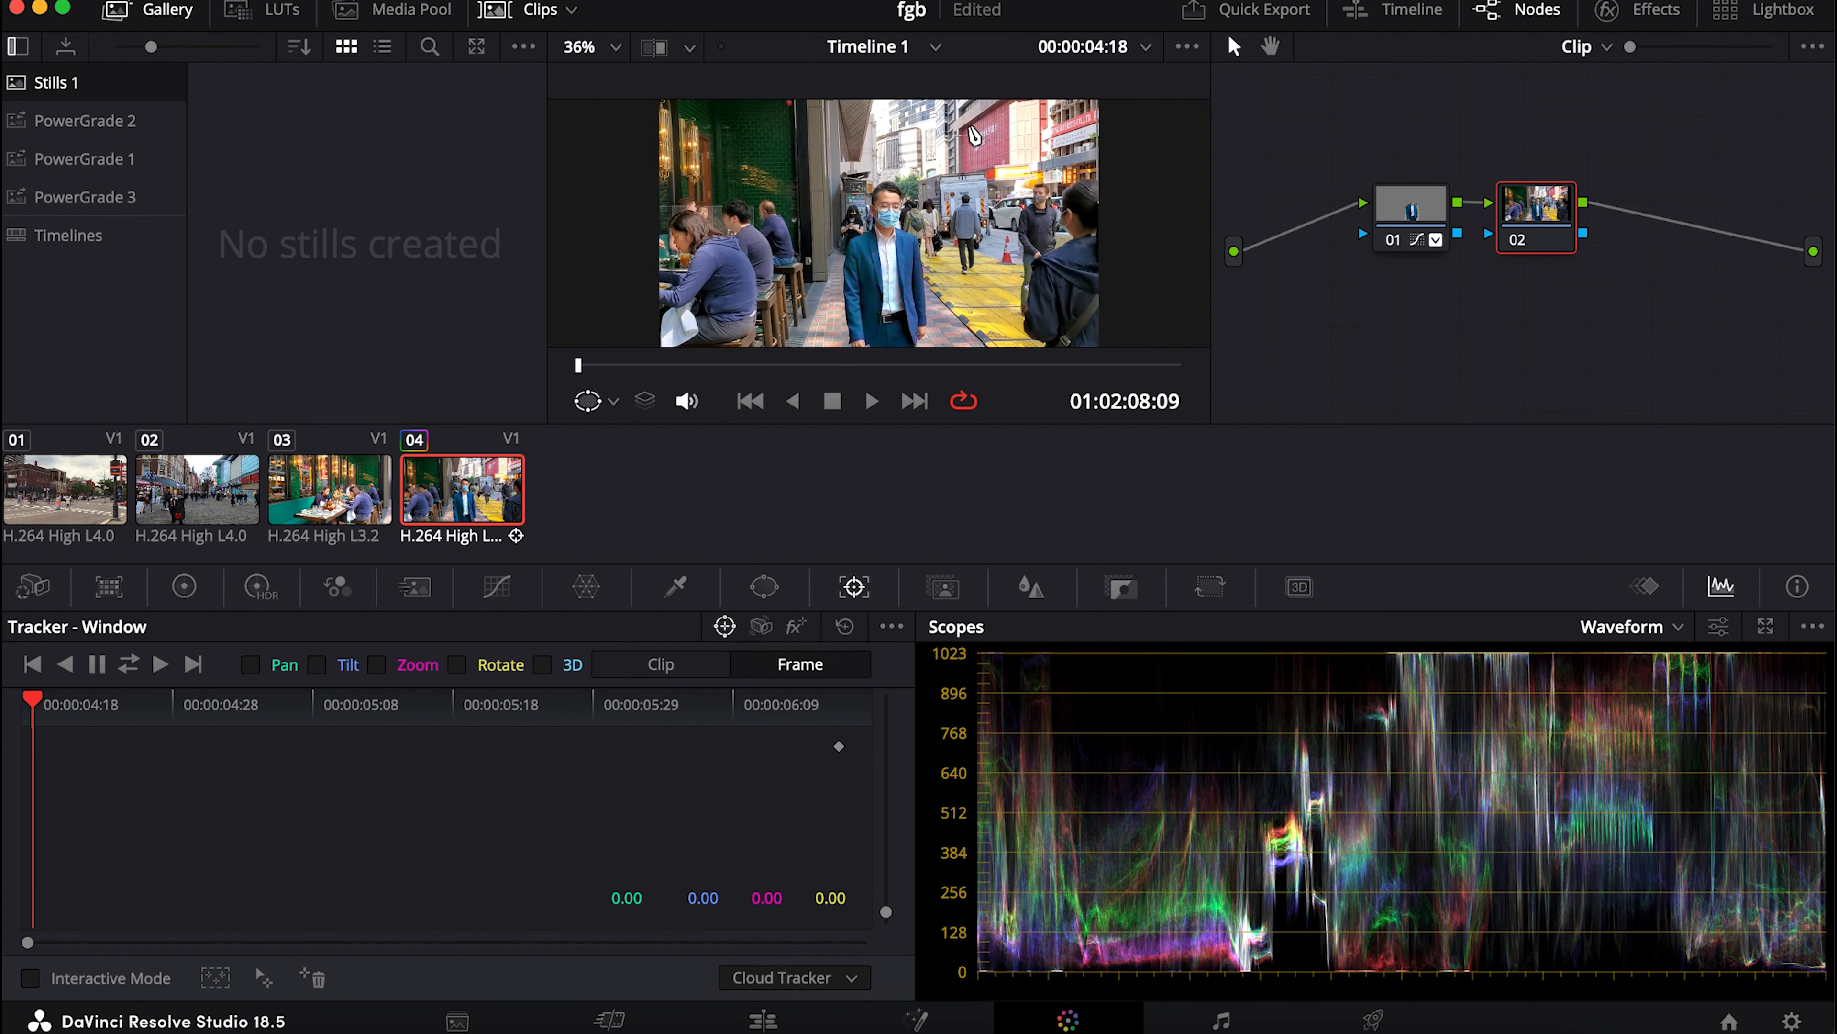
Step: Draw a closed four-point curve window on node 02 around the red sign on the building
{"action": "left_click", "coordinate": [764, 586]}
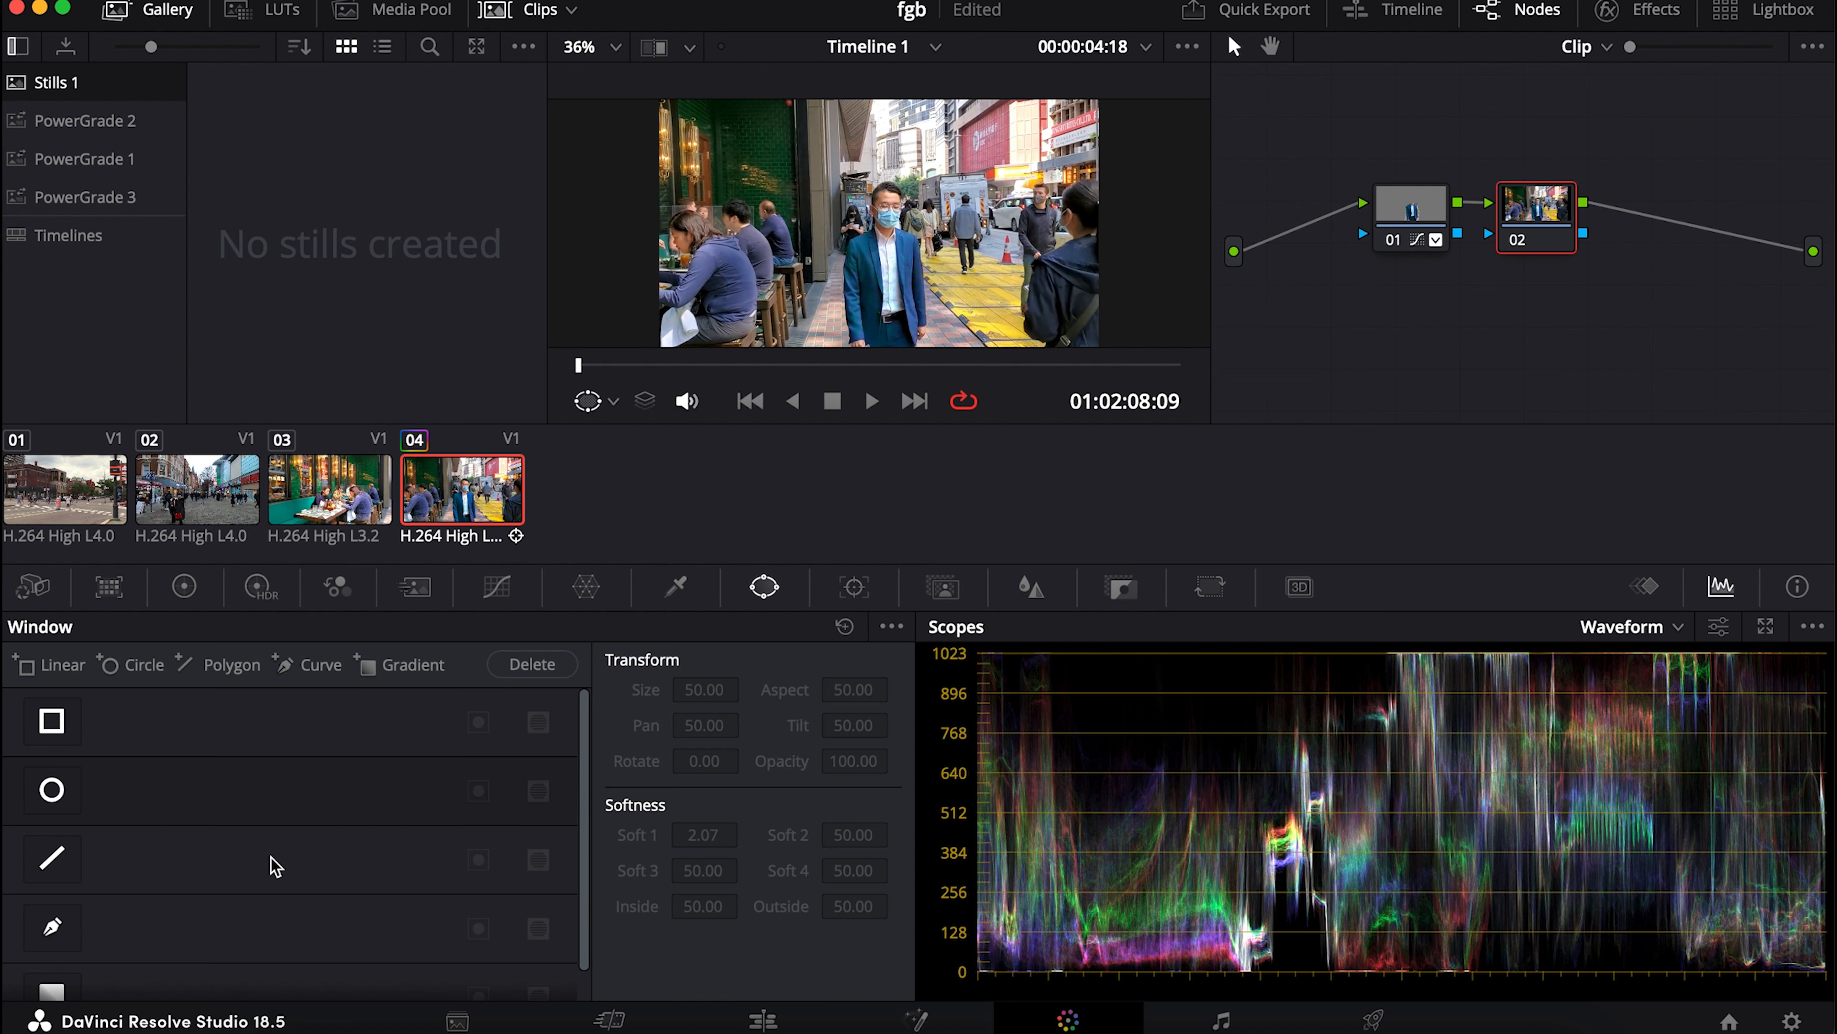
{"action": "left_click", "coordinate": [56, 929]}
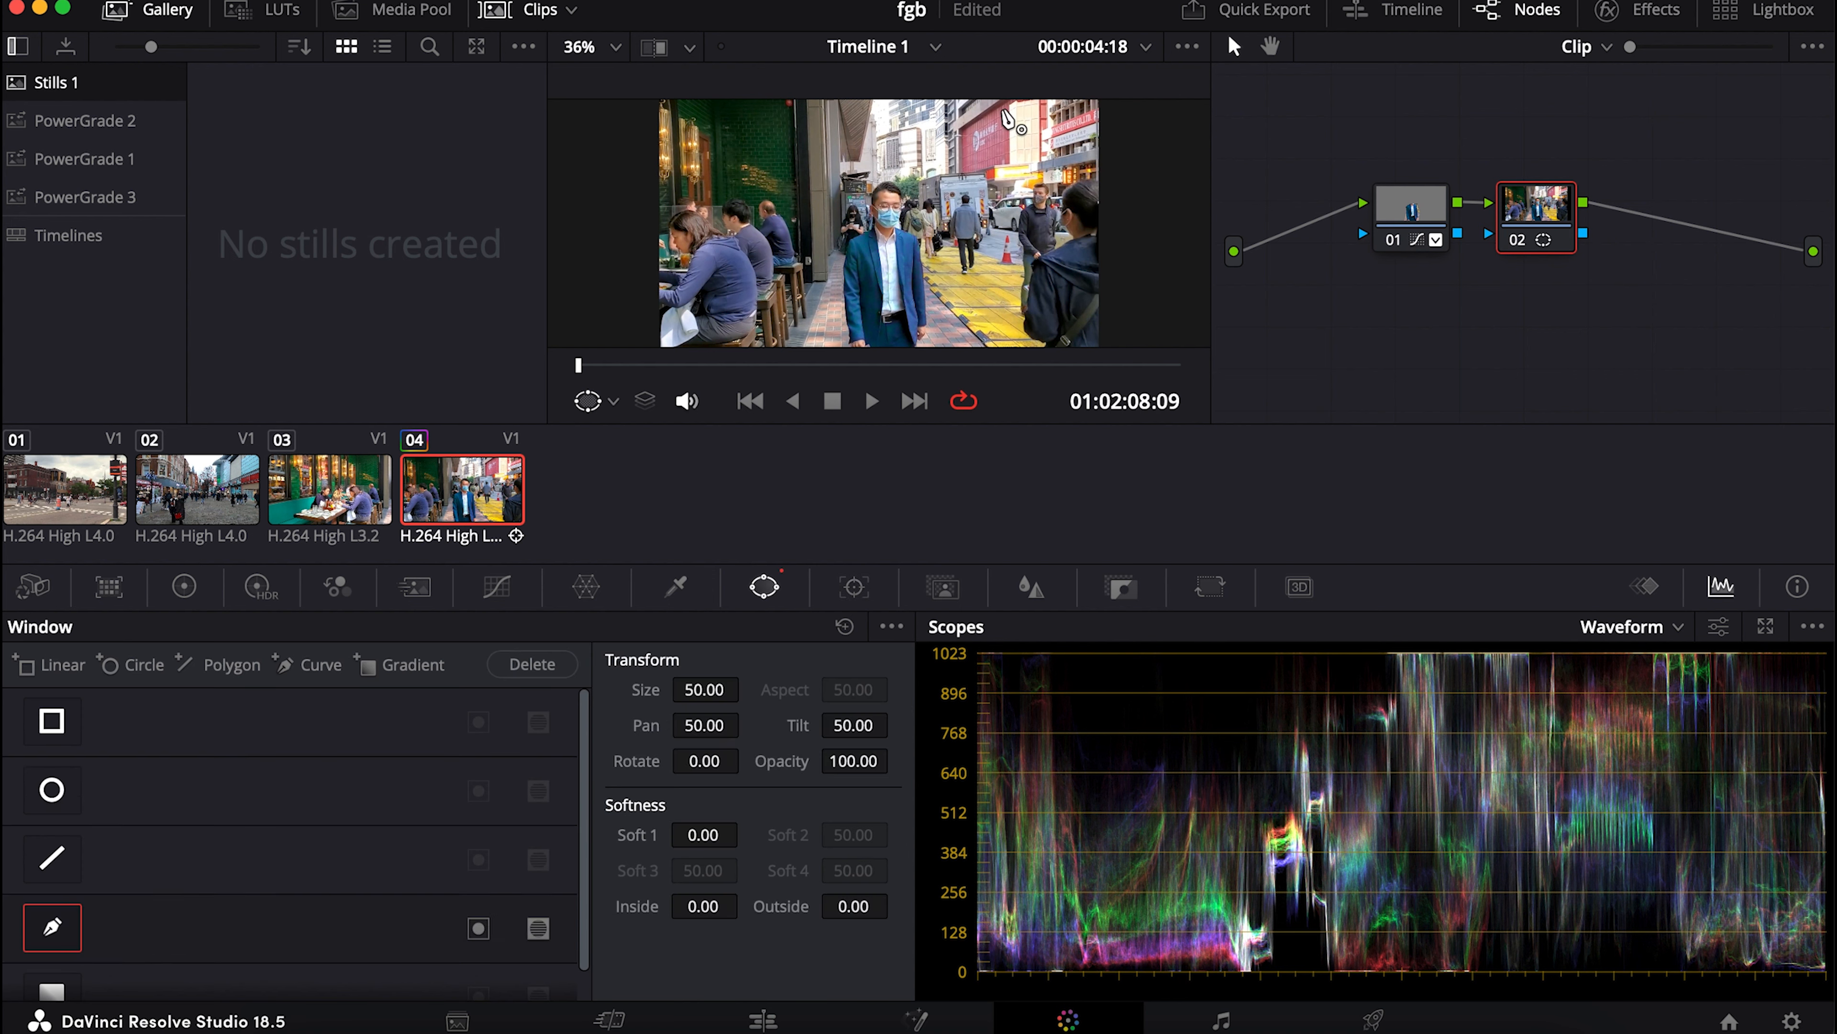
{"action": "left_click", "coordinate": [1005, 104]}
{"action": "left_click", "coordinate": [954, 128]}
{"action": "left_click", "coordinate": [954, 180]}
{"action": "left_click", "coordinate": [1005, 172]}
{"action": "left_click", "coordinate": [1006, 104]}
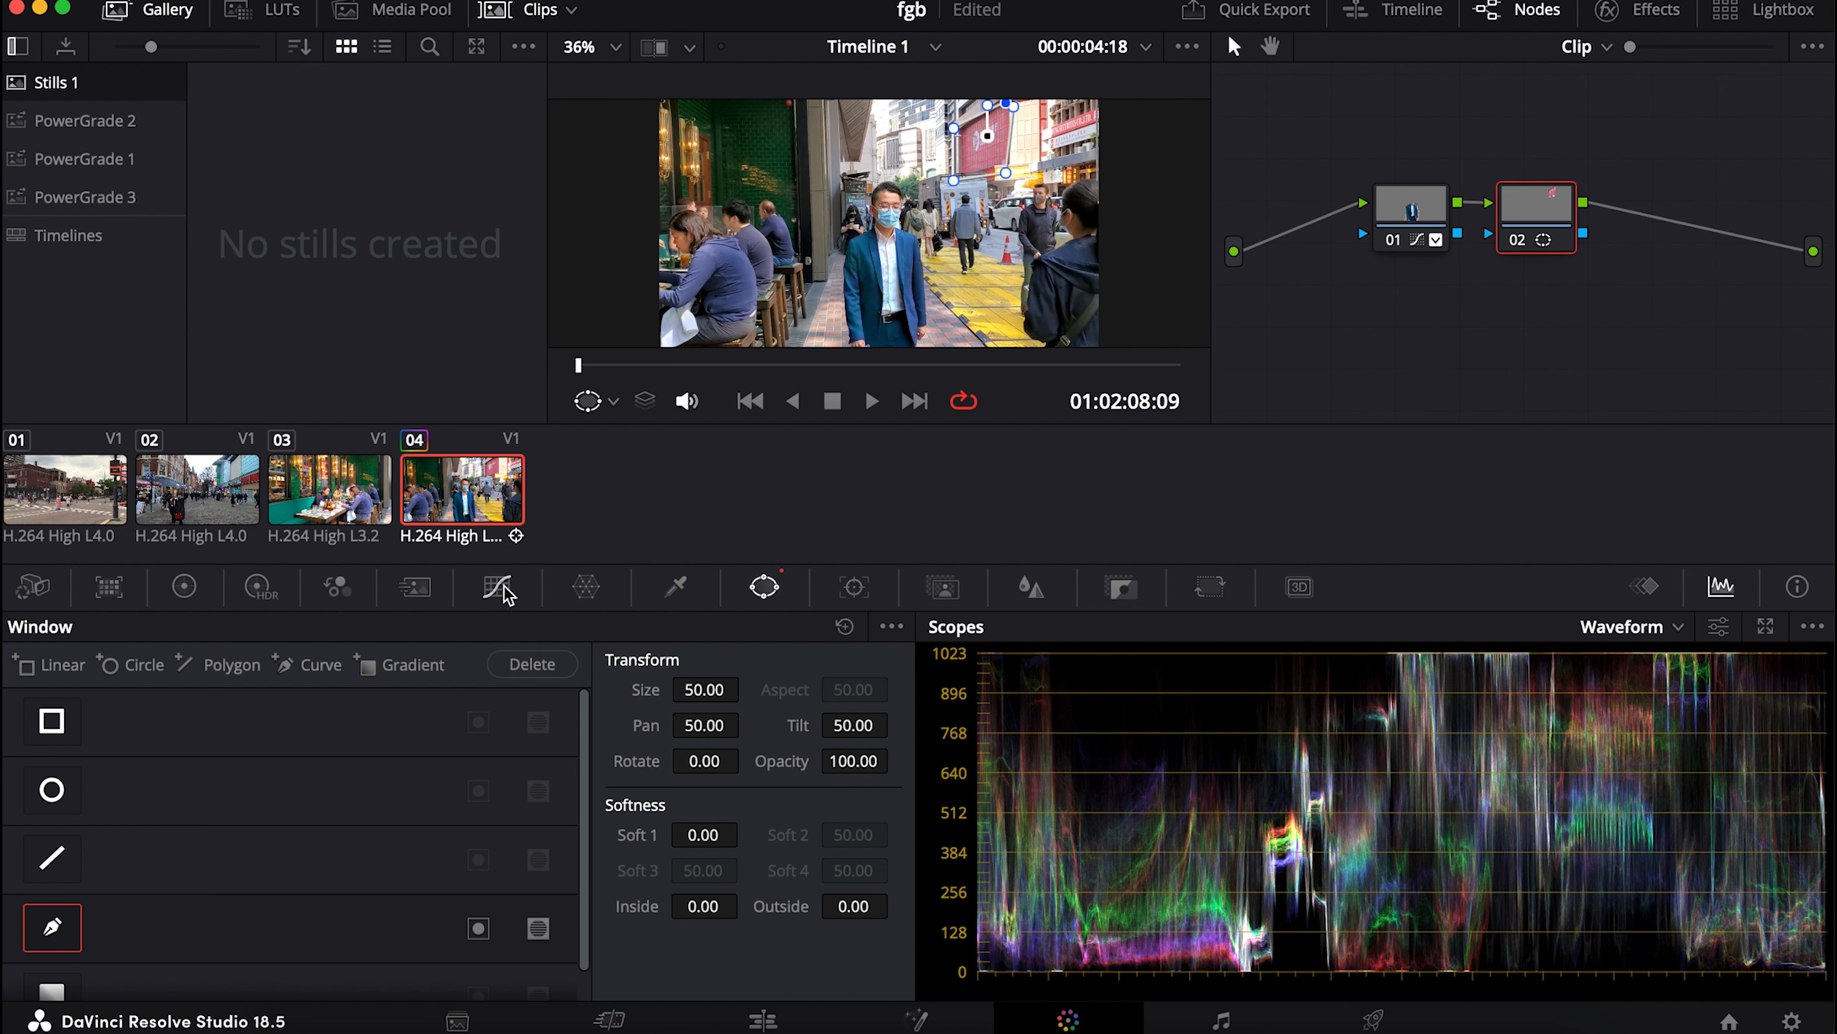
Step: Shift the sign's red hue to purple with the Hue Vs Hue curve on node 02
{"action": "left_click", "coordinate": [484, 592]}
{"action": "left_click", "coordinate": [571, 626]}
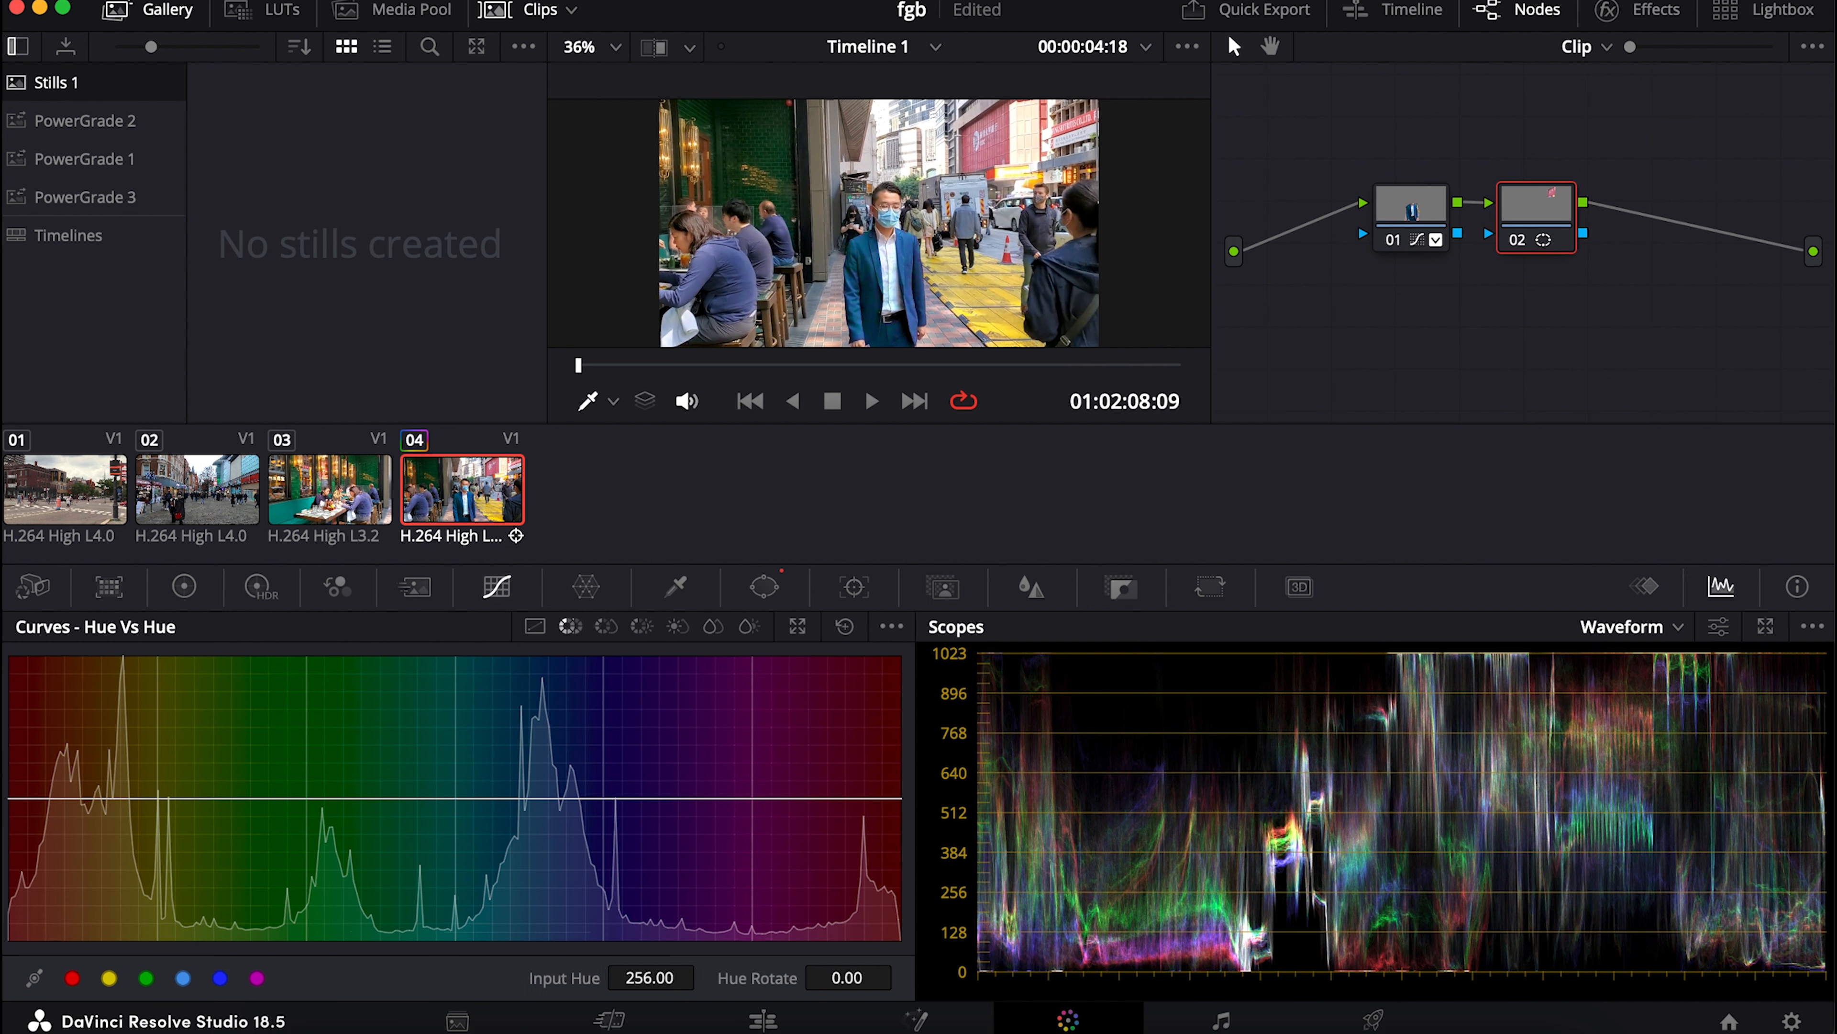
{"action": "left_click", "coordinate": [72, 979]}
{"action": "left_click_drag", "start_coordinate": [18, 803], "coordinate": [29, 746]}
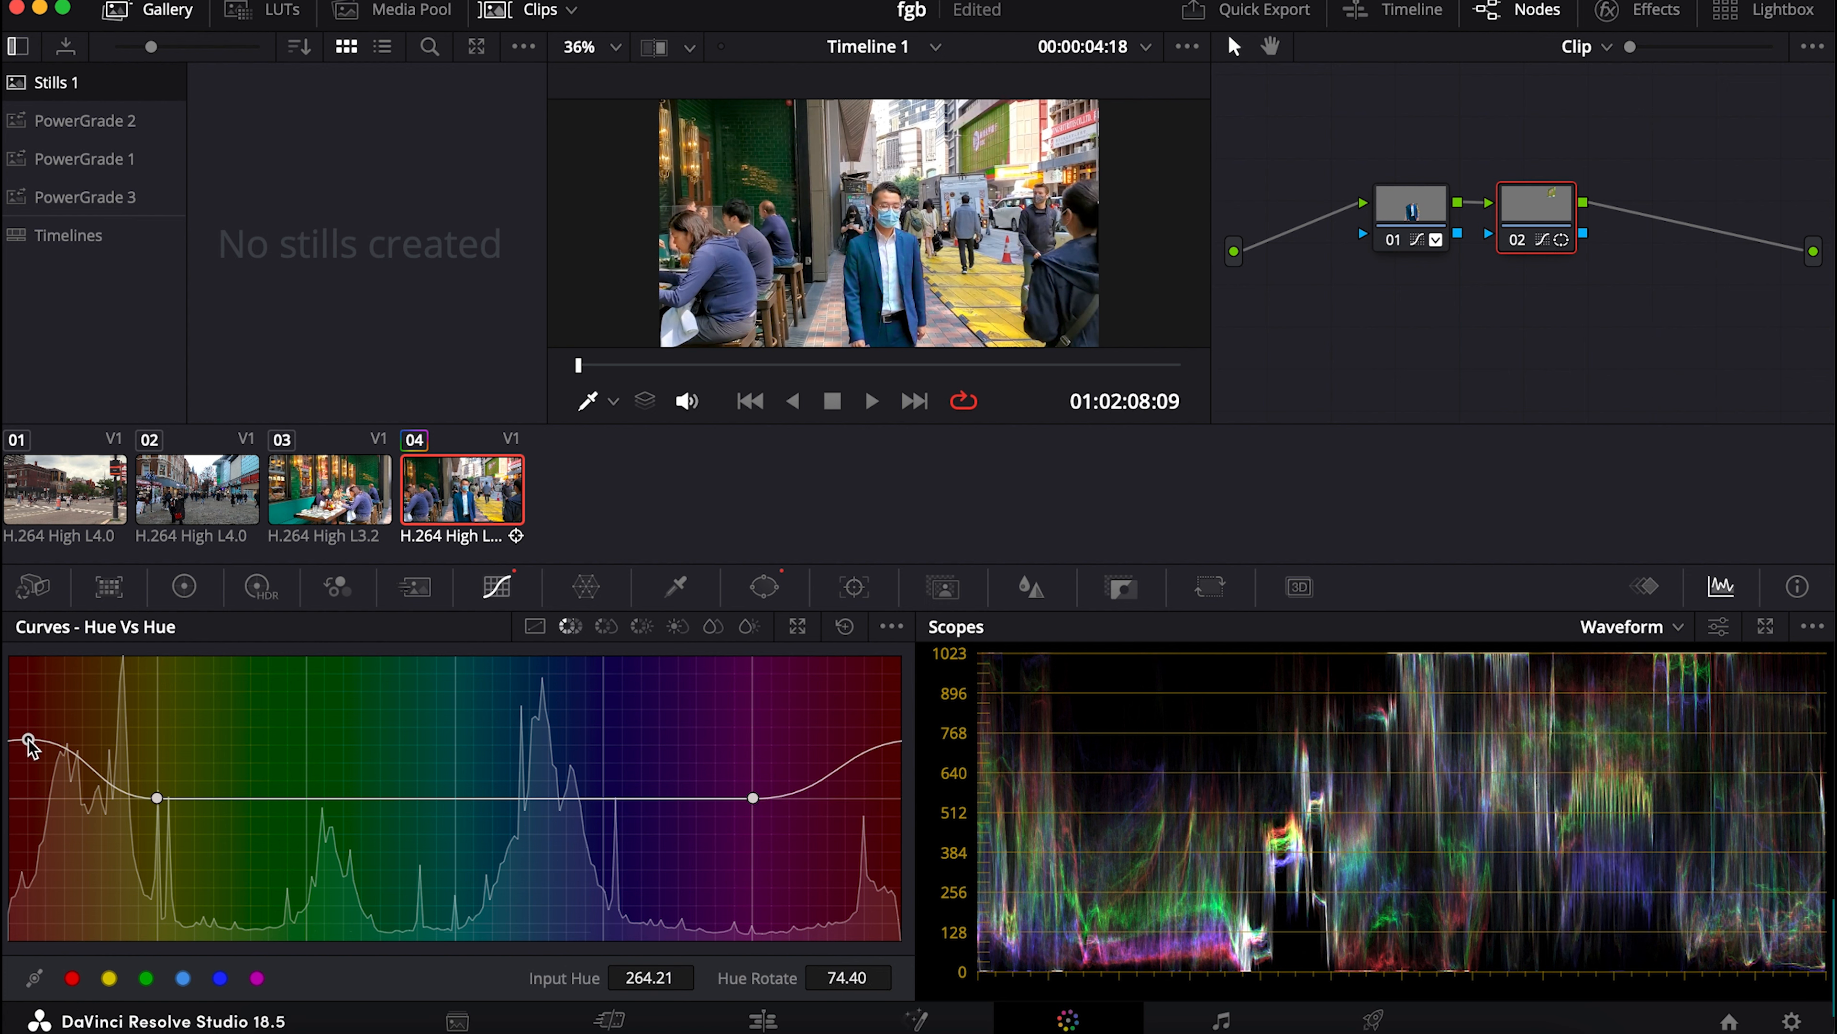
Step: Track the sign window forward through the clip with only Pan analysis enabled
{"action": "left_click", "coordinate": [764, 586]}
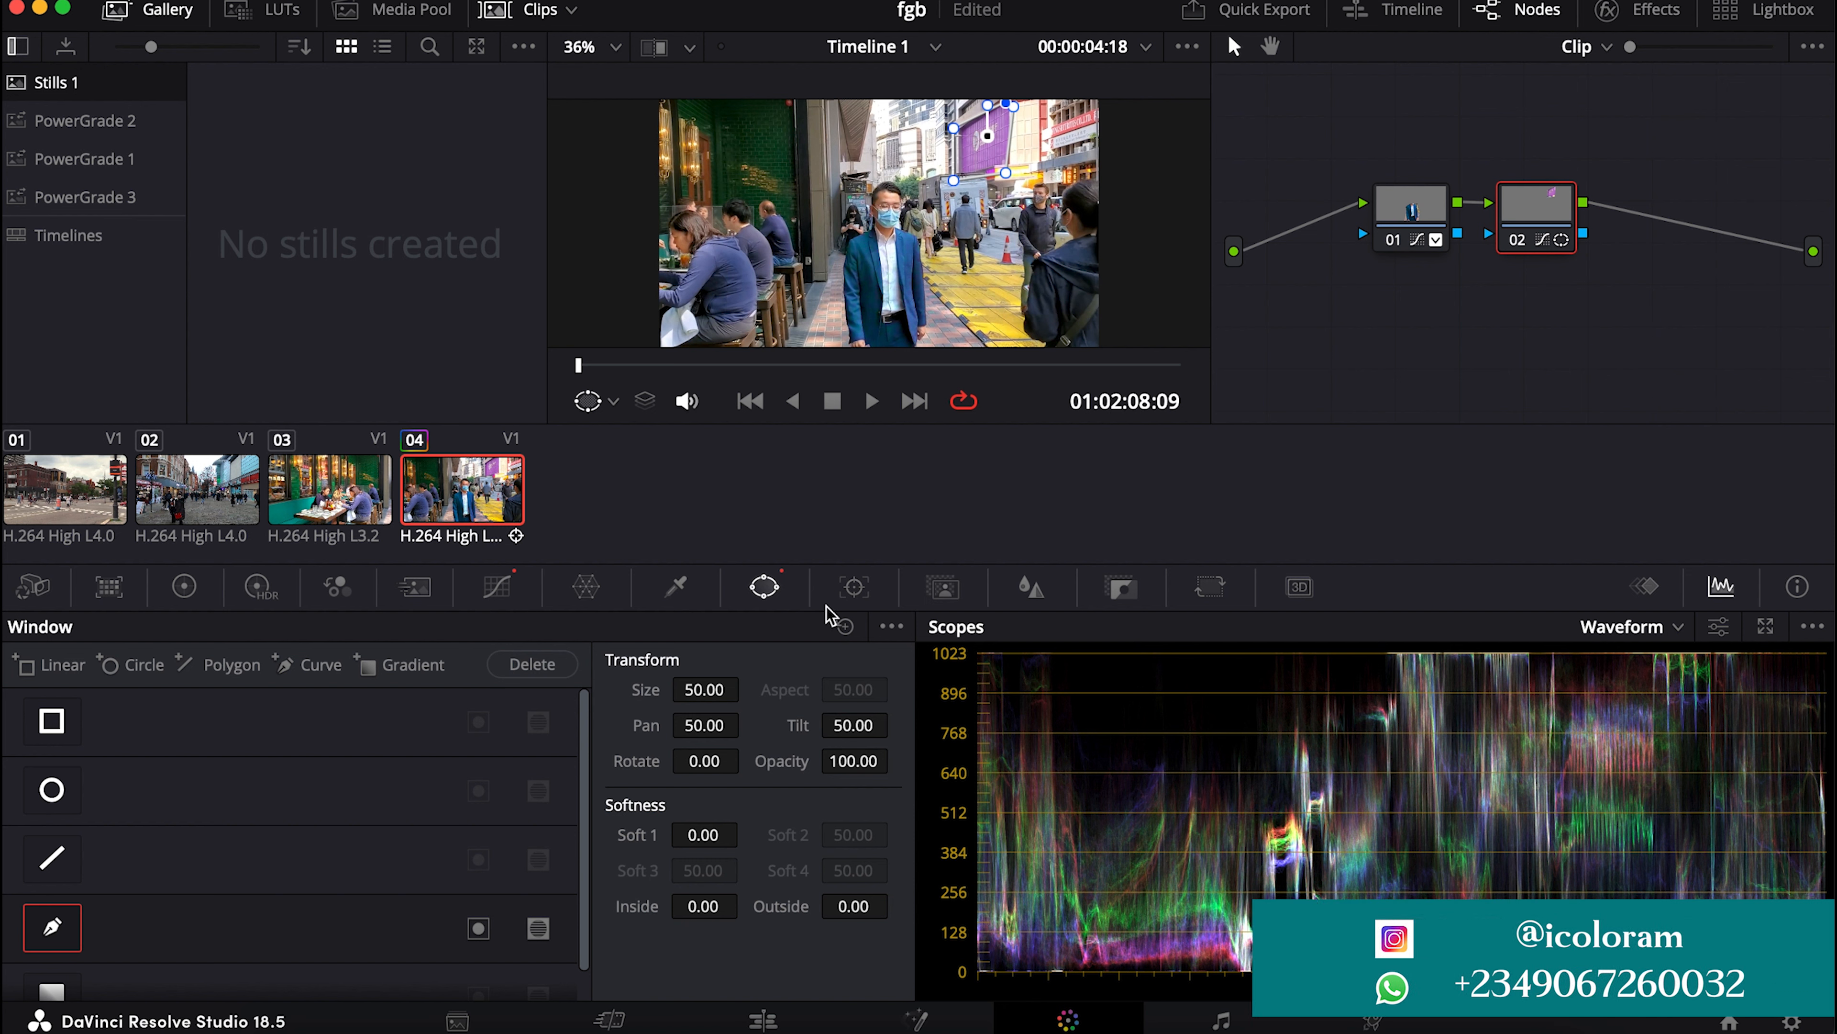
{"action": "left_click", "coordinate": [853, 588]}
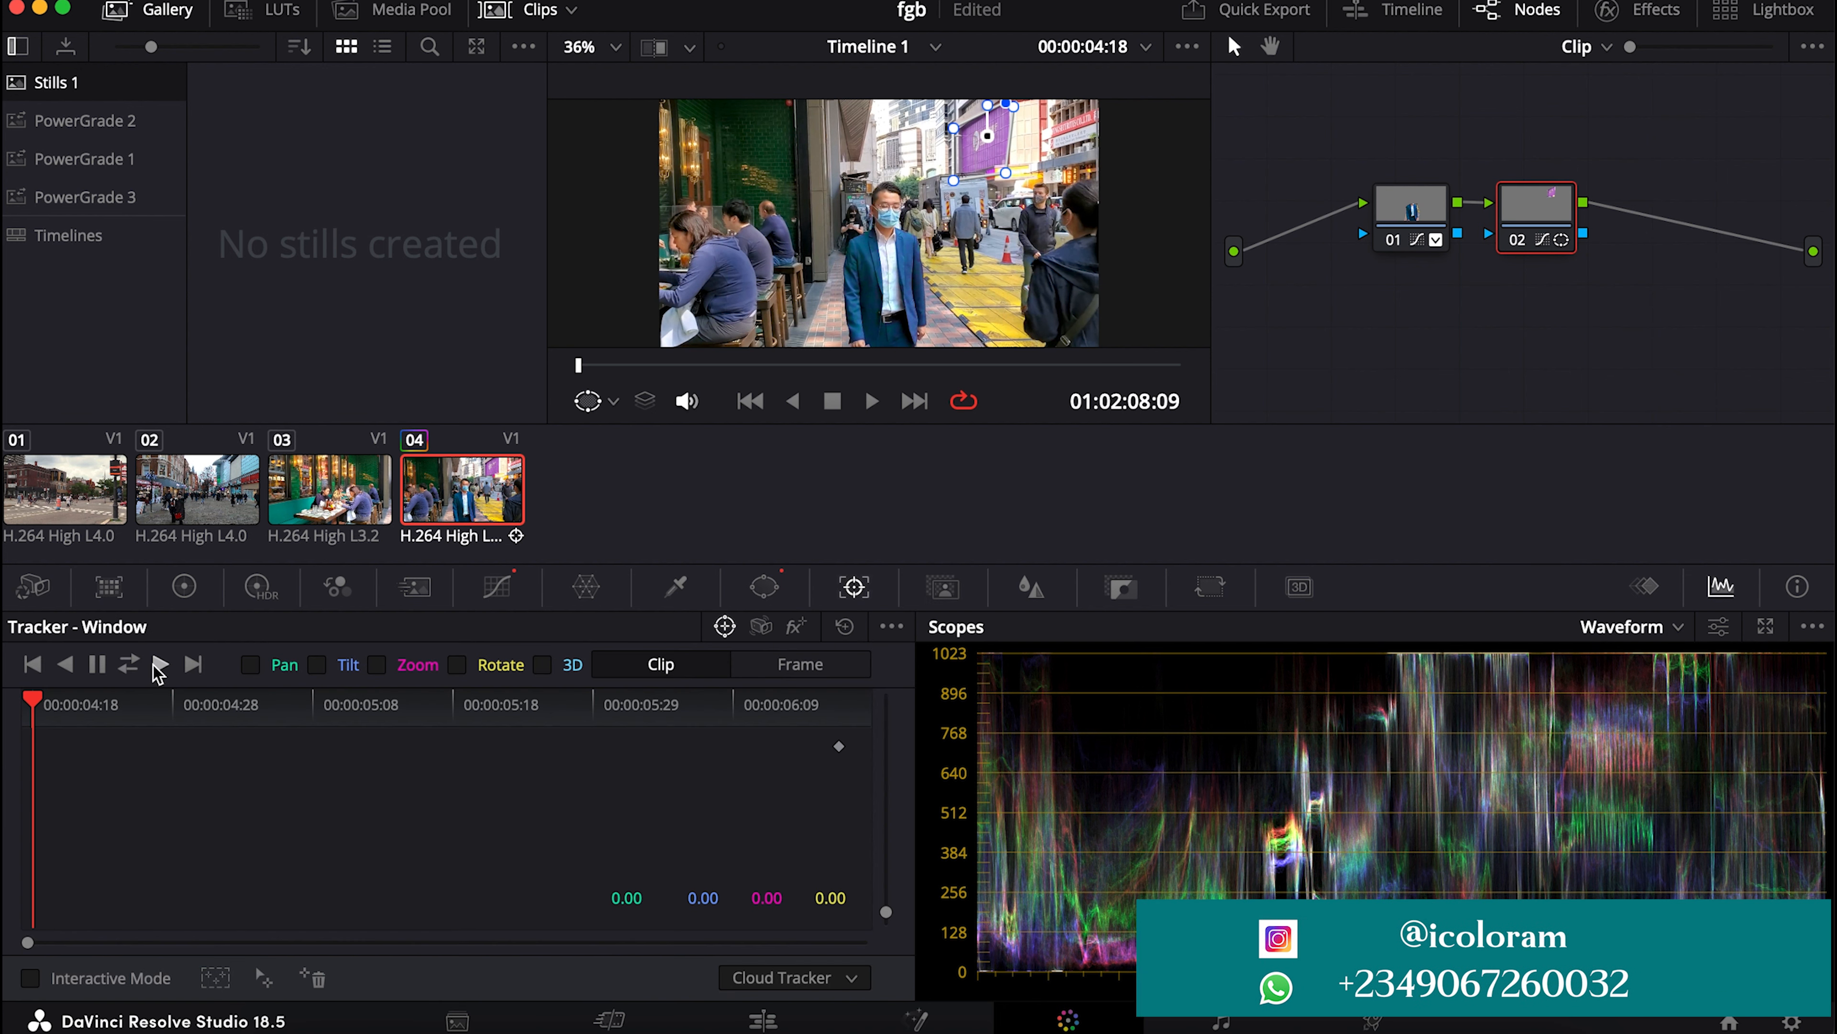
{"action": "left_click", "coordinate": [250, 664]}
{"action": "left_click", "coordinate": [161, 664]}
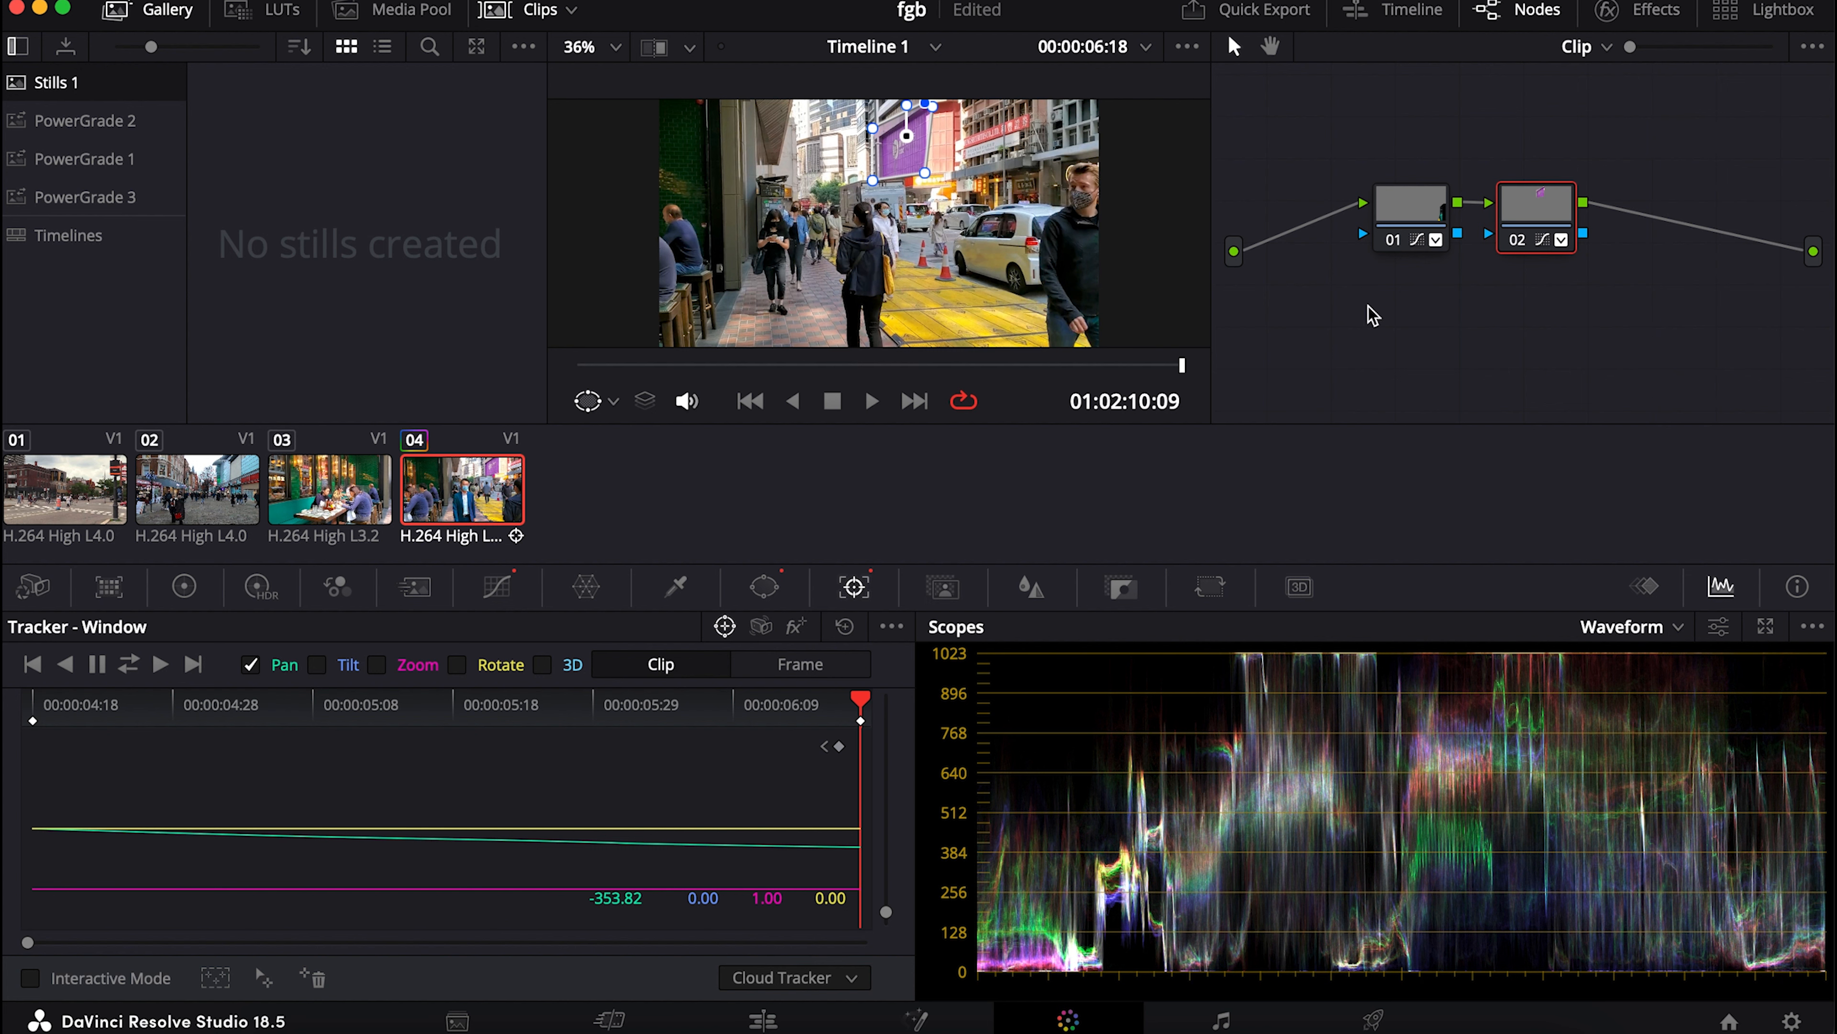
Step: Add serial node 03 and copy node 02's grade with its tracked window onto it
{"action": "key", "text": "alt+s"}
{"action": "left_click", "coordinate": [1514, 243]}
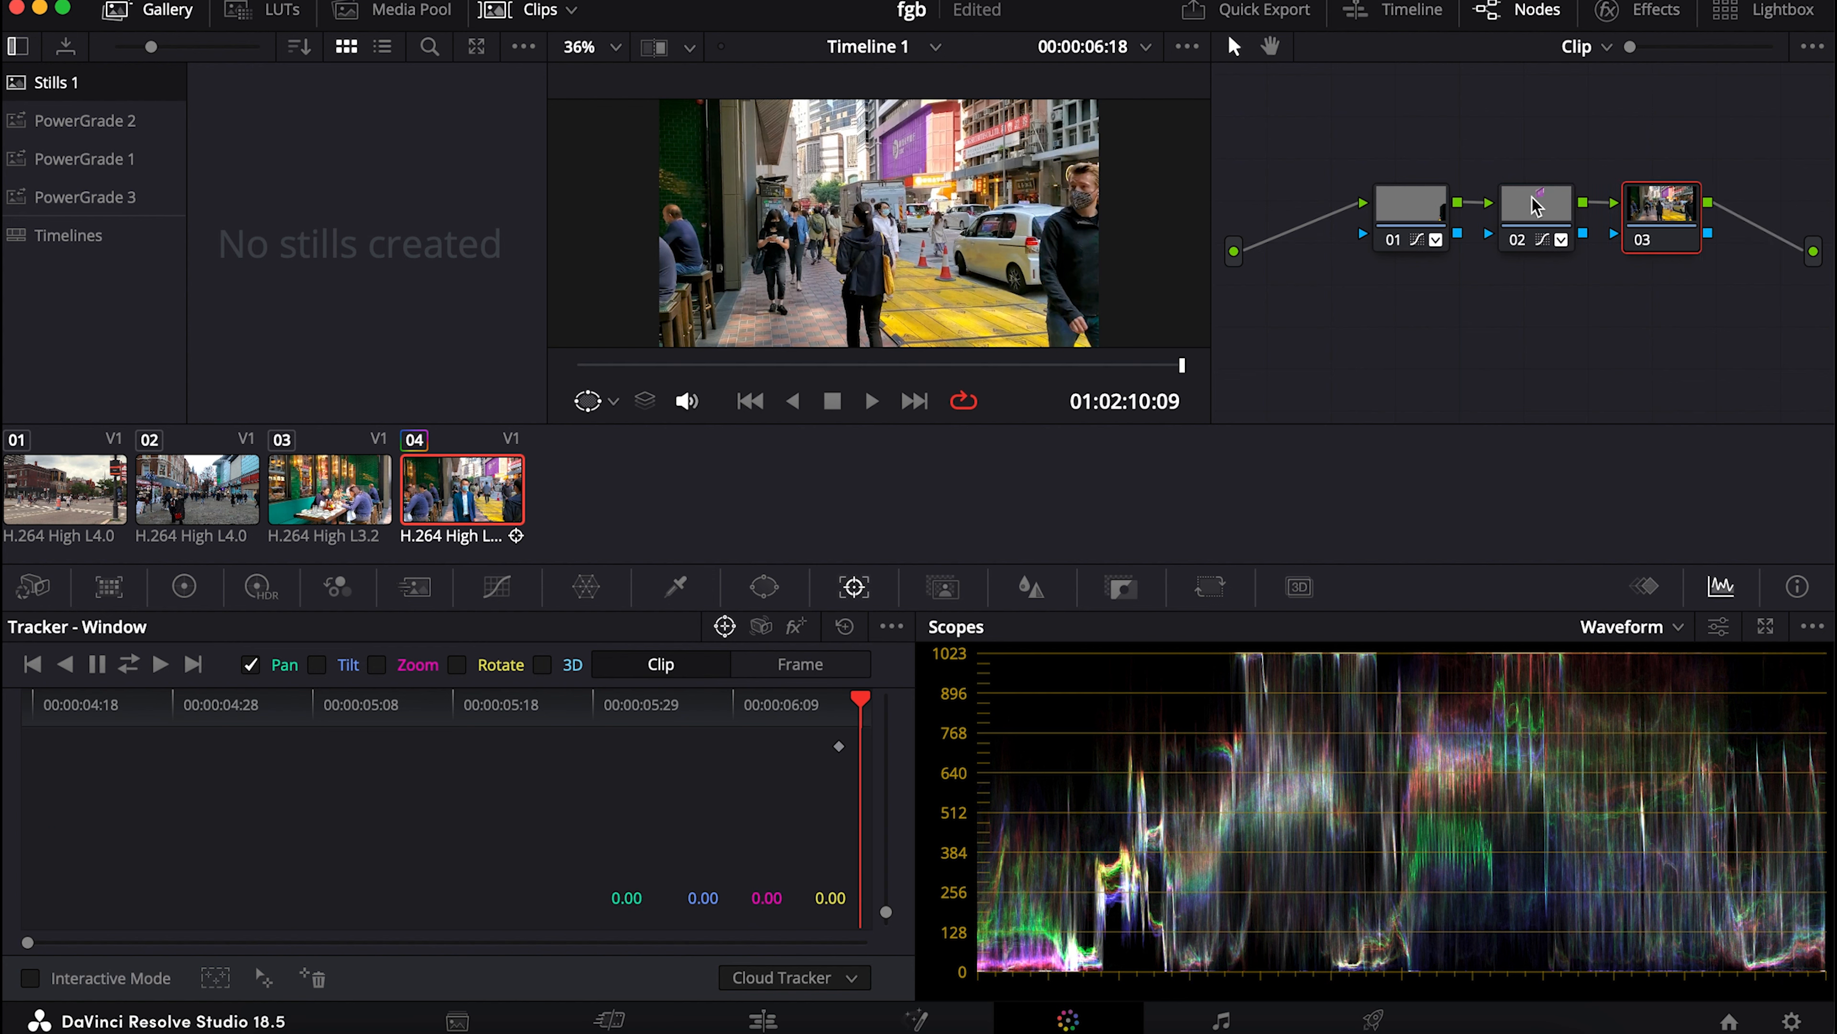
{"action": "left_click", "coordinate": [1658, 221]}
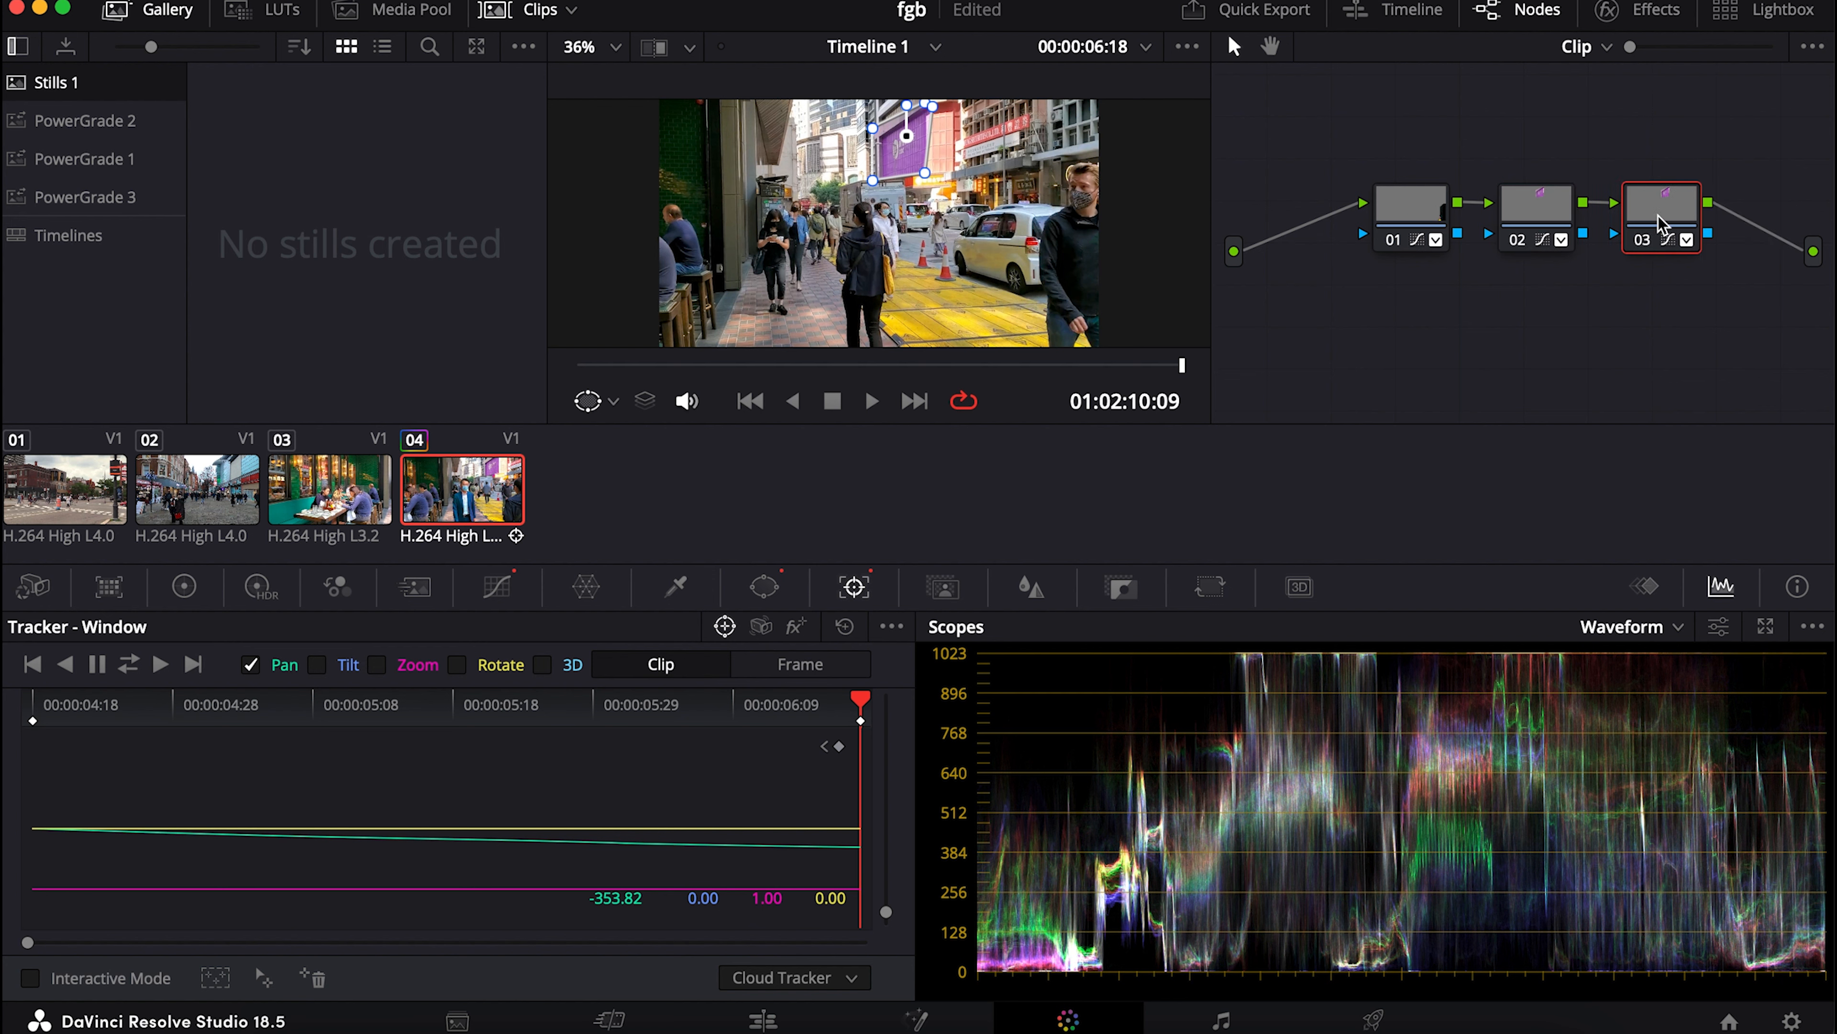
Step: Reset node 03's window tracking and disable node 02 to play back the clip with the untracked sign window
{"action": "left_click", "coordinate": [846, 626]}
{"action": "left_click", "coordinate": [1516, 242]}
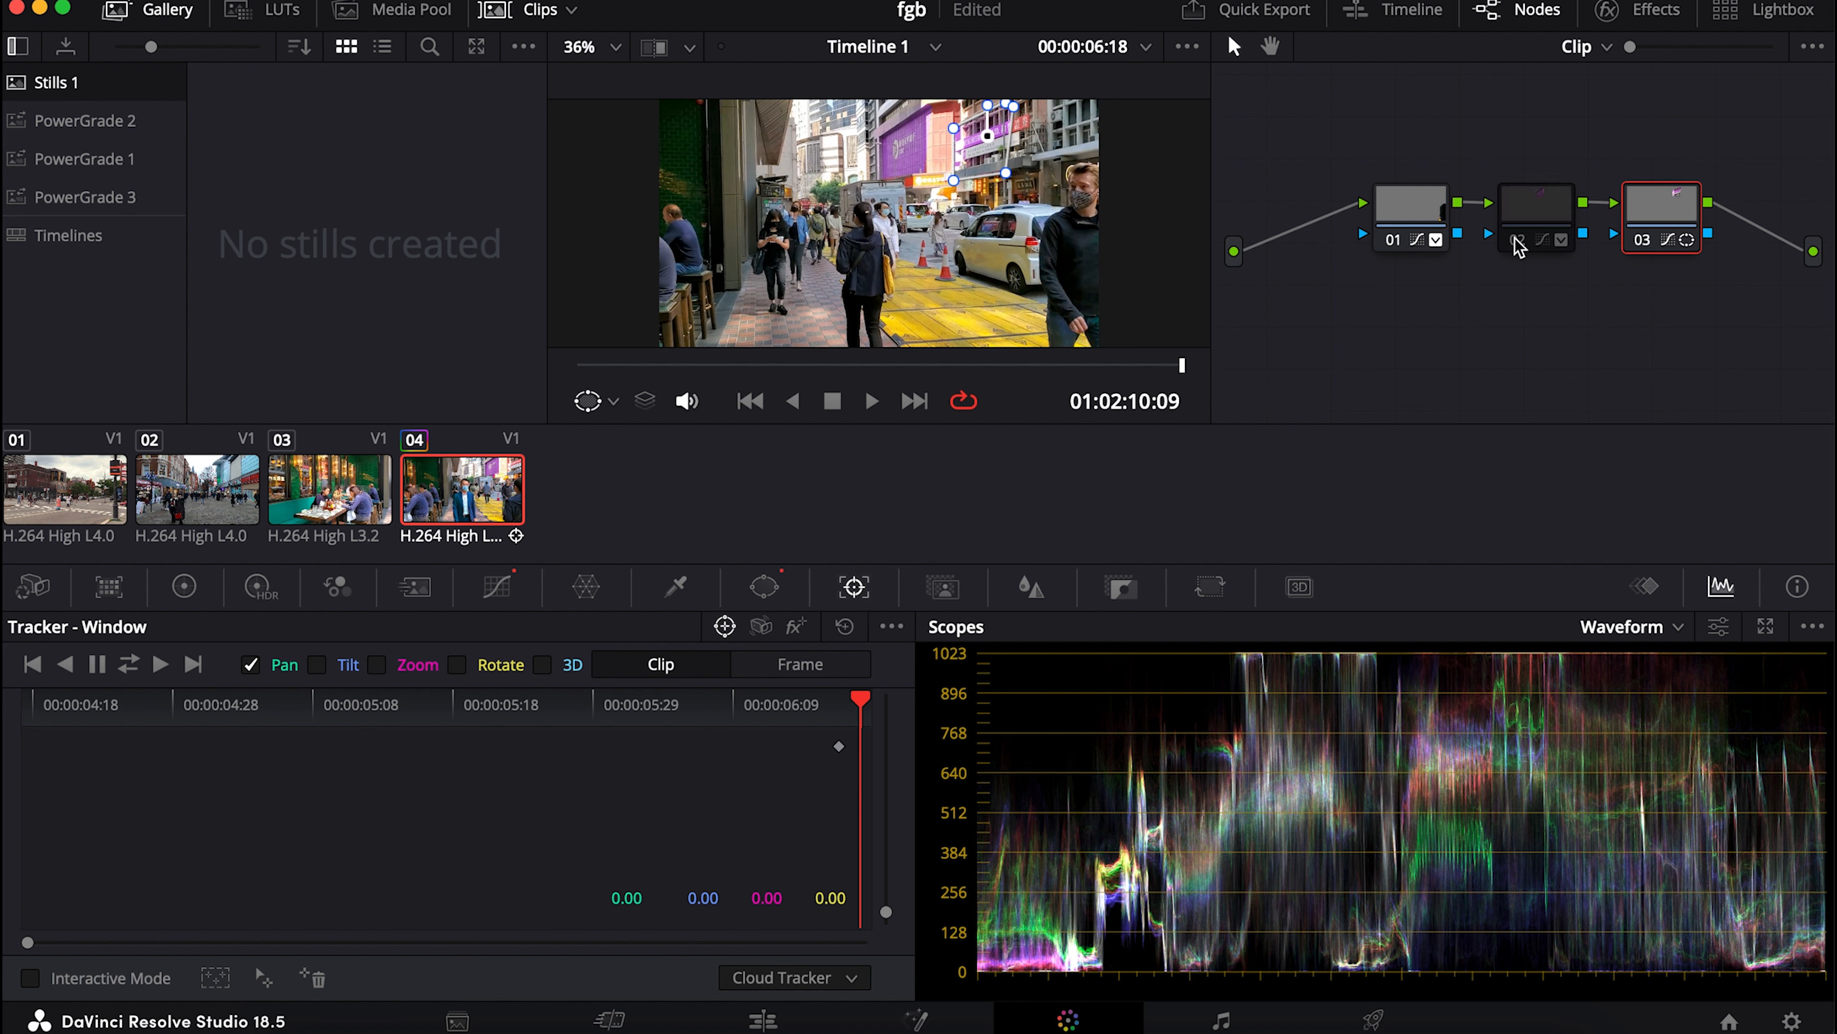
{"action": "left_click", "coordinate": [1517, 243]}
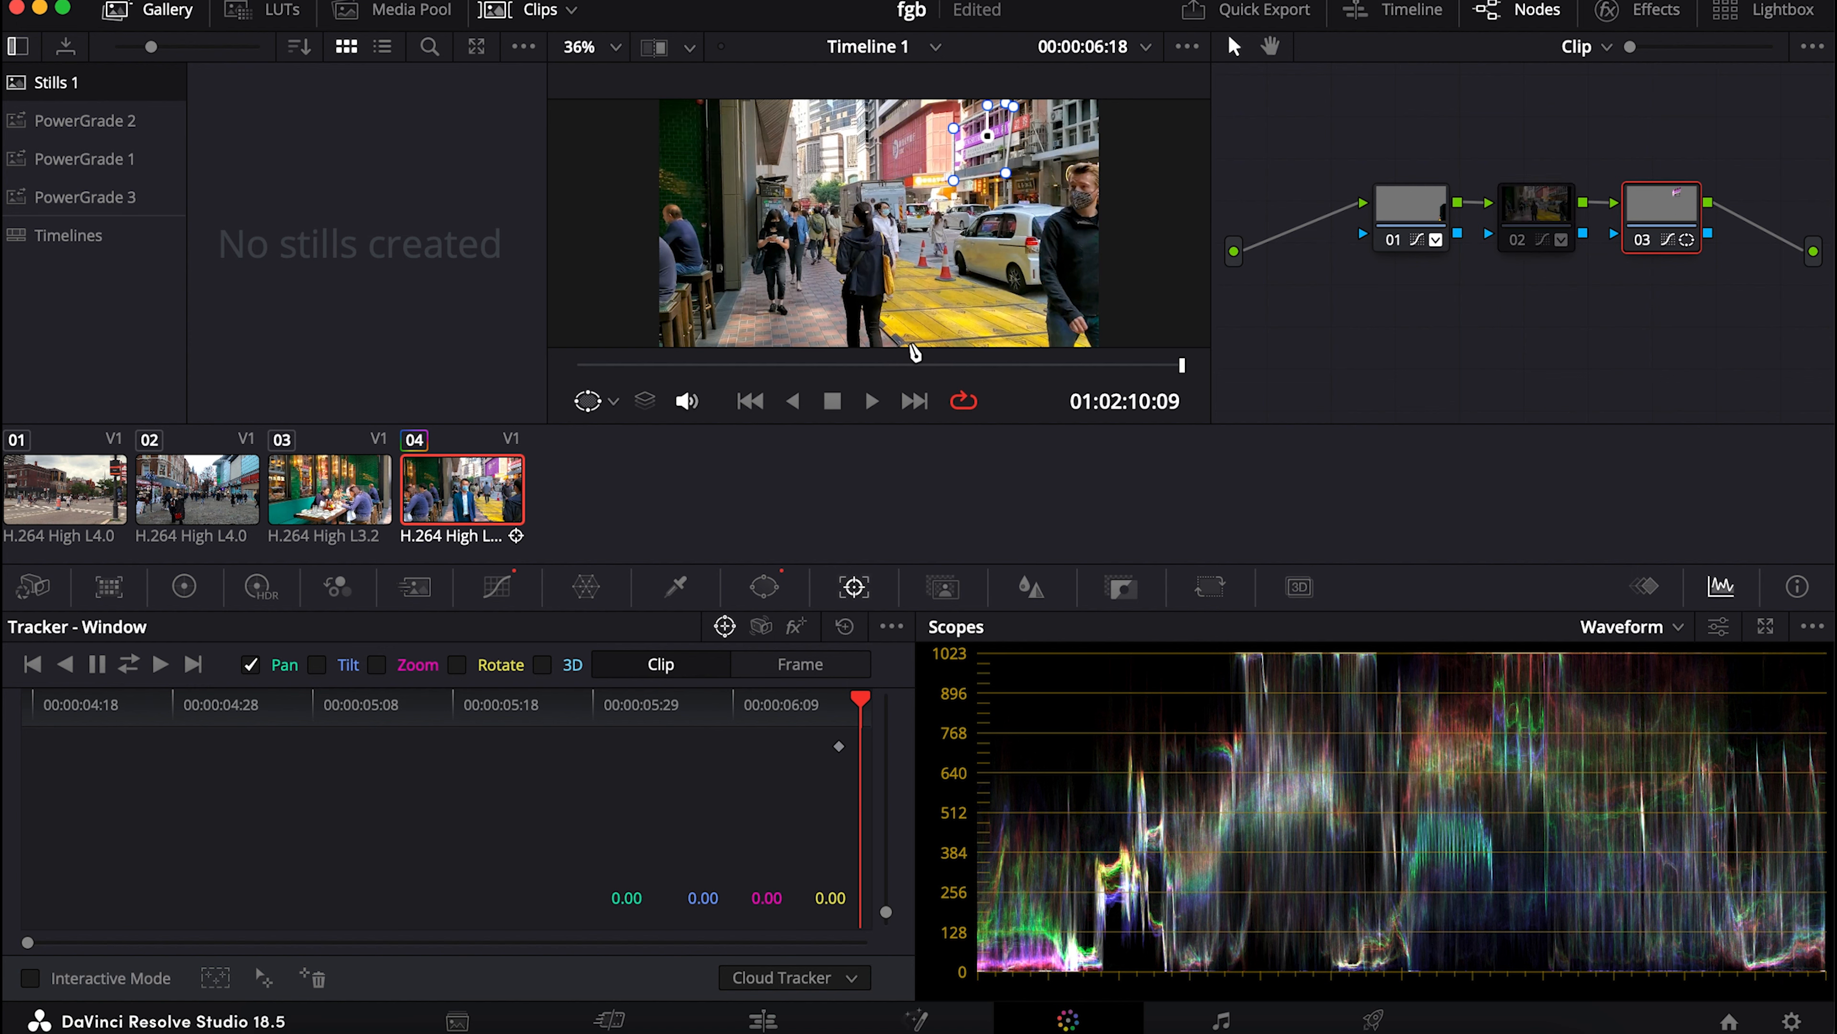
{"action": "key", "text": "space"}
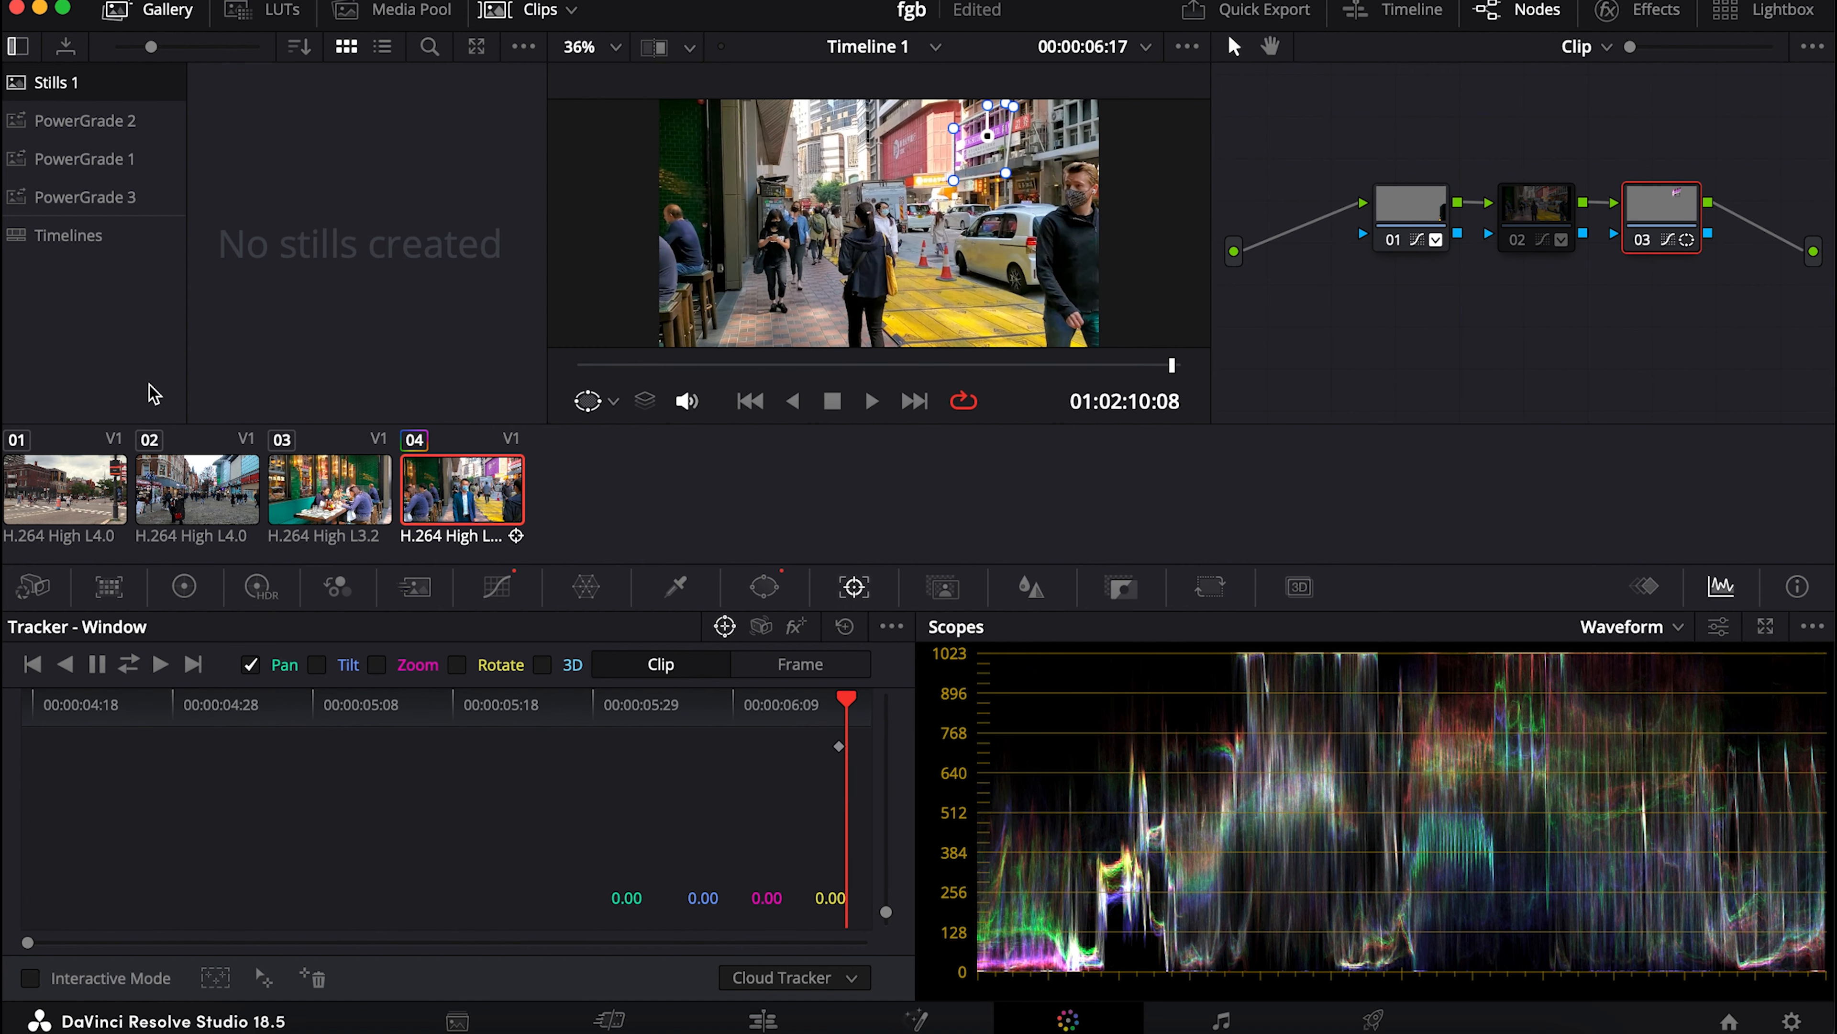
Step: Move node 01's window up off the man's suit to above his head at the clip's first frame
{"action": "left_click", "coordinate": [1358, 208]}
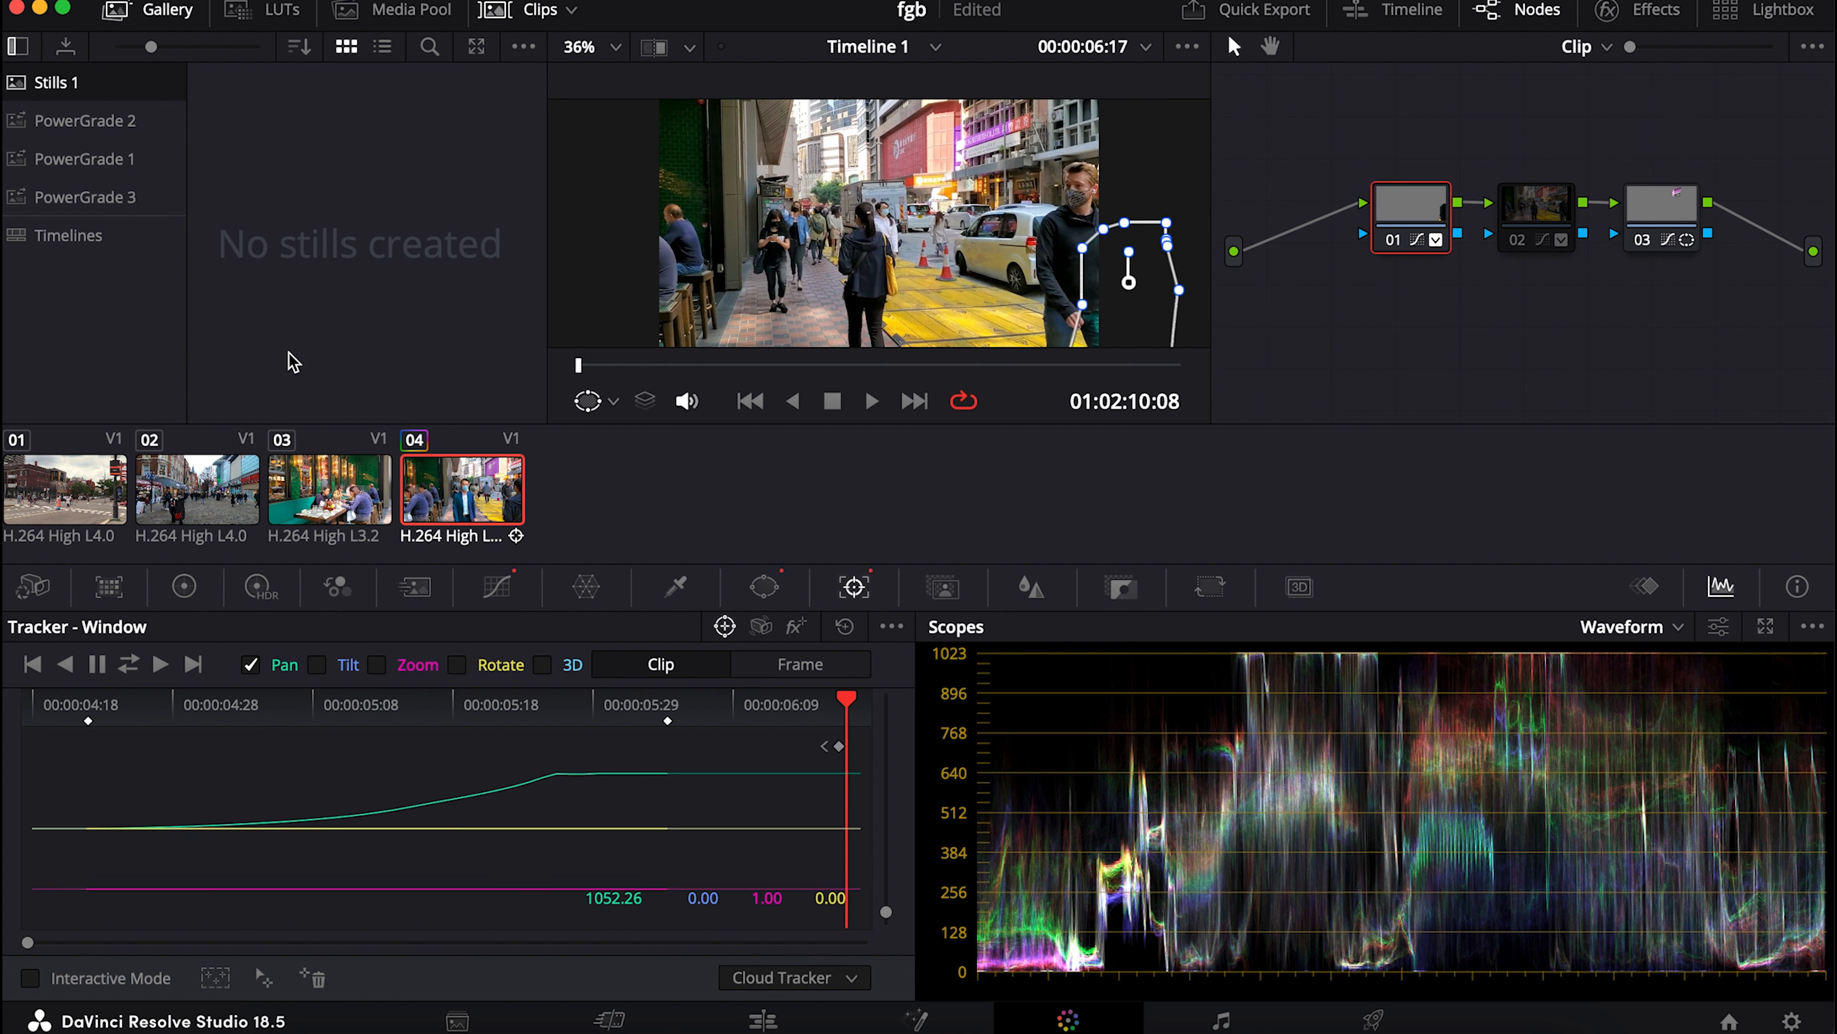
{"action": "key", "text": "Up"}
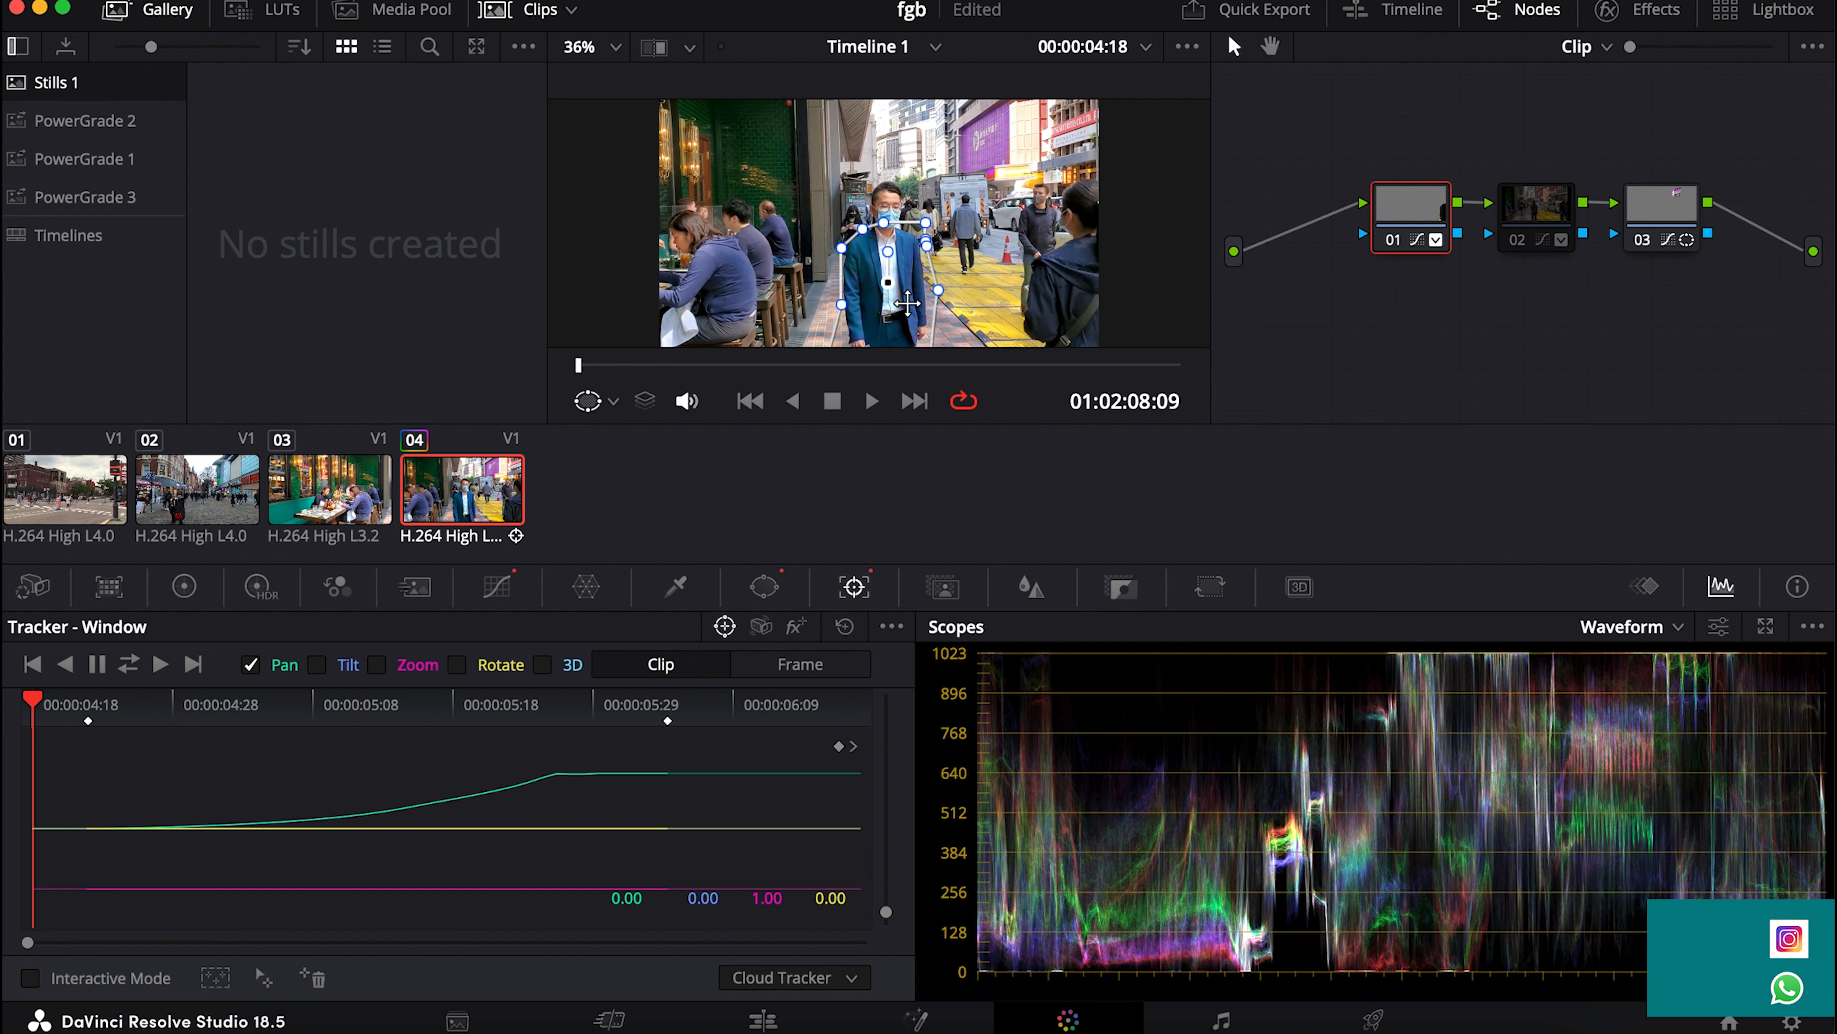
{"action": "left_click_drag", "start_coordinate": [908, 304], "coordinate": [903, 97]}
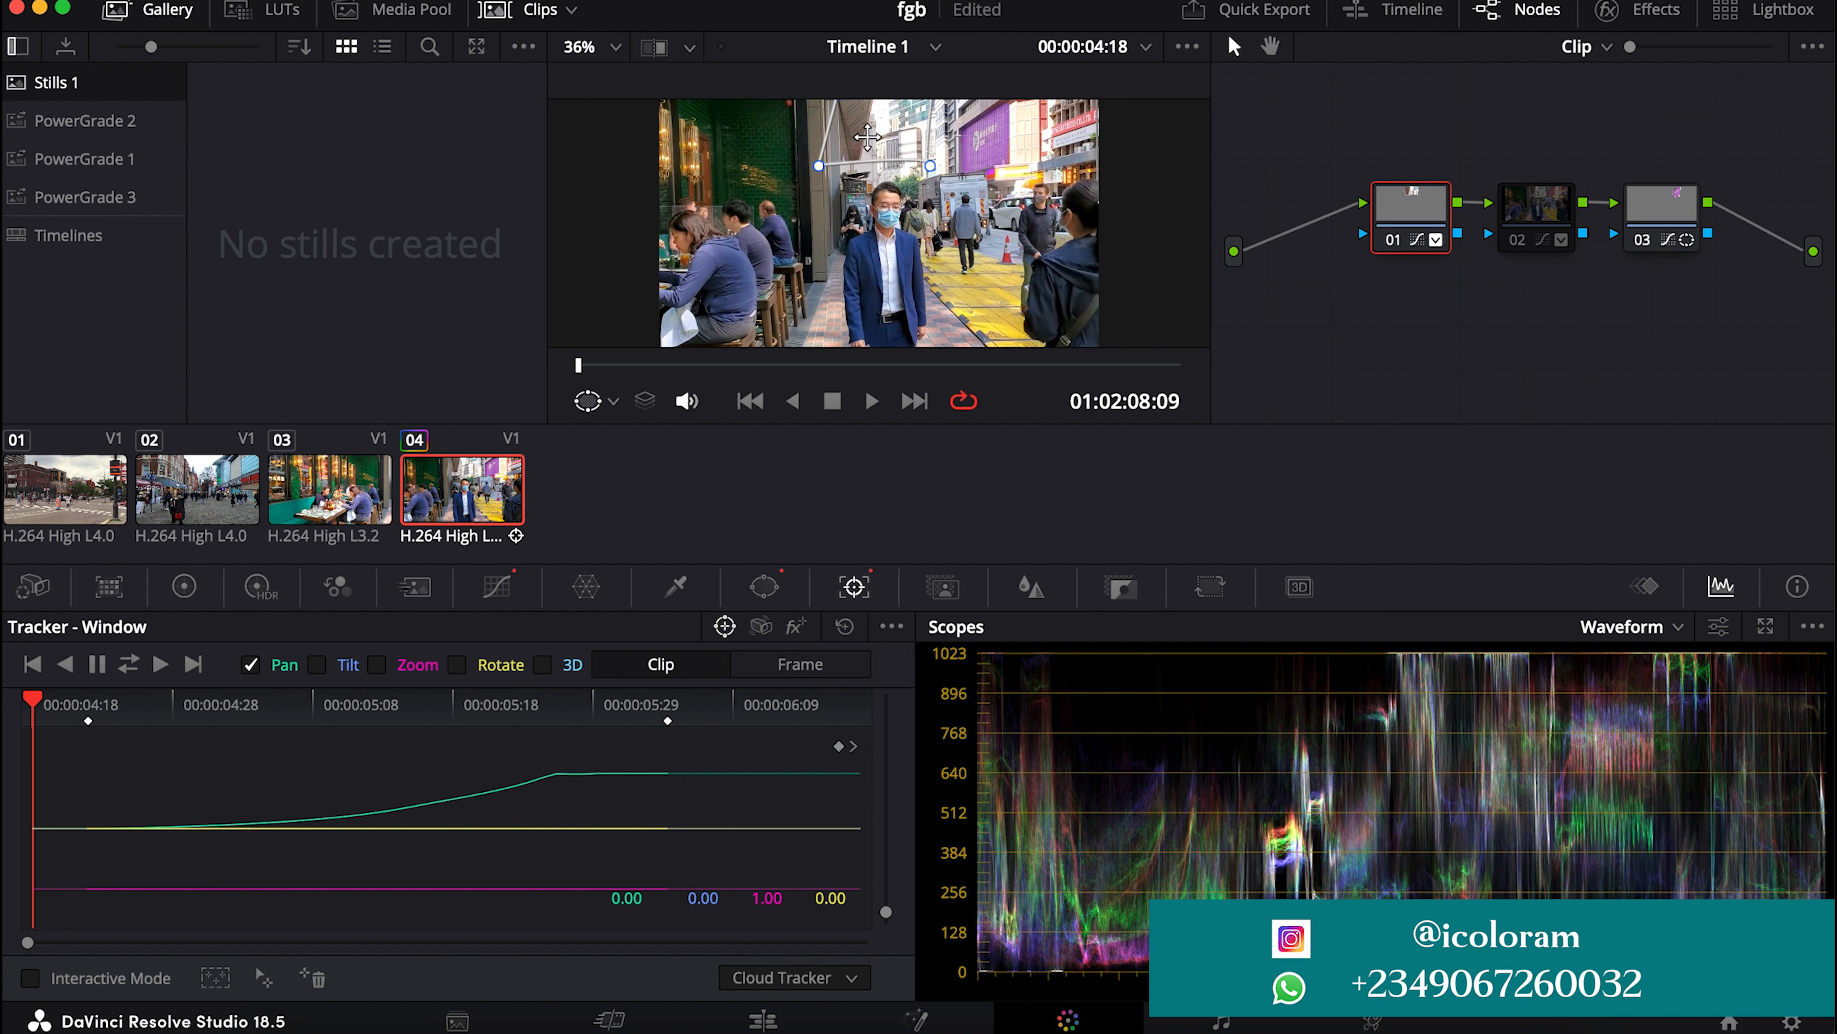
Step: Reset and redo the tracking of node 01's window above the man's head with only Pan enabled, playing back the clip
{"action": "left_click", "coordinate": [844, 626]}
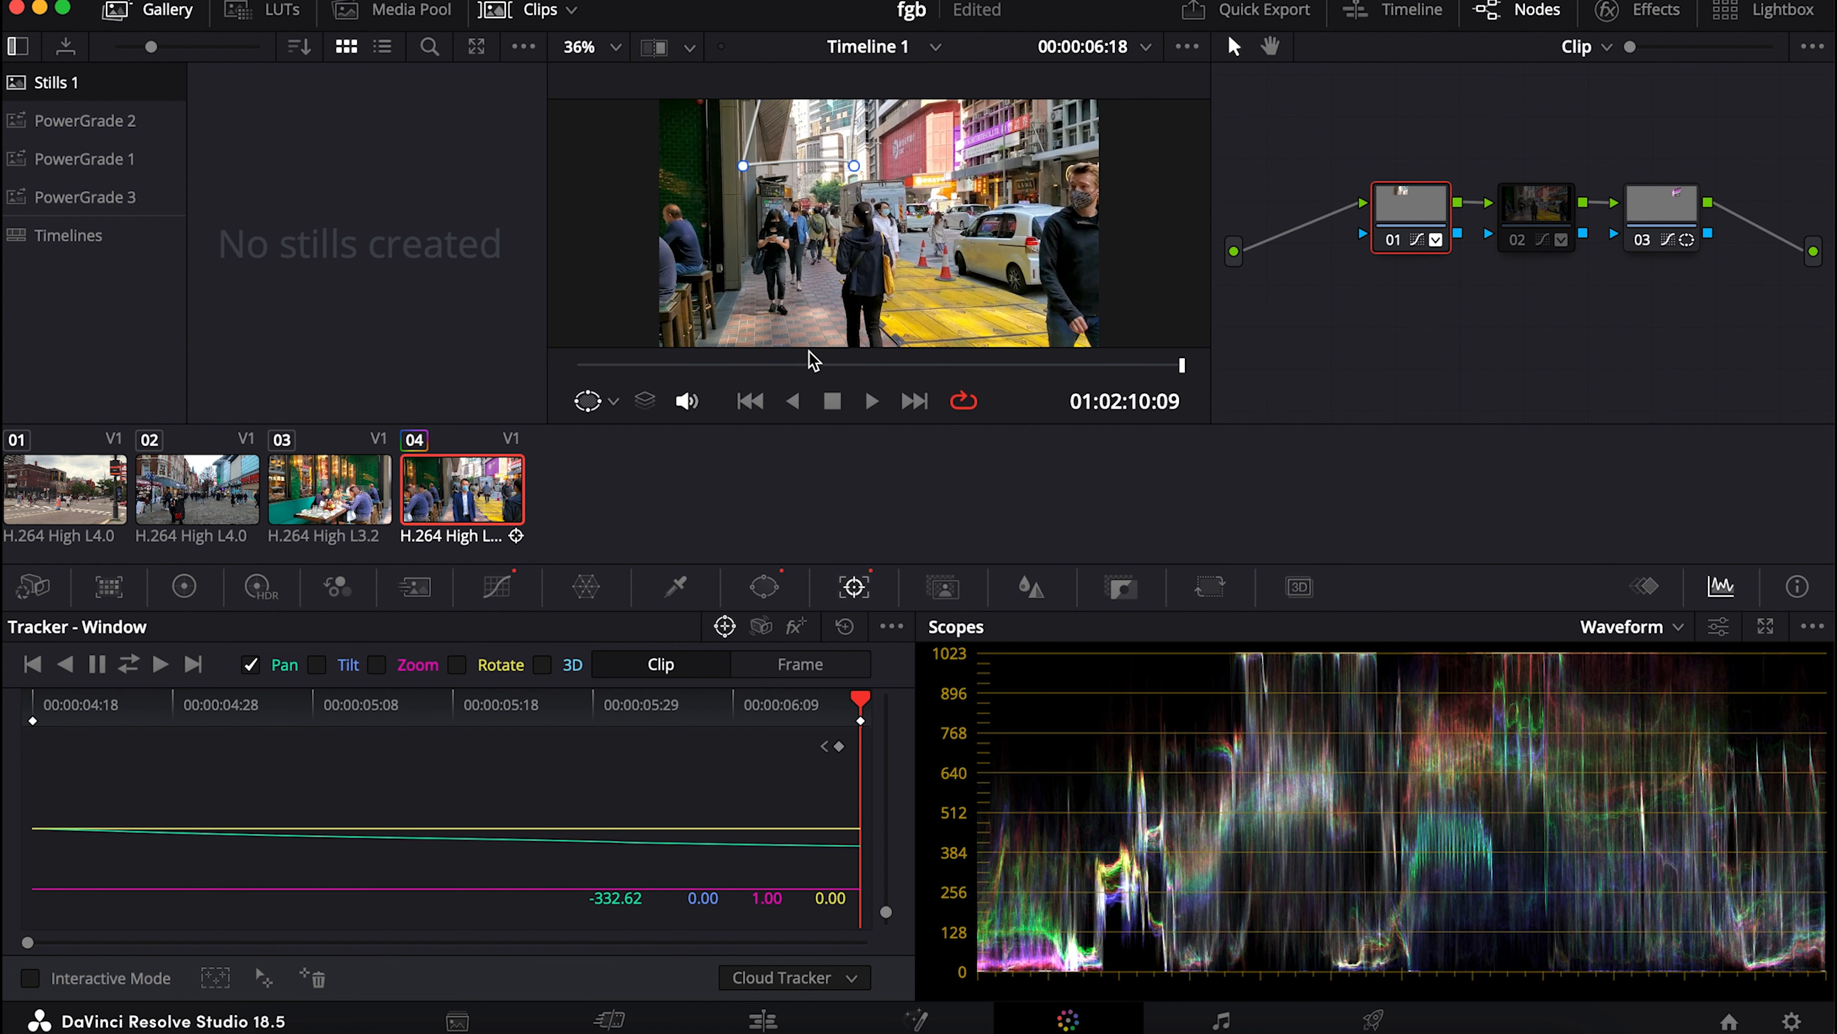
{"action": "left_click_drag", "start_coordinate": [806, 367], "coordinate": [509, 339]}
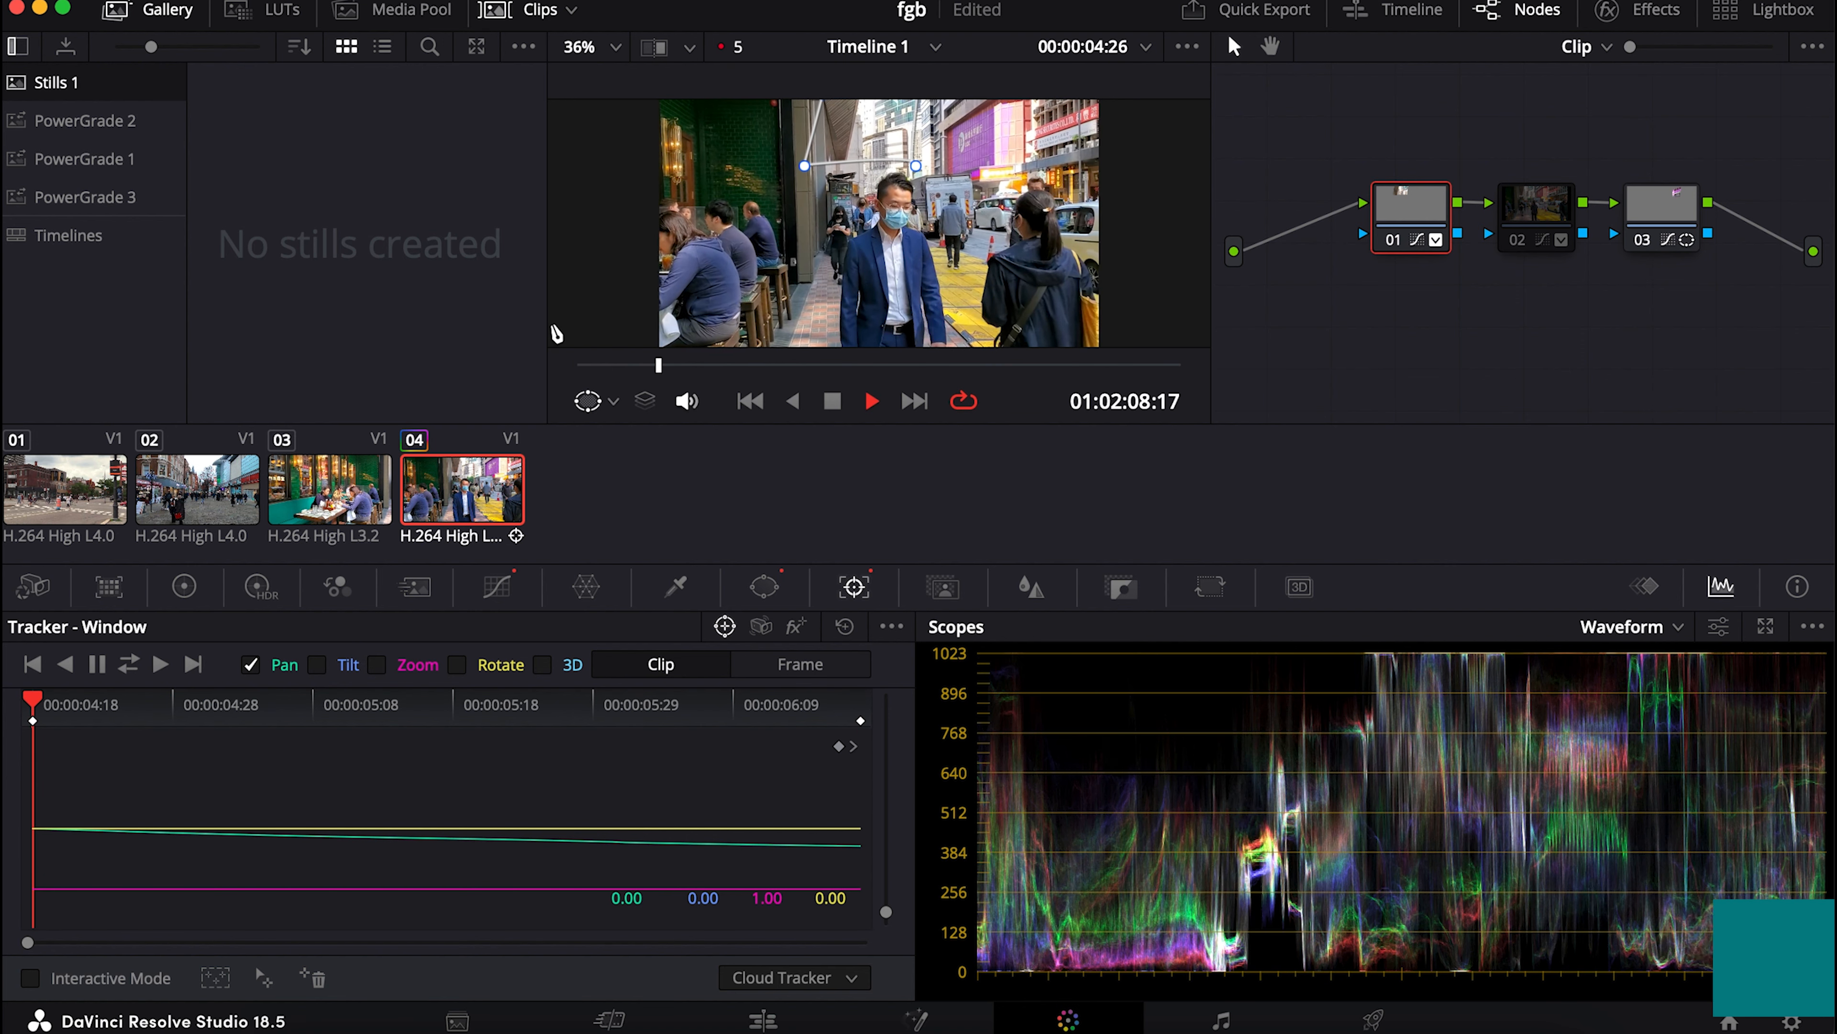
{"action": "key", "text": "space"}
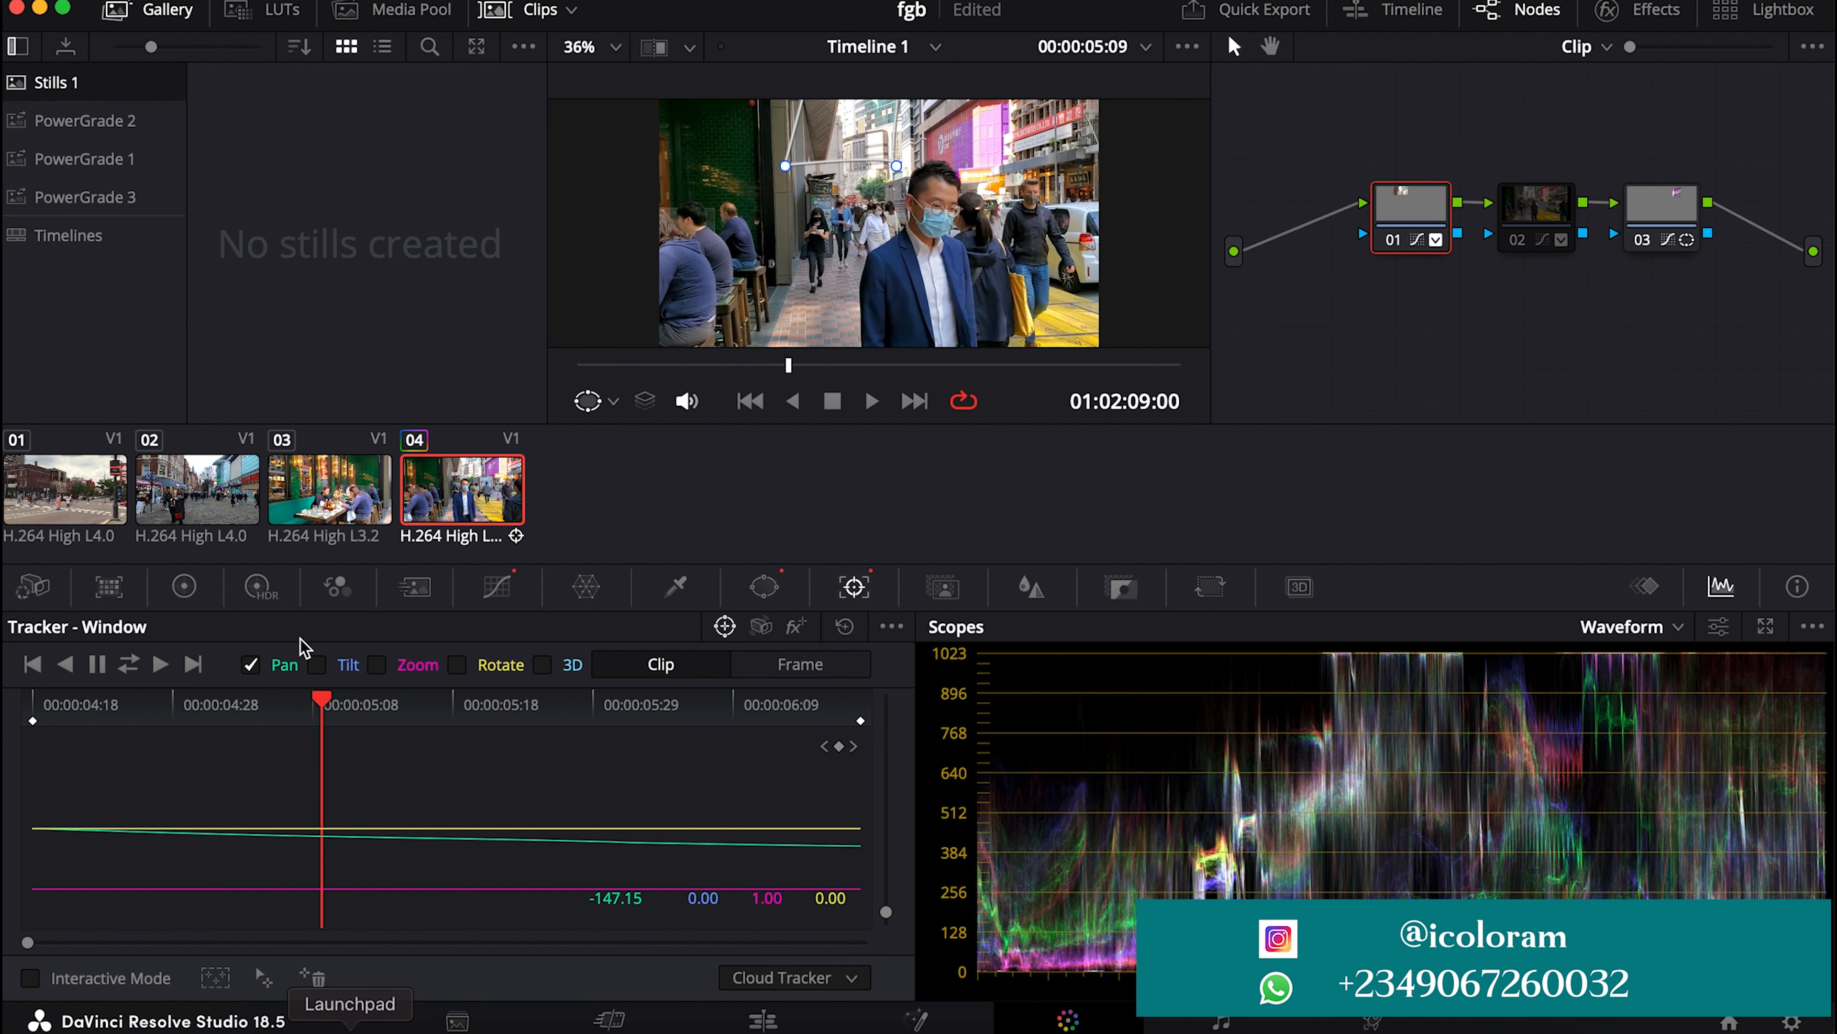
Step: Move node 01's window back down onto the man's suit at the clip's first frame and toggle the tracker's Interactive Mode on and off
{"action": "left_click_drag", "start_coordinate": [329, 703], "coordinate": [66, 708]}
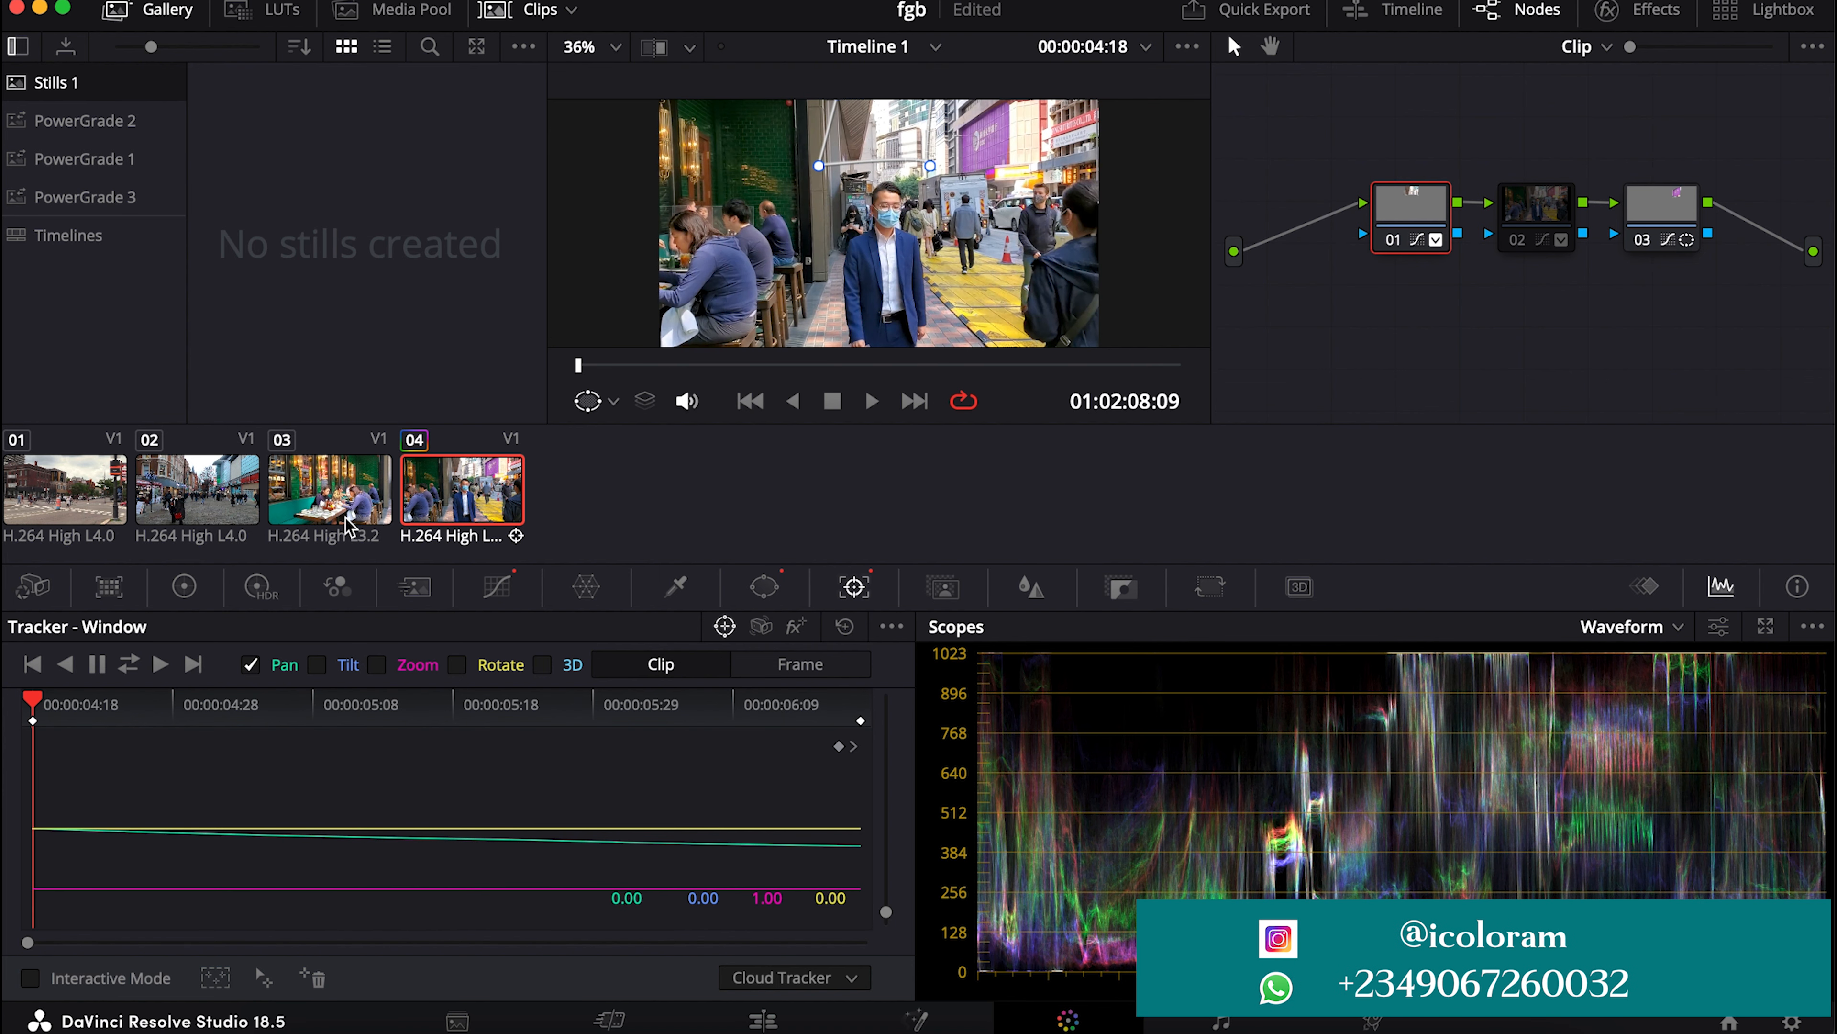
{"action": "left_click_drag", "start_coordinate": [881, 145], "coordinate": [878, 314]}
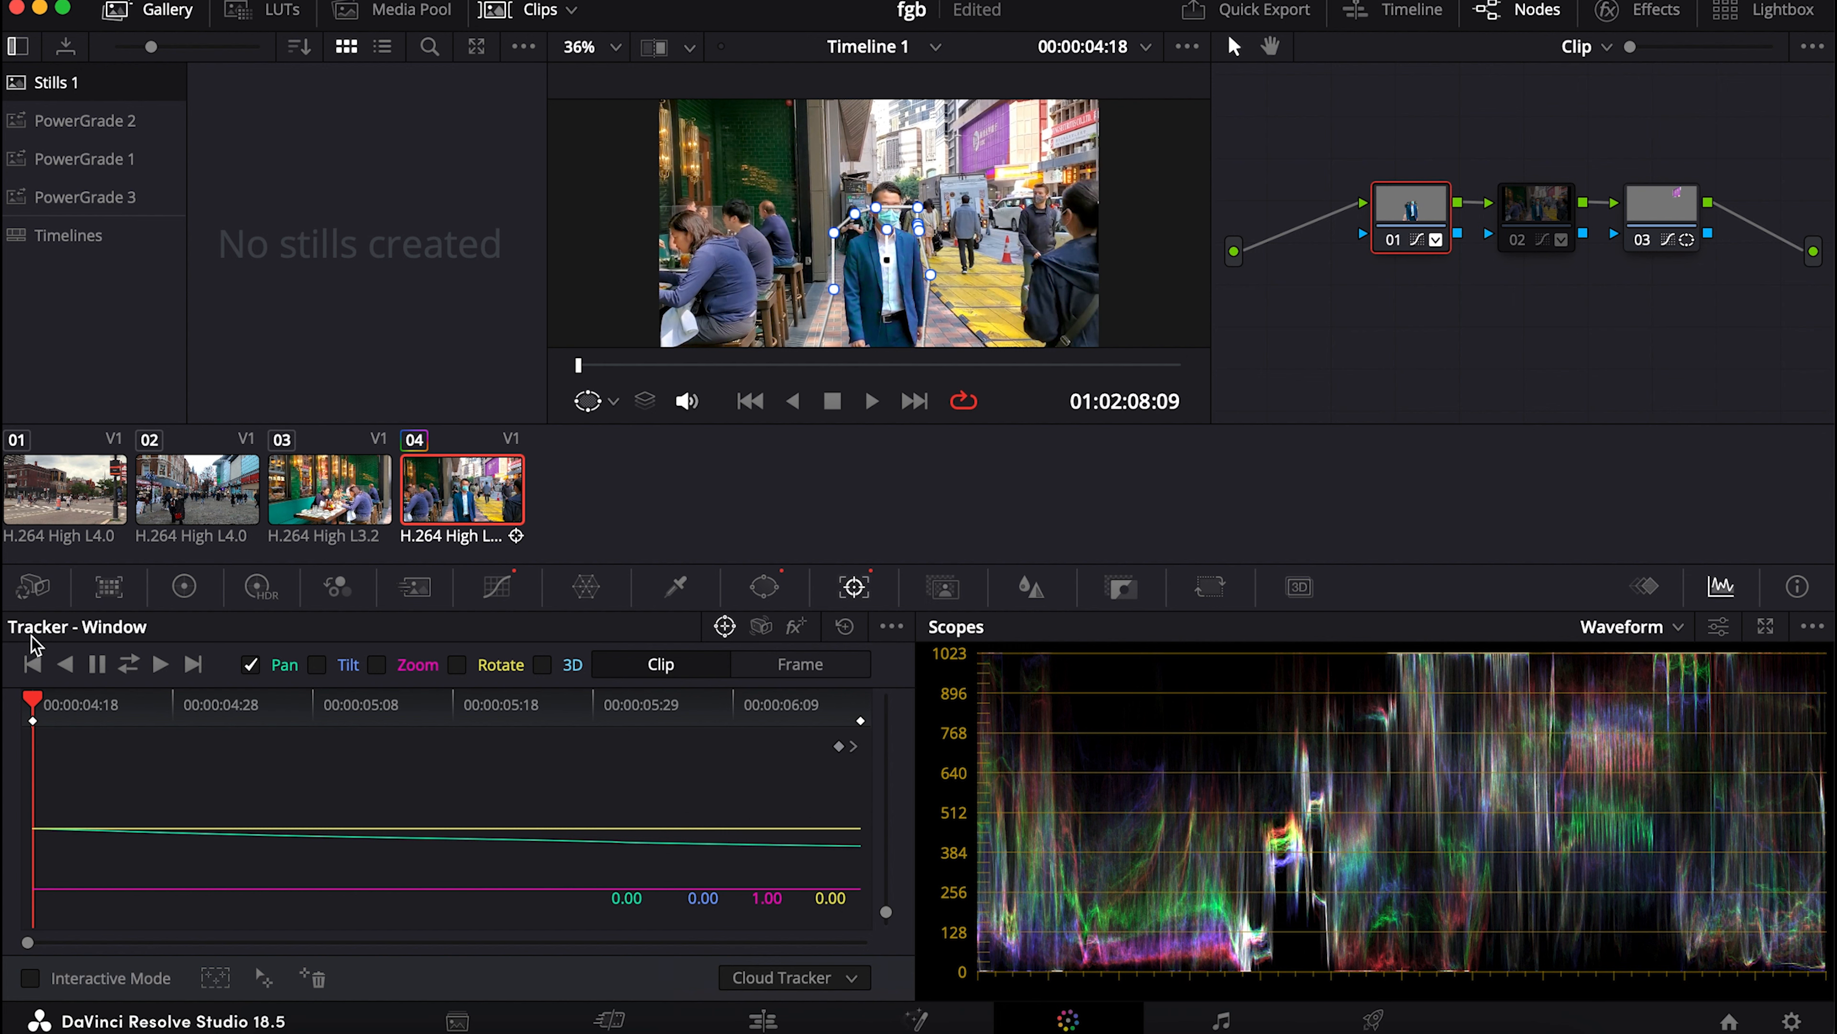
{"action": "left_click", "coordinate": [30, 978]}
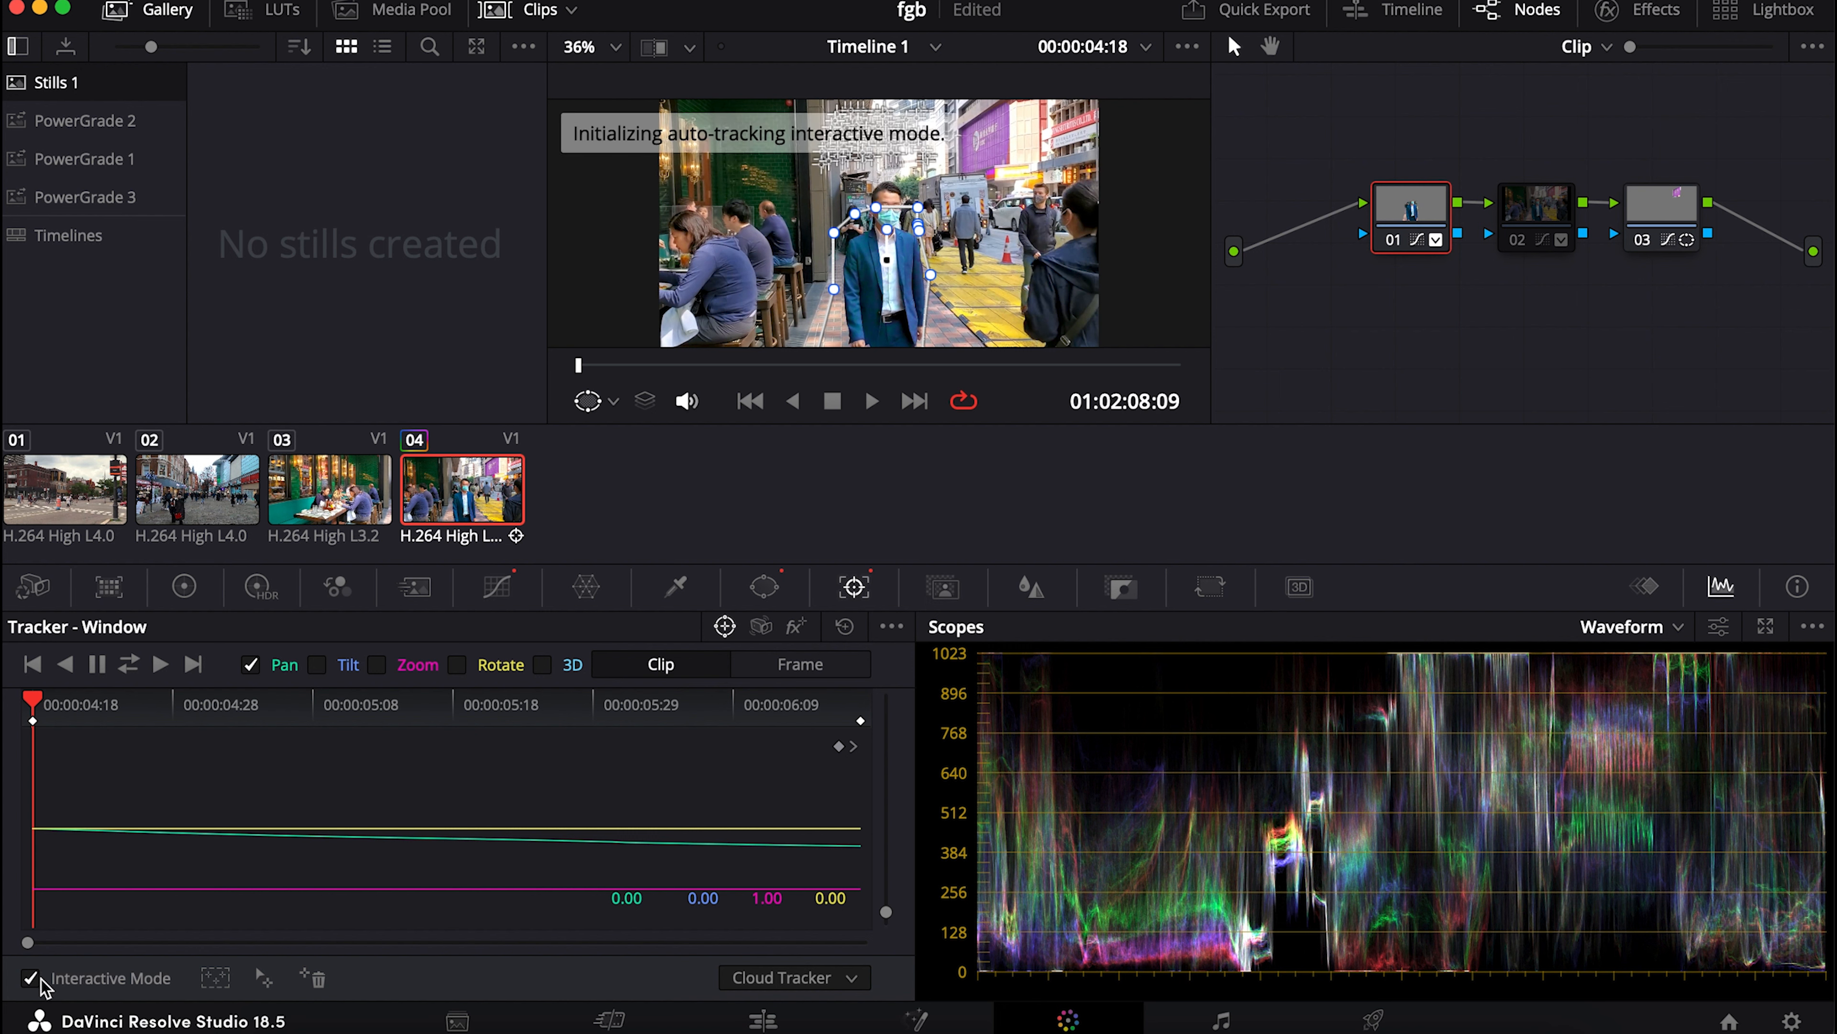
{"action": "left_click", "coordinate": [30, 978]}
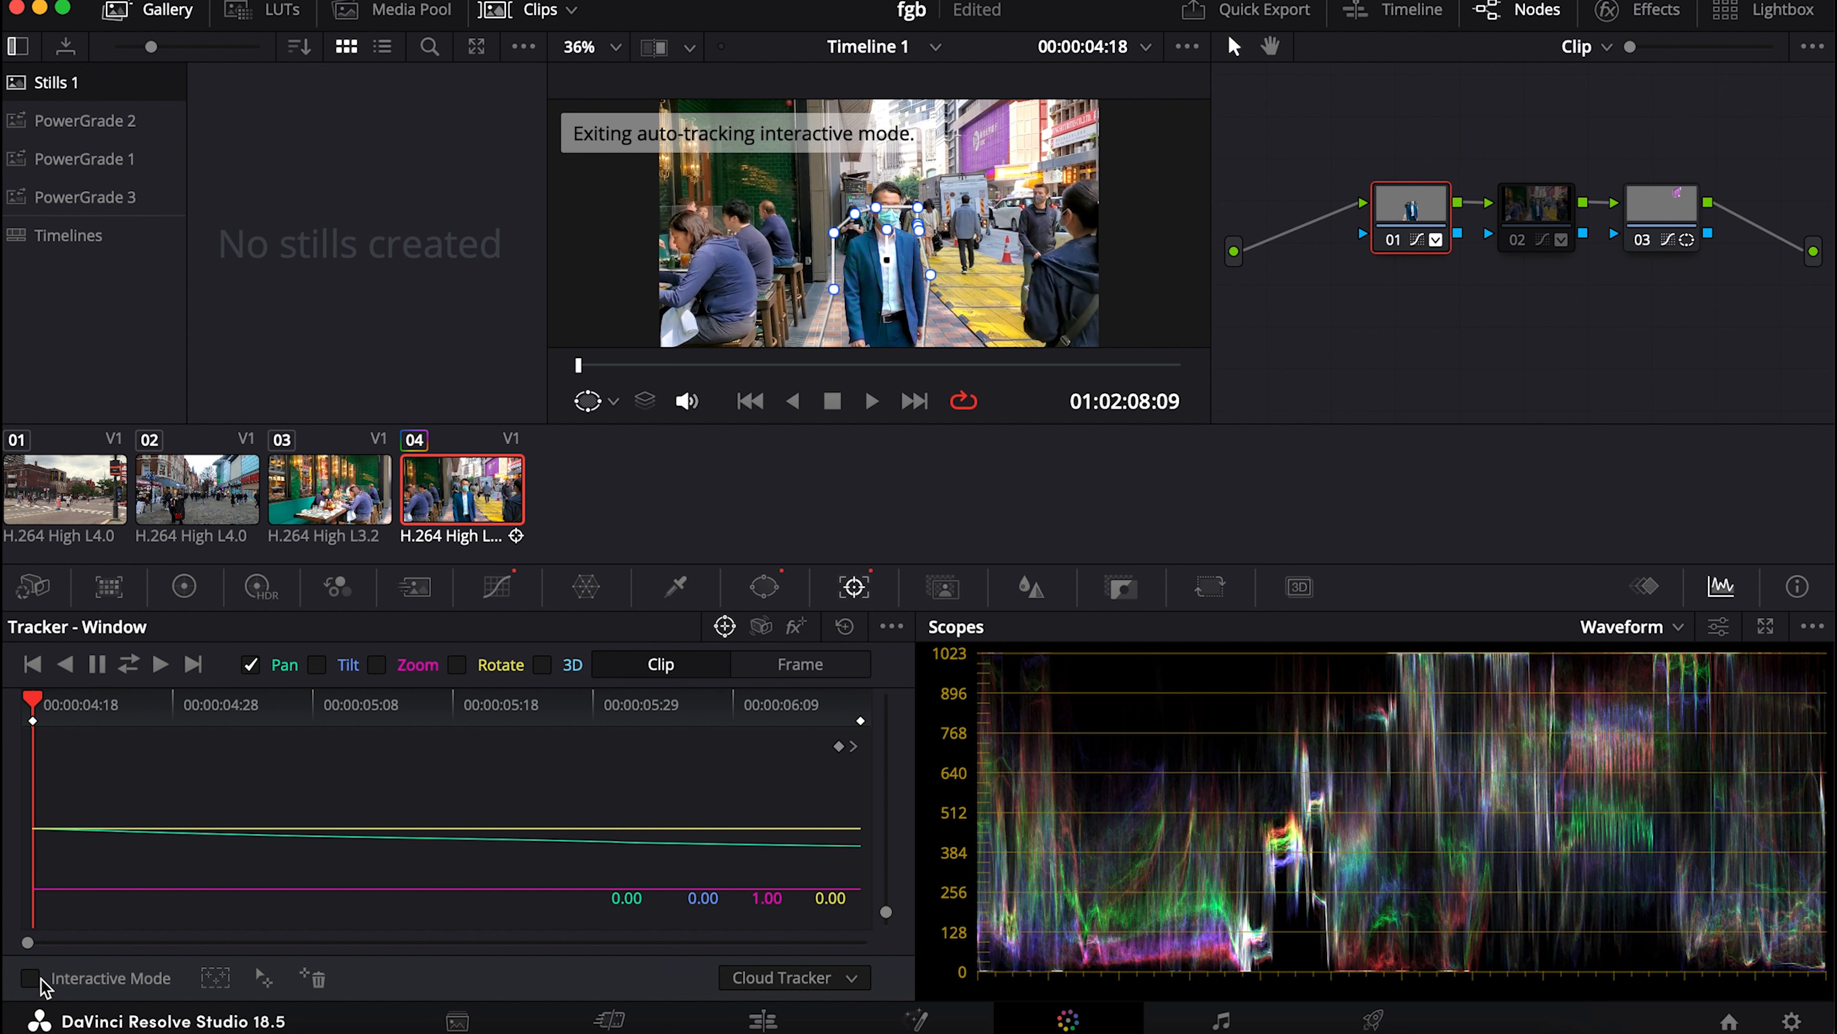